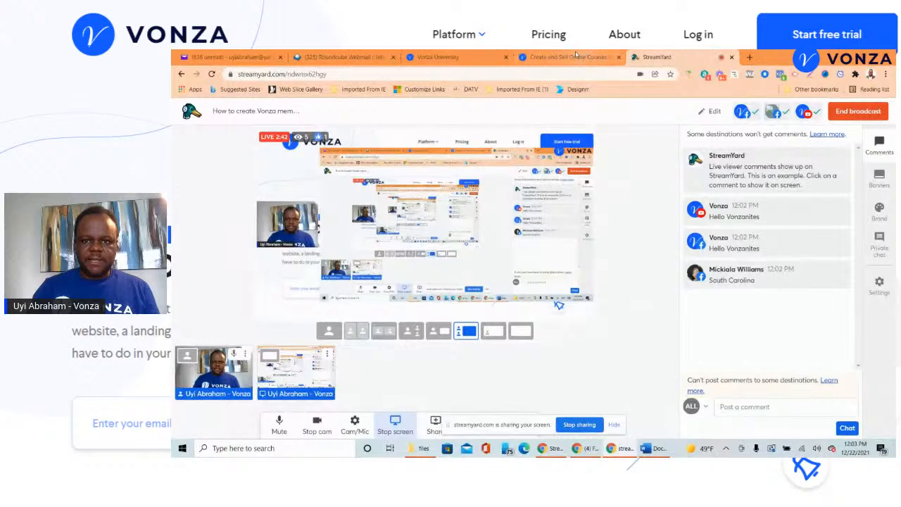
# - Check the live viewer comments in StreamYard, then return to the Vonza homepage and its login page
pyautogui.click(559, 56)
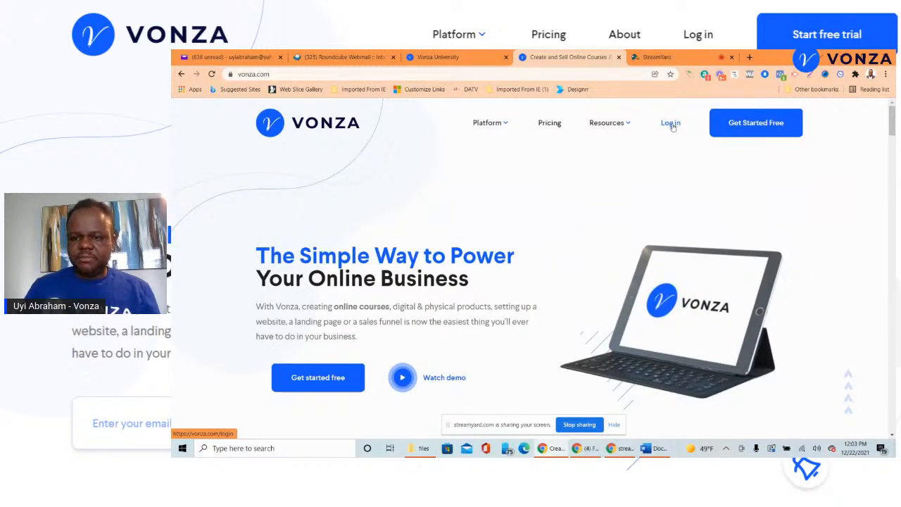
pyautogui.click(673, 56)
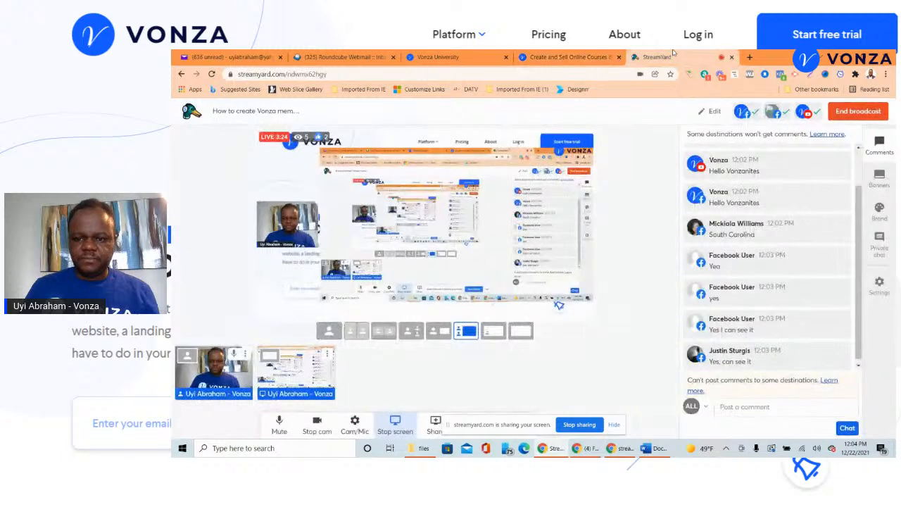
pyautogui.click(604, 55)
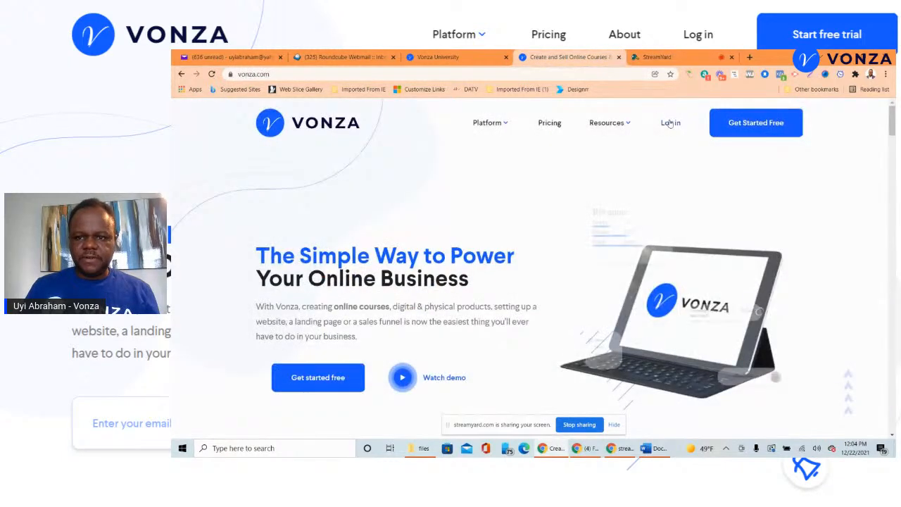
pyautogui.click(670, 123)
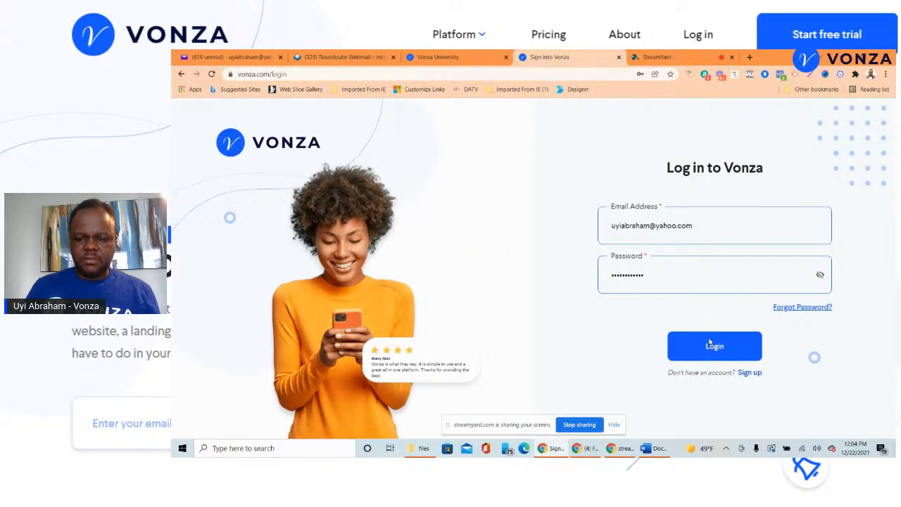
# - Sign in to the Vonza account and look through the admin sidebar's Marketing features
pyautogui.click(709, 343)
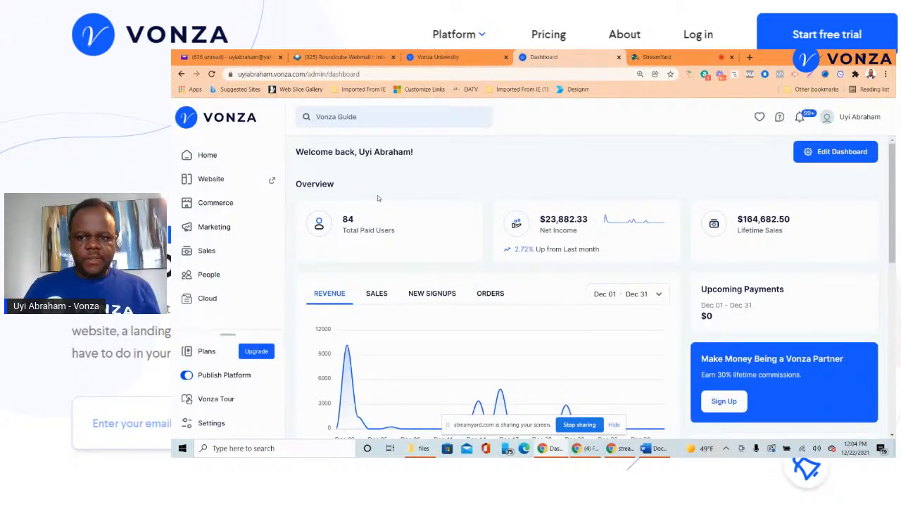
pyautogui.click(214, 228)
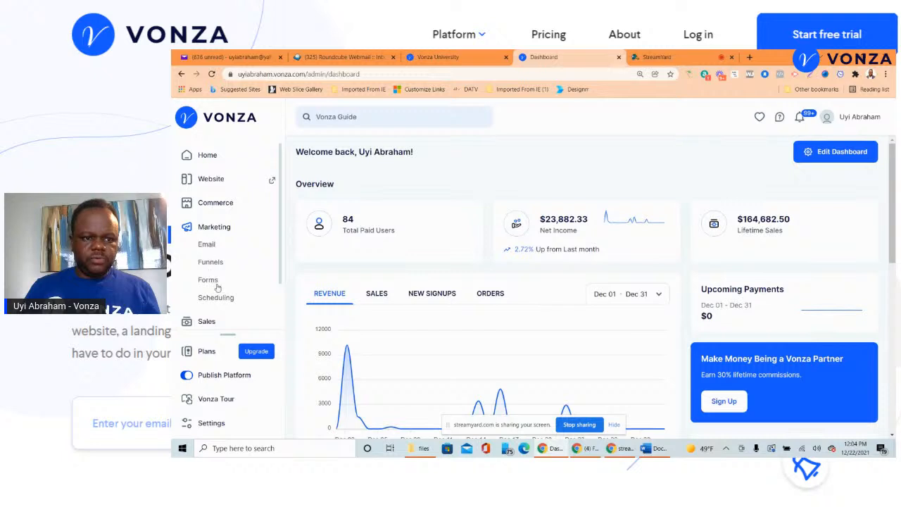
pyautogui.scroll(-2, 219, 286)
pyautogui.scroll(2, 221, 247)
# - Open Commerce > Memberships and start a new membership
pyautogui.click(220, 208)
pyautogui.click(214, 239)
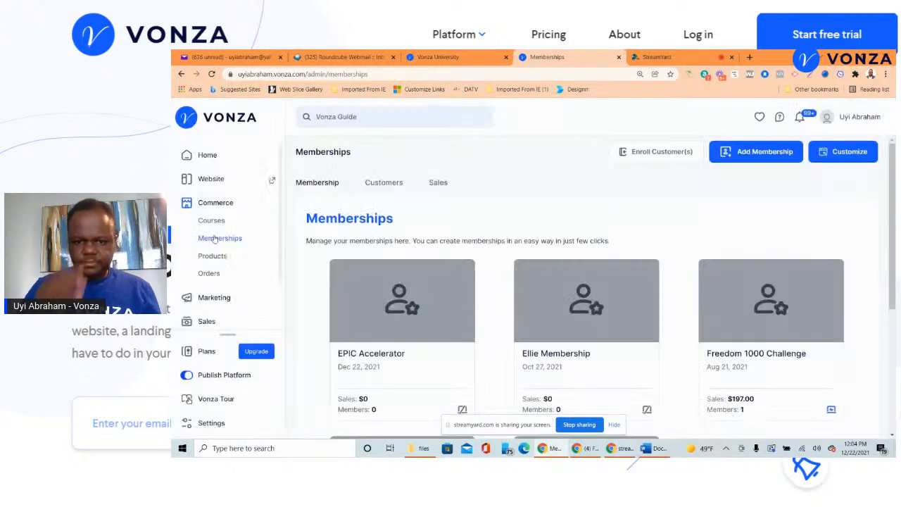
pyautogui.scroll(-5, 673, 280)
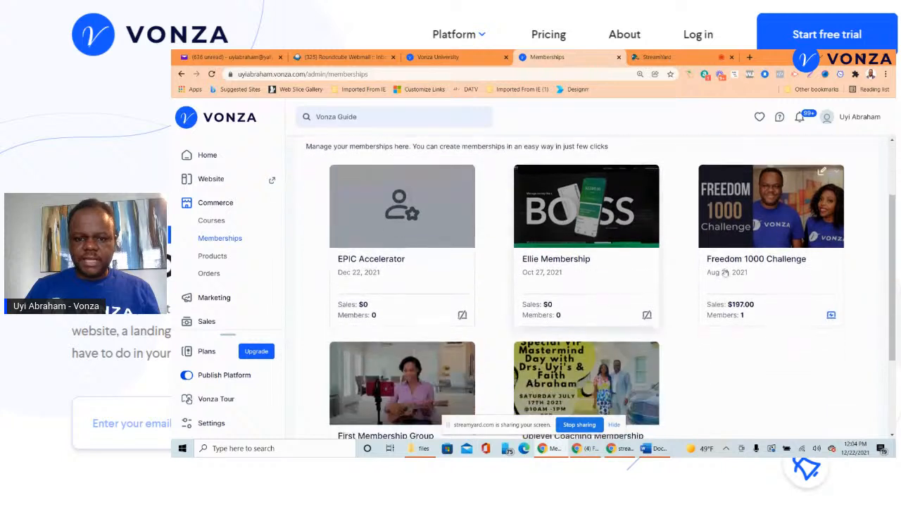
pyautogui.scroll(5, 659, 294)
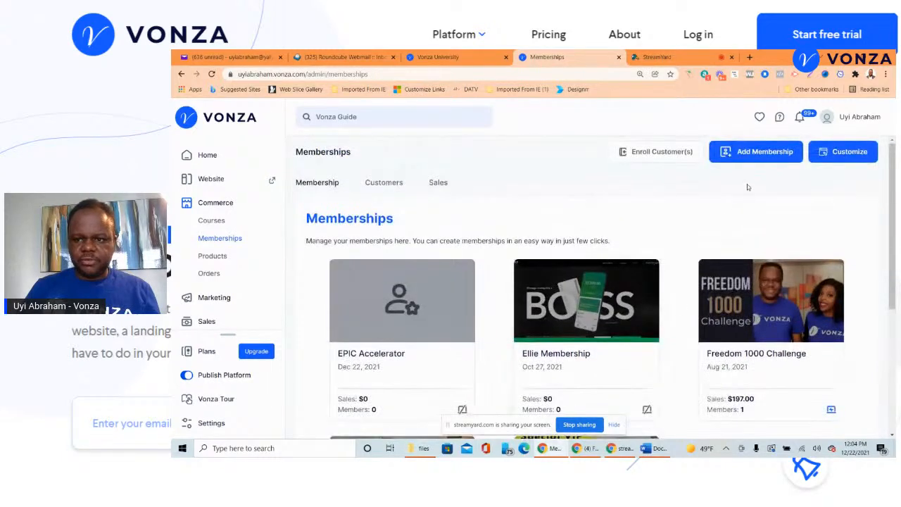
pyautogui.click(769, 152)
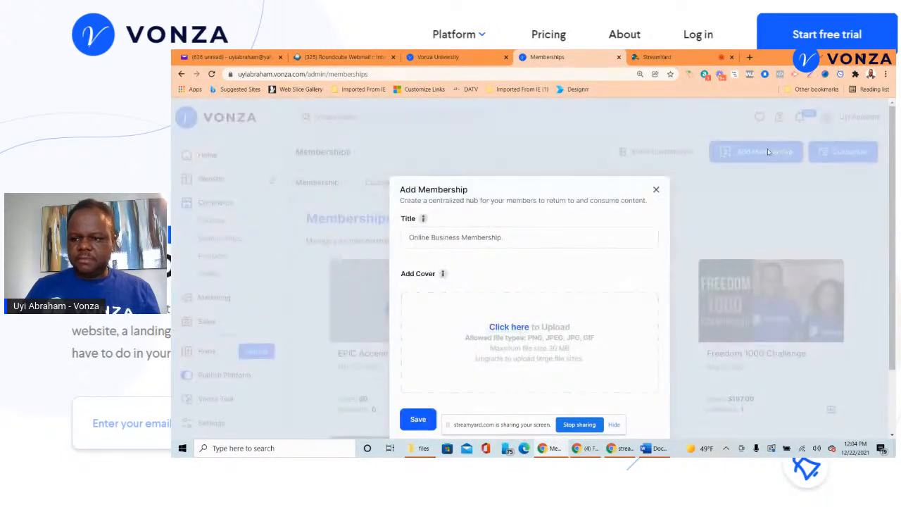
# - Title the new membership 'My first membership'
pyautogui.click(553, 242)
pyautogui.write('My f')
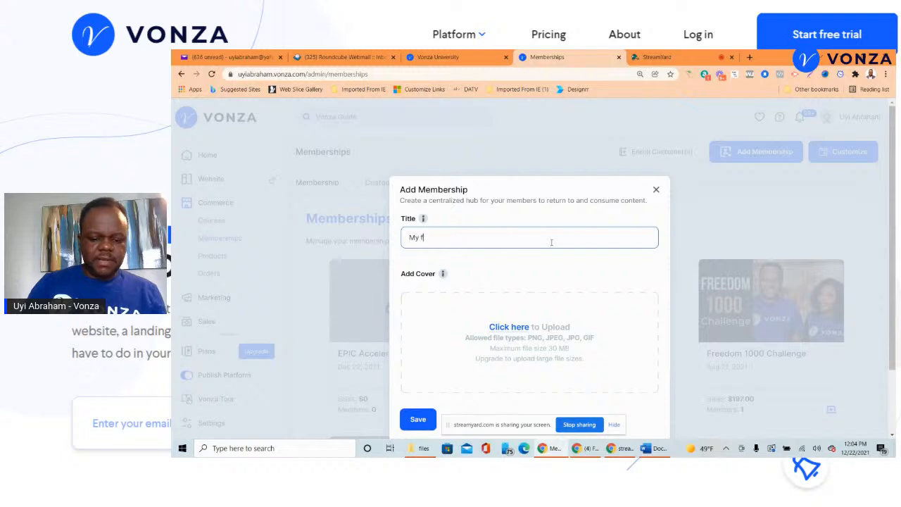
pyautogui.write('irst membership')
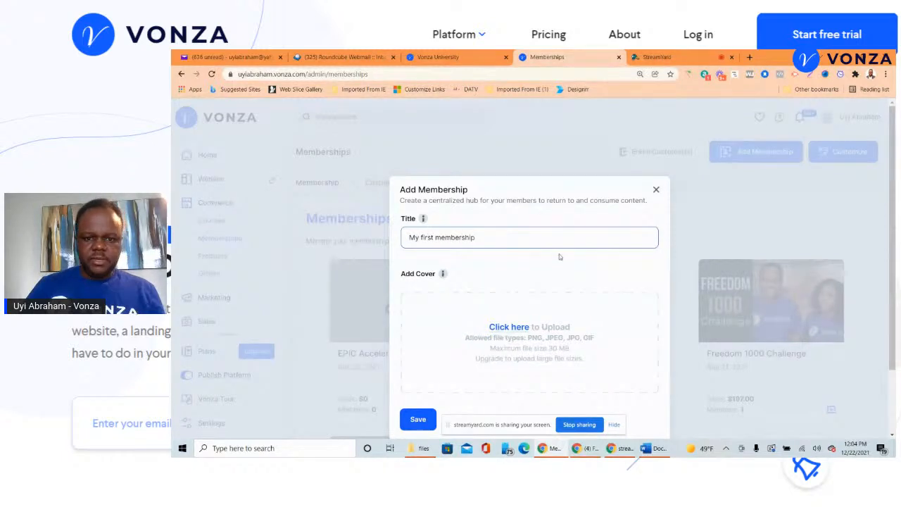
pyautogui.scroll(-1, 552, 242)
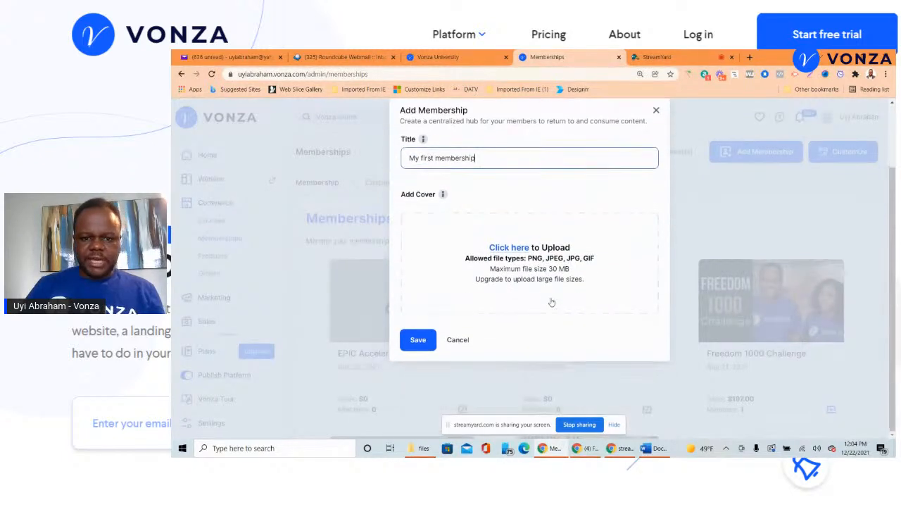
# - Upload the city-skyline banner as the membership cover and save the membership
pyautogui.click(509, 252)
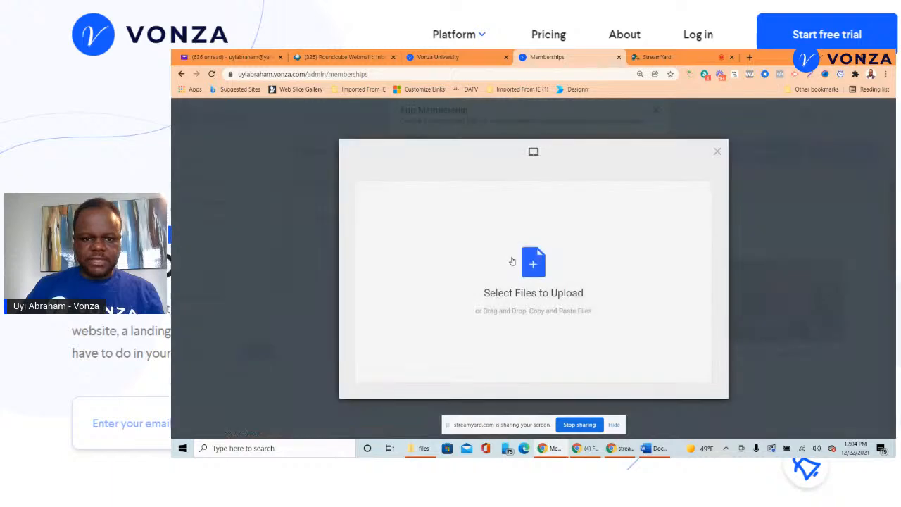
pyautogui.click(528, 270)
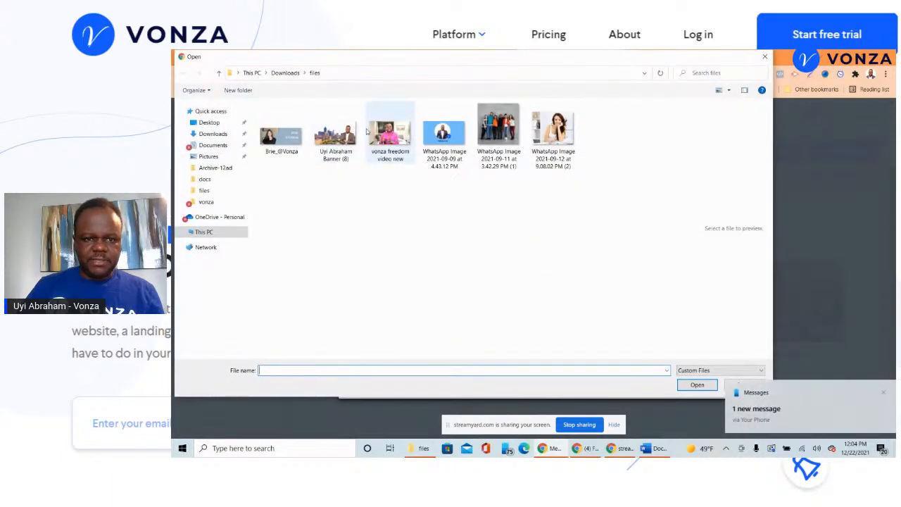
pyautogui.click(336, 134)
pyautogui.click(696, 385)
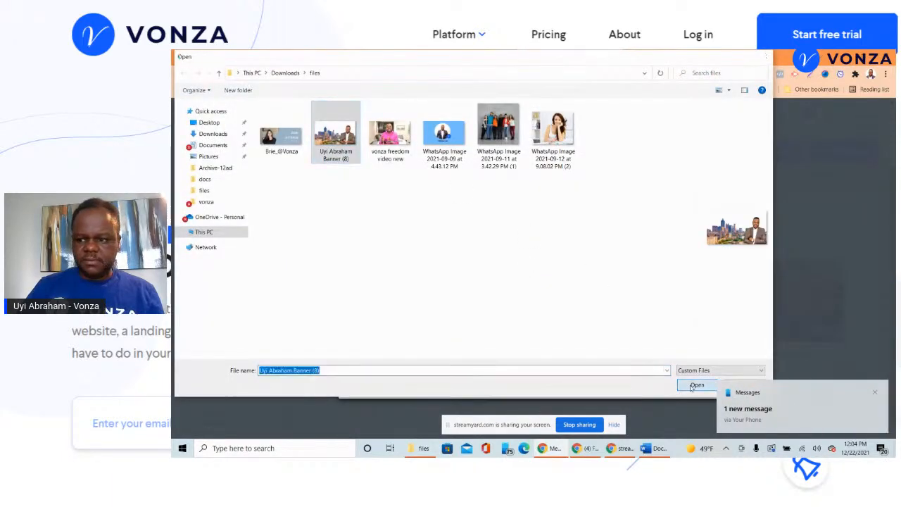
pyautogui.click(683, 384)
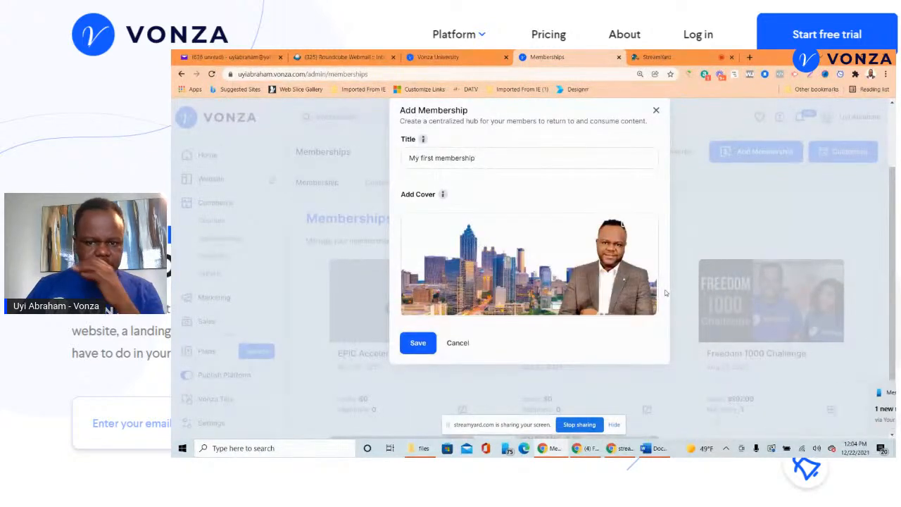
pyautogui.click(429, 345)
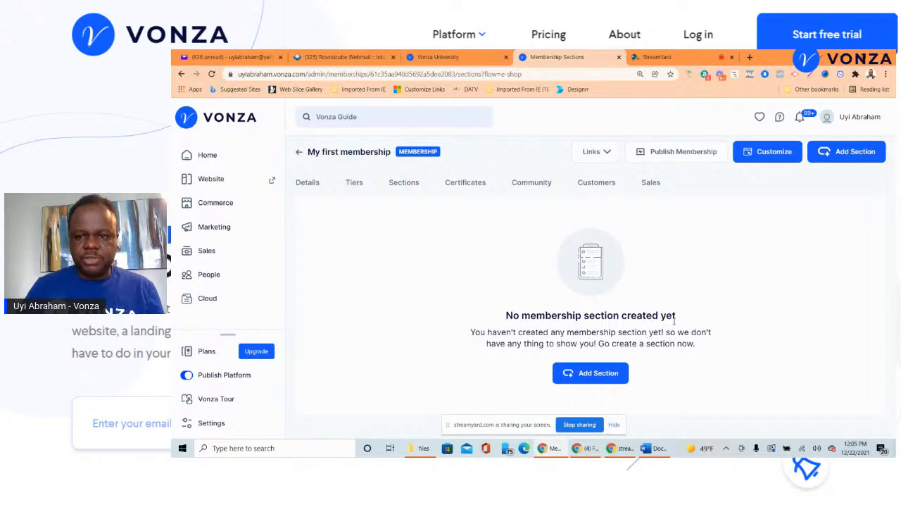
pyautogui.click(598, 373)
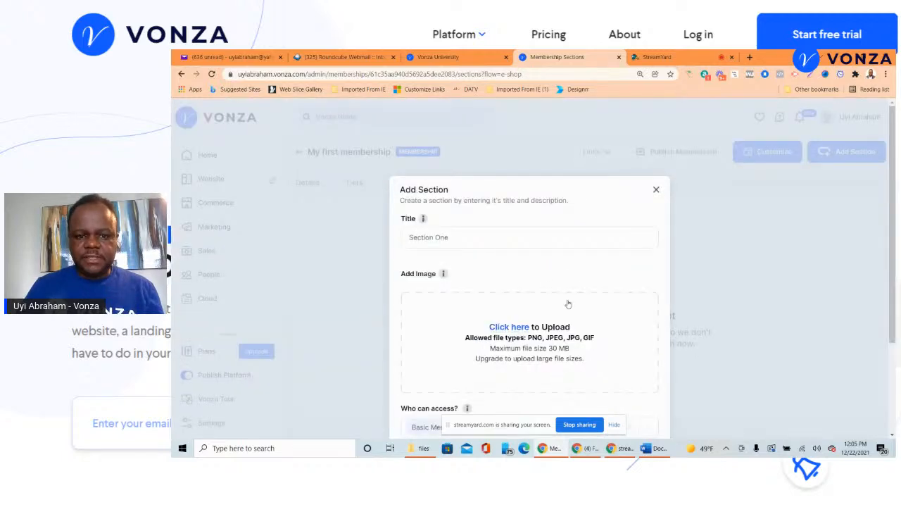
# - Name the section 'My first section' and upload the VONZA 3.0 WhatsApp image as its cover
pyautogui.click(538, 240)
pyautogui.write('My first section')
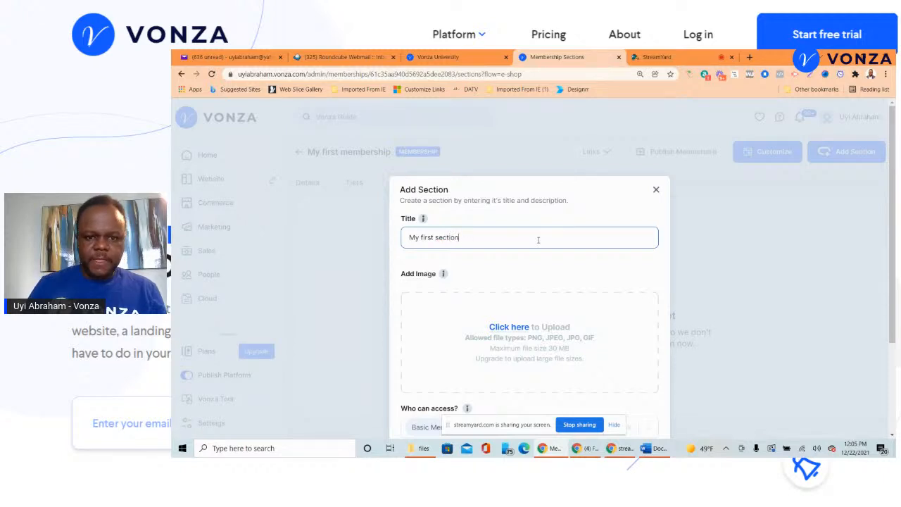
pyautogui.scroll(-2, 528, 260)
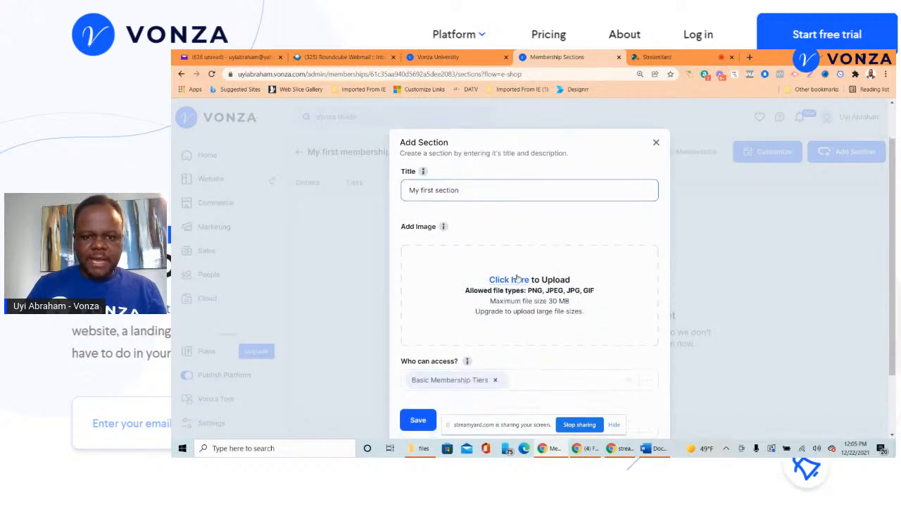
pyautogui.click(506, 282)
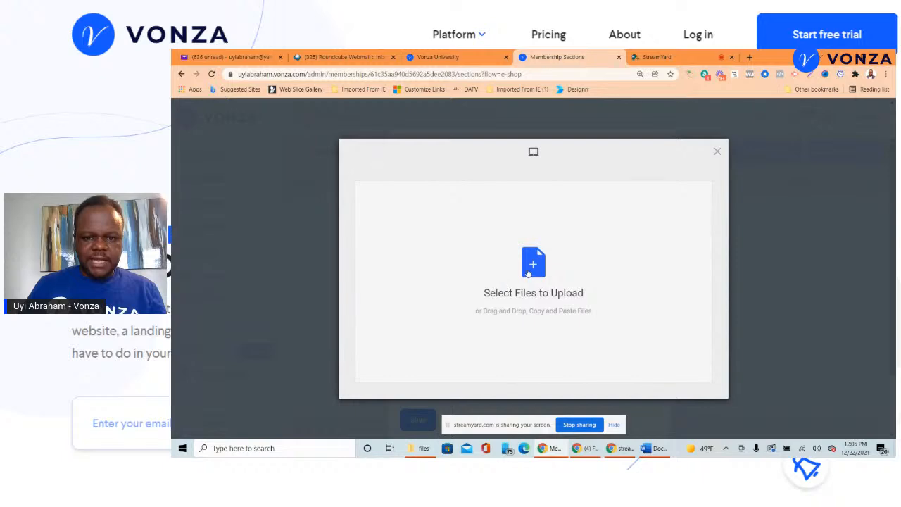
pyautogui.click(526, 275)
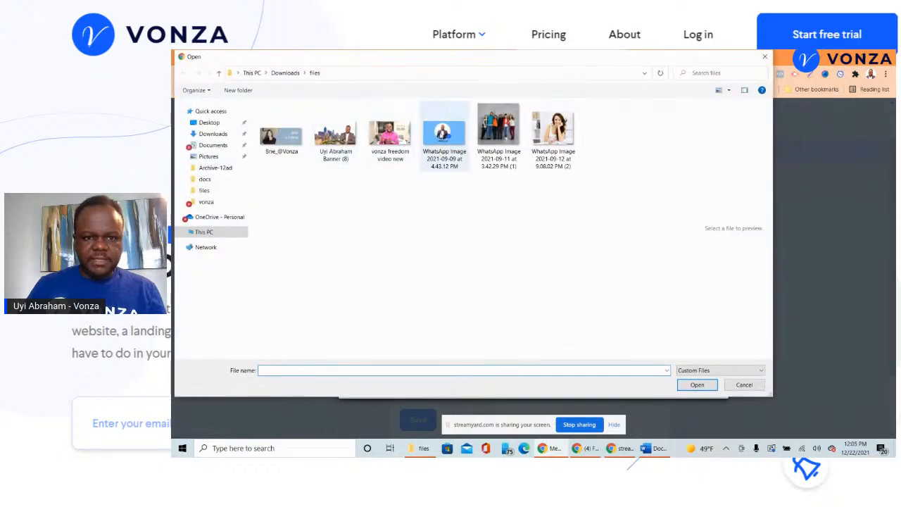
pyautogui.click(444, 133)
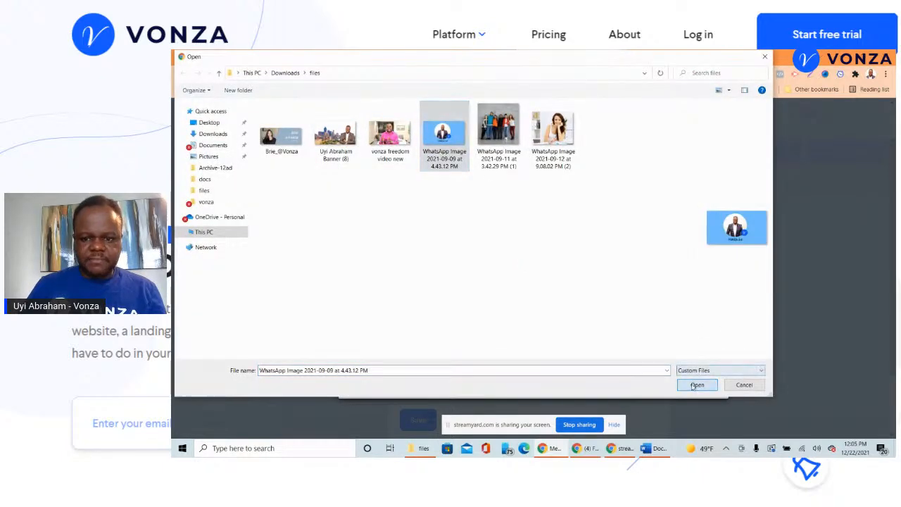
pyautogui.click(688, 384)
pyautogui.click(689, 384)
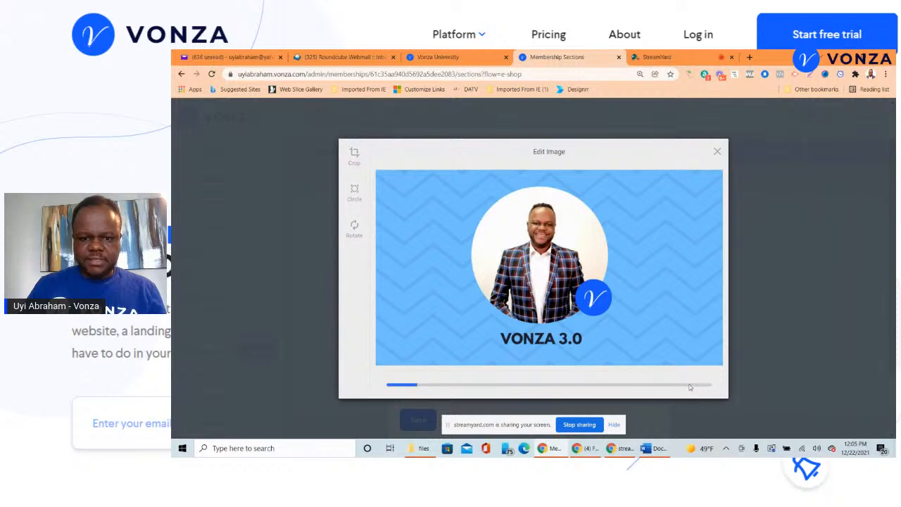
# - Save the section with access for Basic Membership Tiers
pyautogui.scroll(-1, 468, 232)
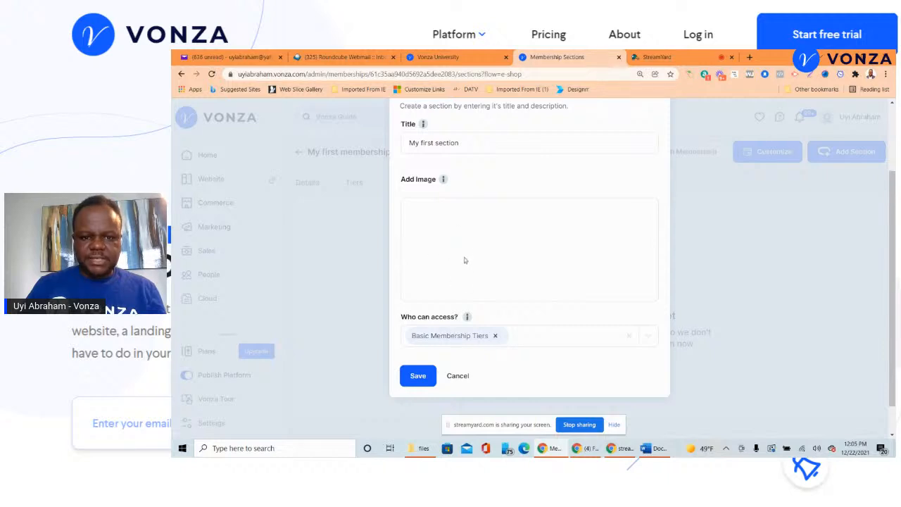
pyautogui.scroll(2, 465, 260)
pyautogui.scroll(-3, 465, 260)
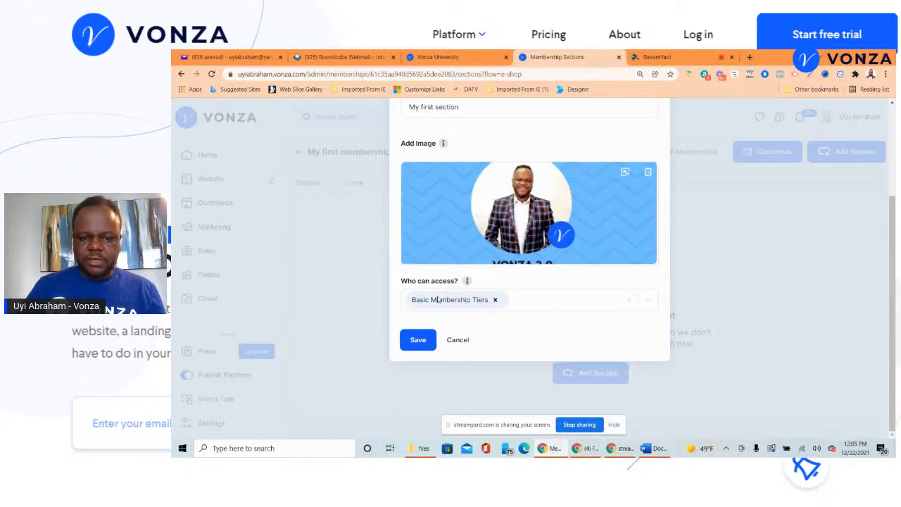
pyautogui.click(424, 339)
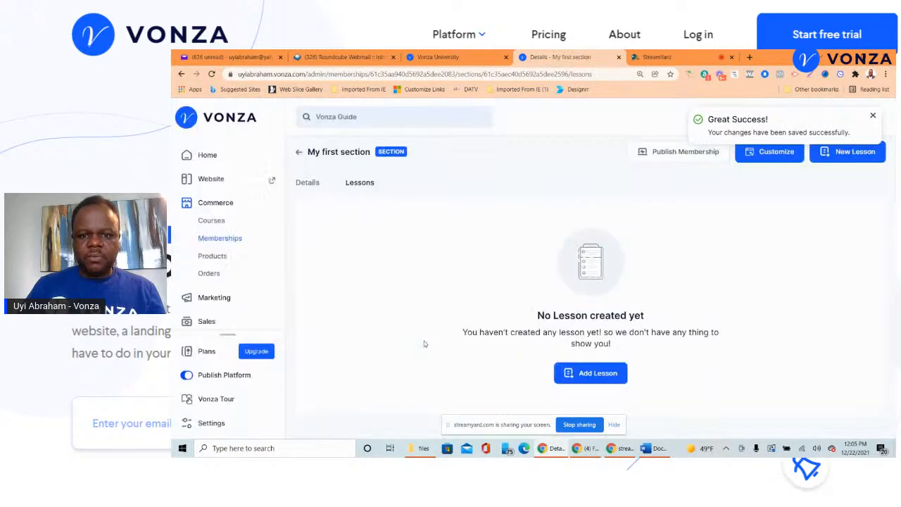
pyautogui.click(598, 372)
# - Add lessons named 'First lesson' and '2nd lesson' to My first section
pyautogui.click(486, 238)
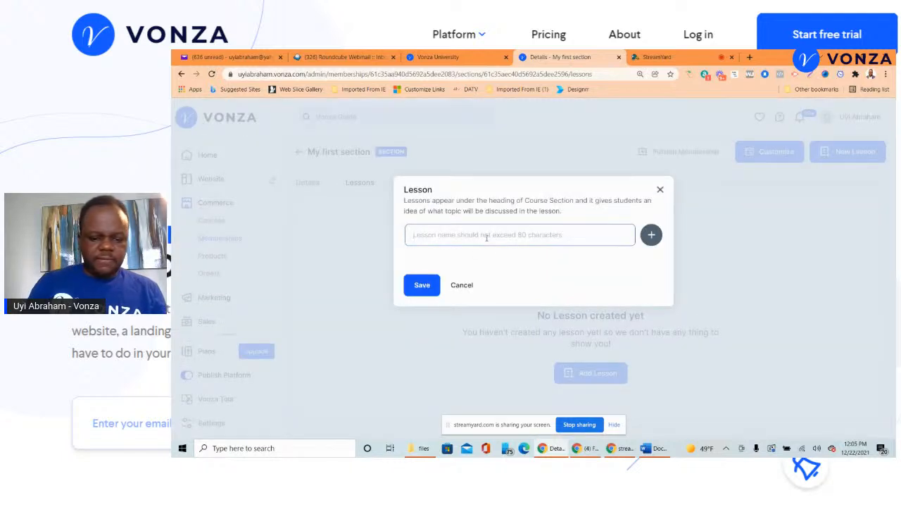
pyautogui.write('First lesson')
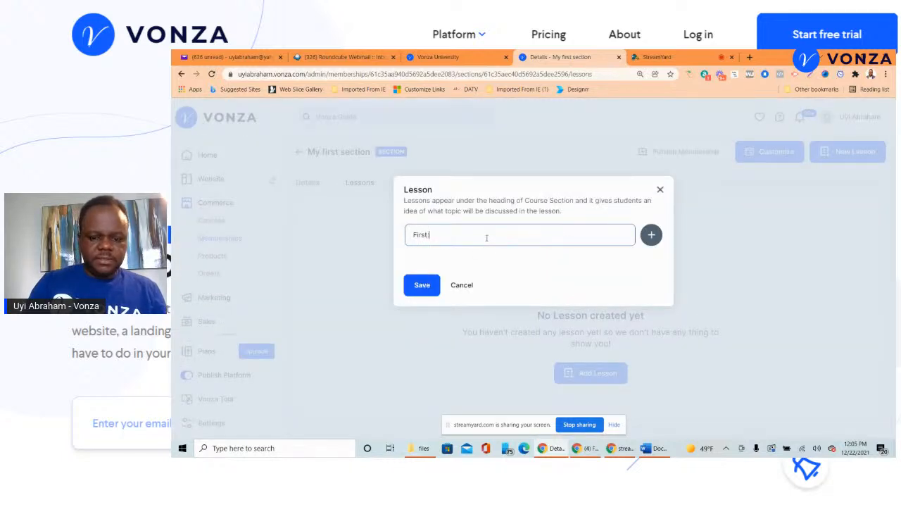
pyautogui.click(422, 286)
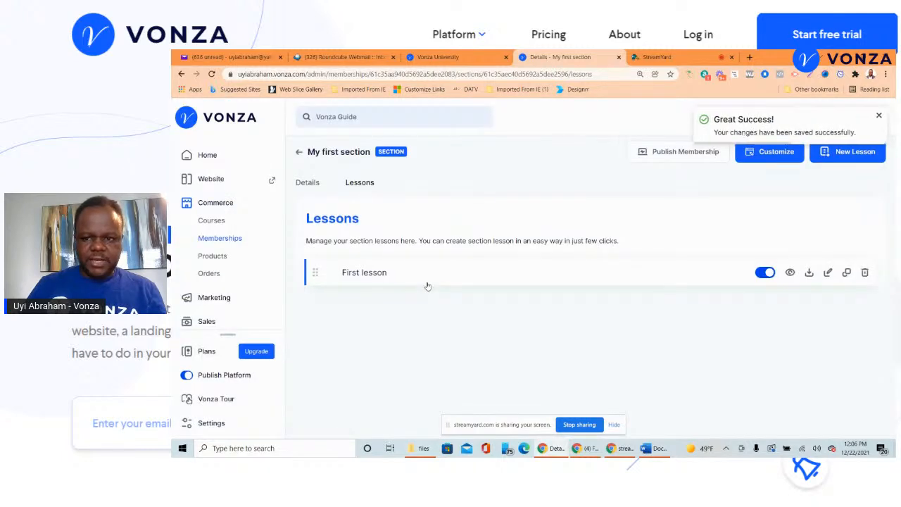
pyautogui.click(844, 162)
pyautogui.click(580, 241)
pyautogui.write('lesson')
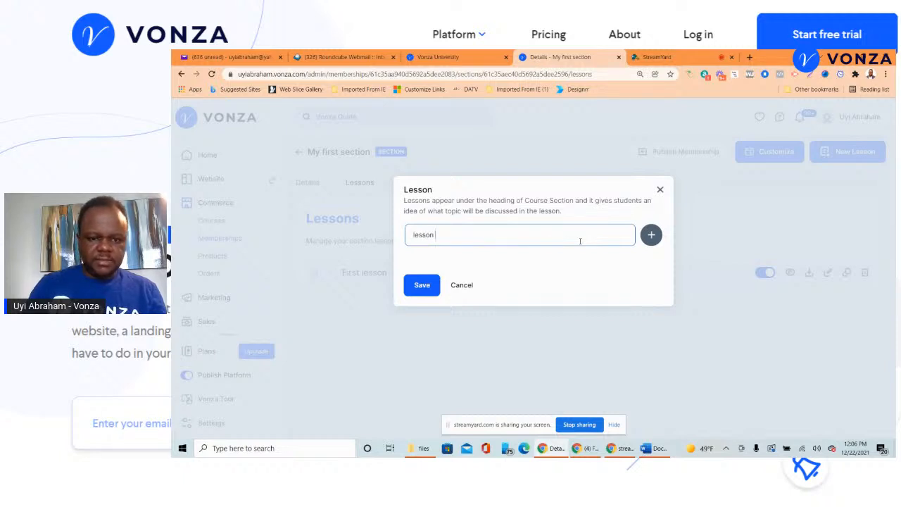
pyautogui.click(412, 235)
pyautogui.write('2nd')
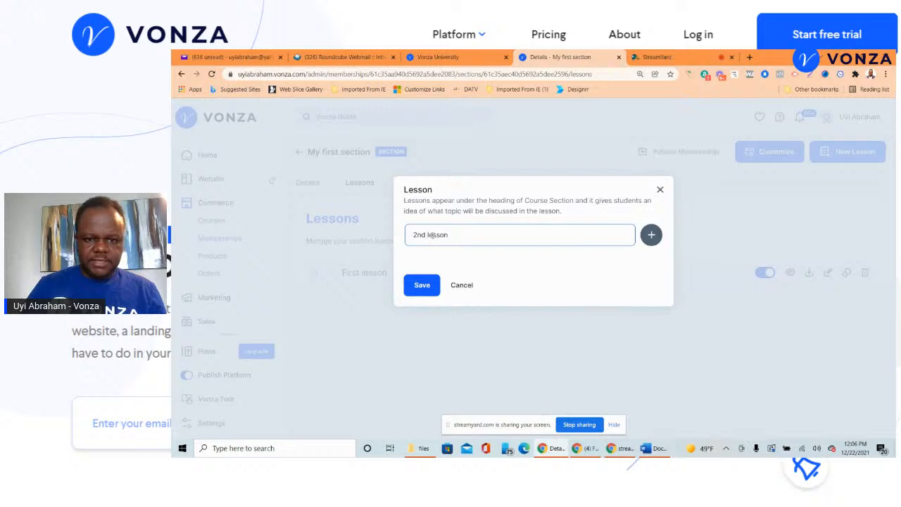
pyautogui.click(422, 285)
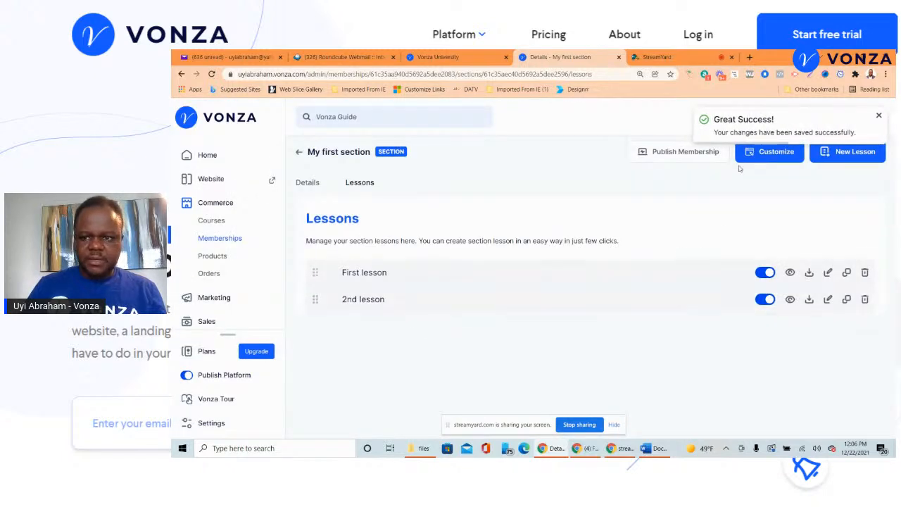
# - Add a third lesson named '3rd lesson'
pyautogui.click(824, 161)
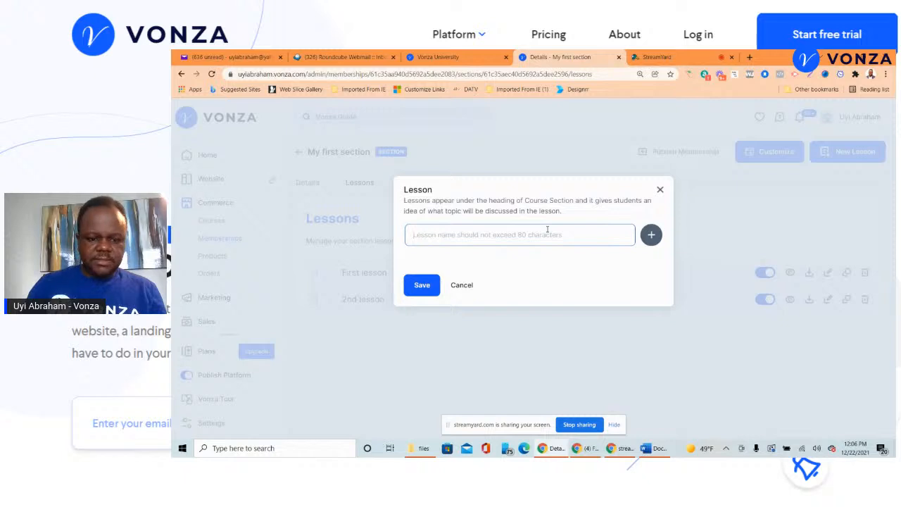
pyautogui.write('3rd lesson')
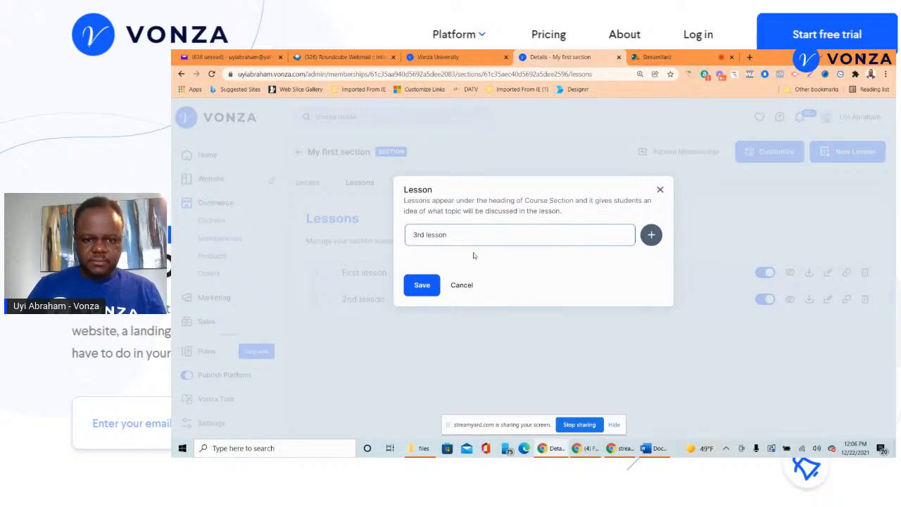
pyautogui.click(421, 285)
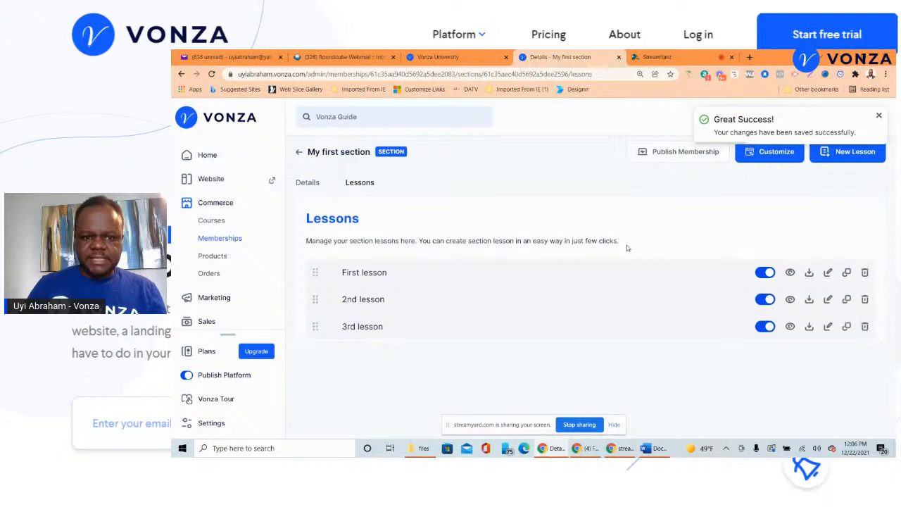
pyautogui.click(369, 275)
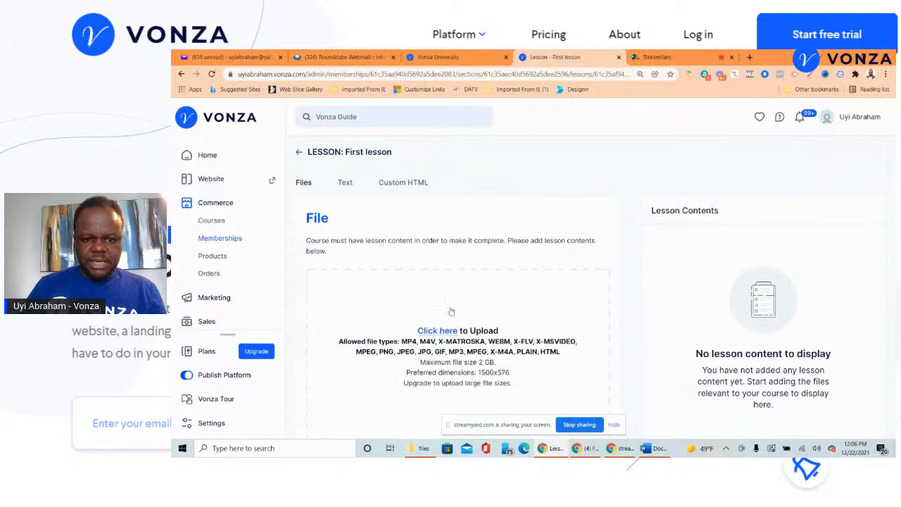
# - In the First lesson editor, switch the content type from Text to Custom HTML
pyautogui.scroll(-1, 442, 327)
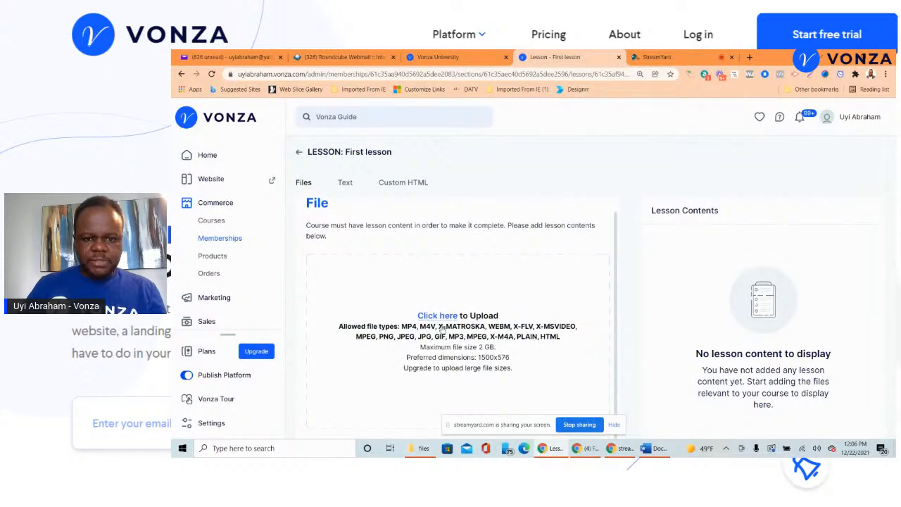
pyautogui.scroll(1, 442, 328)
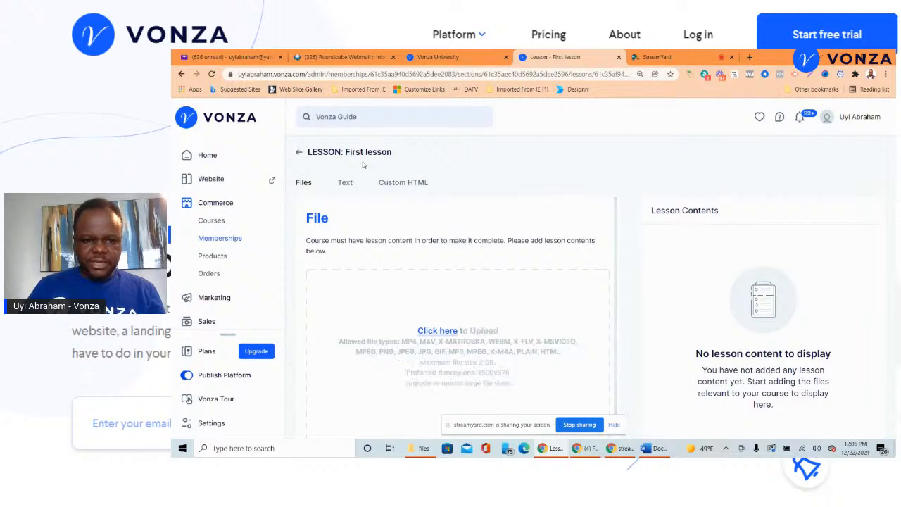
pyautogui.click(347, 184)
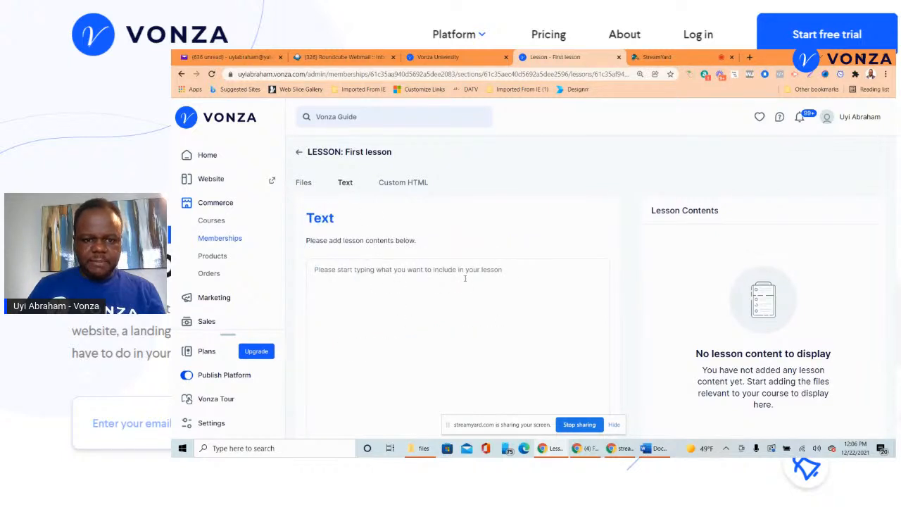
pyautogui.click(412, 183)
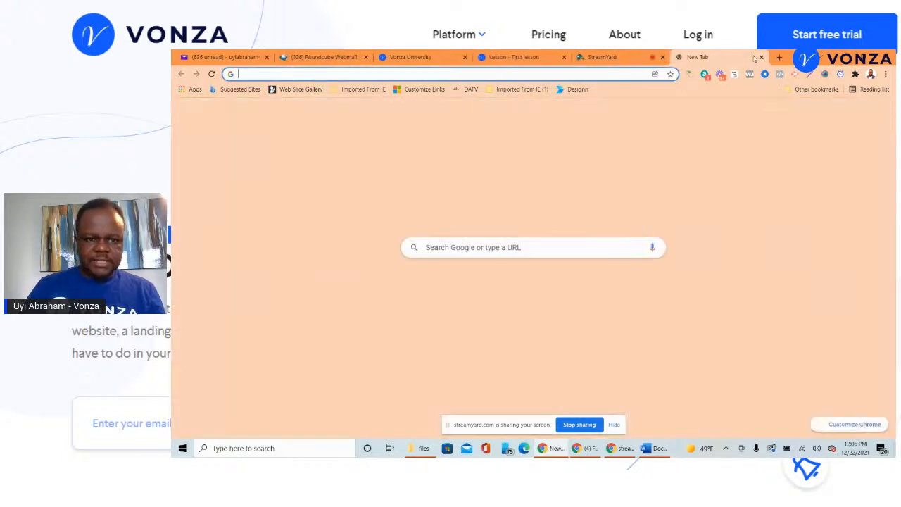
# - On YouTube, search 'vonza' and open the video on connecting a custom domain
pyautogui.click(751, 57)
pyautogui.write('yo')
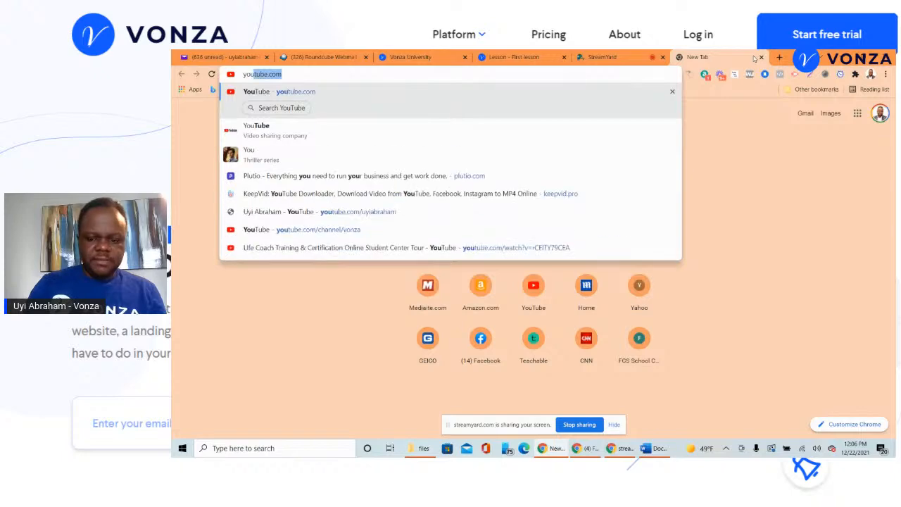
pyautogui.press('Return')
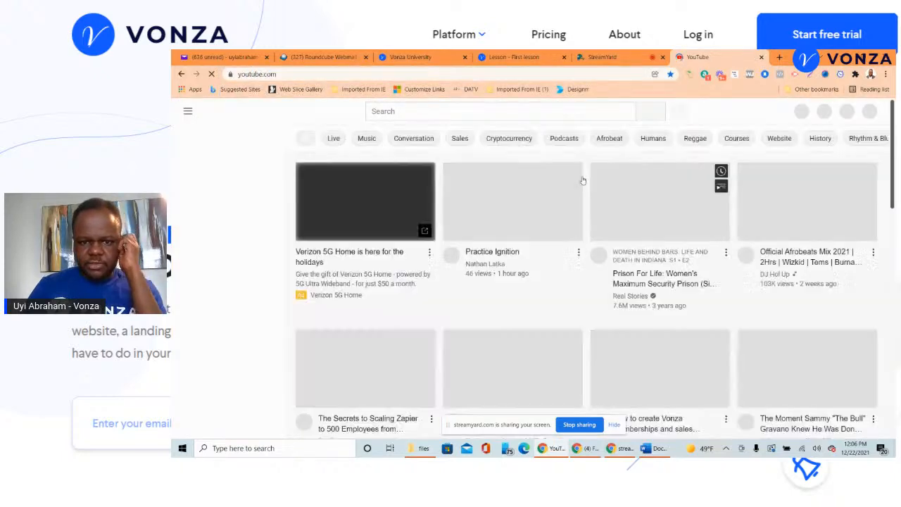
pyautogui.click(490, 111)
pyautogui.write('v')
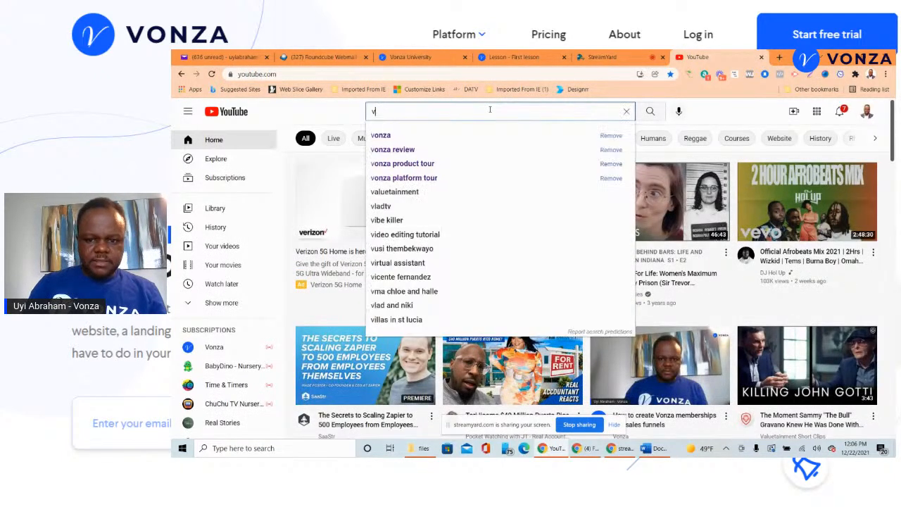
pyautogui.write('on')
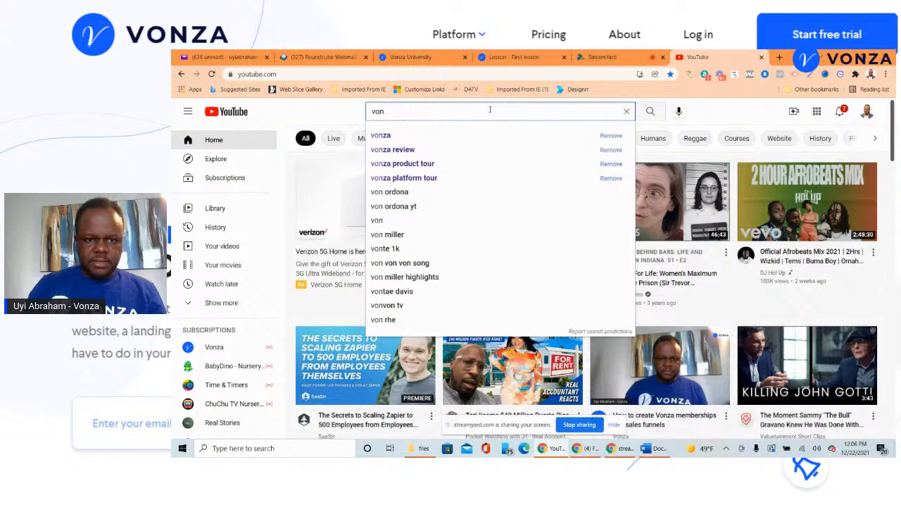
pyautogui.click(461, 135)
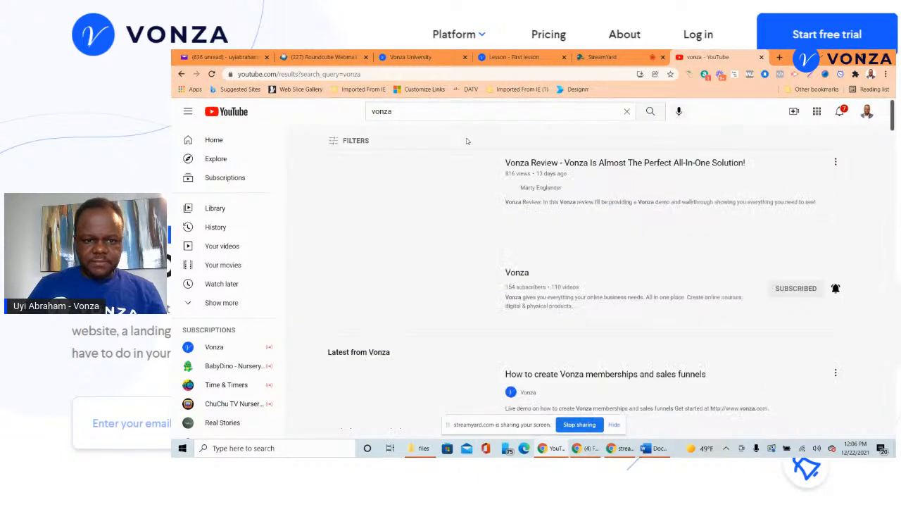
pyautogui.scroll(-2, 466, 141)
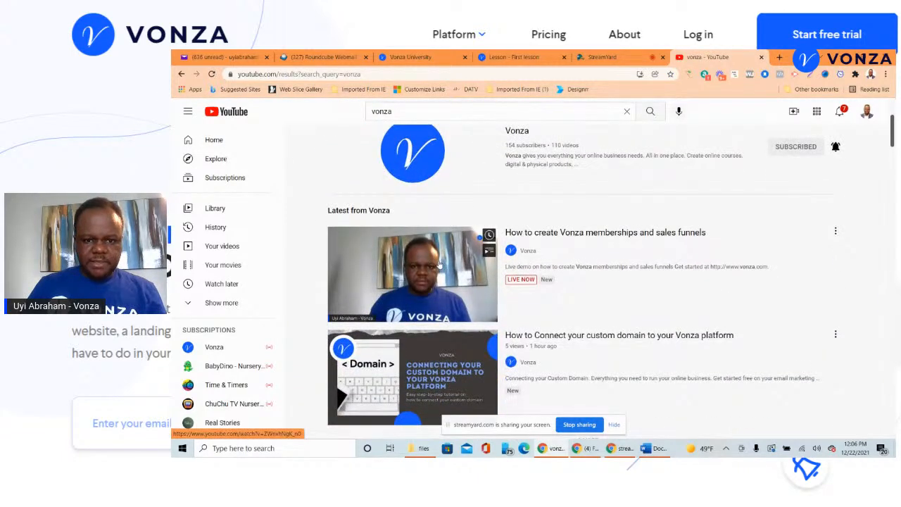
pyautogui.scroll(-1, 440, 264)
pyautogui.click(430, 265)
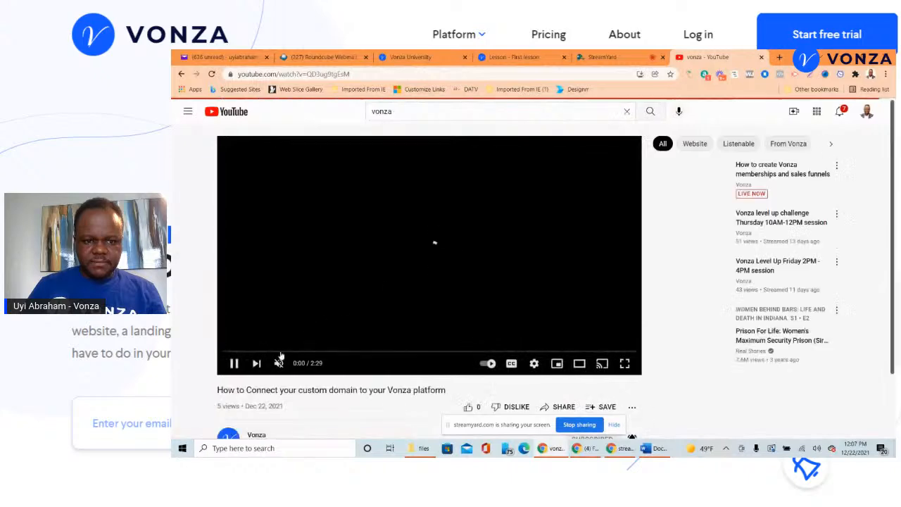
# - Like the video and copy its embed code from Share > Embed
pyautogui.scroll(-2, 393, 276)
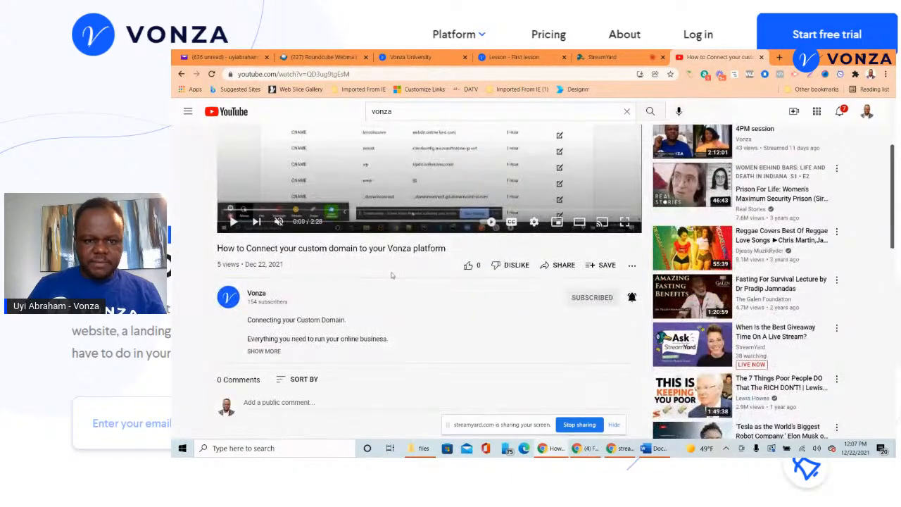
pyautogui.click(468, 264)
pyautogui.scroll(-2, 337, 272)
pyautogui.scroll(1, 323, 284)
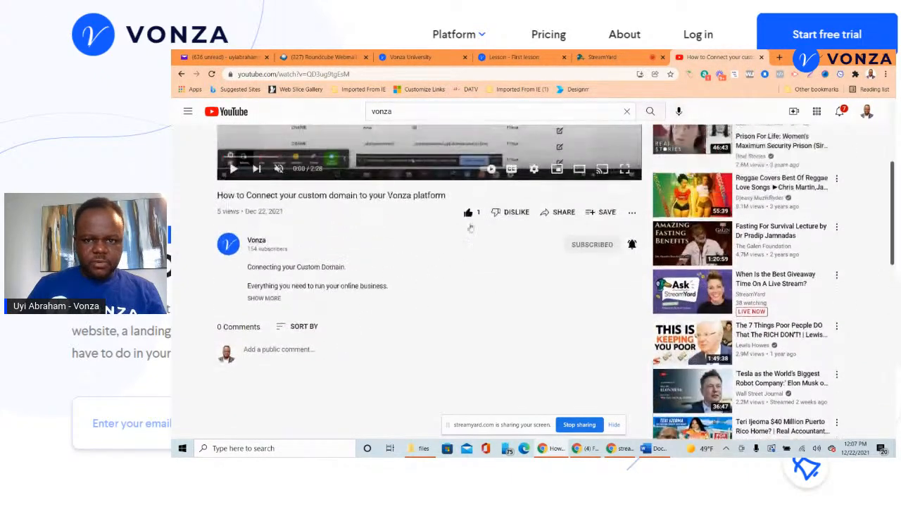
pyautogui.click(564, 217)
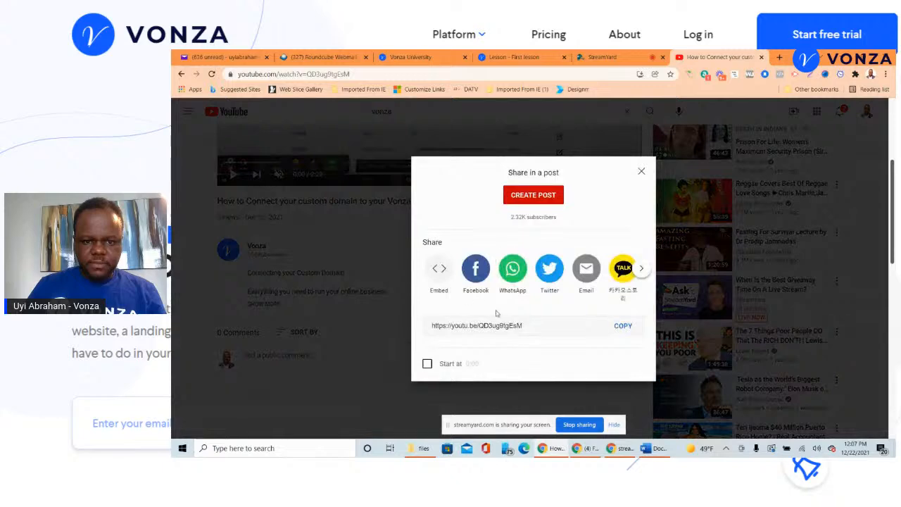
pyautogui.click(440, 271)
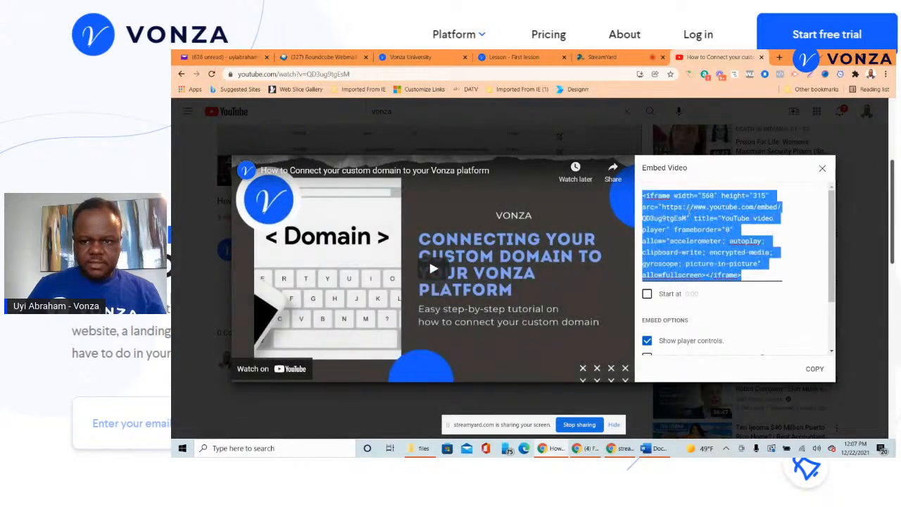
pyautogui.rightClick(689, 218)
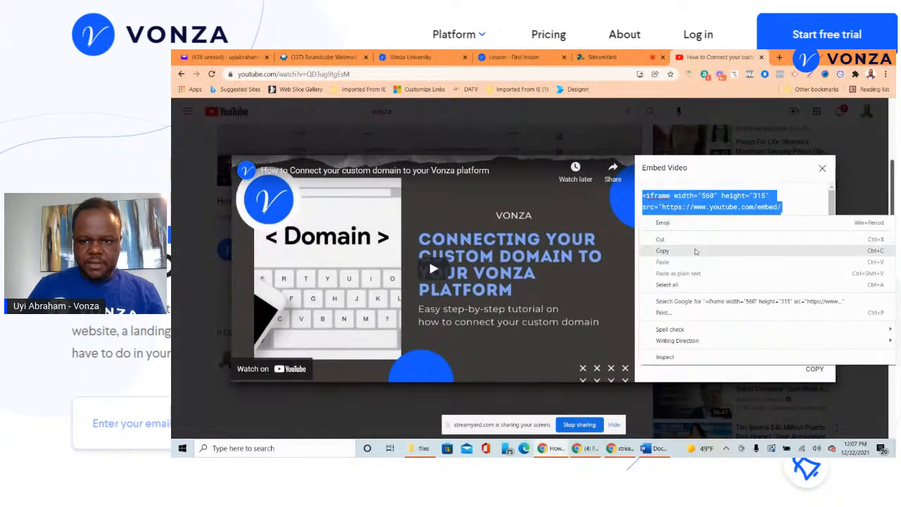
pyautogui.click(666, 248)
pyautogui.click(490, 57)
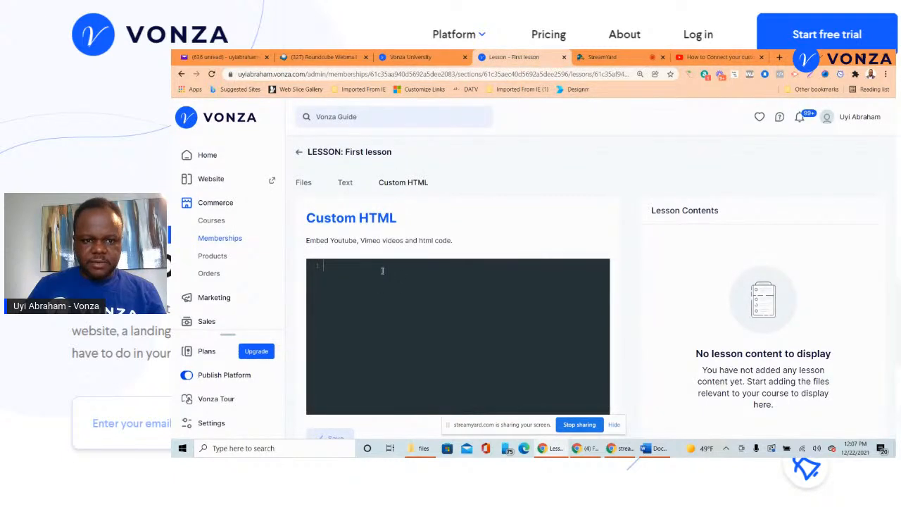
# - Paste the YouTube embed code into First lesson's Custom HTML, save, and return to the lessons list
pyautogui.click(382, 271)
pyautogui.hotkey('ctrl', 'v')
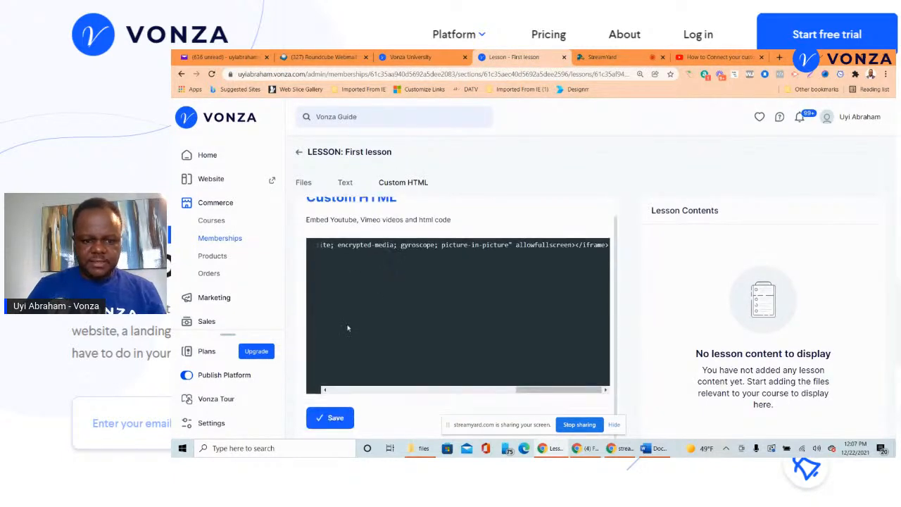
pyautogui.click(335, 418)
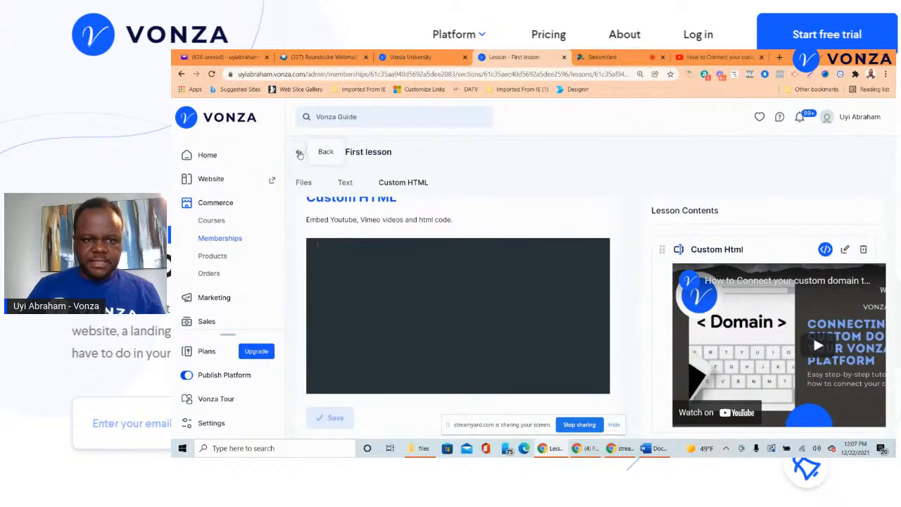
pyautogui.click(300, 153)
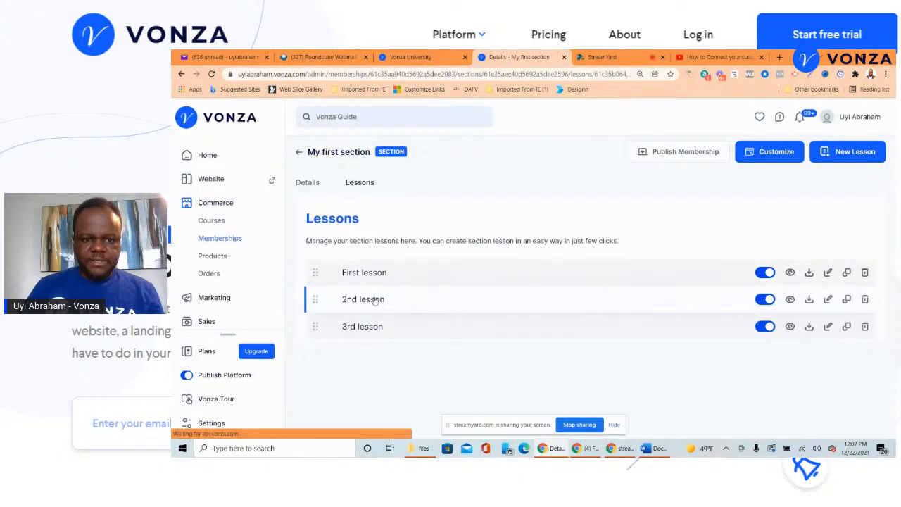
pyautogui.click(375, 301)
# - Upload Document (3).pdf as the 2nd lesson's content and return to the section's lessons
pyautogui.click(447, 328)
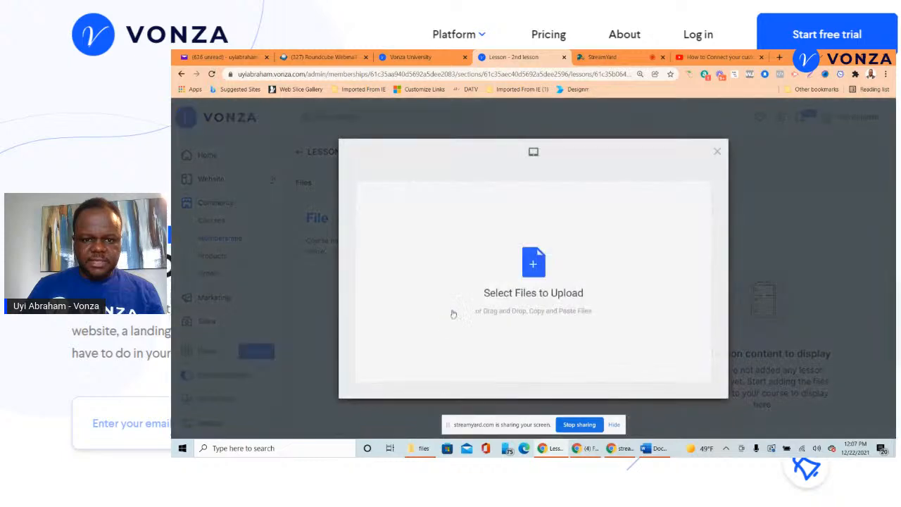
pyautogui.click(528, 272)
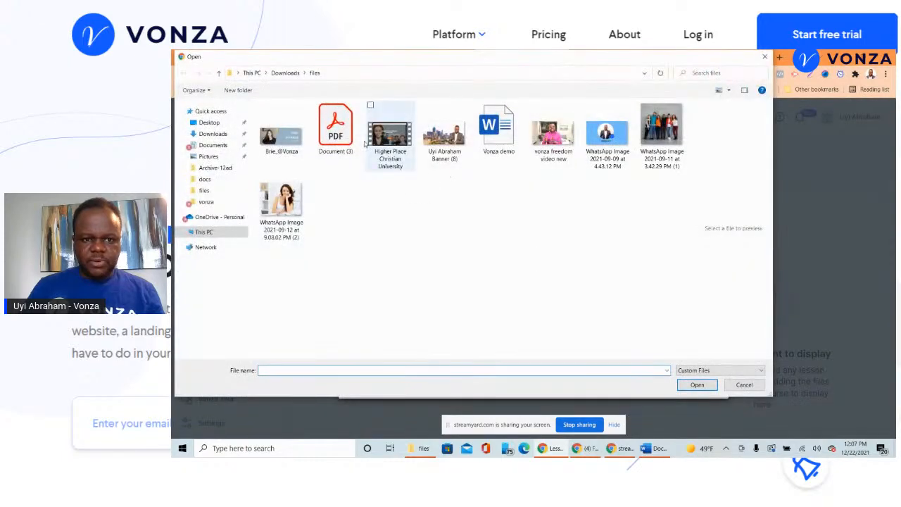
pyautogui.click(344, 126)
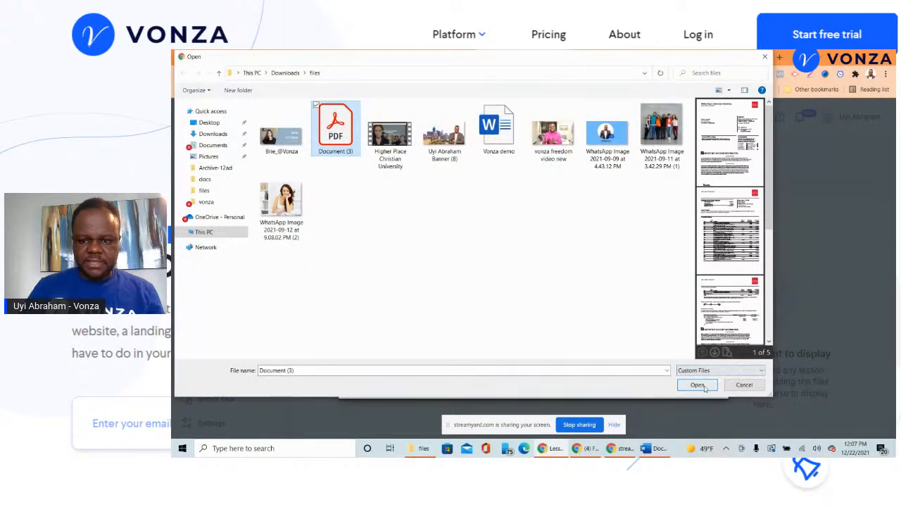
pyautogui.click(699, 386)
pyautogui.click(710, 386)
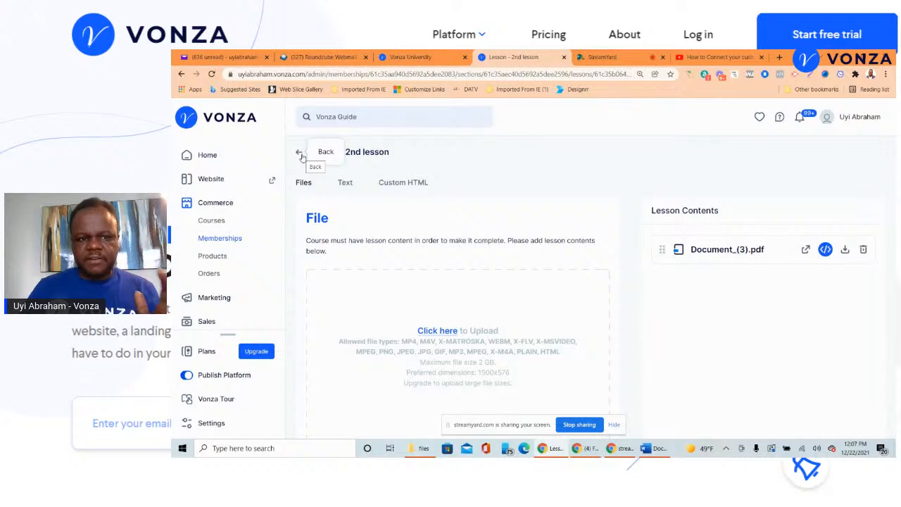
pyautogui.click(299, 153)
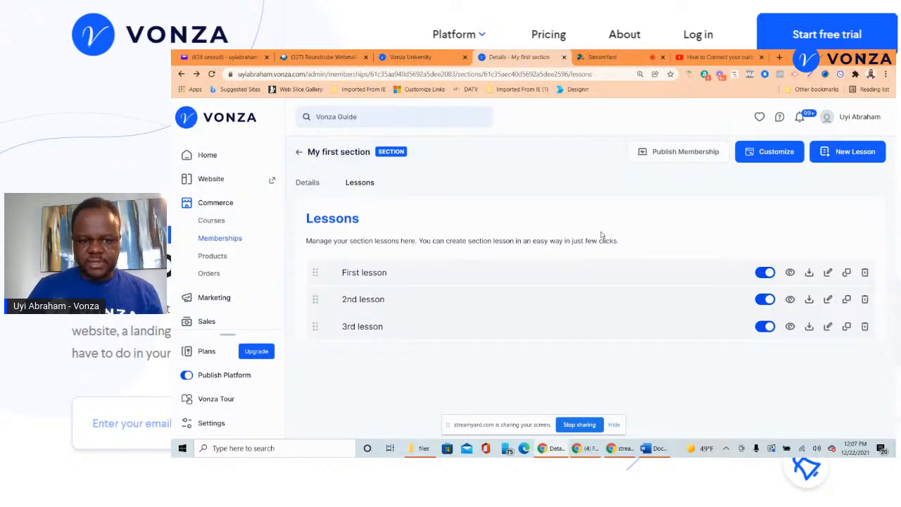
# - Review My first section's Details form, then go back to the membership's sections overview
pyautogui.click(308, 182)
pyautogui.scroll(-1, 460, 225)
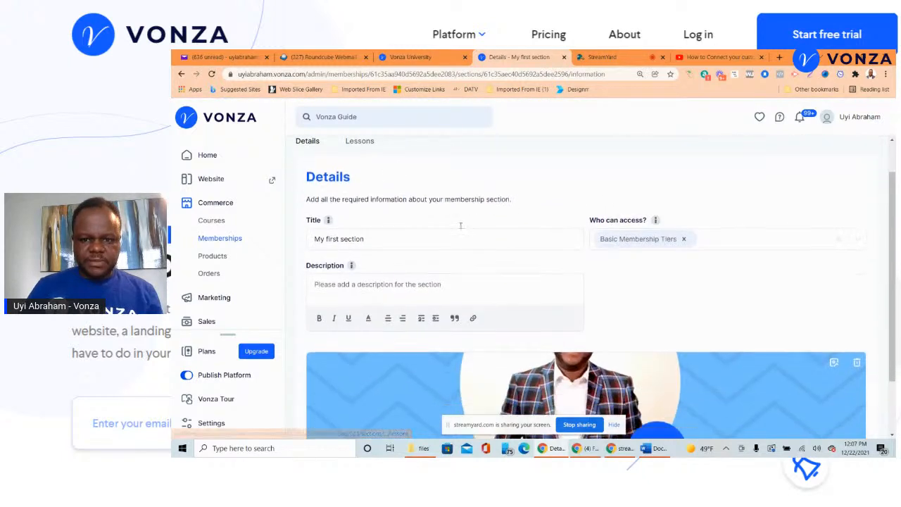
pyautogui.scroll(1, 514, 236)
pyautogui.scroll(-1, 619, 236)
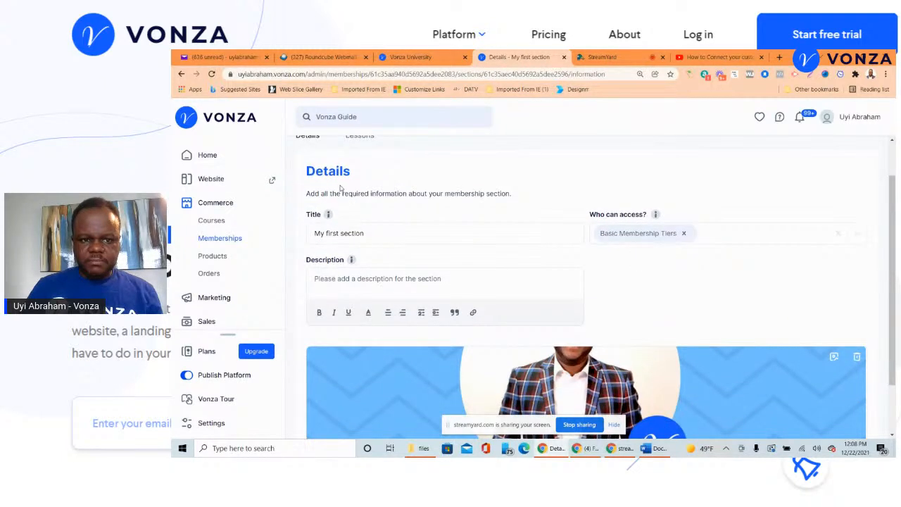
pyautogui.scroll(-1, 380, 267)
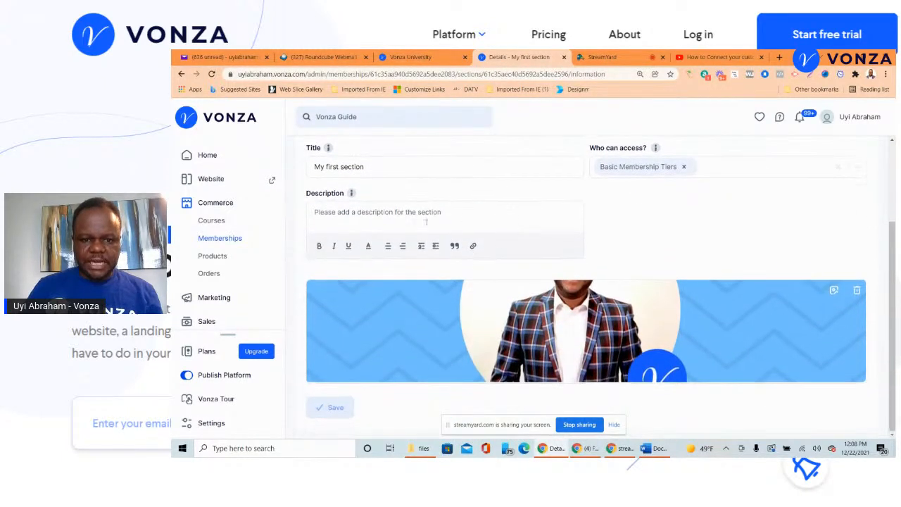
pyautogui.scroll(2, 533, 276)
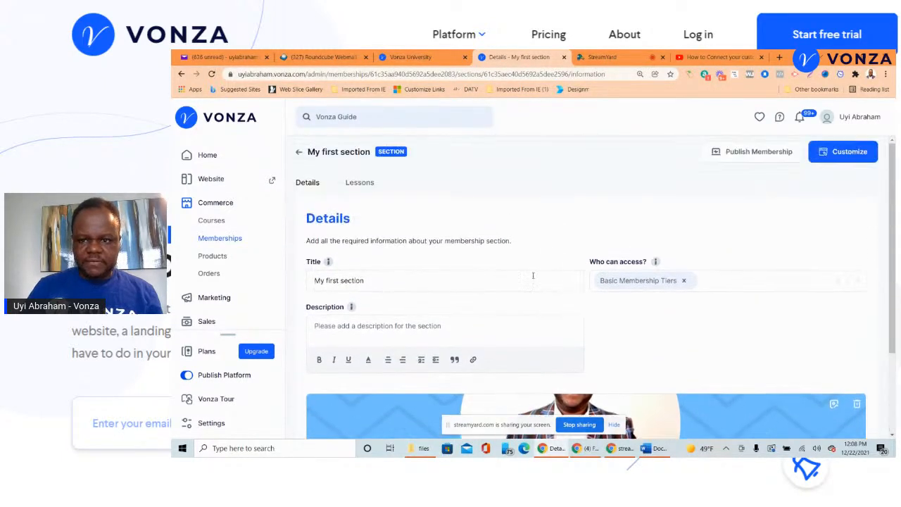
pyautogui.click(298, 152)
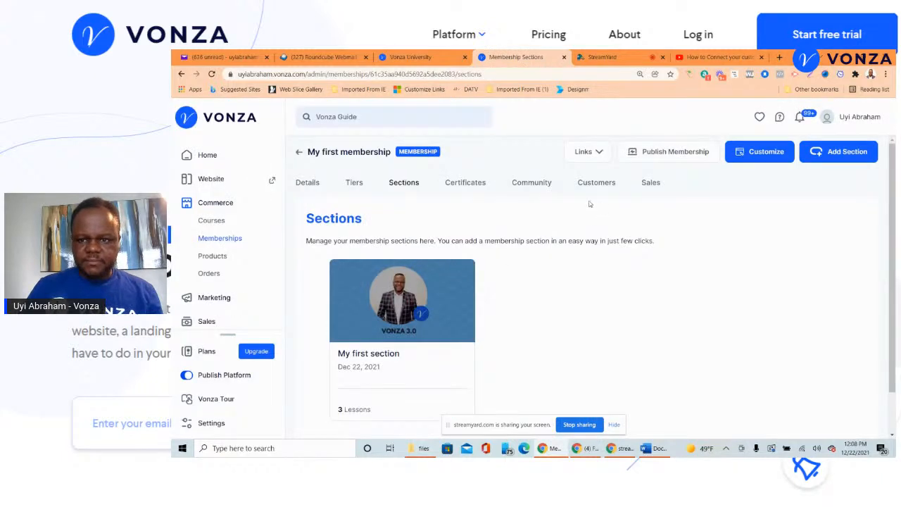
# - Start a new section titled '2nd section'
pyautogui.click(824, 156)
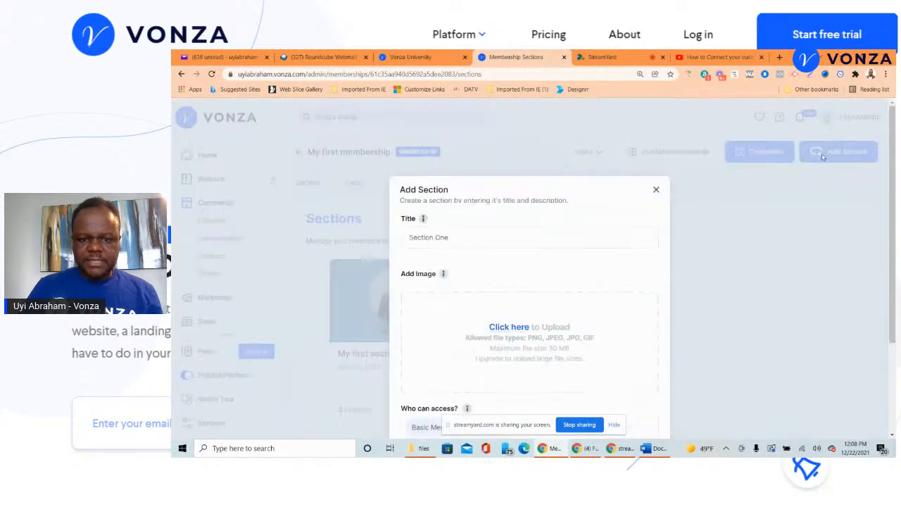
pyautogui.click(556, 234)
pyautogui.write('2nd section')
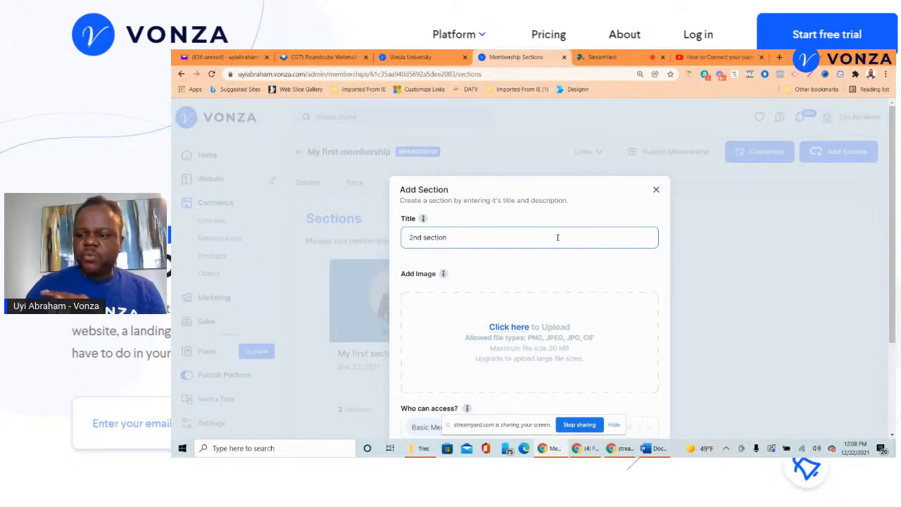
pyautogui.scroll(-2, 555, 243)
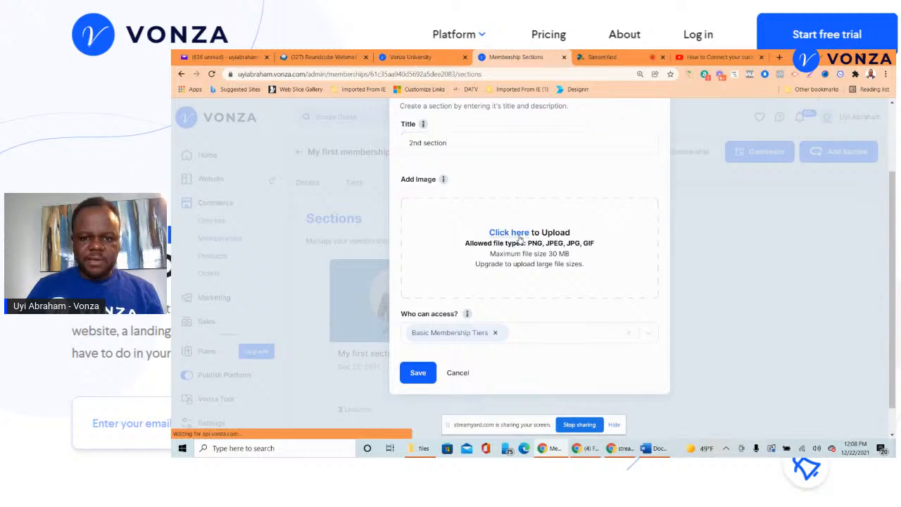
# - Upload the WhatsApp photo of the smiling woman as the section image
pyautogui.click(520, 236)
pyautogui.click(533, 263)
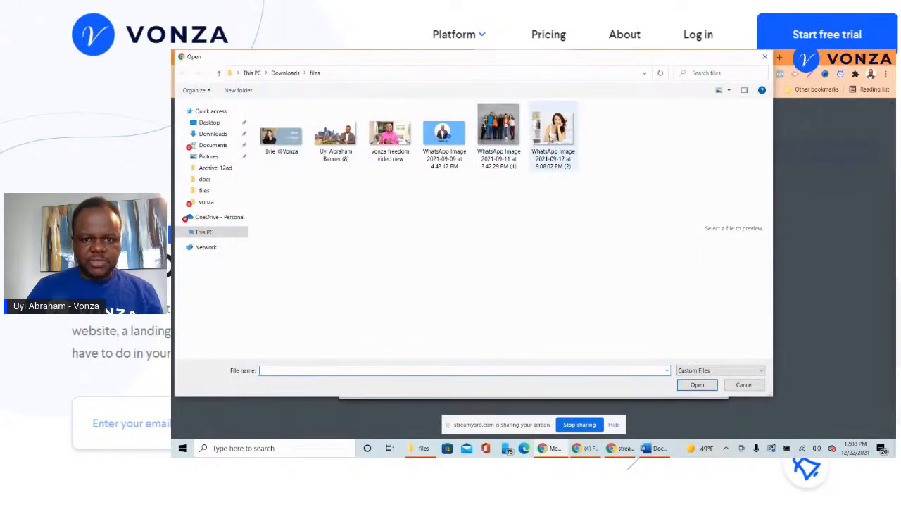
pyautogui.click(553, 130)
pyautogui.click(698, 384)
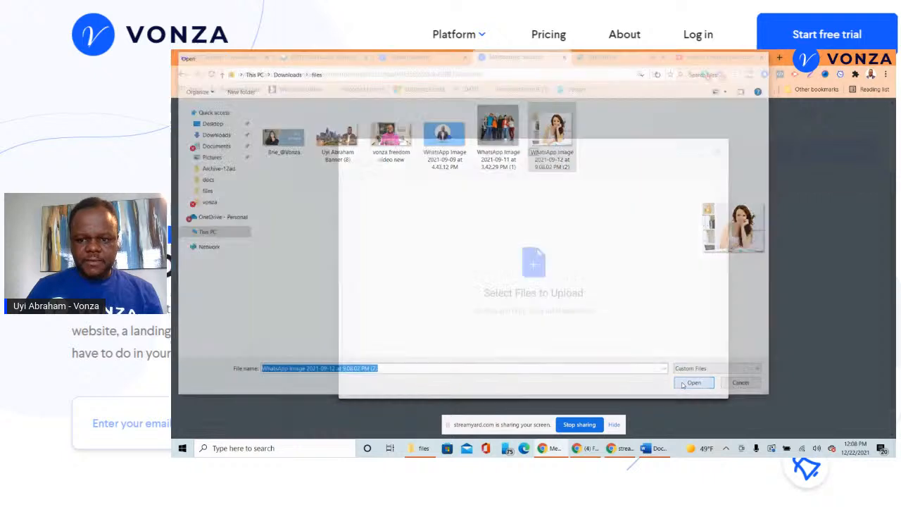
pyautogui.click(705, 386)
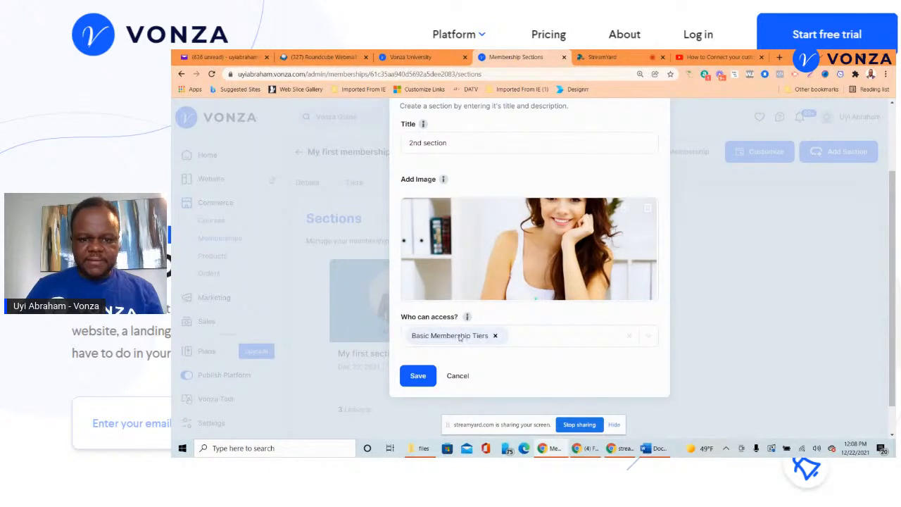
# - Keep access set to Basic Membership Tiers and save the section
pyautogui.click(515, 336)
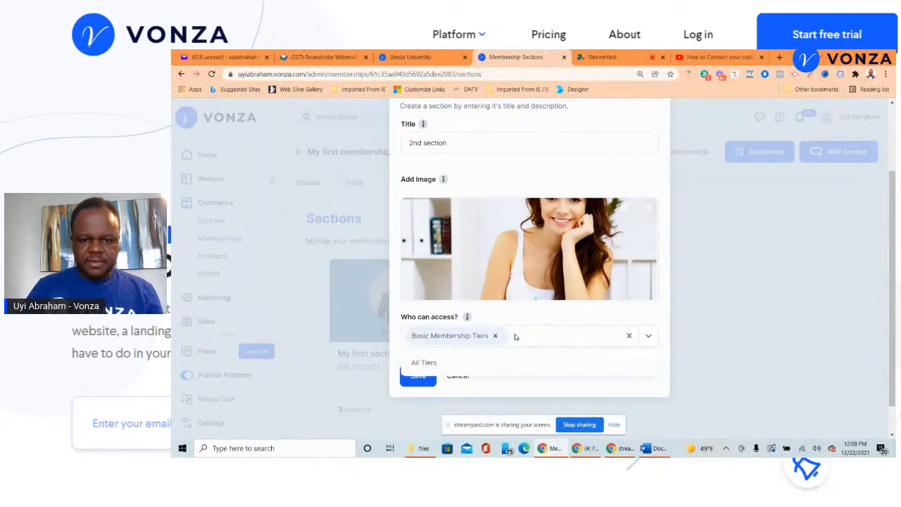
pyautogui.click(513, 317)
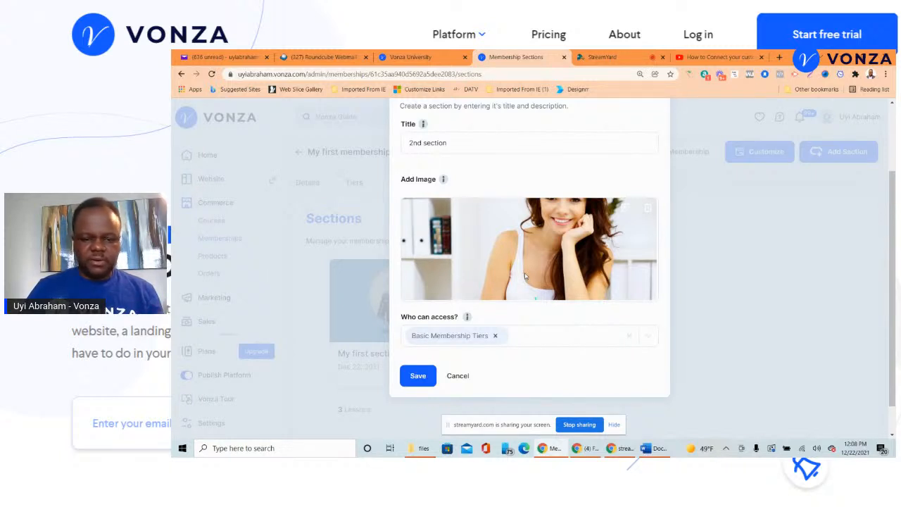
pyautogui.click(538, 336)
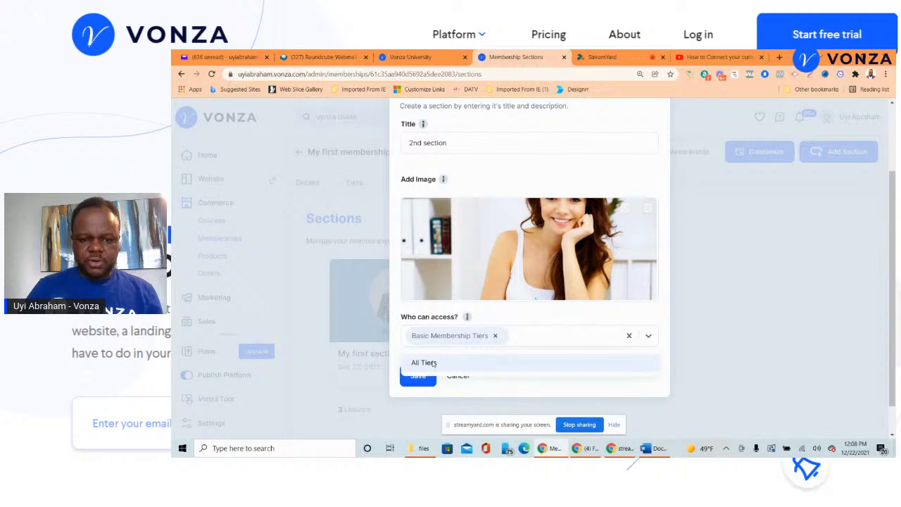
pyautogui.click(513, 317)
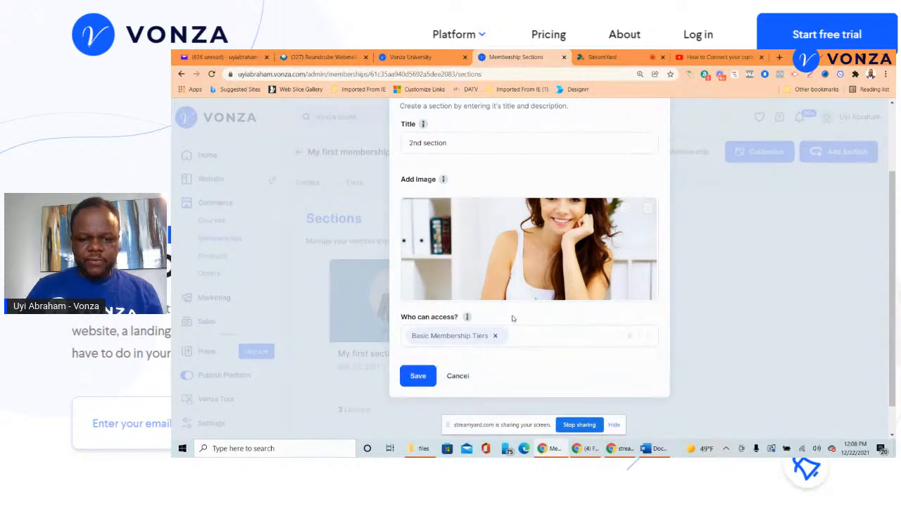
pyautogui.click(418, 376)
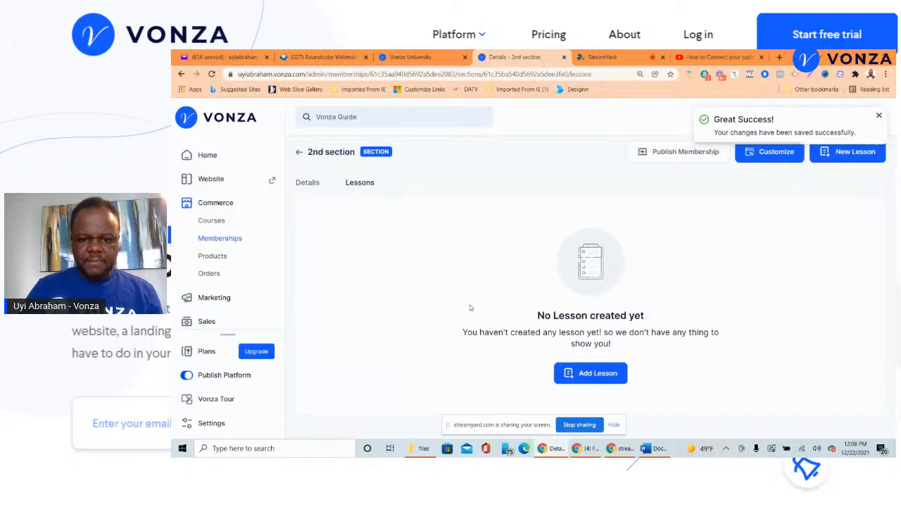
# - Add a lesson named '4th lesson' and save it
pyautogui.click(602, 373)
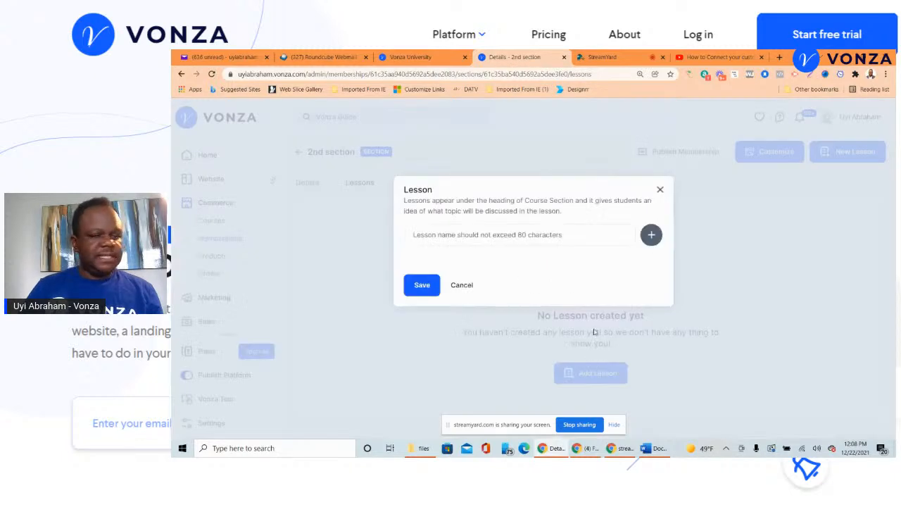
pyautogui.click(516, 235)
pyautogui.write('I')
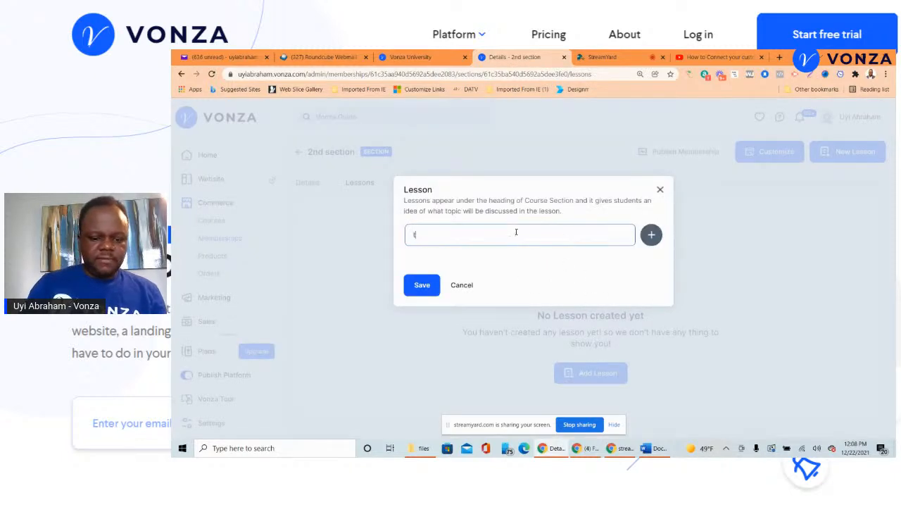
pyautogui.press('BackSpace')
pyautogui.write('4th lesson')
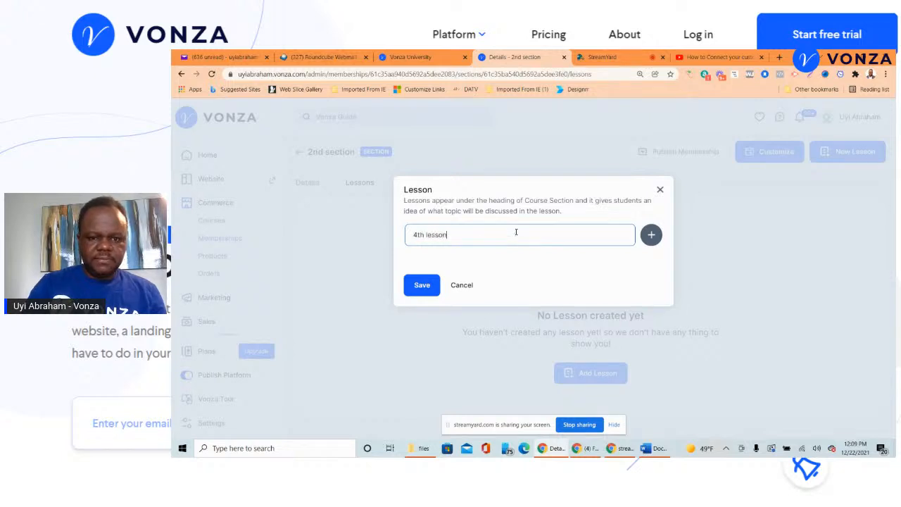
pyautogui.click(423, 286)
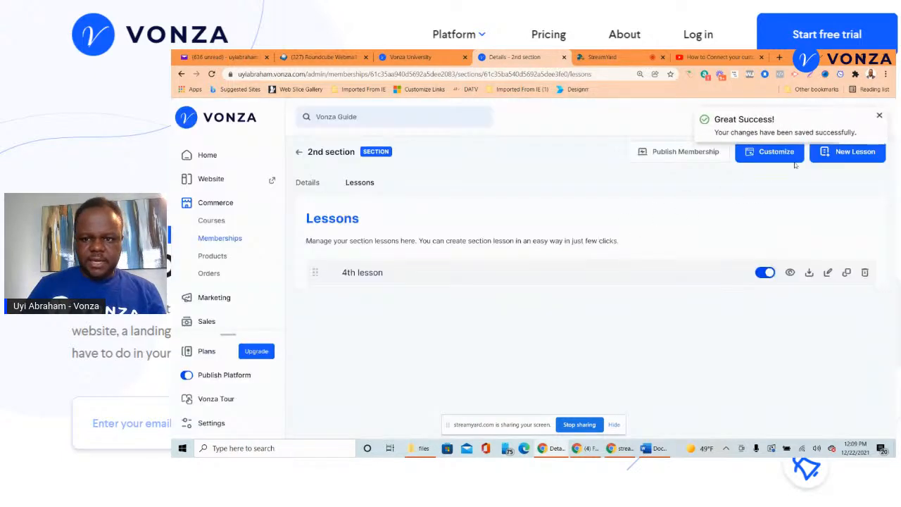
# - Add and save 'Lesson 5', then return to the Sections overview
pyautogui.click(843, 159)
pyautogui.click(523, 240)
pyautogui.write('U')
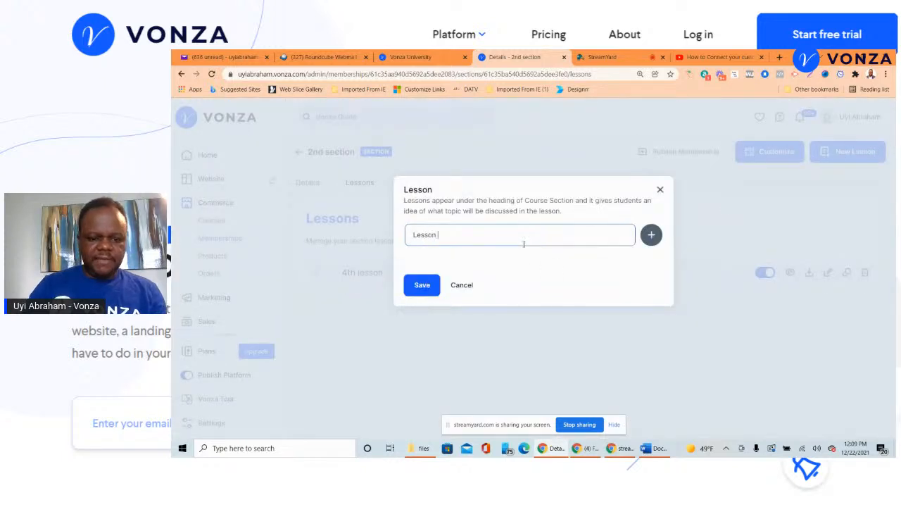
pyautogui.click(422, 284)
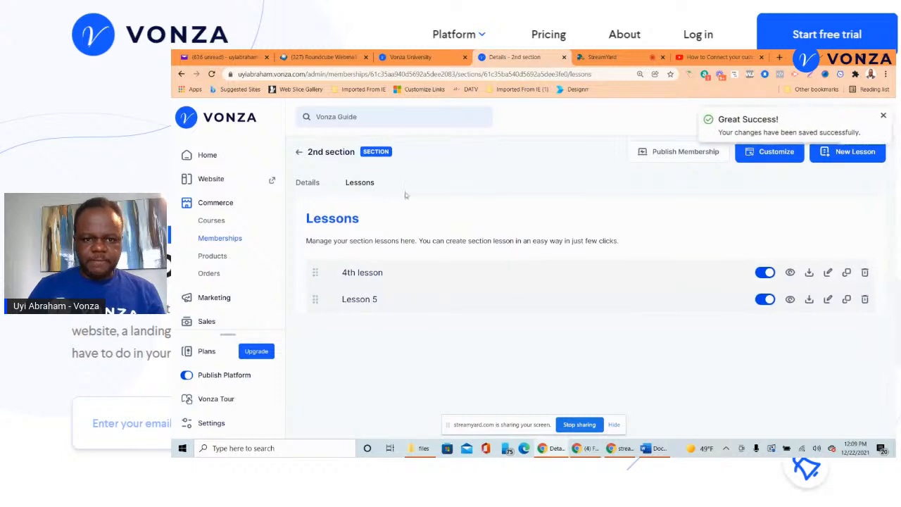
pyautogui.click(299, 152)
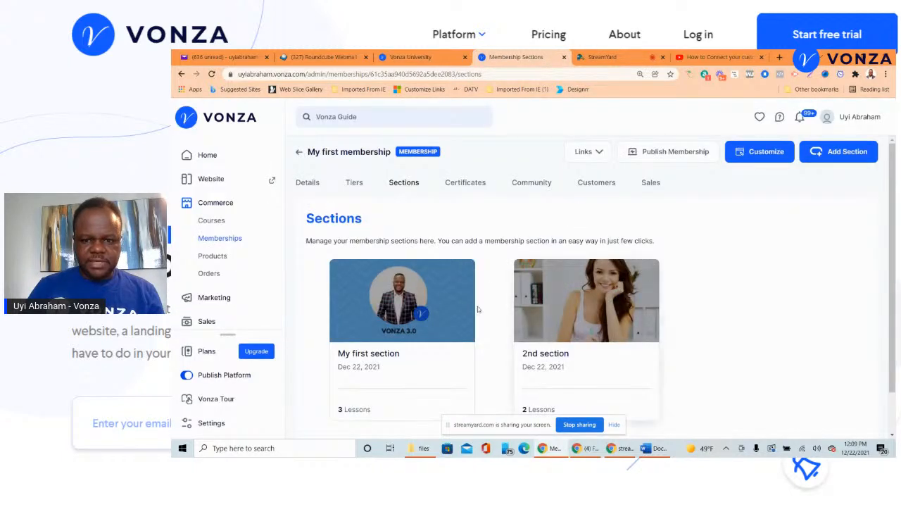
# - Start a new section titled 'Module Three', correcting the title's spelling
pyautogui.scroll(-1, 613, 268)
pyautogui.scroll(1, 593, 282)
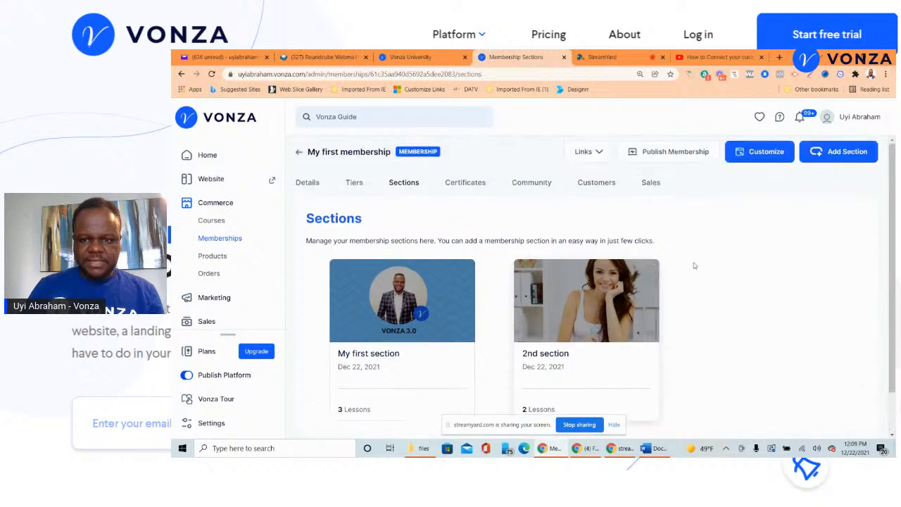
pyautogui.click(838, 158)
pyautogui.click(553, 230)
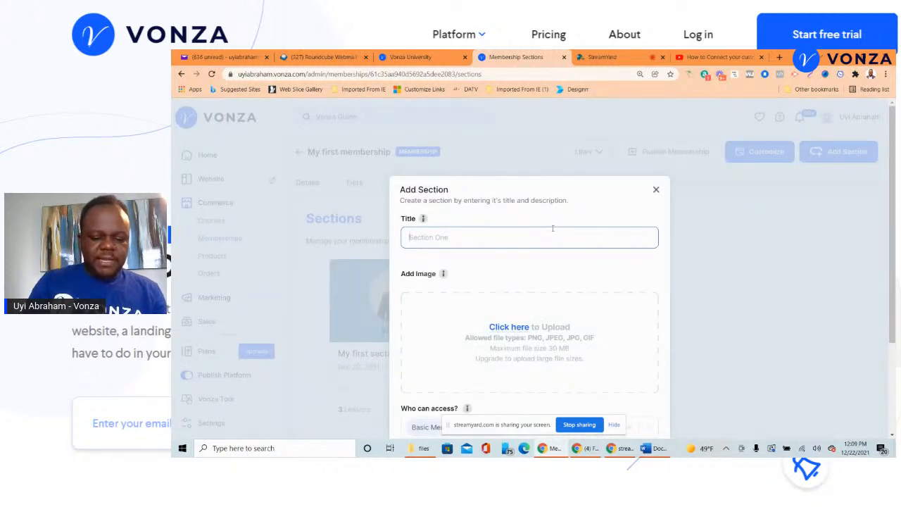
pyautogui.write('Mofule')
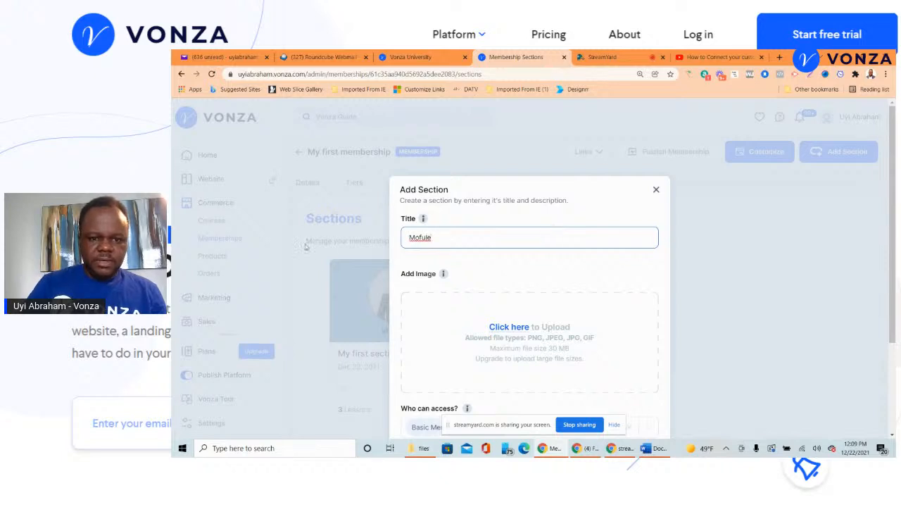
pyautogui.rightClick(422, 237)
pyautogui.click(457, 247)
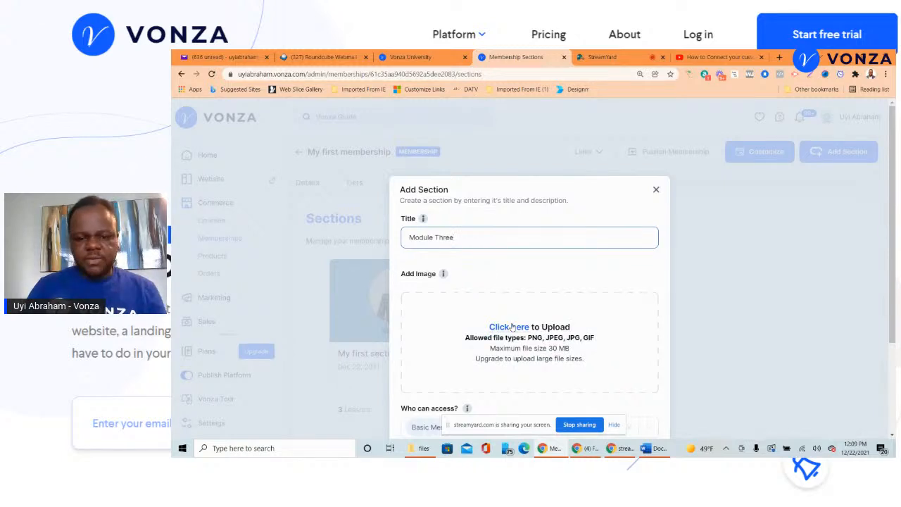
# - Choose the vonza freedom video new image as the section image
pyautogui.scroll(-2, 511, 325)
pyautogui.click(502, 244)
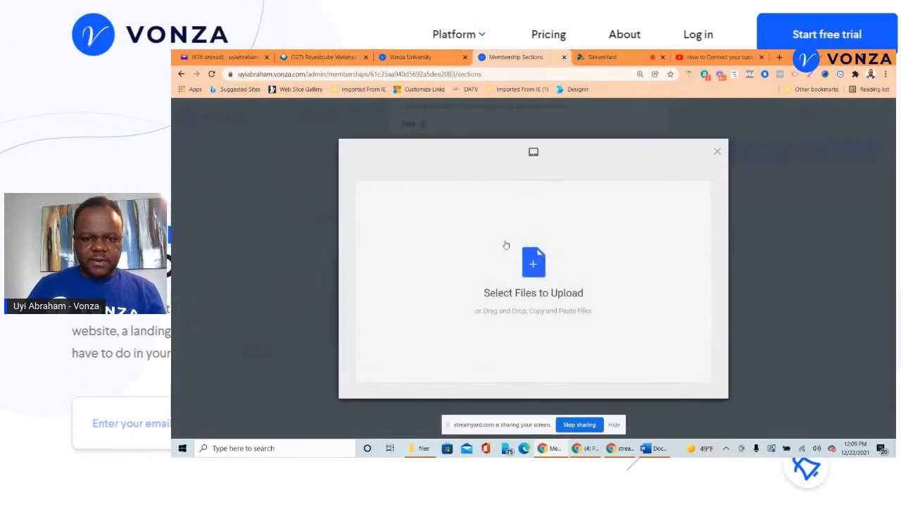
pyautogui.click(534, 270)
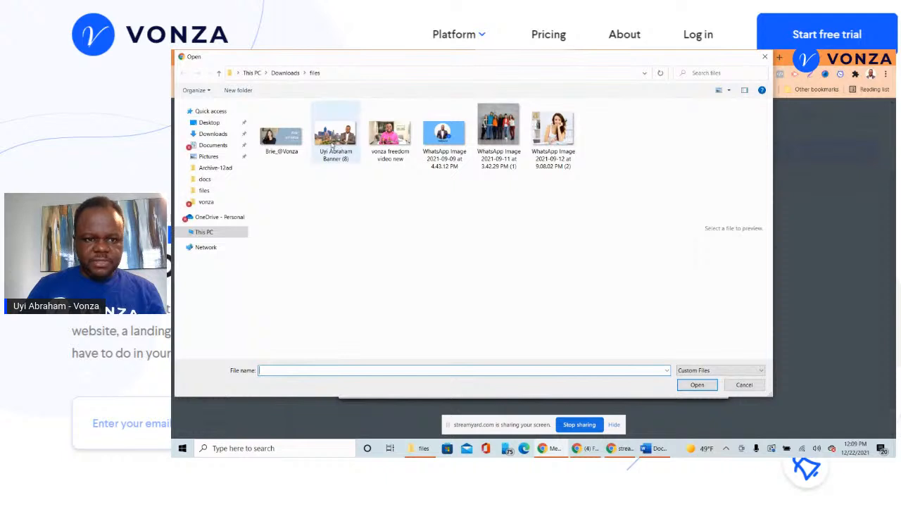
pyautogui.click(390, 134)
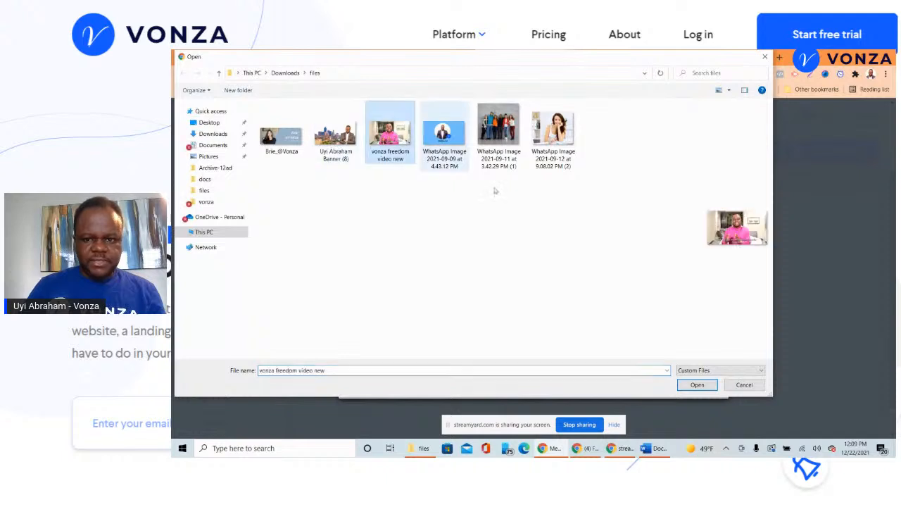
pyautogui.click(697, 385)
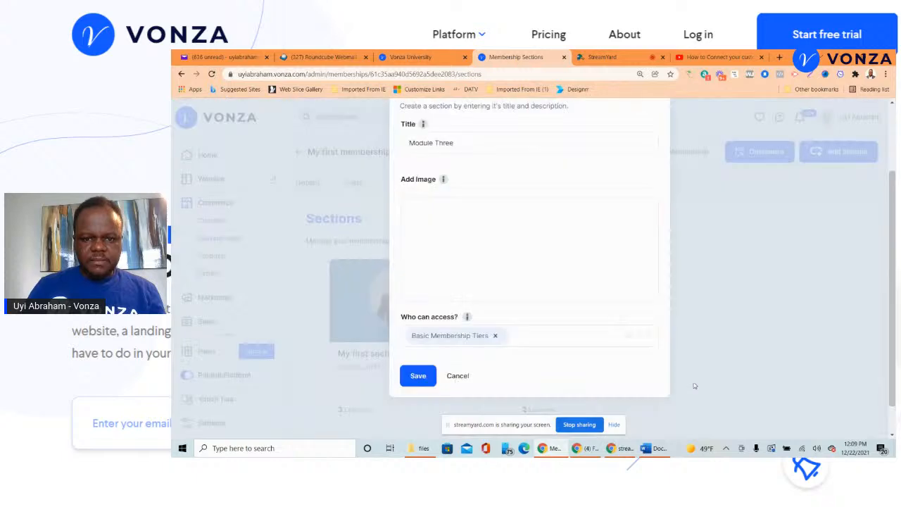
# - Keep Basic Membership Tiers access and save the Module Three section
pyautogui.scroll(-1, 480, 246)
pyautogui.scroll(3, 481, 249)
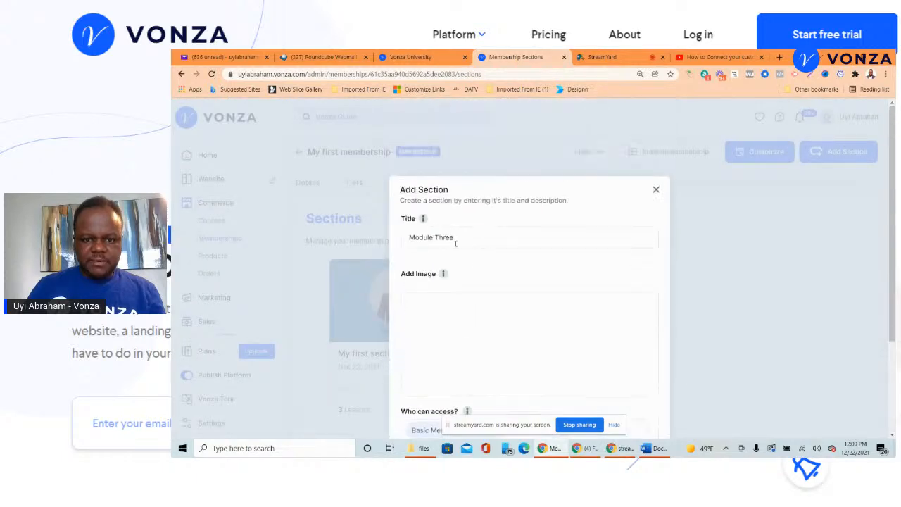
pyautogui.scroll(-2, 471, 272)
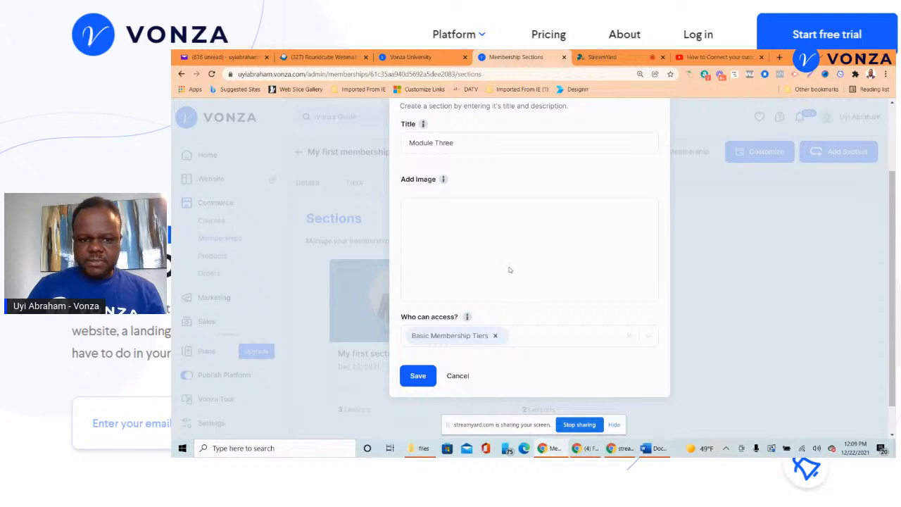
pyautogui.scroll(-1, 510, 270)
pyautogui.scroll(3, 439, 296)
pyautogui.scroll(-2, 444, 288)
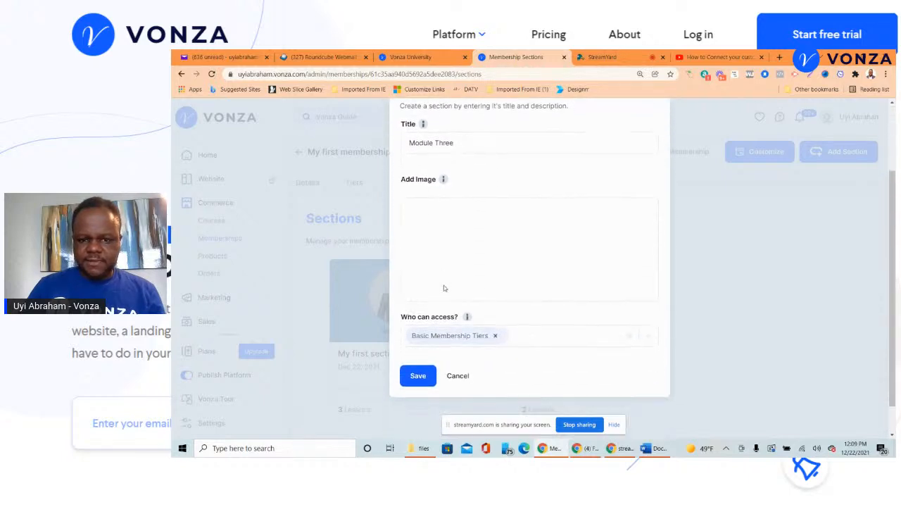
pyautogui.scroll(3, 446, 305)
pyautogui.scroll(-2, 449, 308)
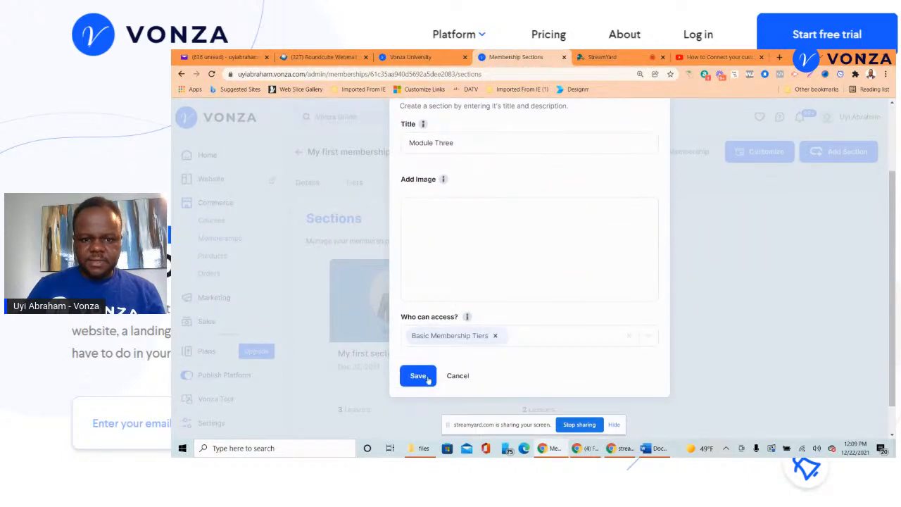
pyautogui.click(418, 376)
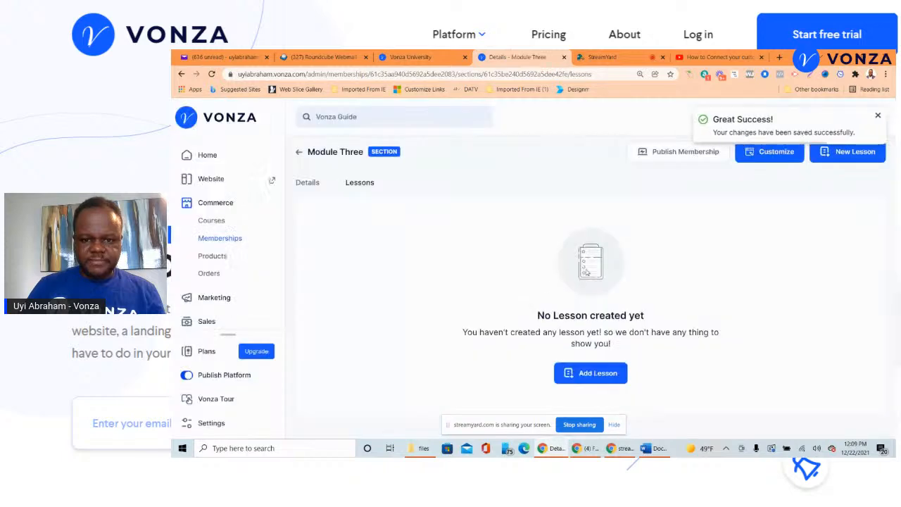
# - Add and save two lessons, 'lesson 6' and 'Lesson 7'
pyautogui.click(834, 157)
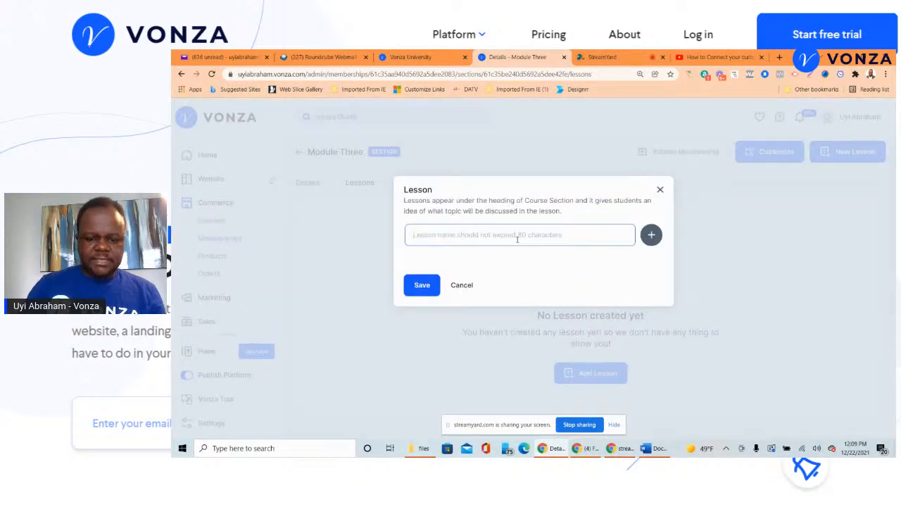
pyautogui.write('Le')
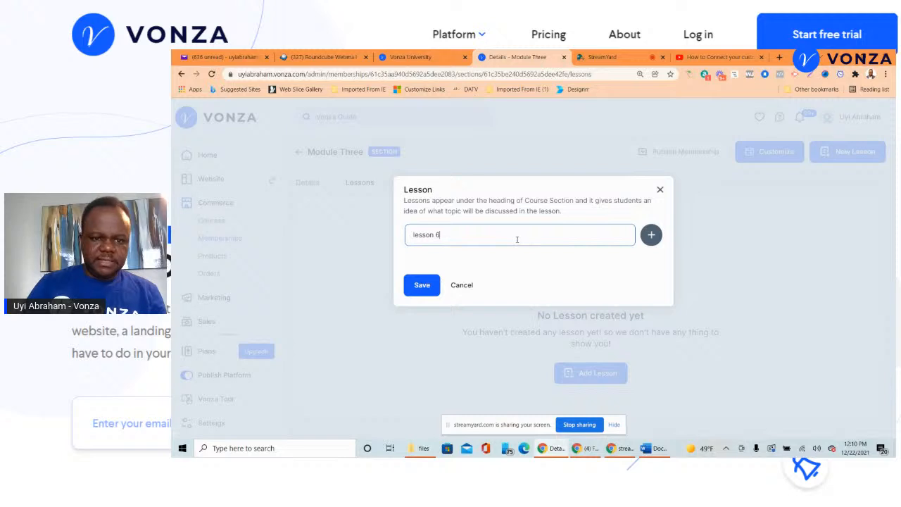
pyautogui.click(438, 286)
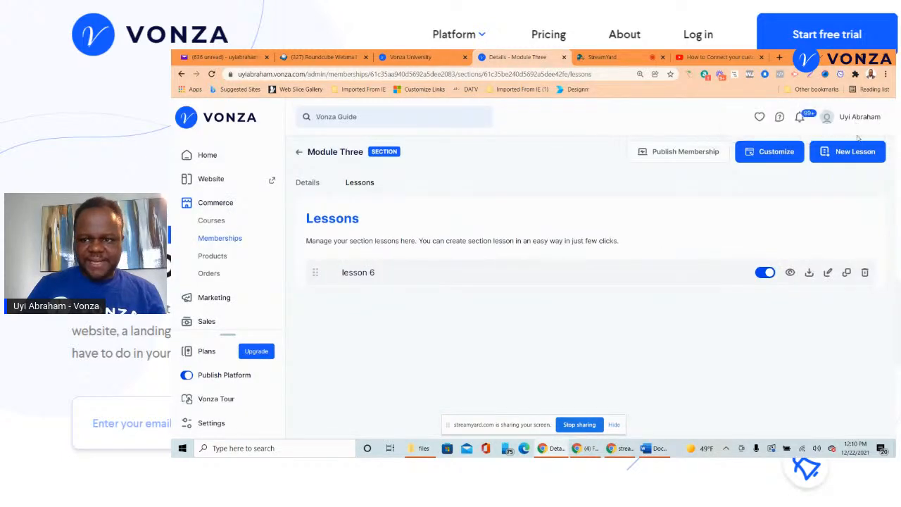
pyautogui.click(859, 157)
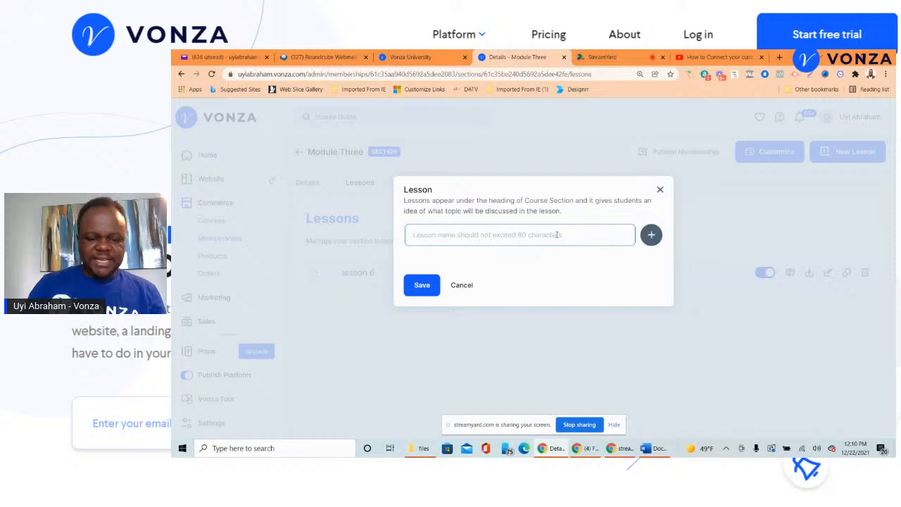
pyautogui.write('Lesson 7')
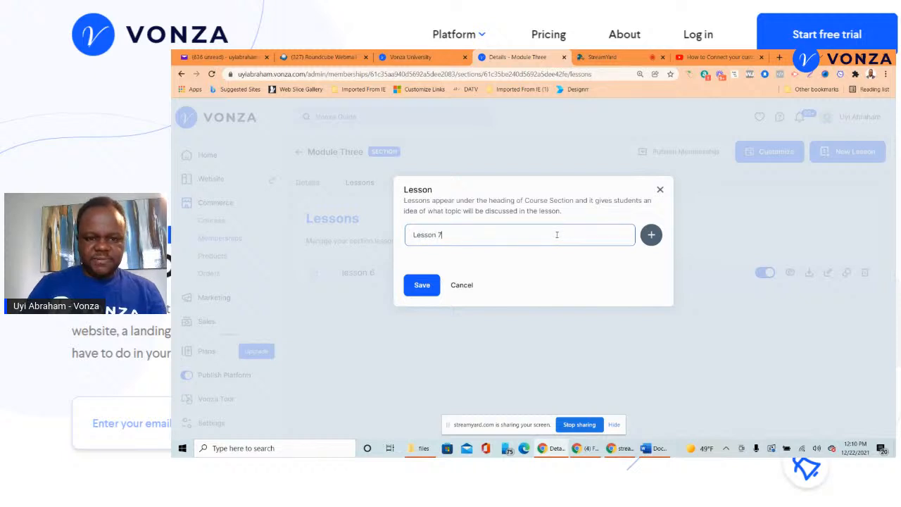
pyautogui.click(421, 284)
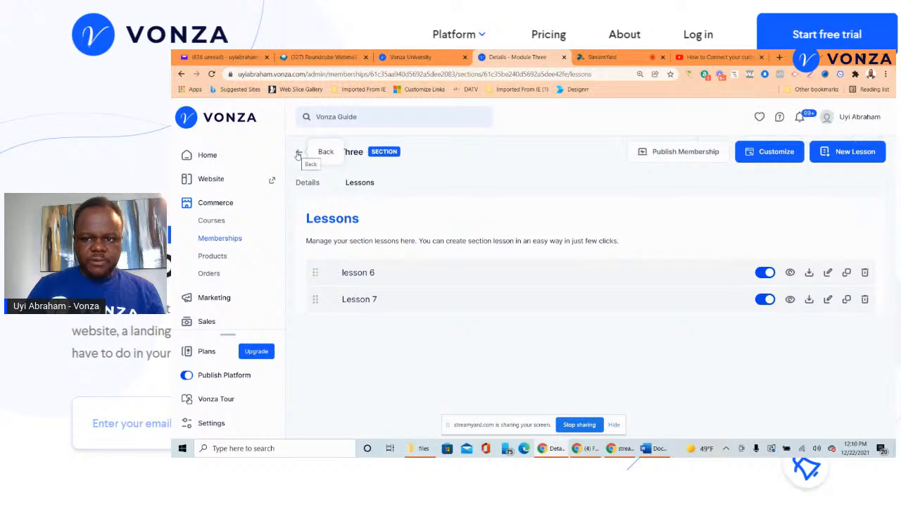
# - Check the Module Three card in the Website Builder, then return to the Sections tab
pyautogui.click(761, 160)
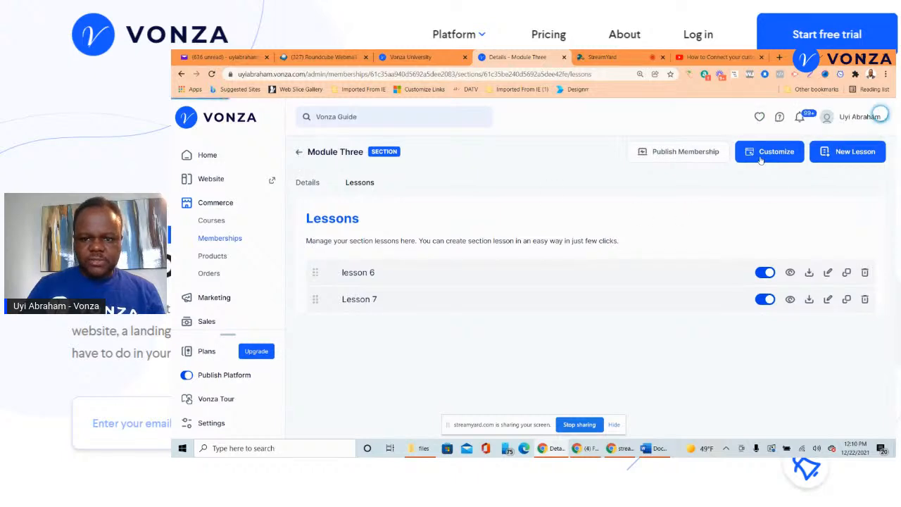
pyautogui.scroll(-10, 594, 226)
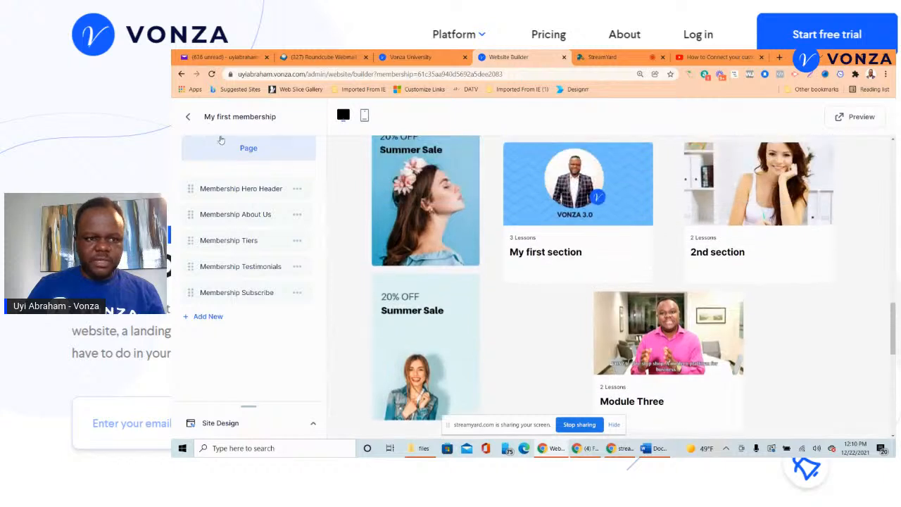
pyautogui.click(187, 116)
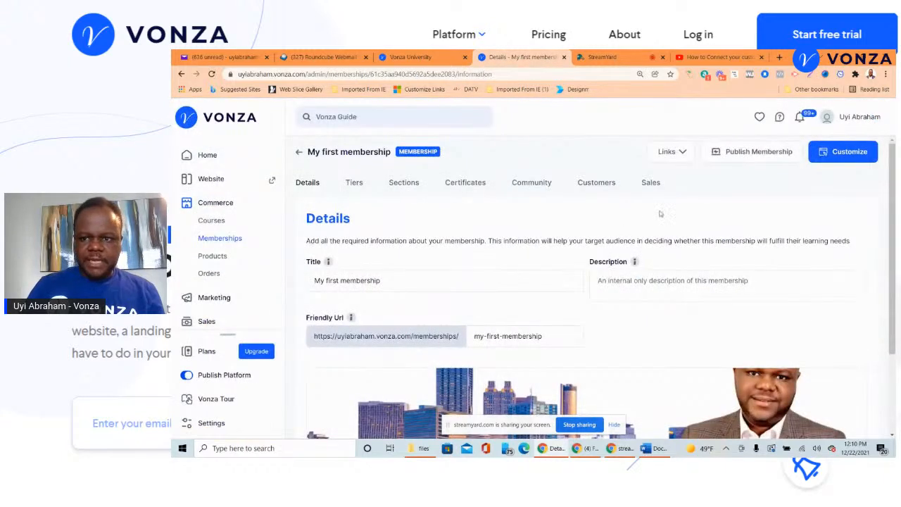
pyautogui.click(404, 184)
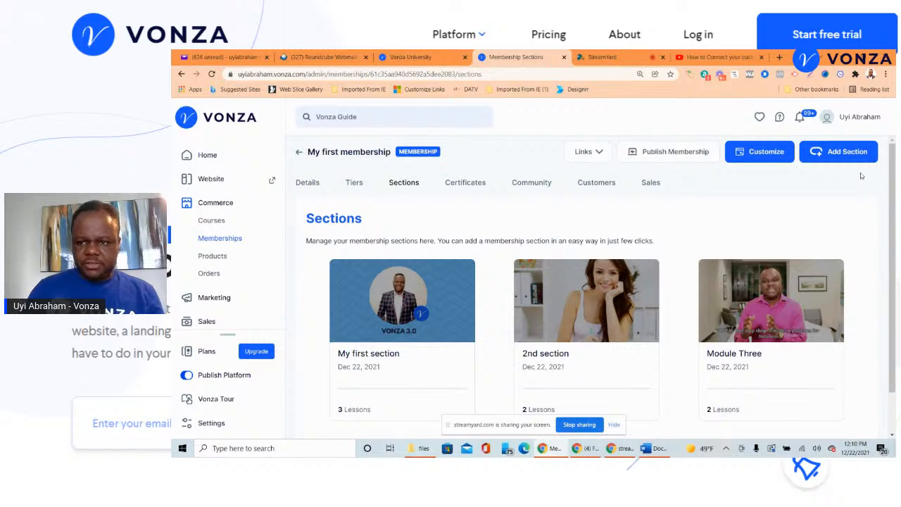
# - Start a new section titled 'Module Four'
pyautogui.click(845, 157)
pyautogui.click(506, 236)
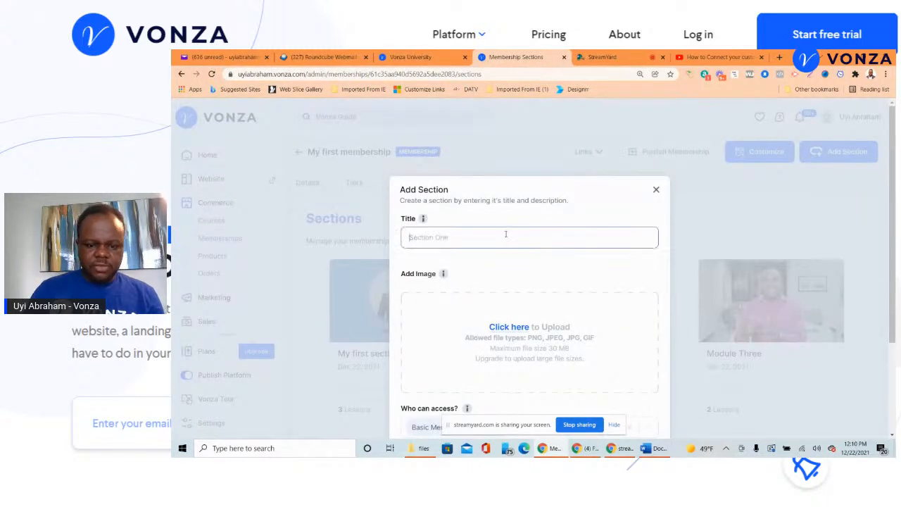
pyautogui.write('Module Four')
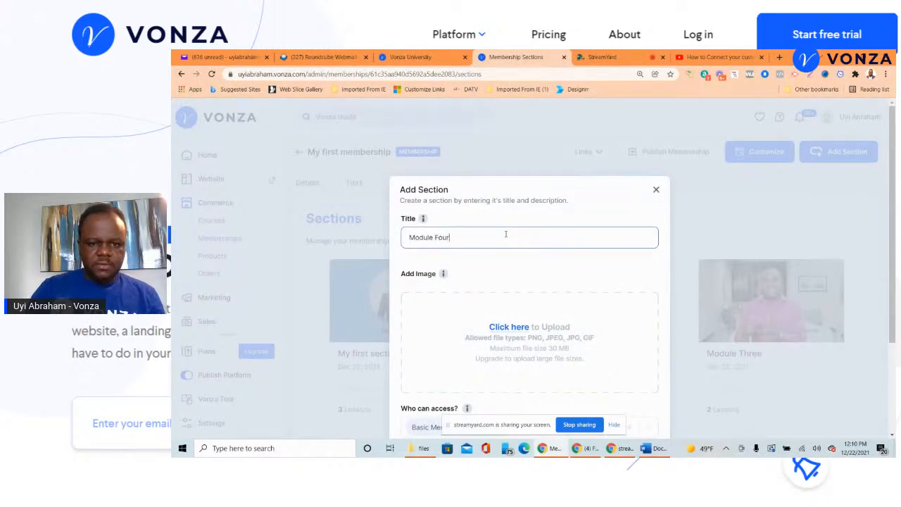
# - Upload the Brie_@Vonza banner as its image, save the section, and begin a new lesson
pyautogui.click(512, 336)
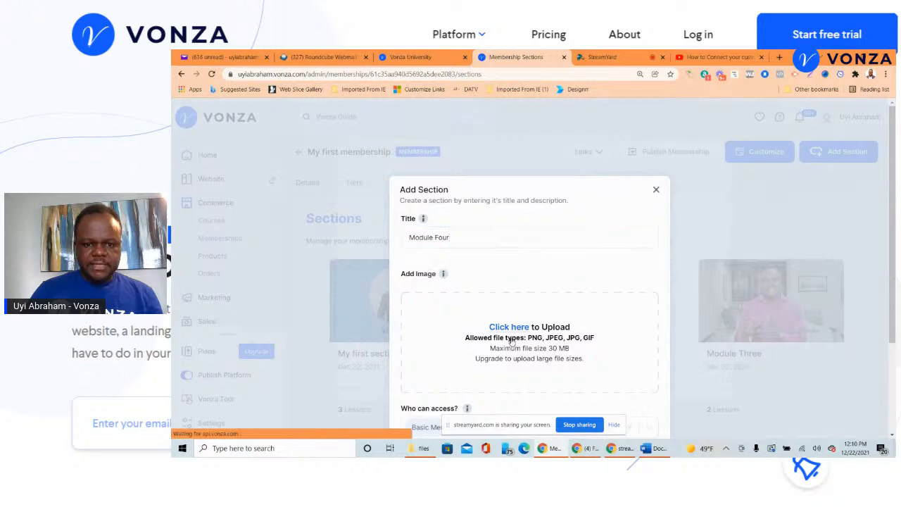
pyautogui.click(514, 260)
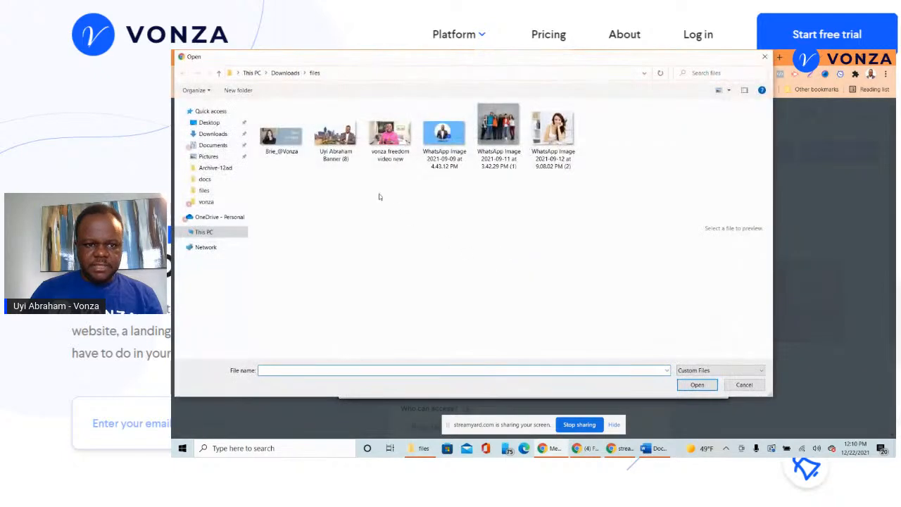
pyautogui.click(287, 132)
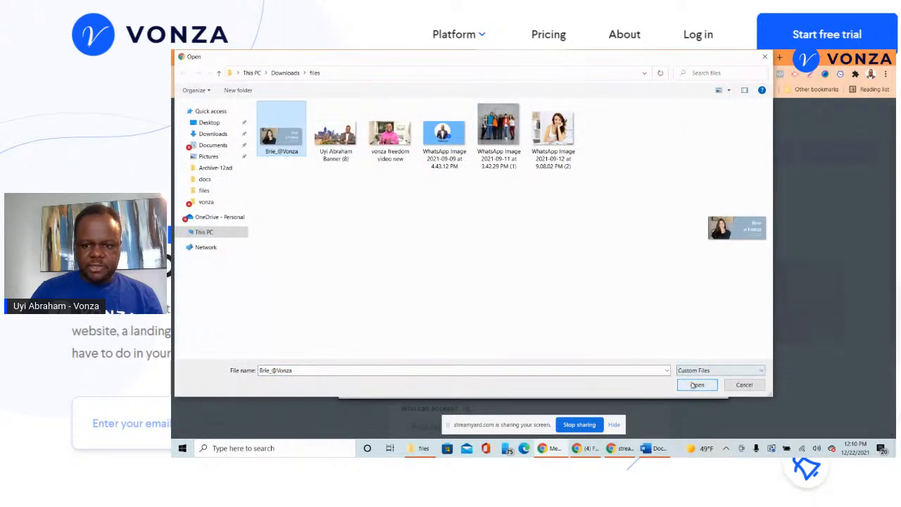
pyautogui.click(697, 385)
pyautogui.click(694, 385)
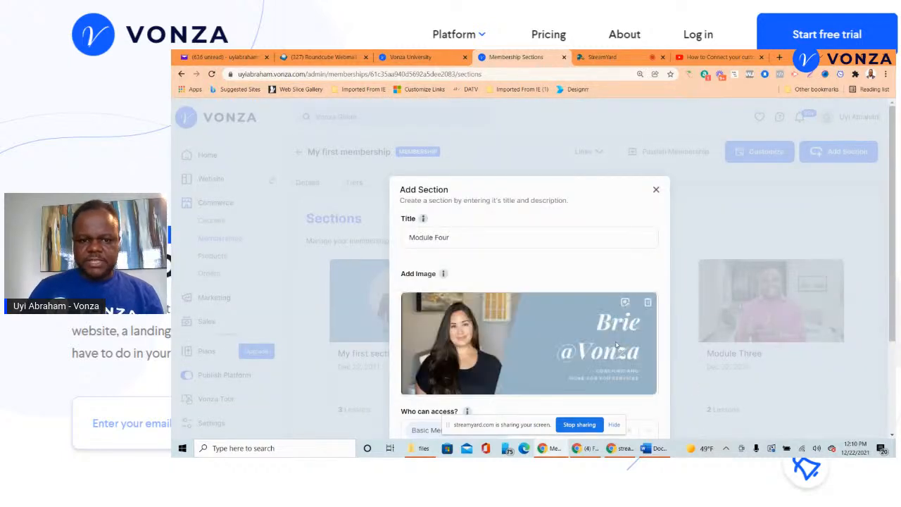
pyautogui.scroll(-3, 589, 352)
pyautogui.click(420, 346)
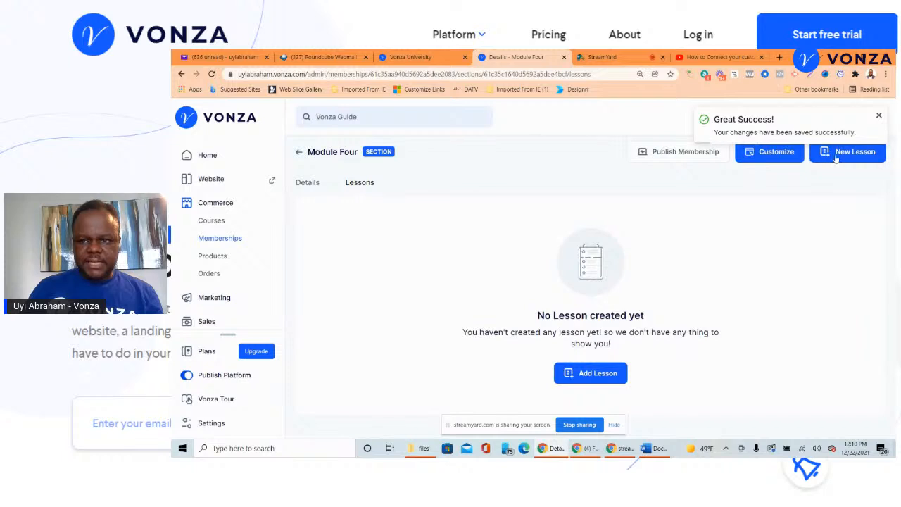
pyautogui.click(836, 156)
# - Name the first lesson 'lesson open', fixing its spelling, and save it
pyautogui.click(586, 242)
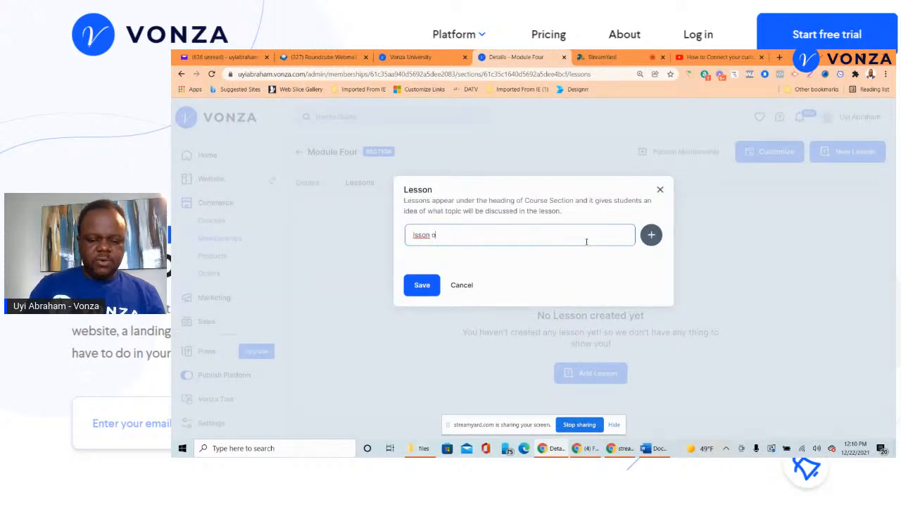
pyautogui.rightClick(416, 235)
pyautogui.click(427, 241)
pyautogui.click(422, 284)
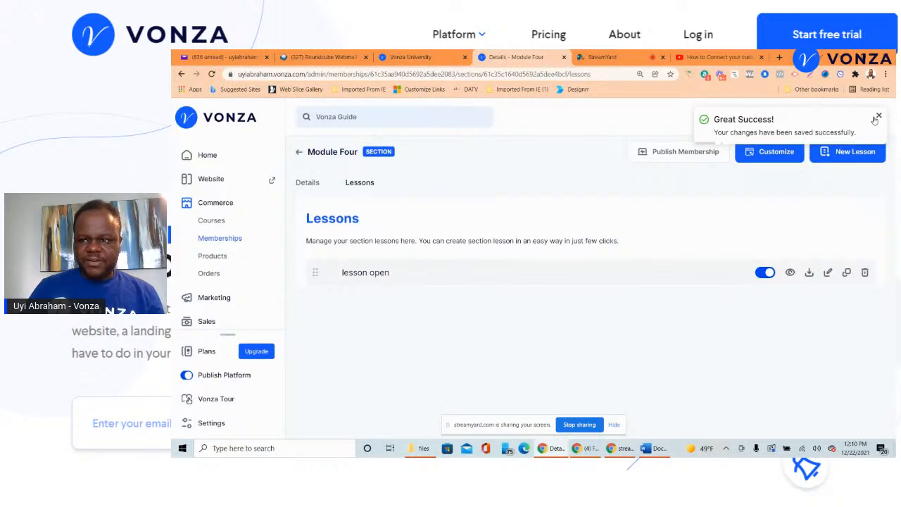
# - Add and save 'lesson exam', then return to the Sections overview
pyautogui.click(856, 153)
pyautogui.click(534, 238)
pyautogui.write('lesson exam')
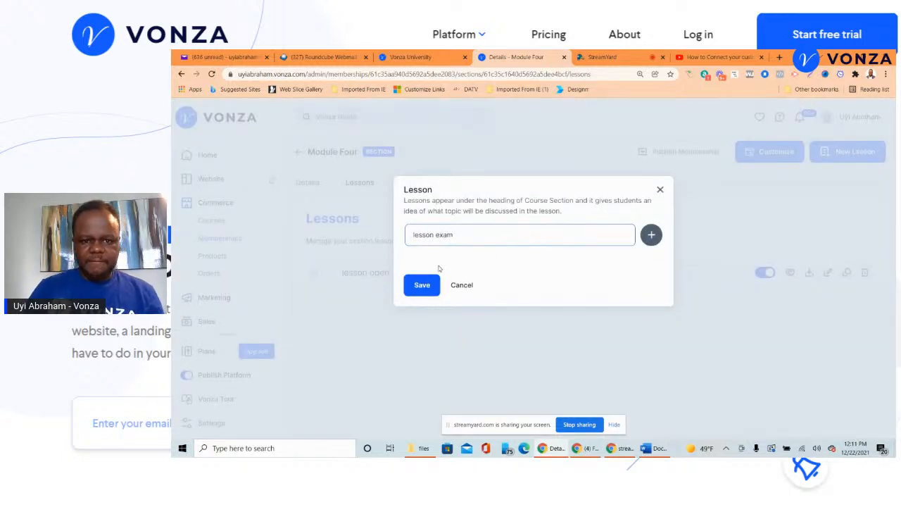
pyautogui.click(426, 284)
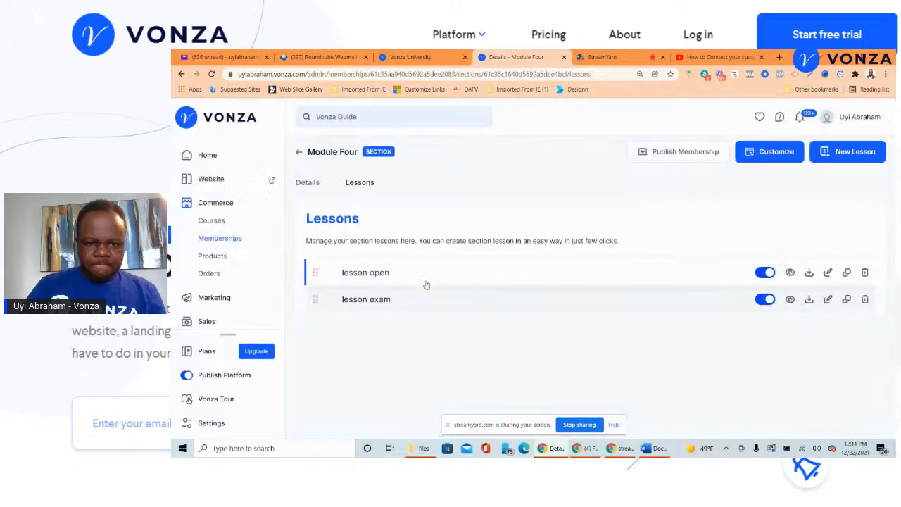
pyautogui.click(299, 152)
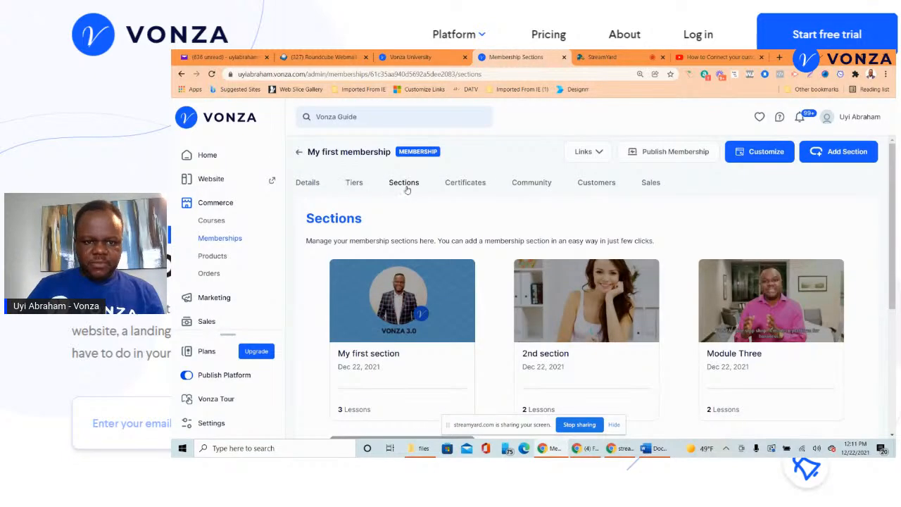
# - Review the four sections, then view the Tiers tab listing only Basic Membership Tiers
pyautogui.scroll(-2, 458, 274)
pyautogui.scroll(2, 414, 231)
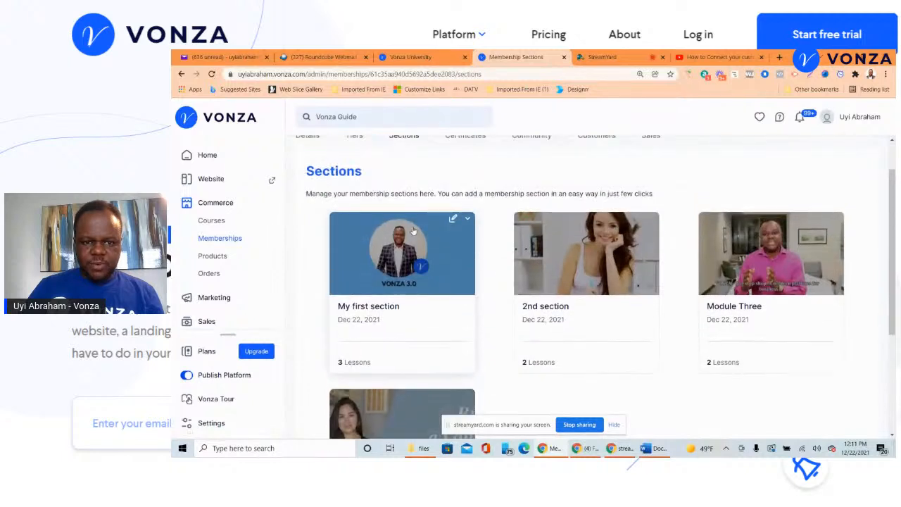
pyautogui.scroll(-2, 548, 252)
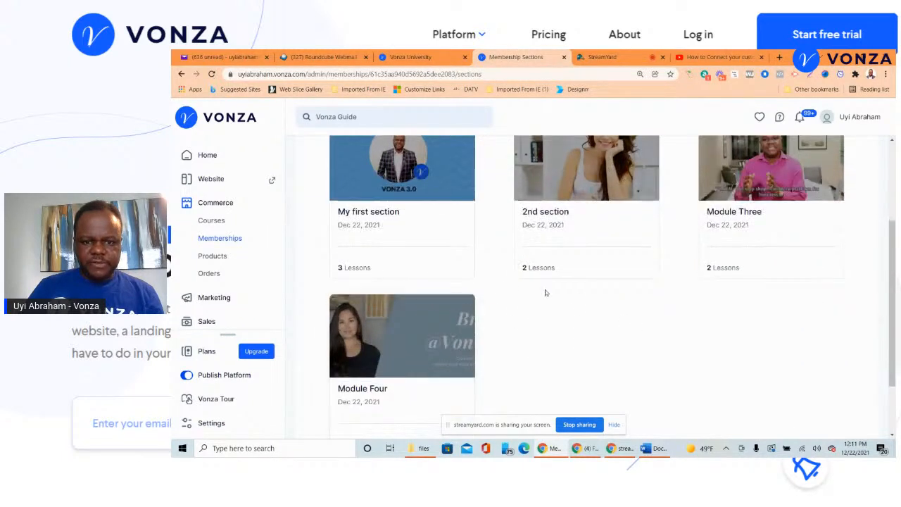
pyautogui.scroll(3, 545, 293)
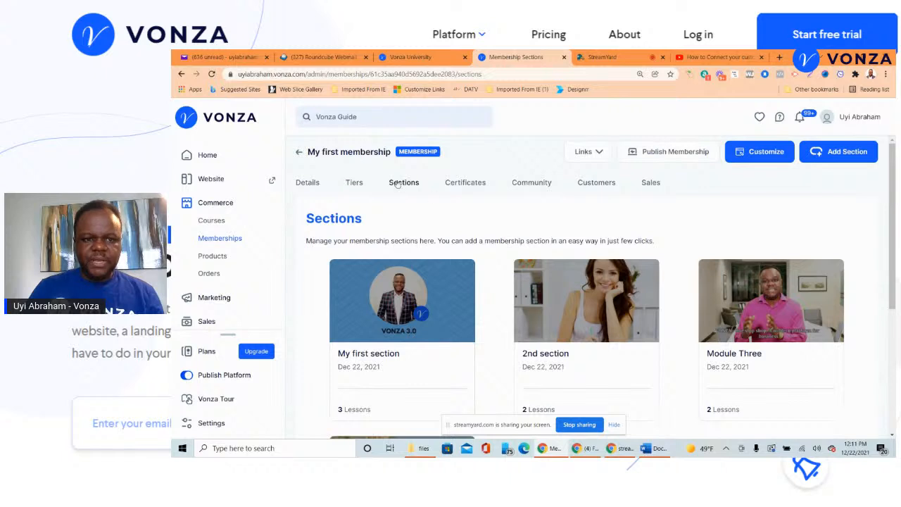
pyautogui.click(354, 183)
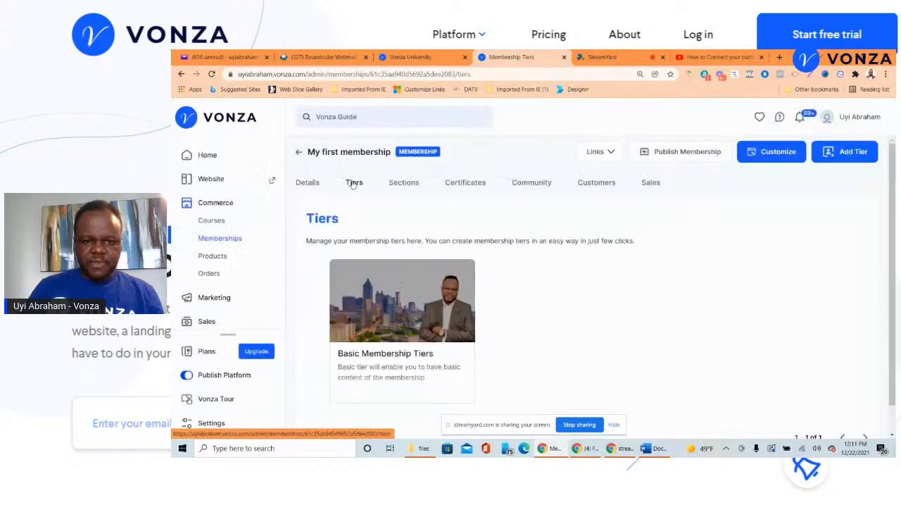
pyautogui.scroll(-1, 373, 211)
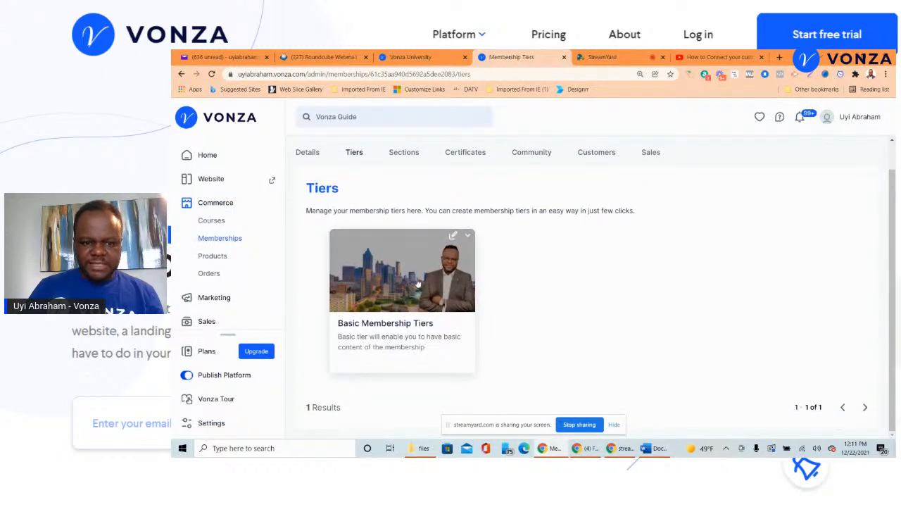
pyautogui.scroll(1, 417, 283)
pyautogui.scroll(-1, 423, 278)
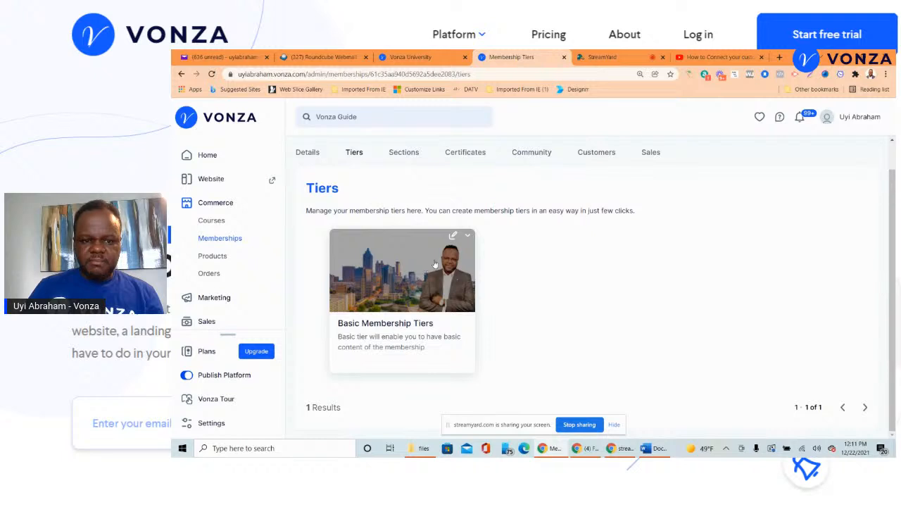
pyautogui.scroll(1, 434, 267)
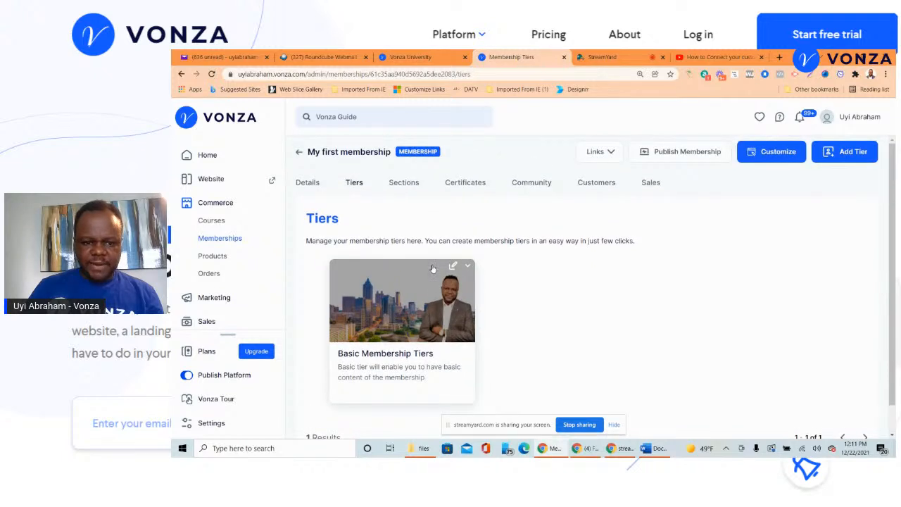
# - Start a new tier titled 'VIP Membership'
pyautogui.click(855, 155)
pyautogui.click(582, 237)
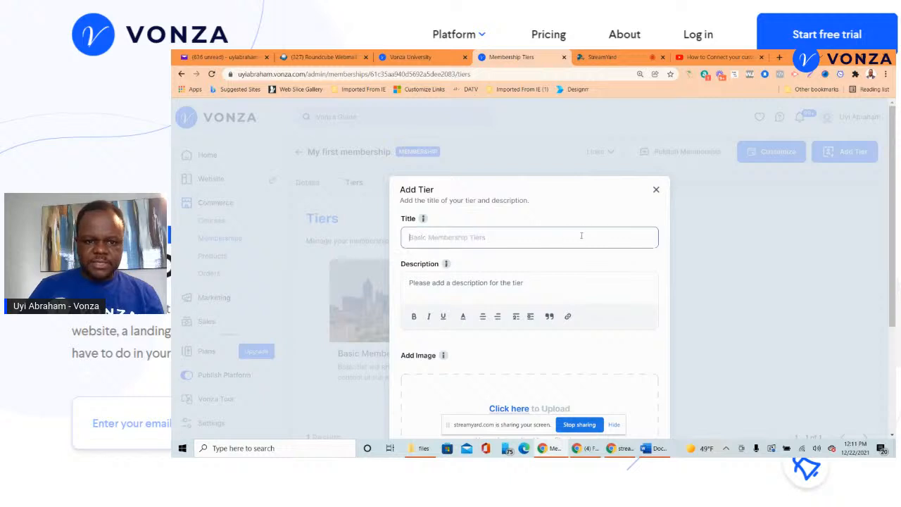
pyautogui.write('VIP Membership')
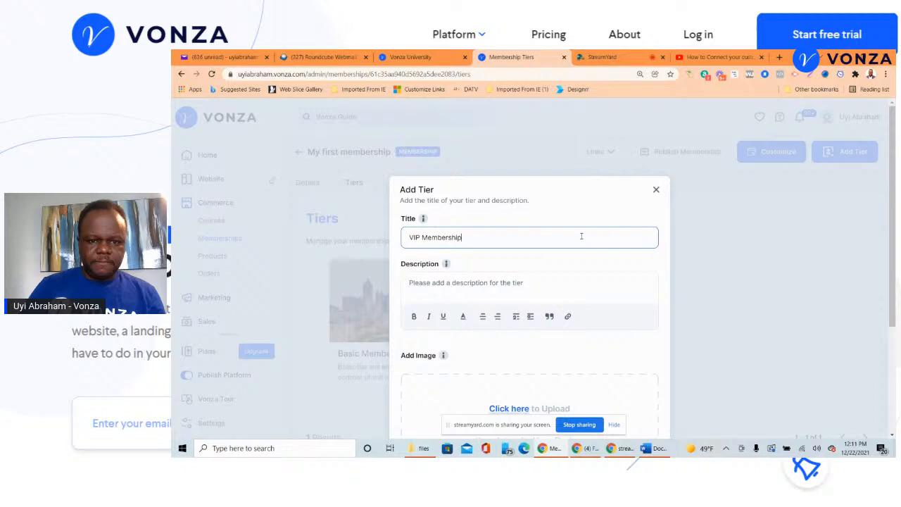
pyautogui.scroll(-3, 549, 197)
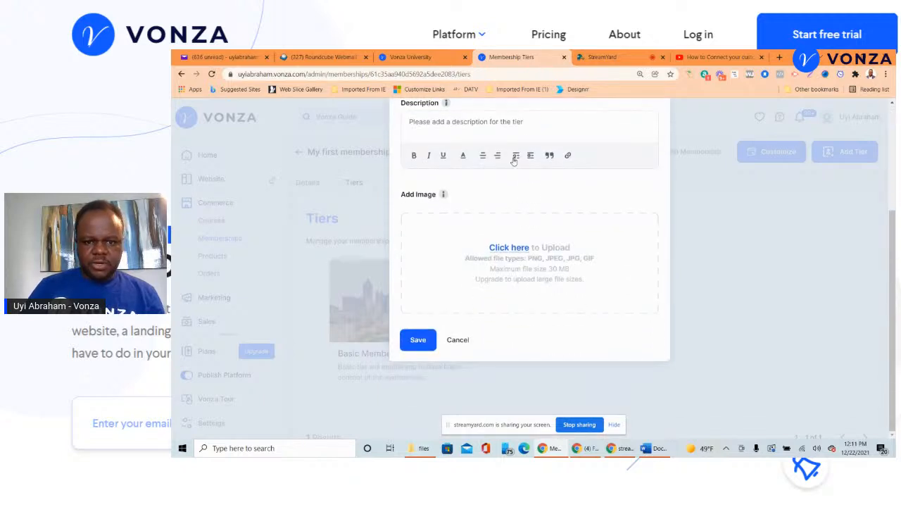
# - Upload the group photo as the tier image
pyautogui.click(507, 254)
pyautogui.click(508, 263)
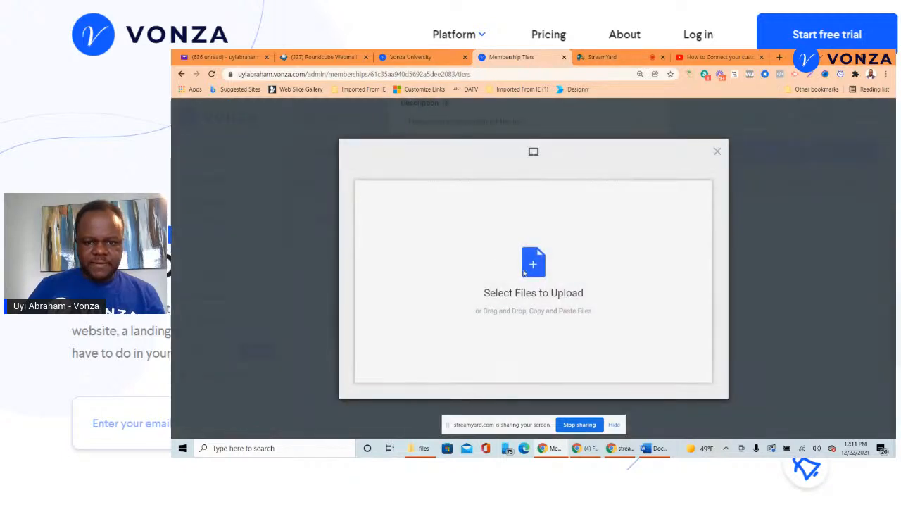
pyautogui.click(509, 129)
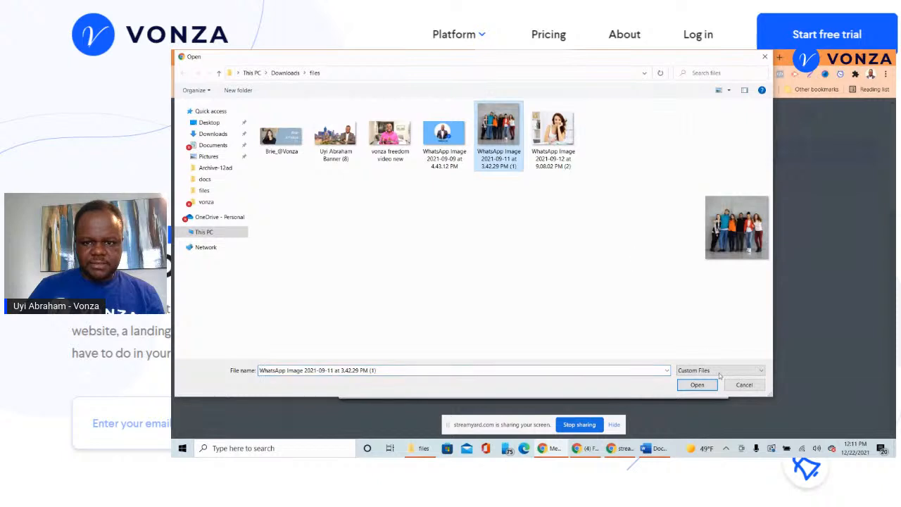
pyautogui.click(697, 385)
pyautogui.click(694, 386)
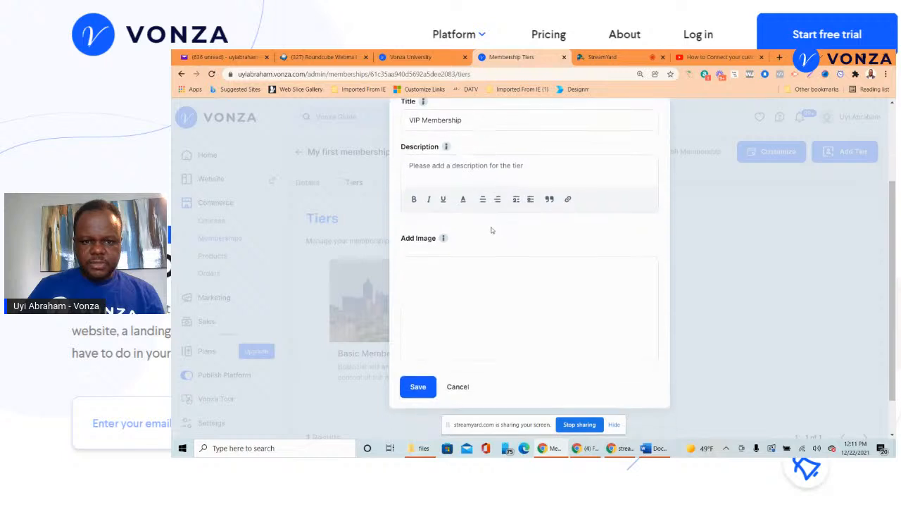
# - Save the VIP Membership tier and drag My first section into its Tier Sections
pyautogui.click(470, 174)
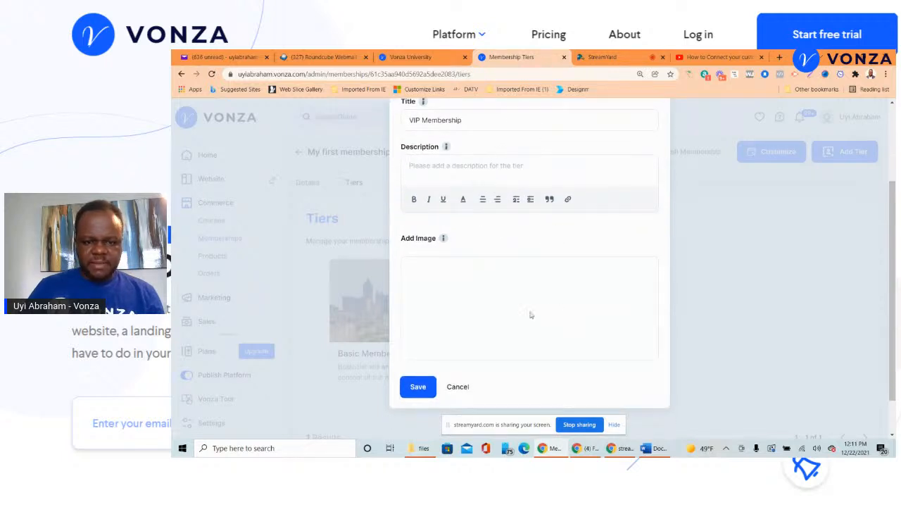
pyautogui.scroll(-1, 531, 314)
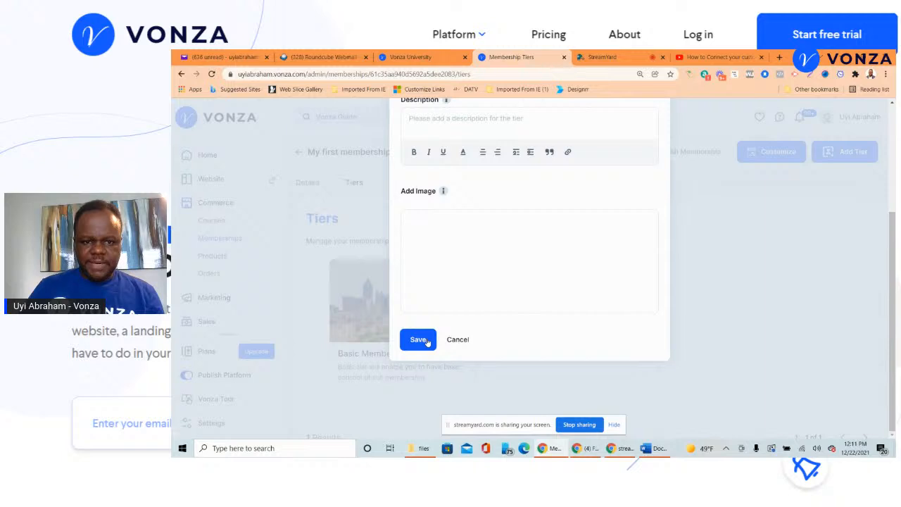
pyautogui.click(419, 339)
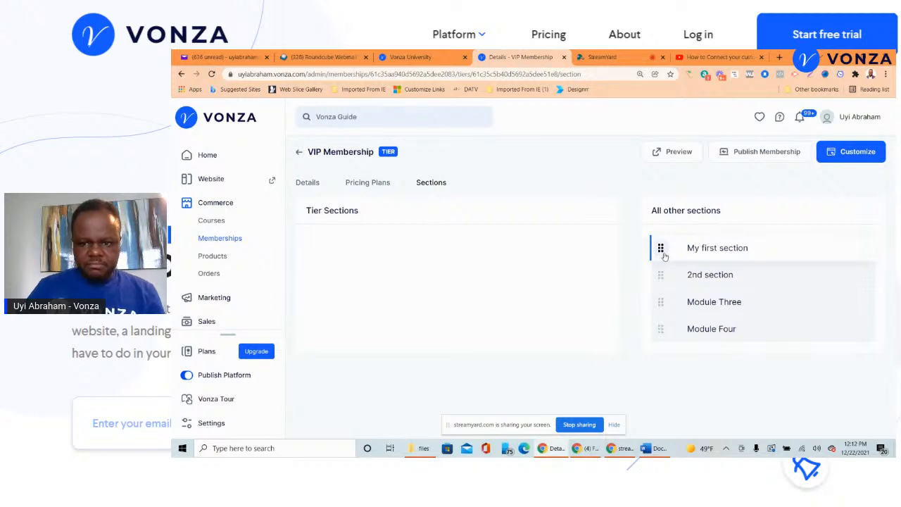
pyautogui.moveTo(663, 253); pyautogui.dragTo(388, 243)
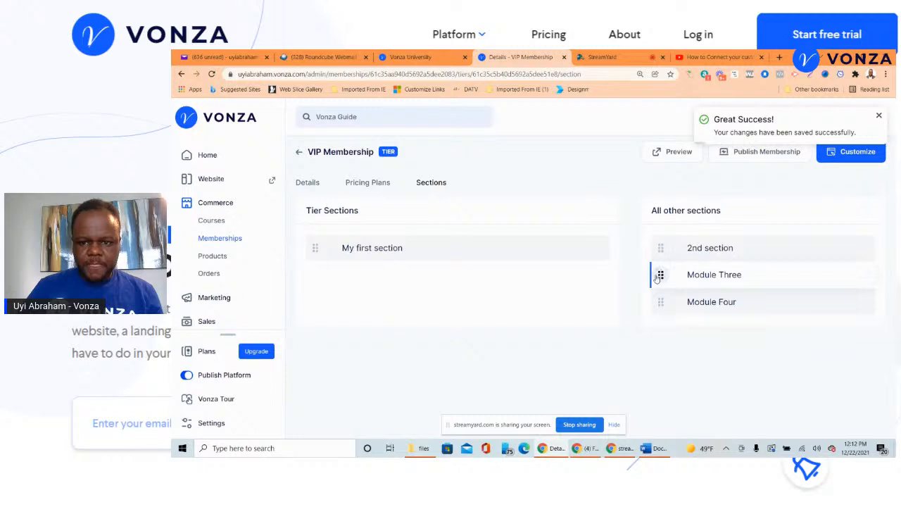
# - Drag Module Three, 2nd section and Module Four into the VIP tier, then return to the tiers list
pyautogui.moveTo(657, 278); pyautogui.dragTo(376, 268)
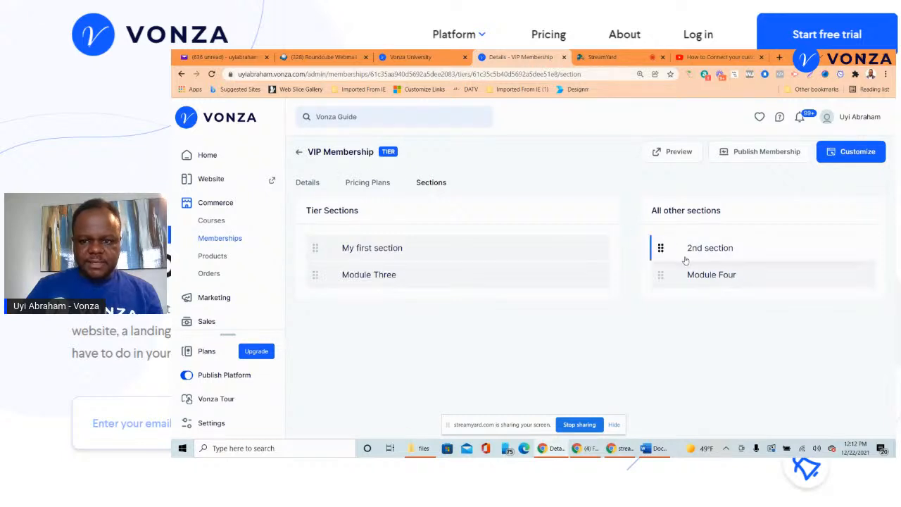
pyautogui.moveTo(657, 247); pyautogui.dragTo(338, 299)
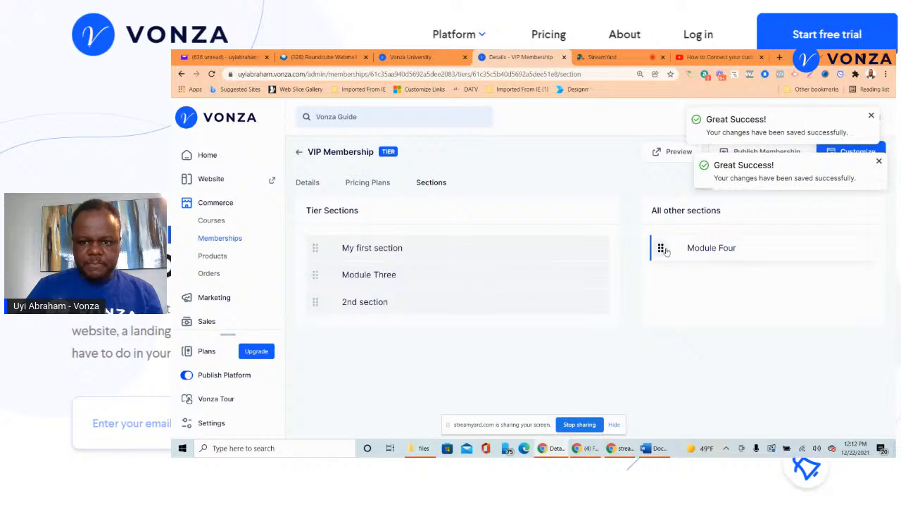
pyautogui.moveTo(666, 250); pyautogui.dragTo(368, 338)
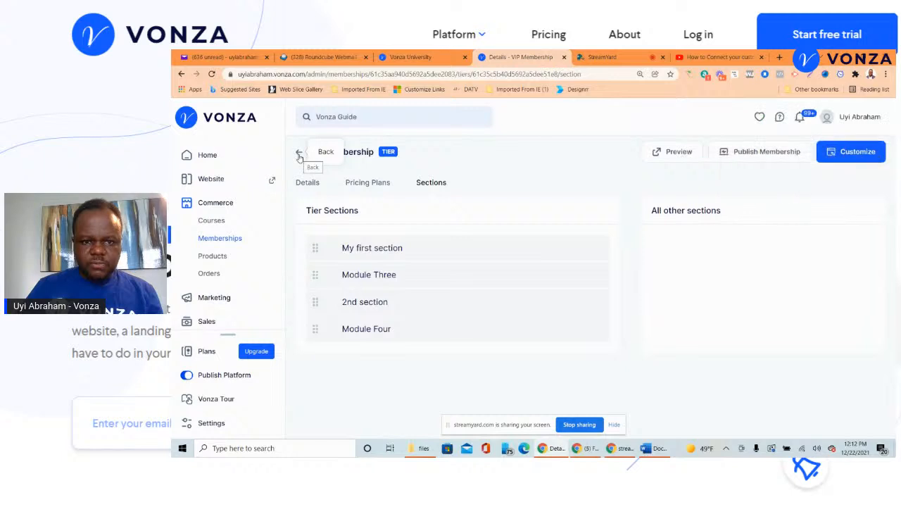
pyautogui.click(299, 153)
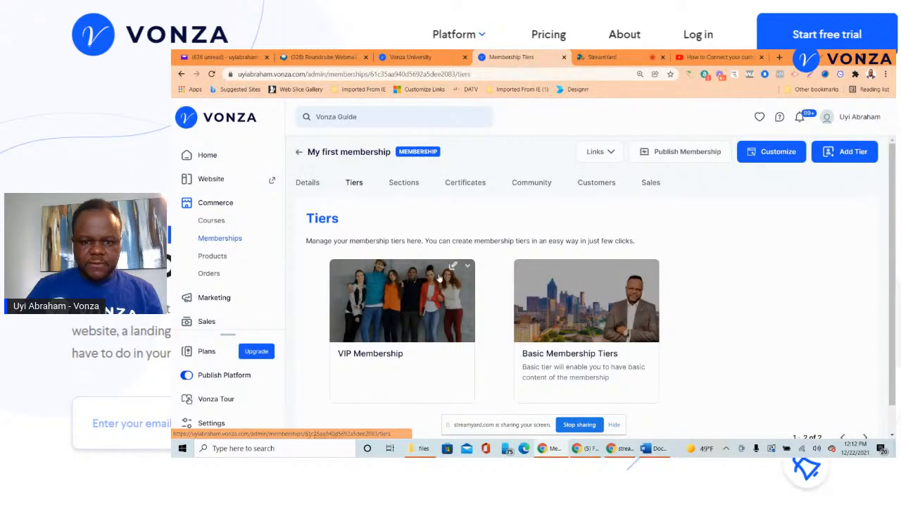
# - Open the Basic Membership Tiers tier and shuffle Module Three and Module Four in its section list
pyautogui.scroll(-1, 595, 297)
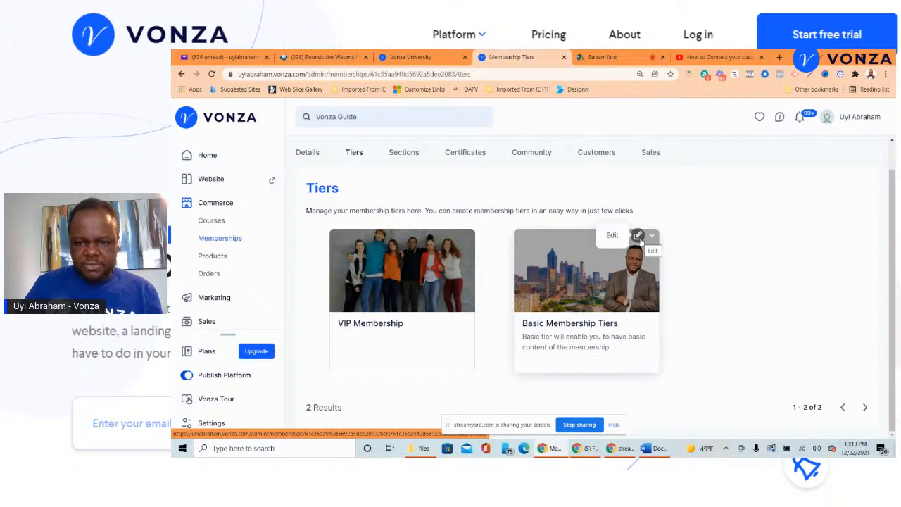
pyautogui.click(638, 237)
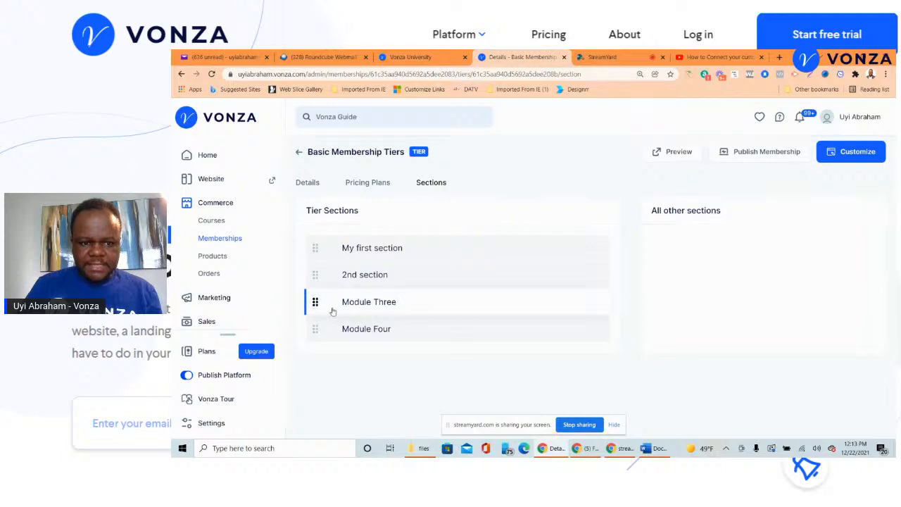
pyautogui.moveTo(316, 302); pyautogui.dragTo(697, 306)
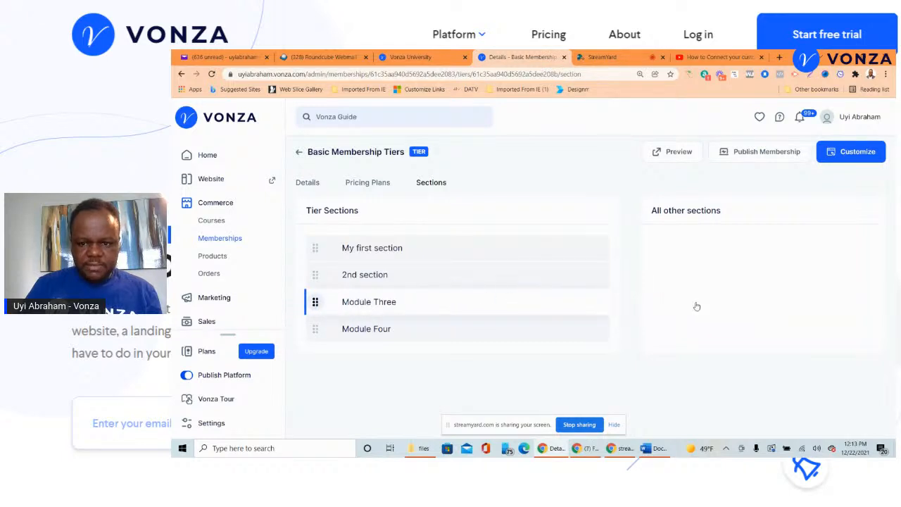
pyautogui.moveTo(315, 302); pyautogui.dragTo(735, 287)
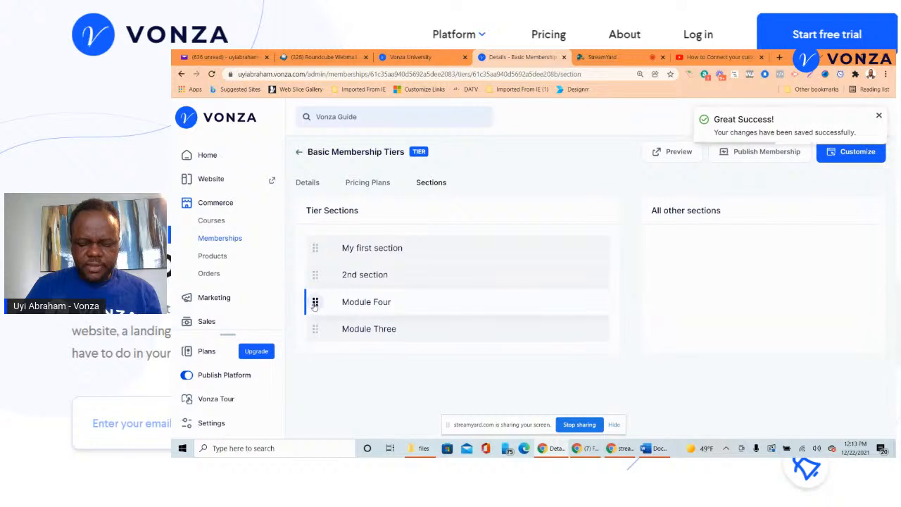
pyautogui.moveTo(317, 302); pyautogui.dragTo(772, 286)
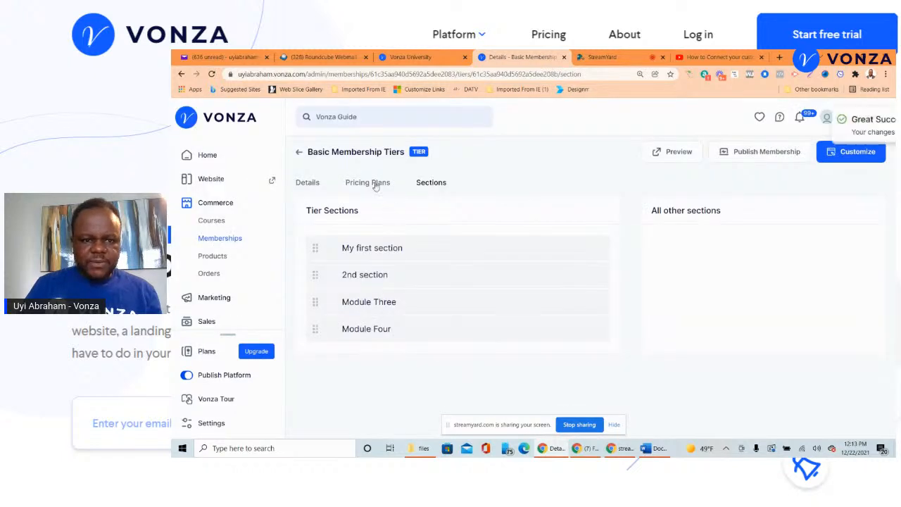
pyautogui.click(313, 185)
pyautogui.scroll(-1, 479, 263)
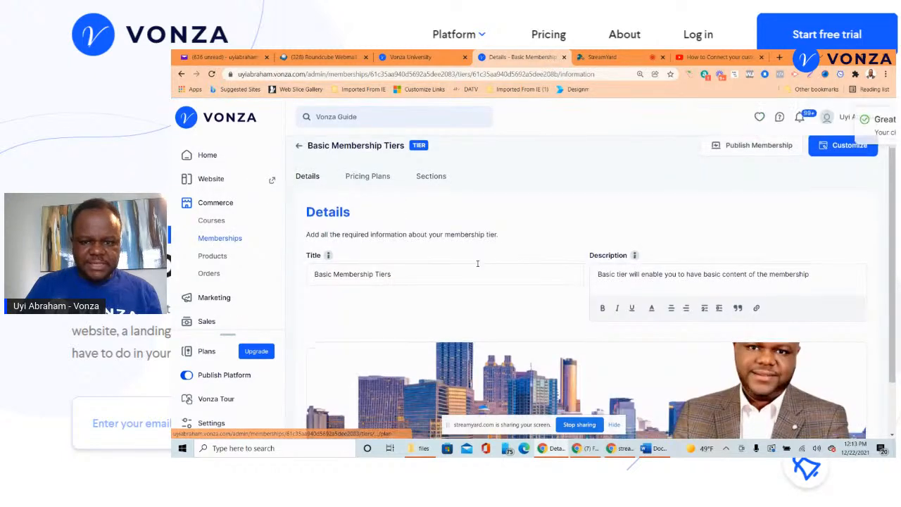
pyautogui.scroll(1, 704, 262)
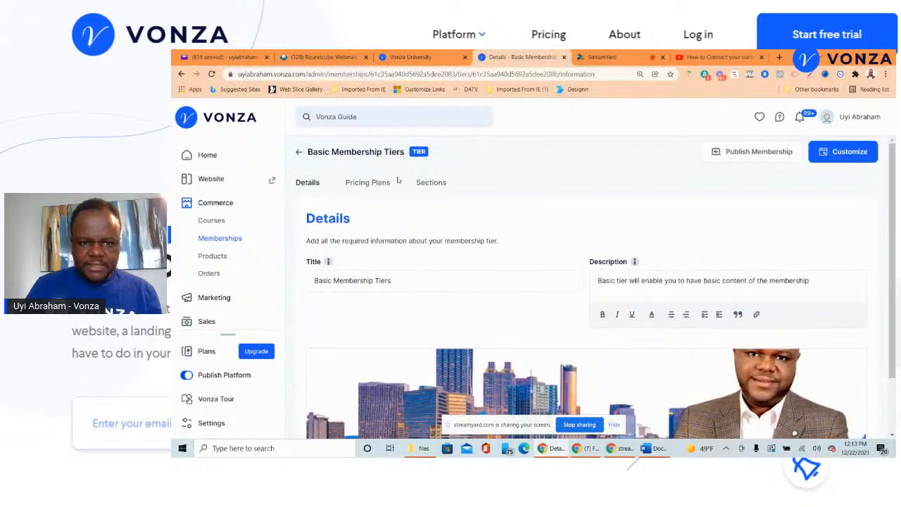
pyautogui.click(428, 186)
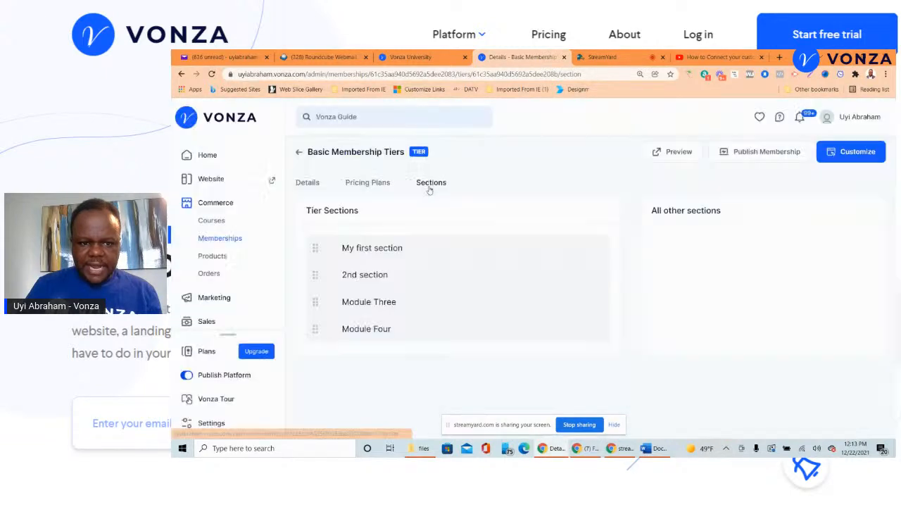
# - Move My first section and Module Four out into All other sections
pyautogui.moveTo(316, 252); pyautogui.dragTo(703, 253)
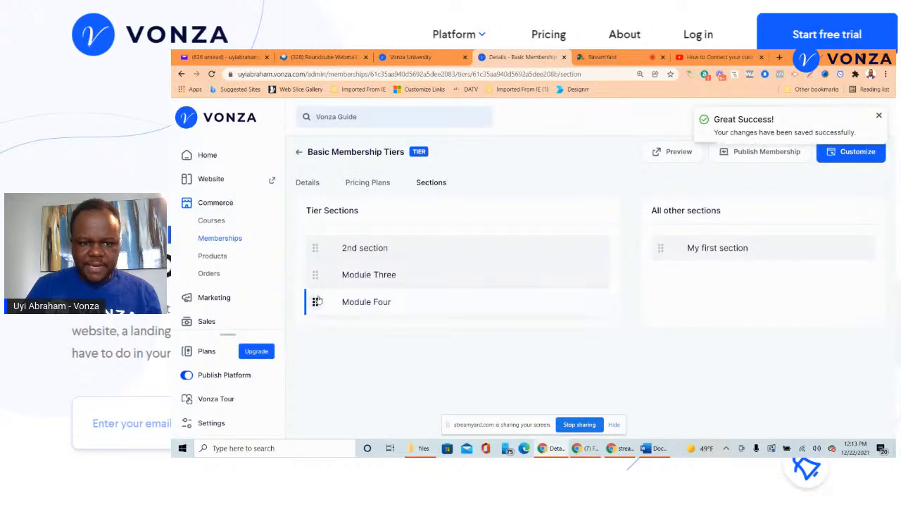
pyautogui.moveTo(316, 302); pyautogui.dragTo(730, 277)
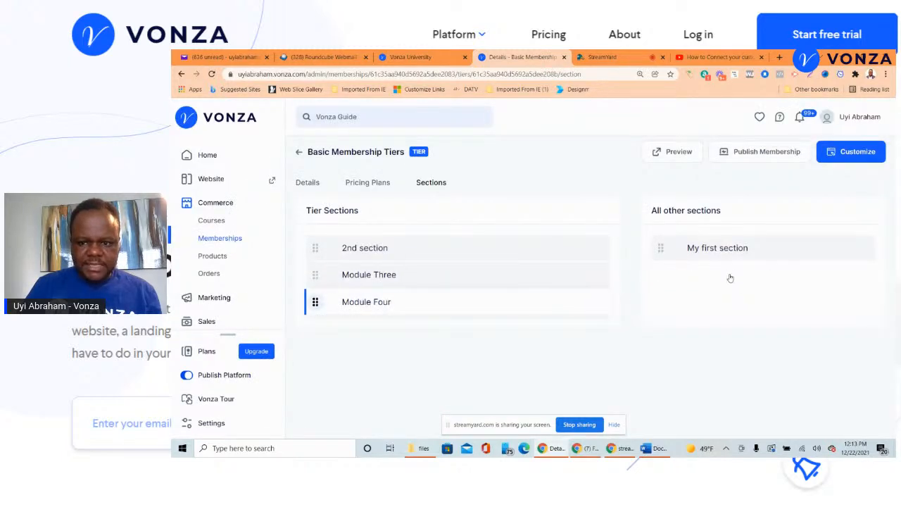
pyautogui.moveTo(316, 301); pyautogui.dragTo(666, 274)
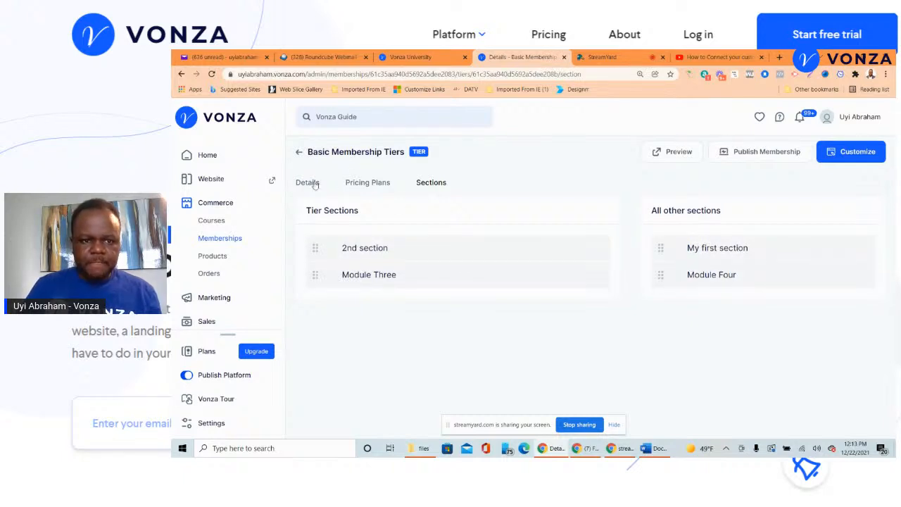
# - Reopen the Basic Membership Tiers tier on its Pricing Plans page
pyautogui.click(299, 151)
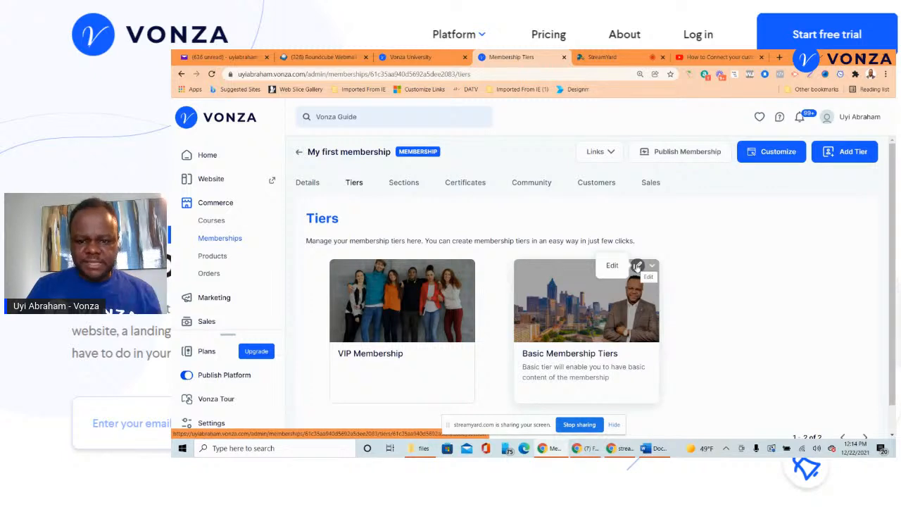
pyautogui.click(638, 266)
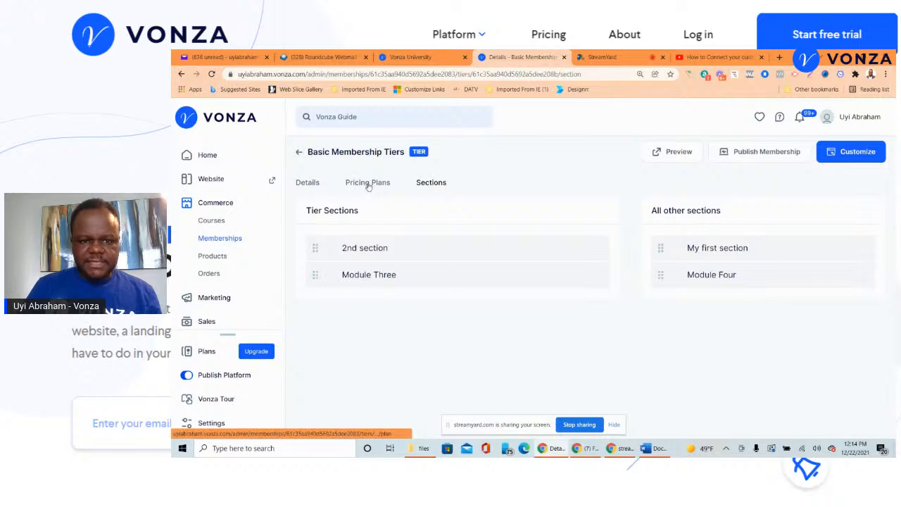
pyautogui.click(369, 185)
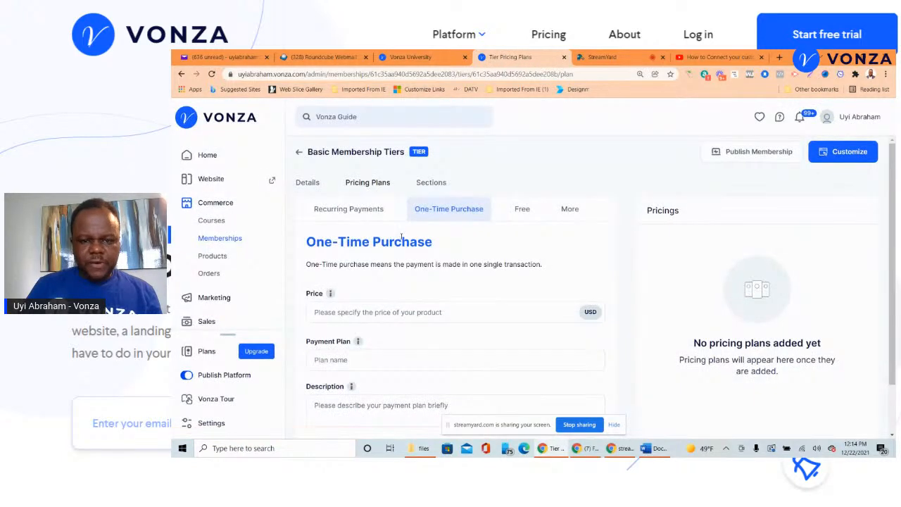
# - Save a one-time $200.00 plan named Basic with description Basic for the Basic tier
pyautogui.scroll(-1, 402, 237)
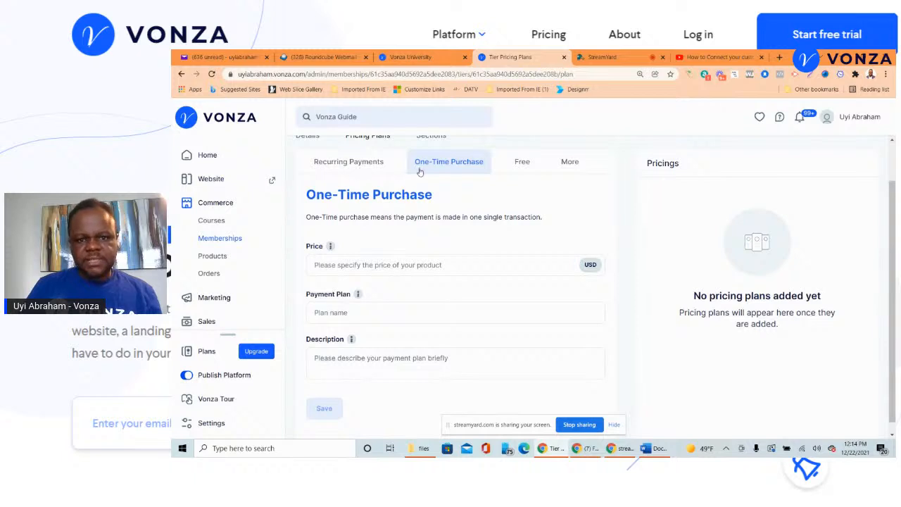
pyautogui.click(566, 161)
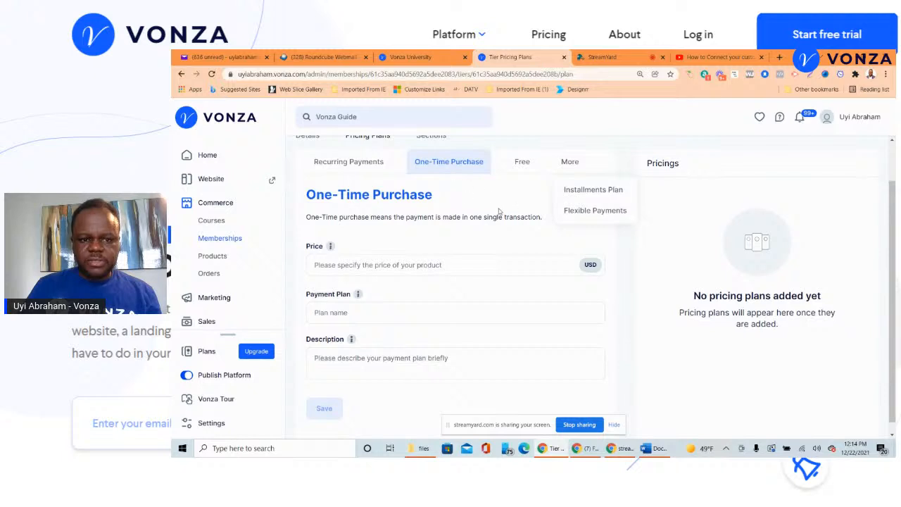
pyautogui.click(441, 264)
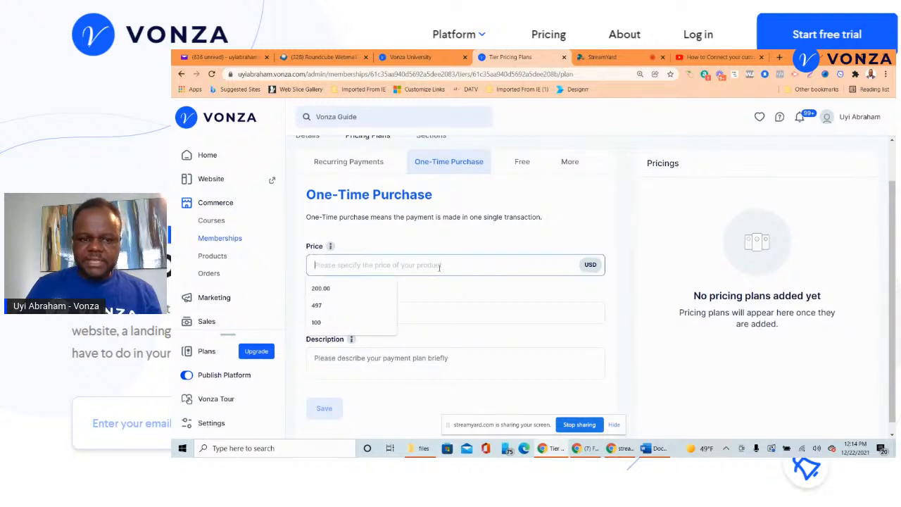
pyautogui.click(380, 288)
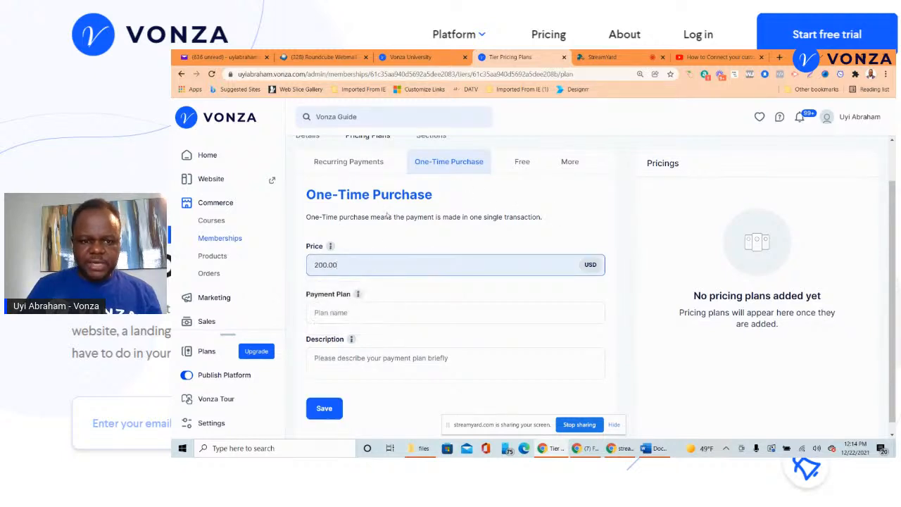
pyautogui.click(353, 321)
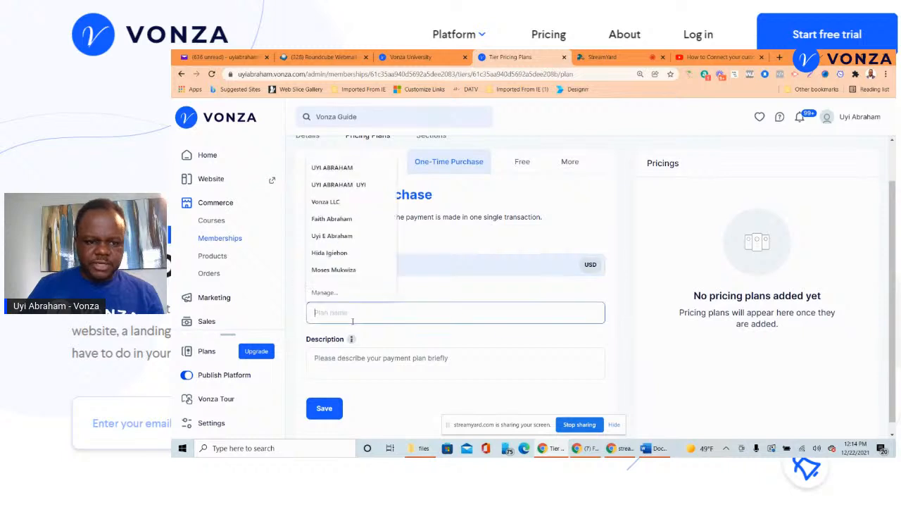
pyautogui.write('Basic')
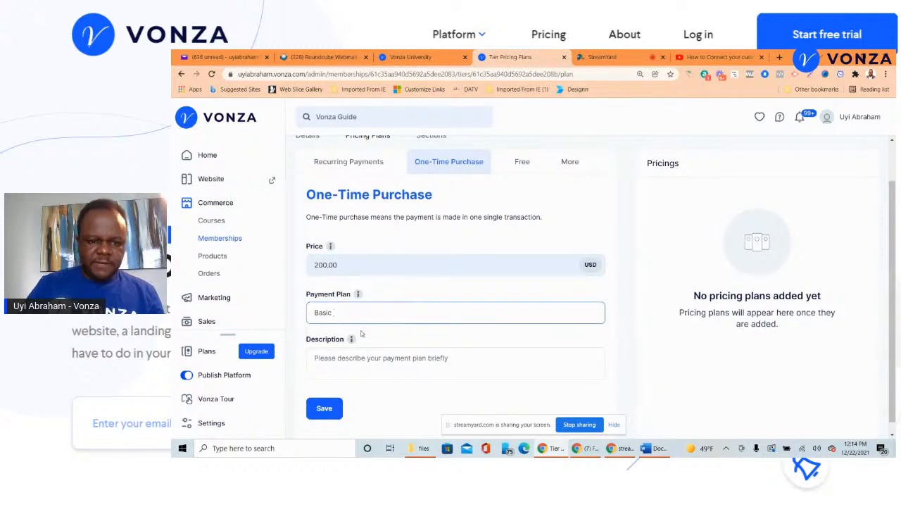
pyautogui.click(353, 366)
pyautogui.write('Basic')
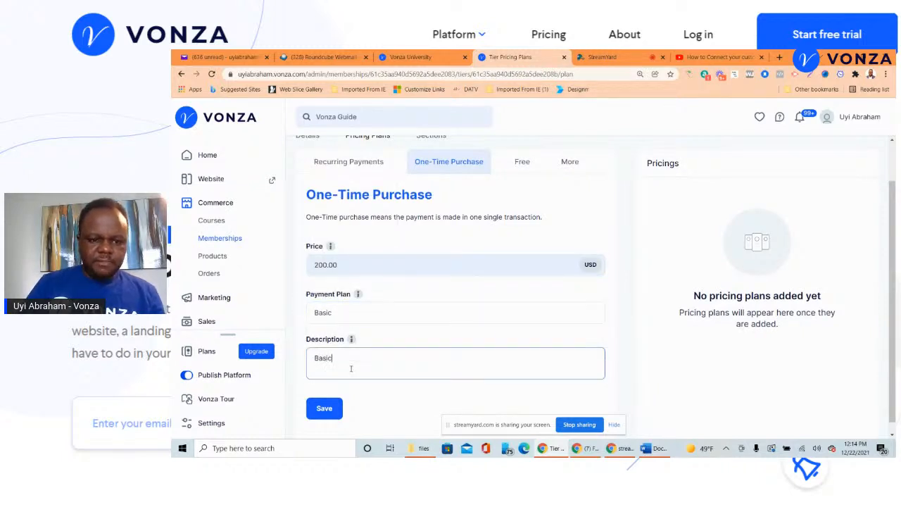
pyautogui.click(331, 410)
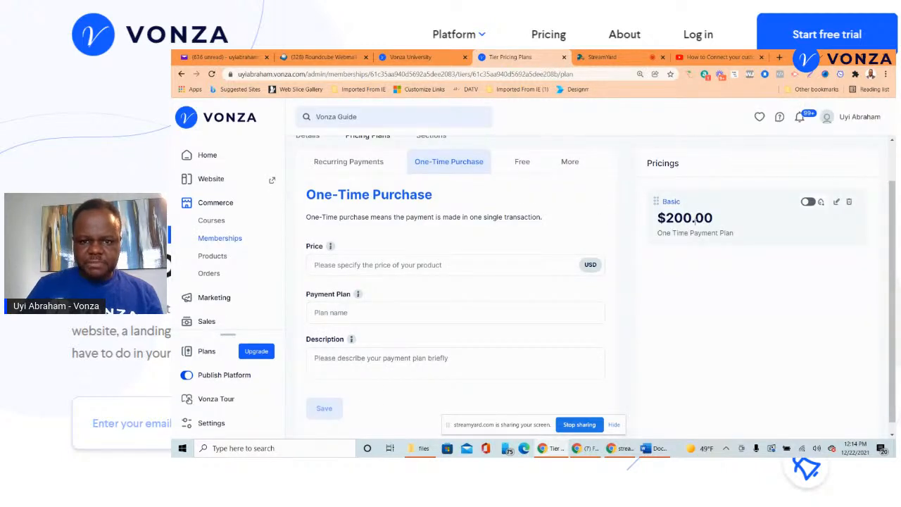
# - Go back to the tiers list and open the VIP Membership tier's pricing plans
pyautogui.scroll(2, 435, 173)
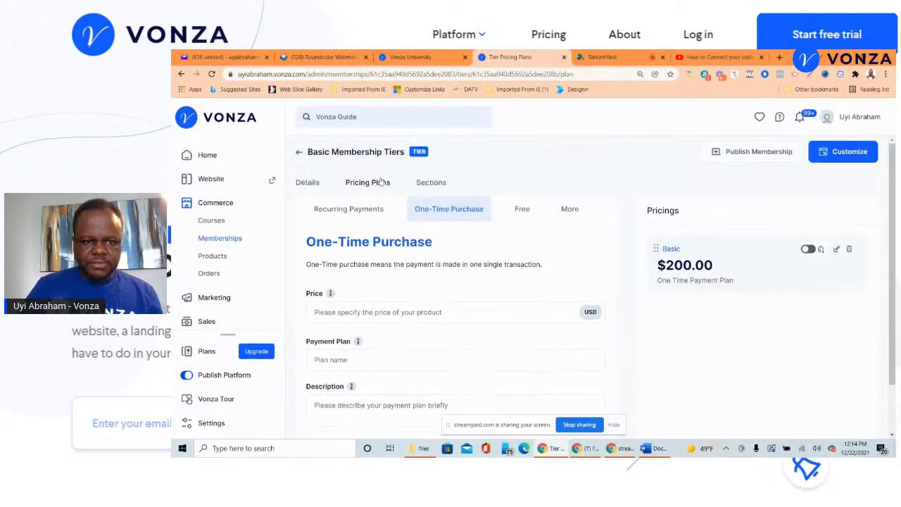
pyautogui.click(299, 154)
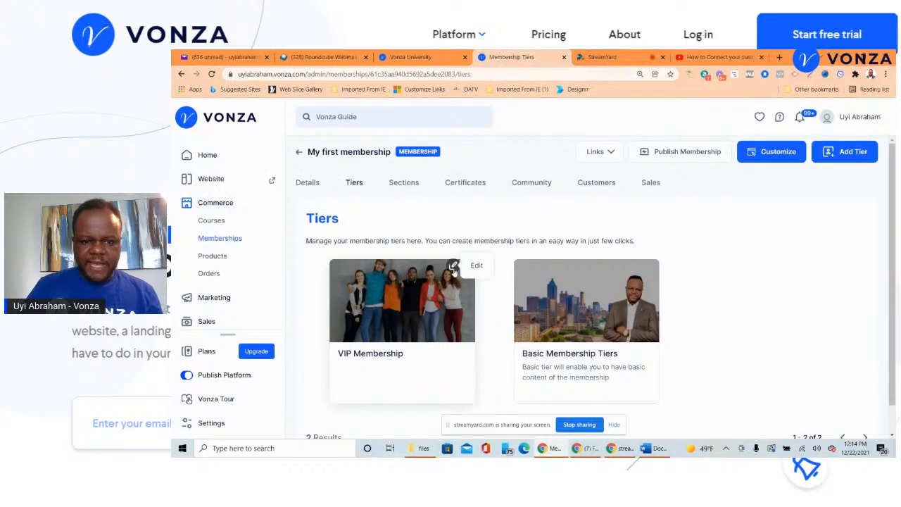
pyautogui.click(453, 268)
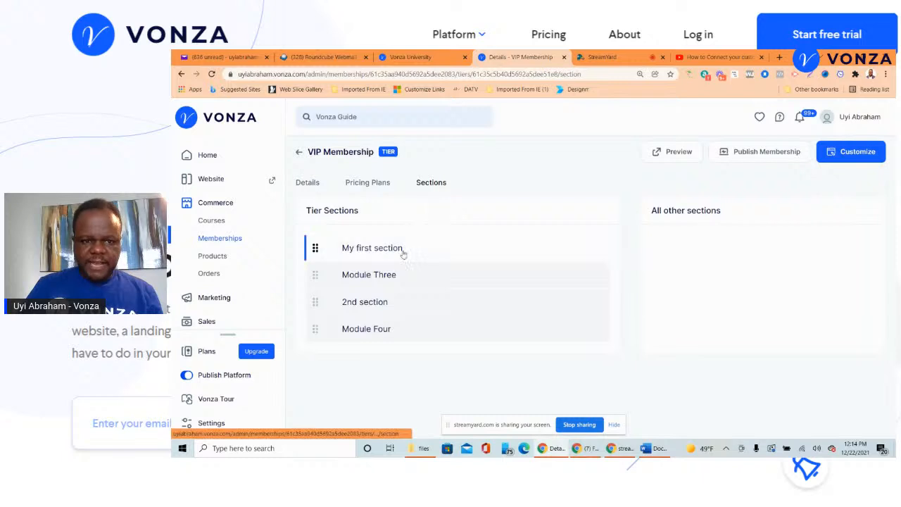
pyautogui.click(378, 184)
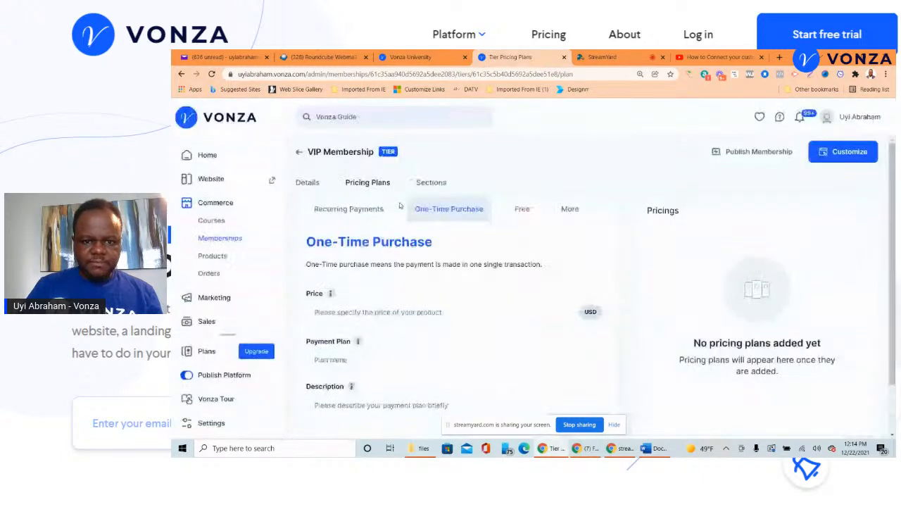
# - Enter a one-time VIP plan priced 497, named 'Vip payment', with description 'V'
pyautogui.scroll(-2, 360, 250)
pyautogui.click(359, 253)
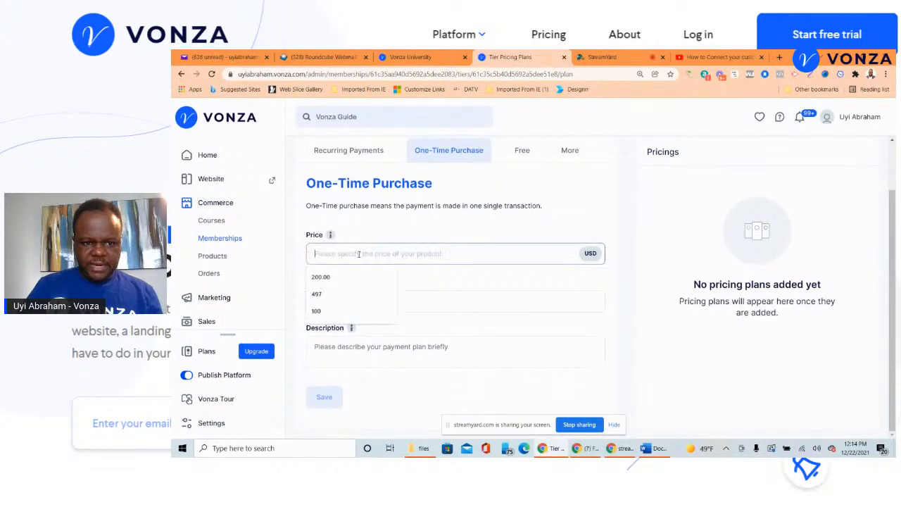
pyautogui.write('497')
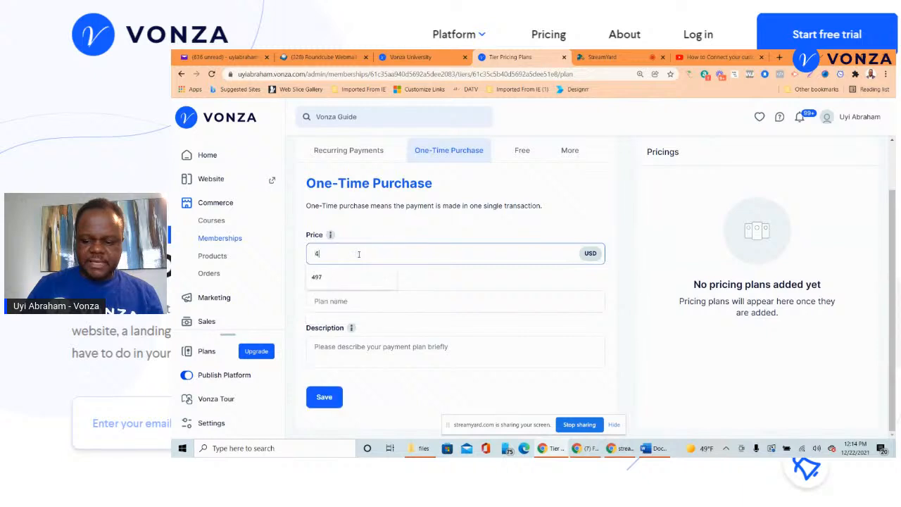
pyautogui.click(368, 300)
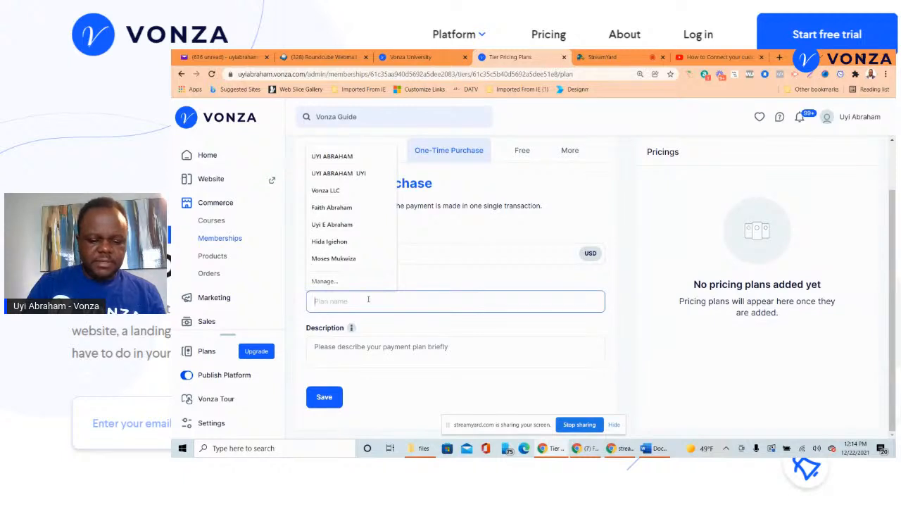
pyautogui.write('Vip ')
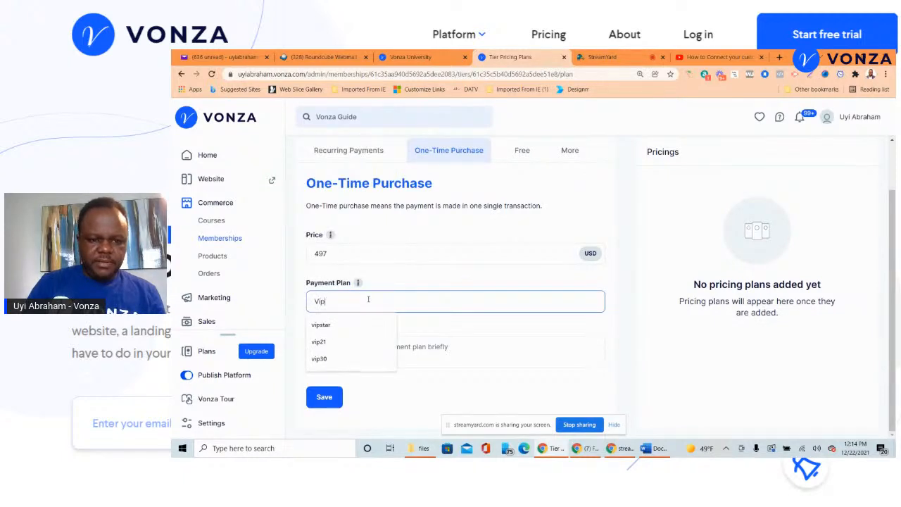
pyautogui.write('payment')
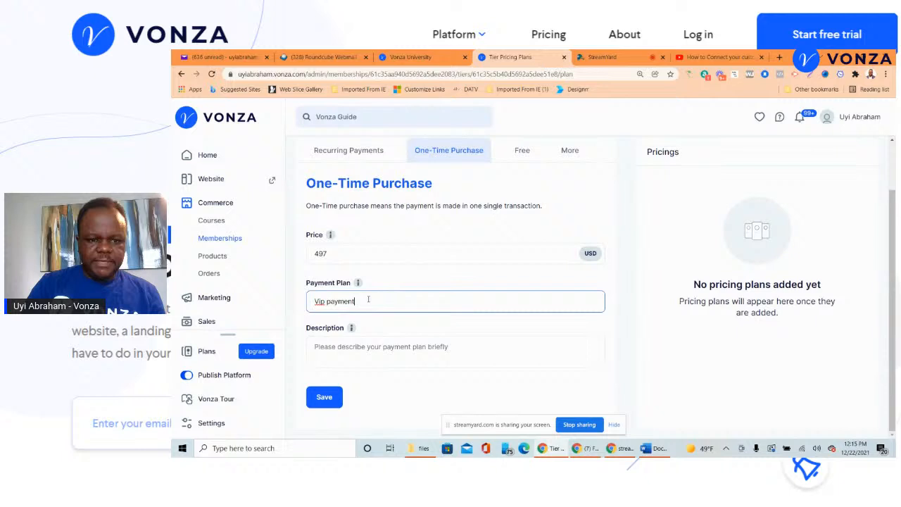
pyautogui.click(362, 346)
pyautogui.write('VIP')
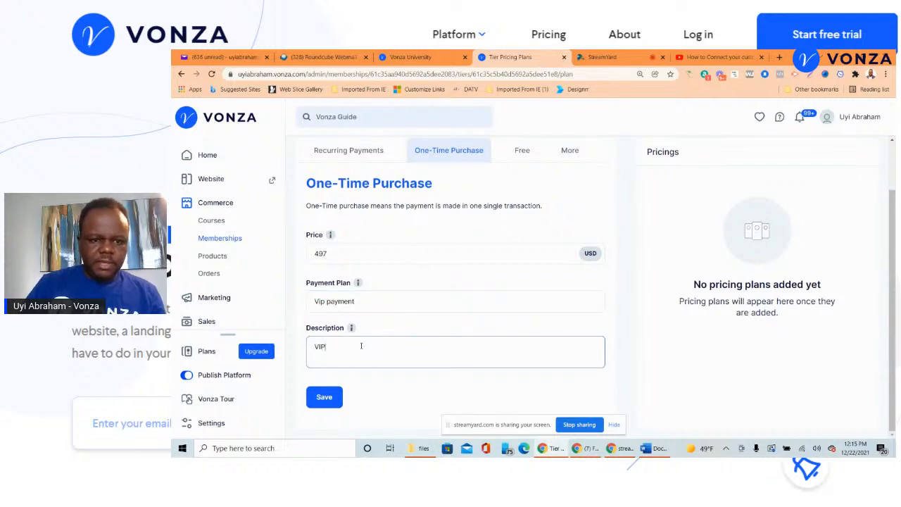
# - Change the price to 5000, save the Vip payment plan, and return to the tiers list
pyautogui.moveTo(321, 258); pyautogui.dragTo(307, 247)
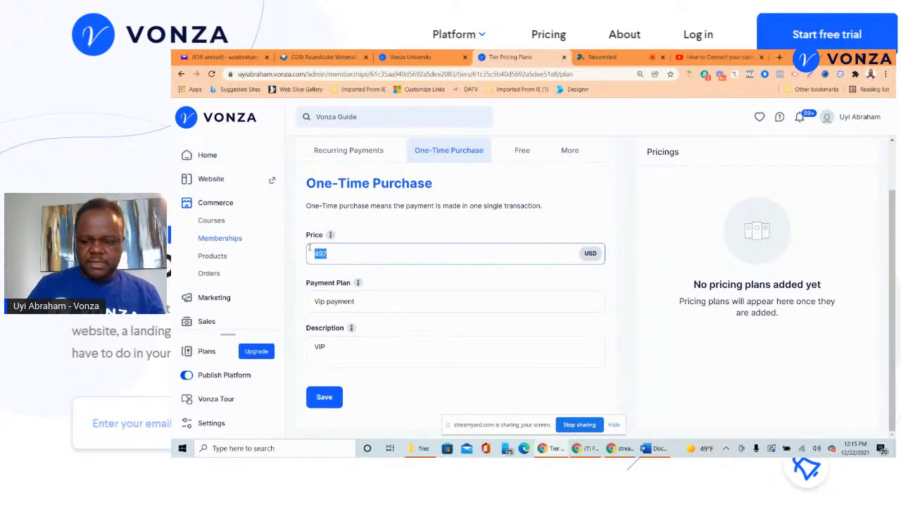
pyautogui.write('5000')
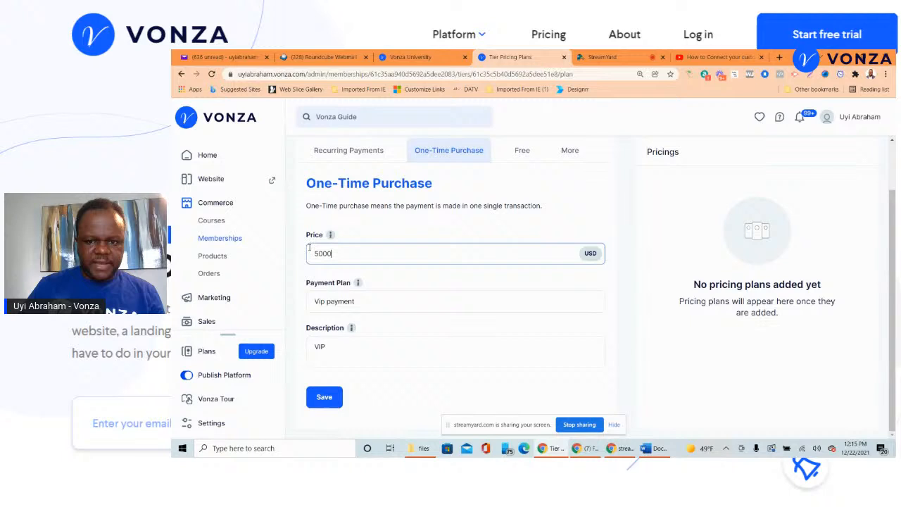
pyautogui.click(646, 245)
pyautogui.click(325, 398)
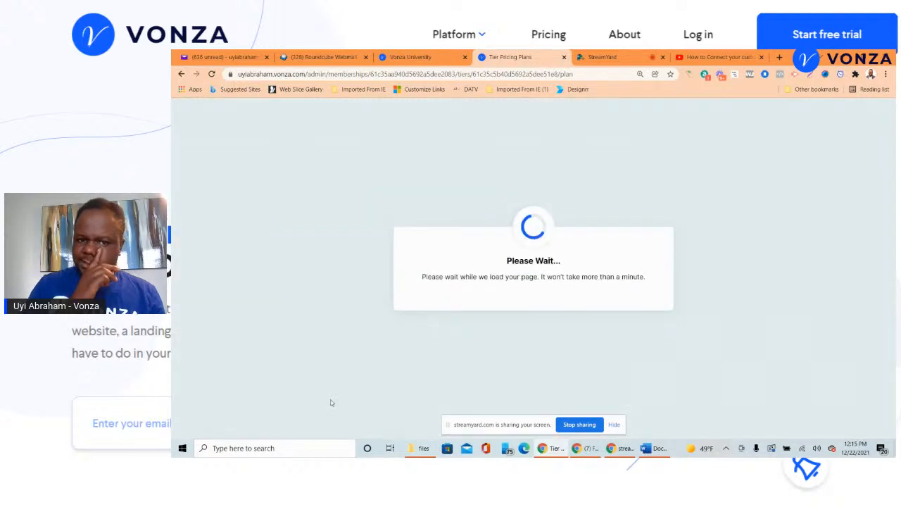
pyautogui.scroll(1, 548, 195)
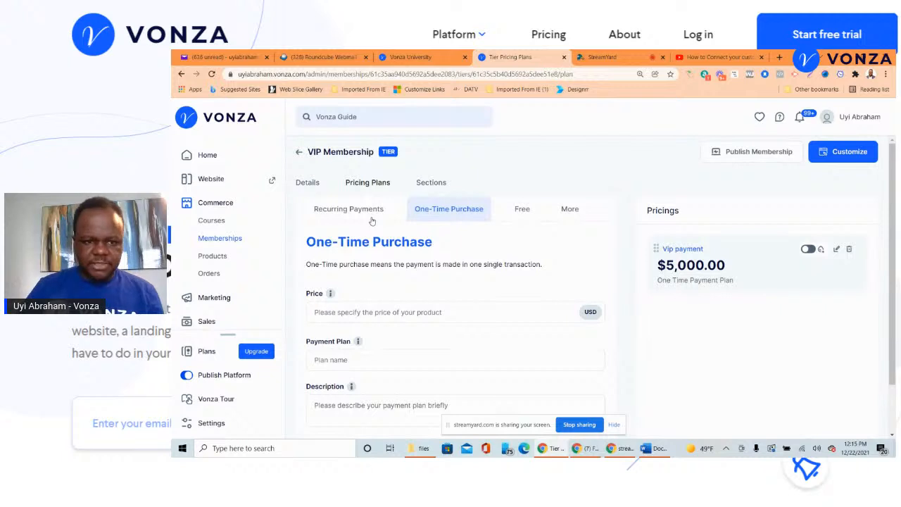
pyautogui.click(299, 154)
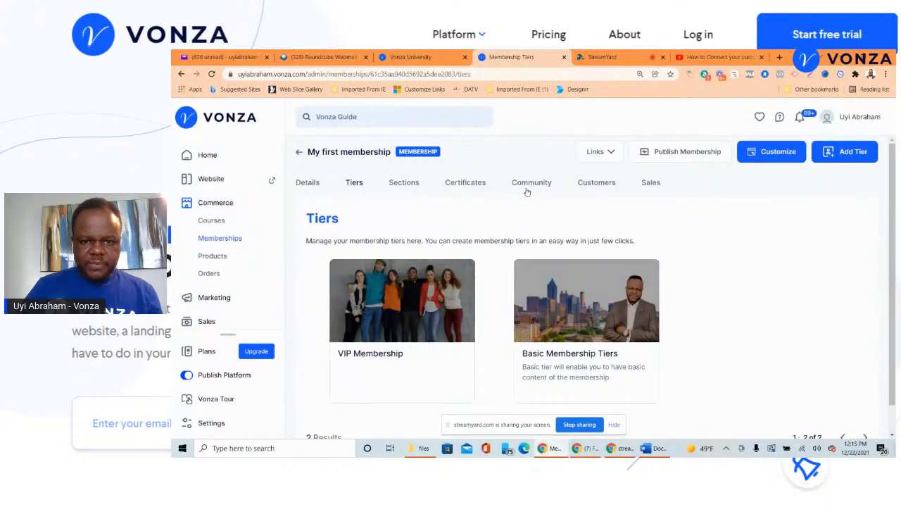
# - Open My first membership's Community page and scroll through it
pyautogui.click(524, 186)
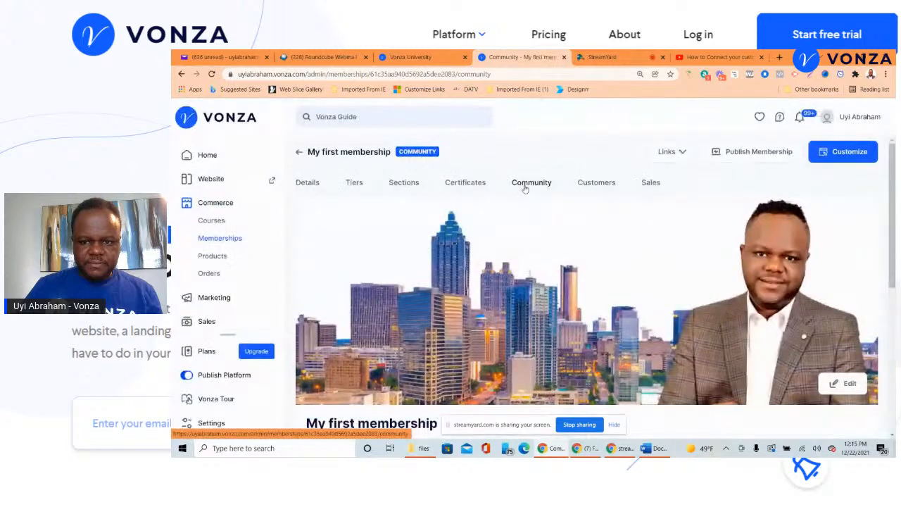
pyautogui.scroll(-2, 529, 209)
pyautogui.scroll(2, 733, 231)
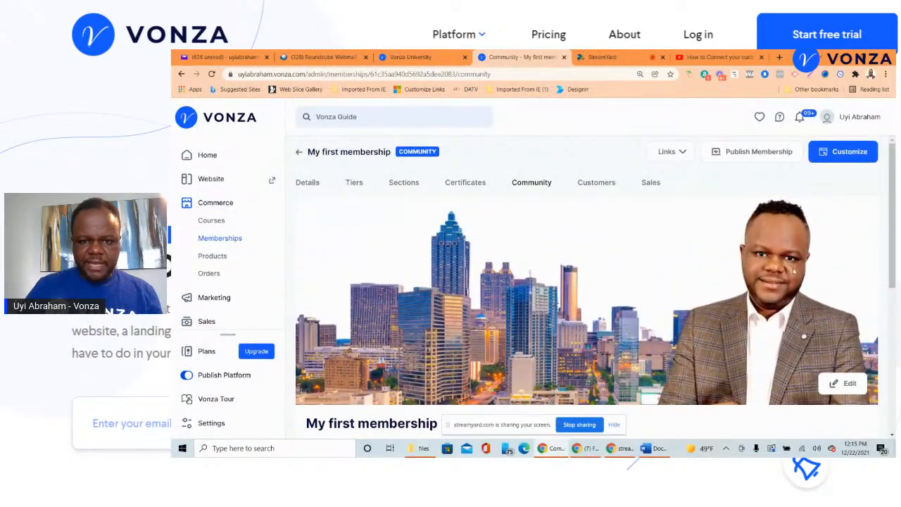
pyautogui.scroll(-4, 794, 271)
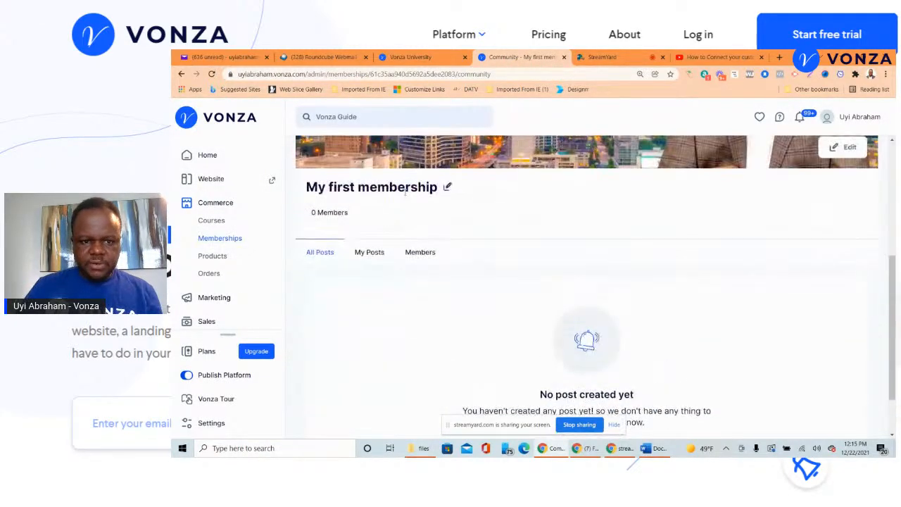
# - Look at the community title in Edit Community, then close it without changes
pyautogui.click(448, 188)
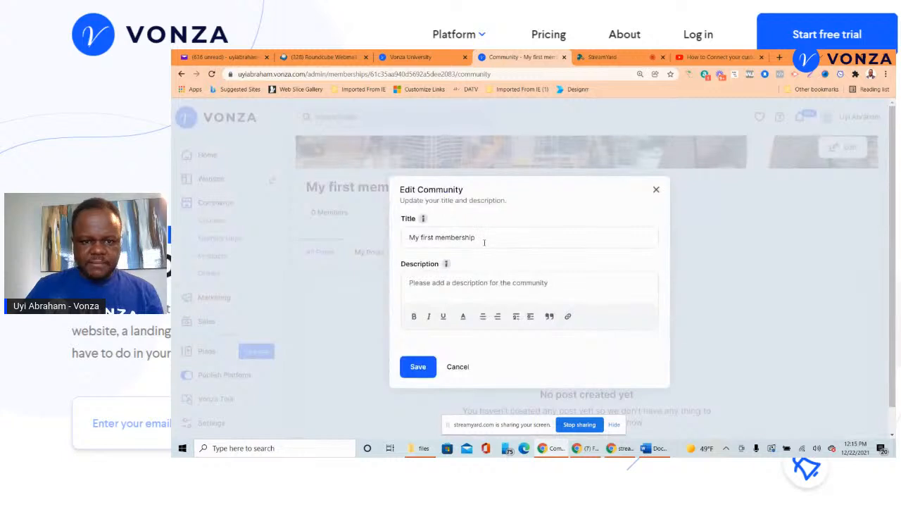
pyautogui.moveTo(484, 243); pyautogui.dragTo(391, 239)
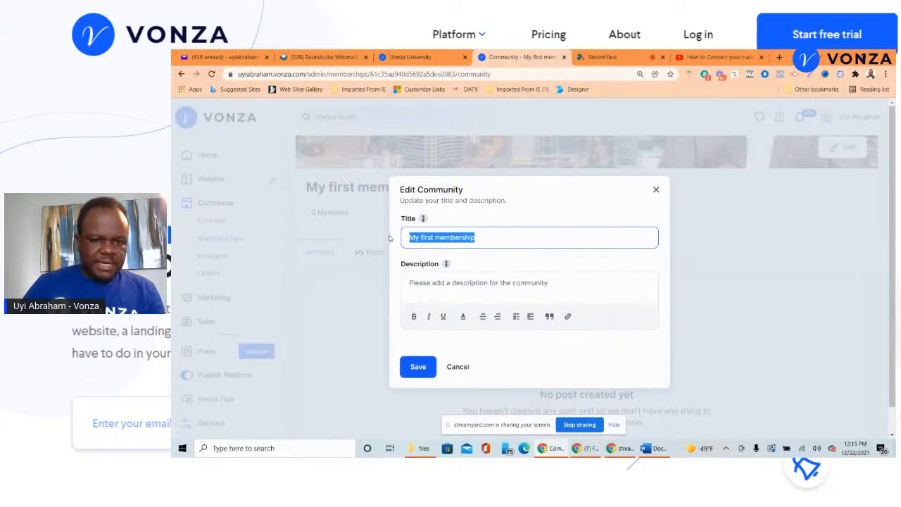
pyautogui.click(657, 191)
pyautogui.scroll(-1, 553, 238)
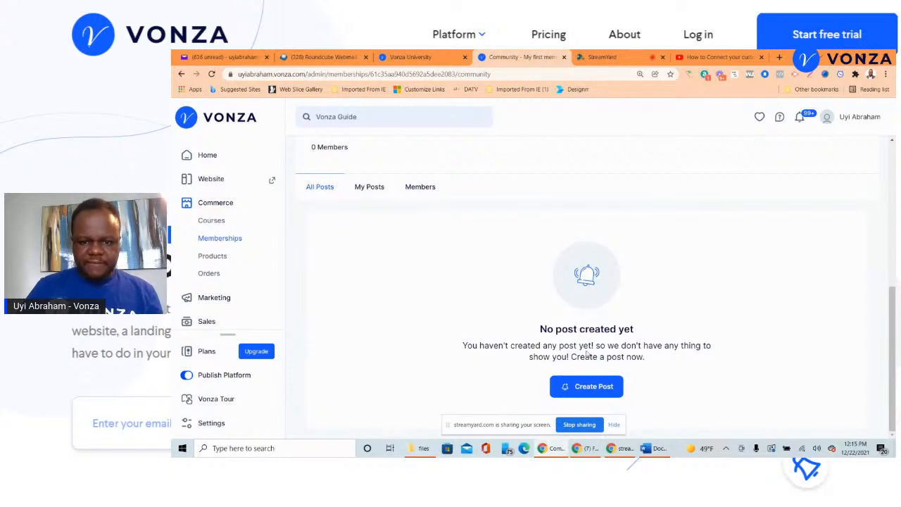
pyautogui.scroll(5, 486, 257)
pyautogui.scroll(1, 487, 254)
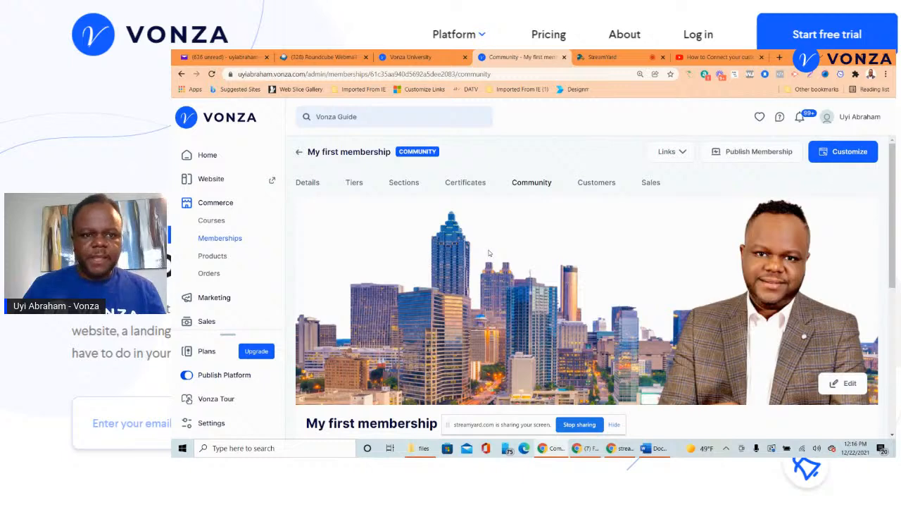
pyautogui.scroll(-1, 402, 202)
pyautogui.scroll(1, 345, 202)
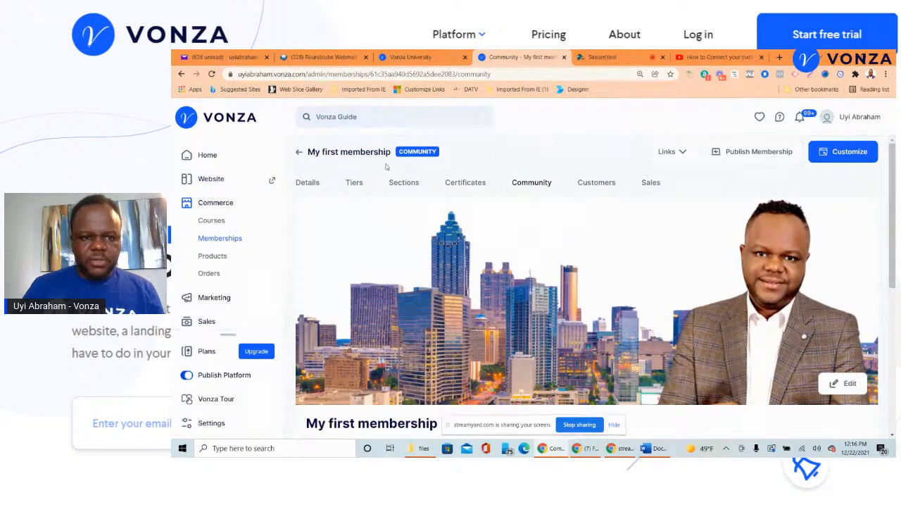
# - Review My first membership's Details page
pyautogui.click(314, 183)
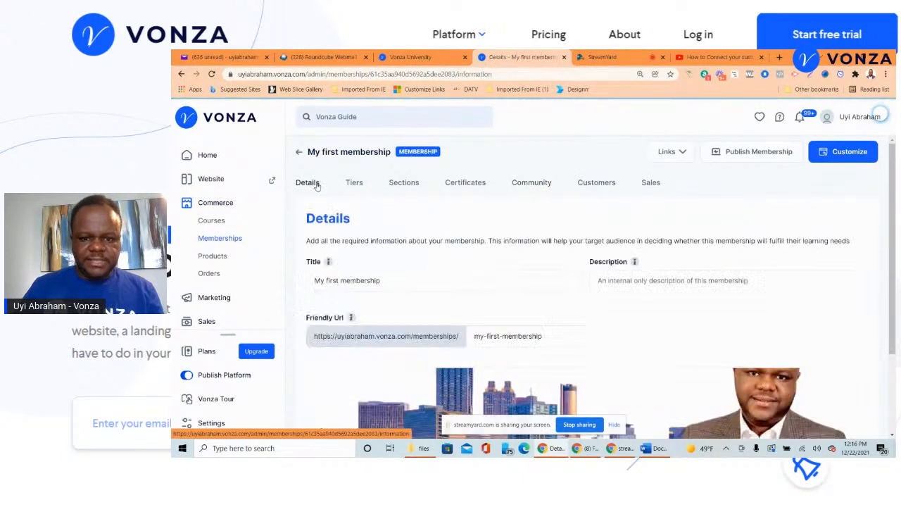
pyautogui.scroll(-2, 523, 259)
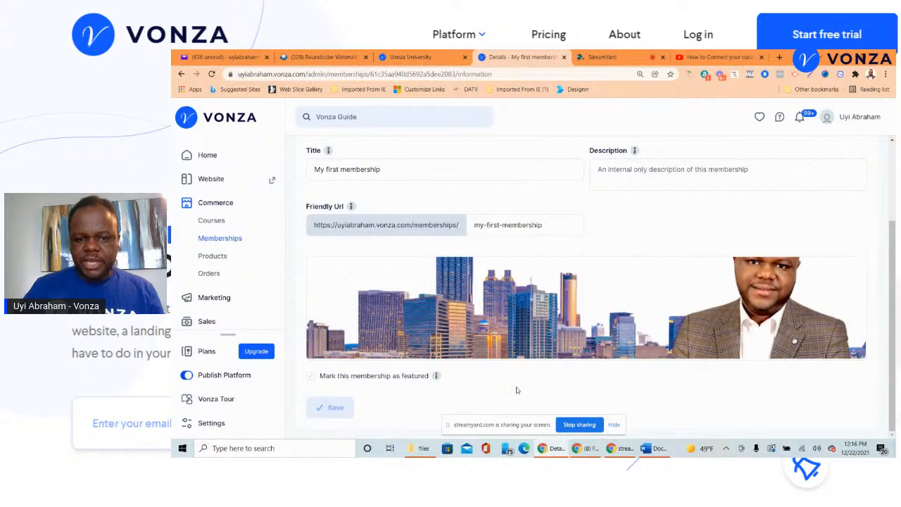
pyautogui.scroll(1, 583, 246)
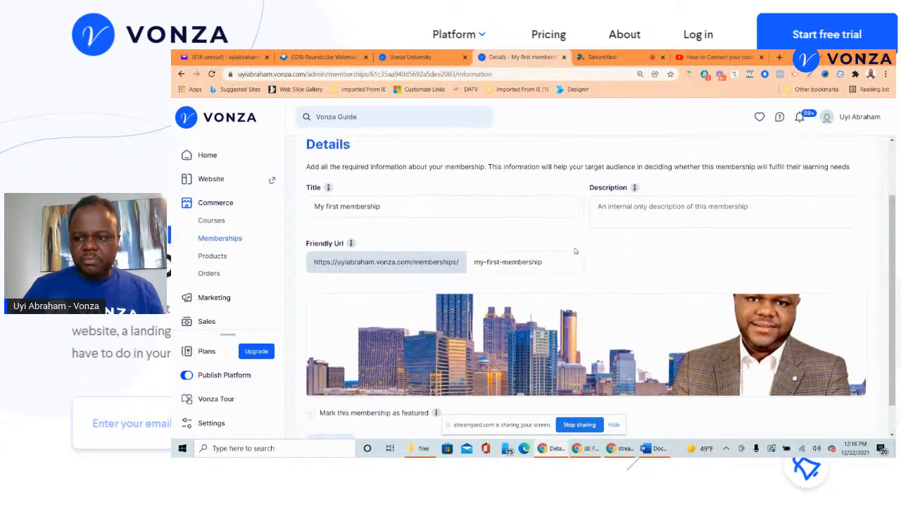
pyautogui.scroll(-1, 574, 249)
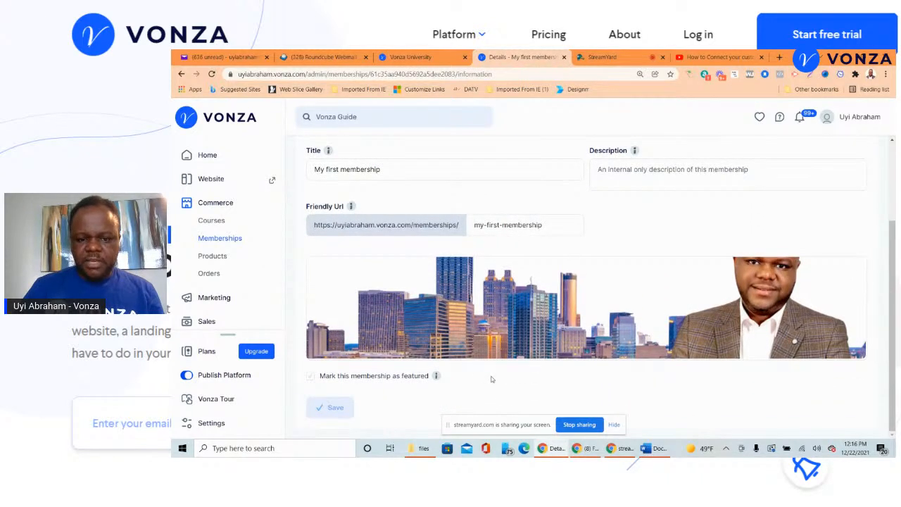
pyautogui.scroll(5, 507, 381)
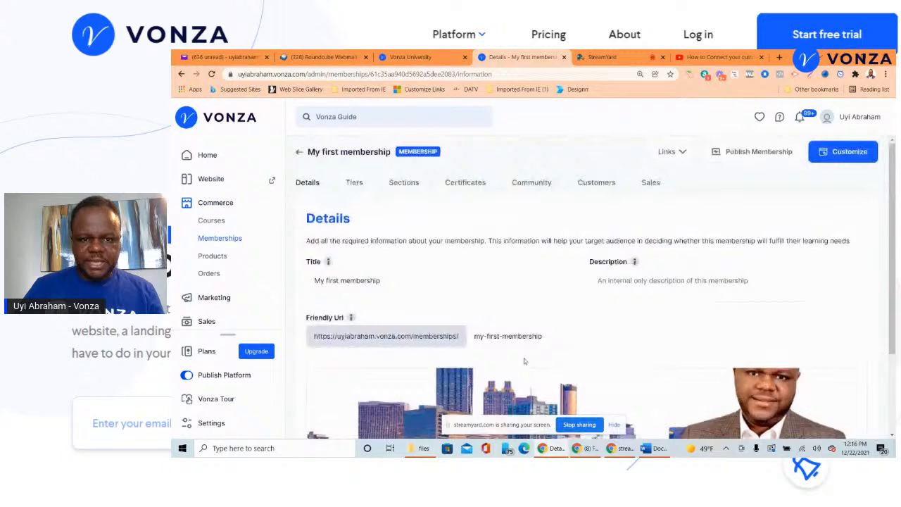
# - Check the four sections, expand Module Three's options, then go to the Certificates page
pyautogui.click(410, 188)
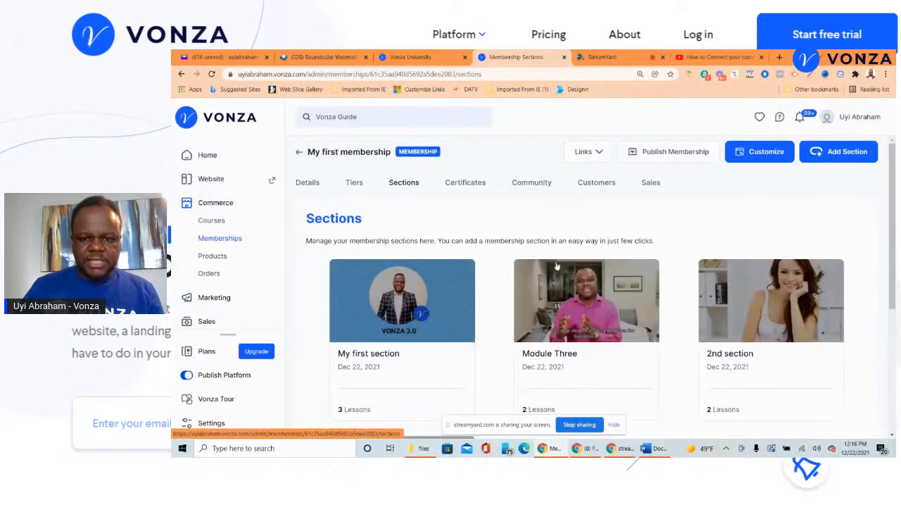
pyautogui.scroll(-4, 573, 284)
pyautogui.scroll(4, 573, 284)
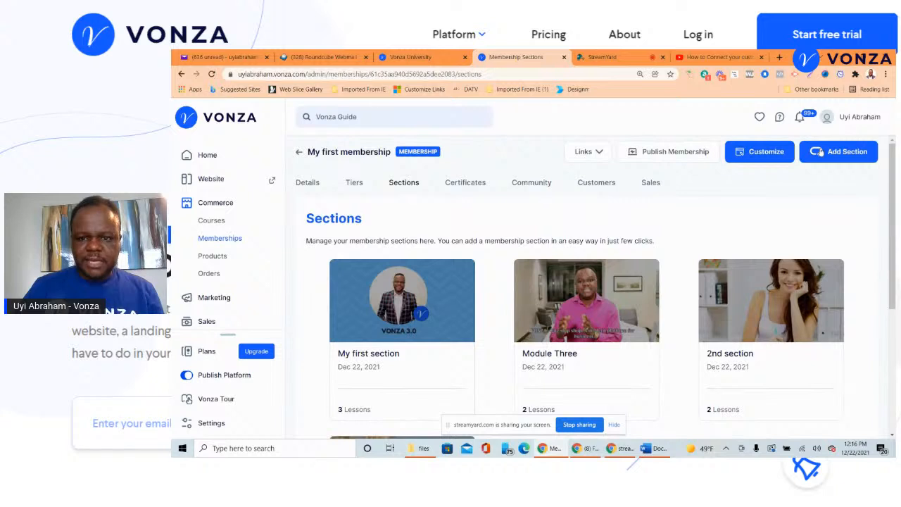
pyautogui.moveTo(638, 273)
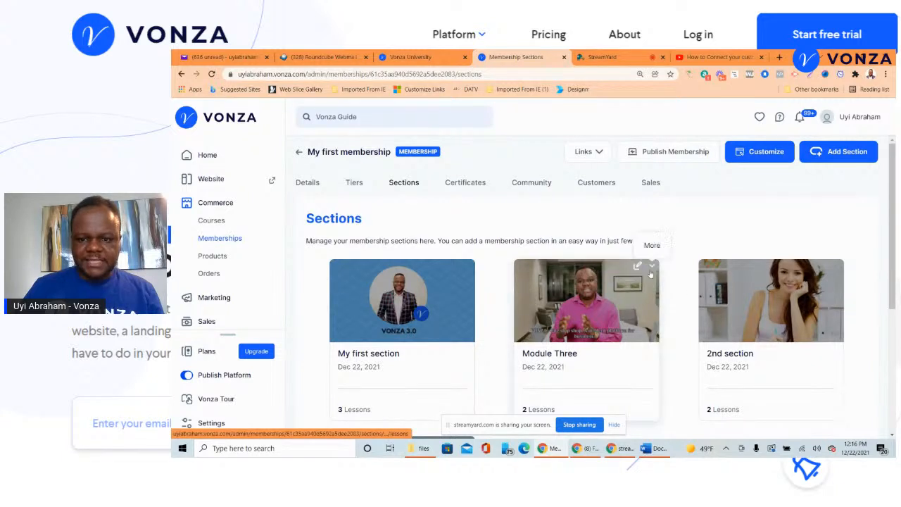
pyautogui.click(653, 271)
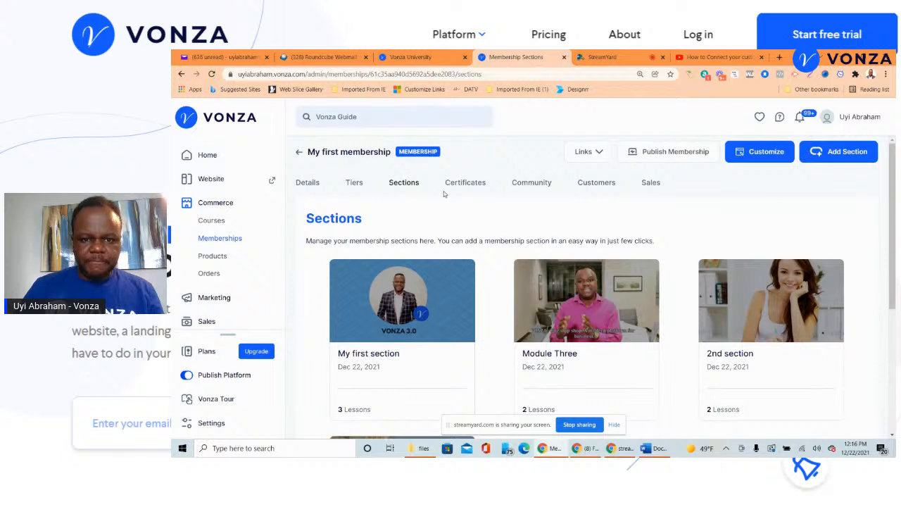
pyautogui.click(471, 186)
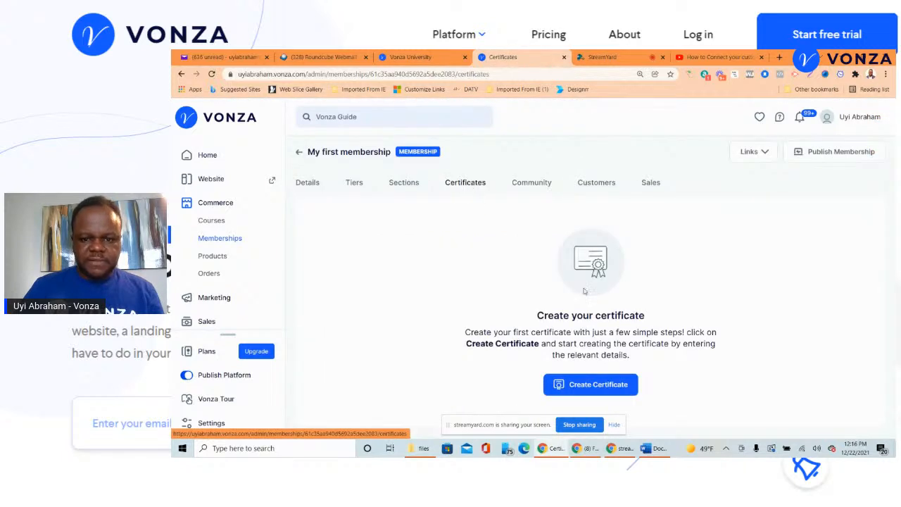
# - Create a Certificate of Appreciation, then view the empty Customers page
pyautogui.click(600, 383)
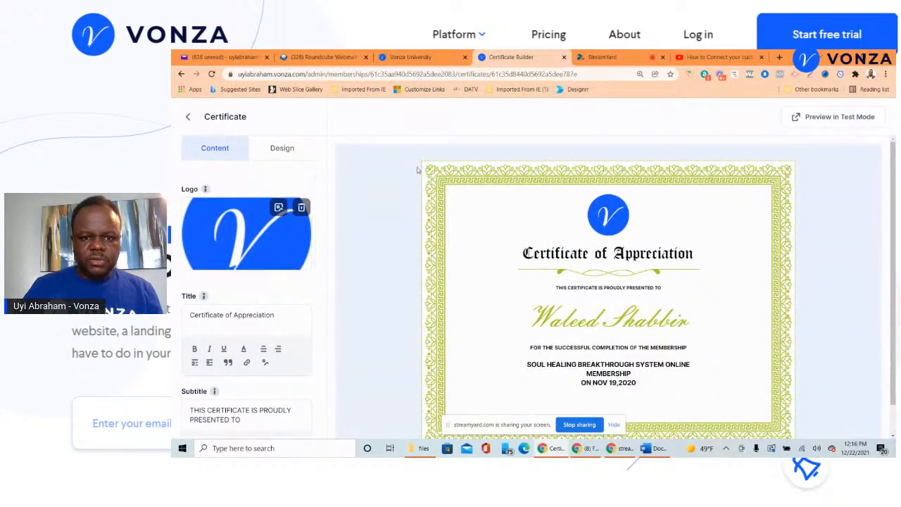
pyautogui.click(187, 119)
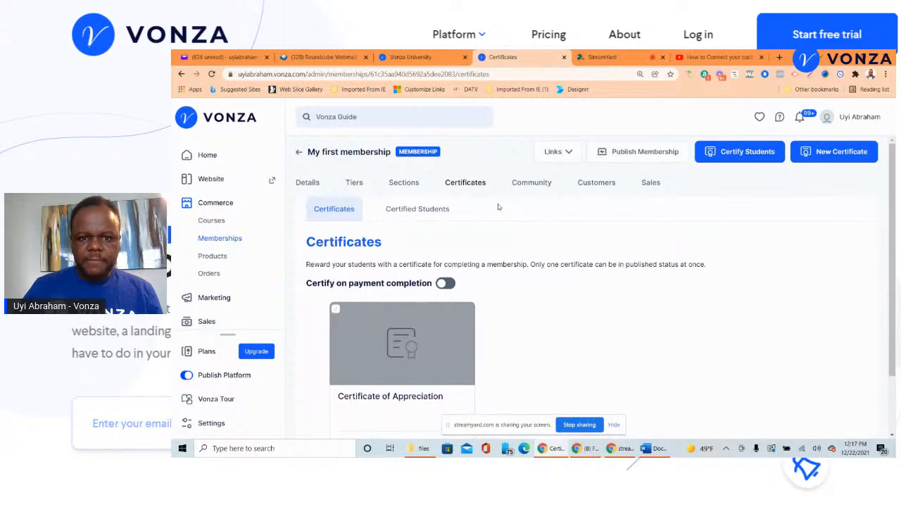
pyautogui.click(531, 182)
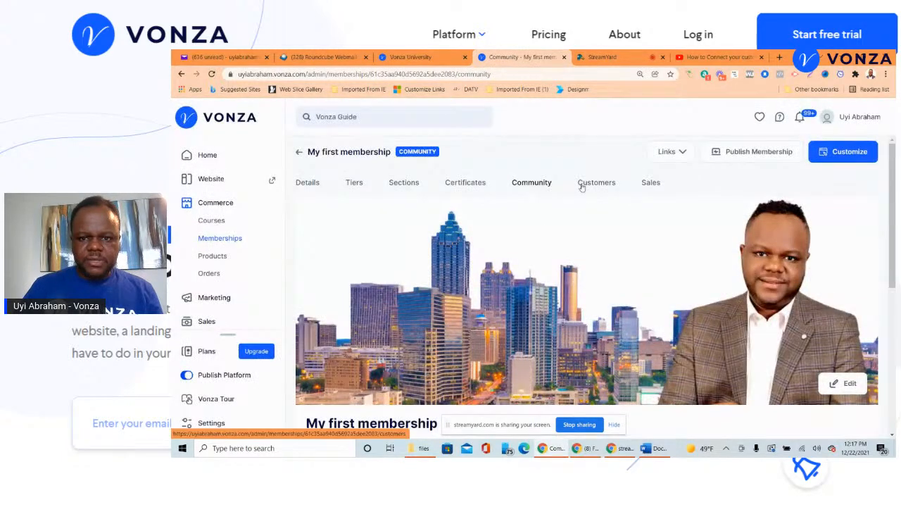
pyautogui.click(582, 184)
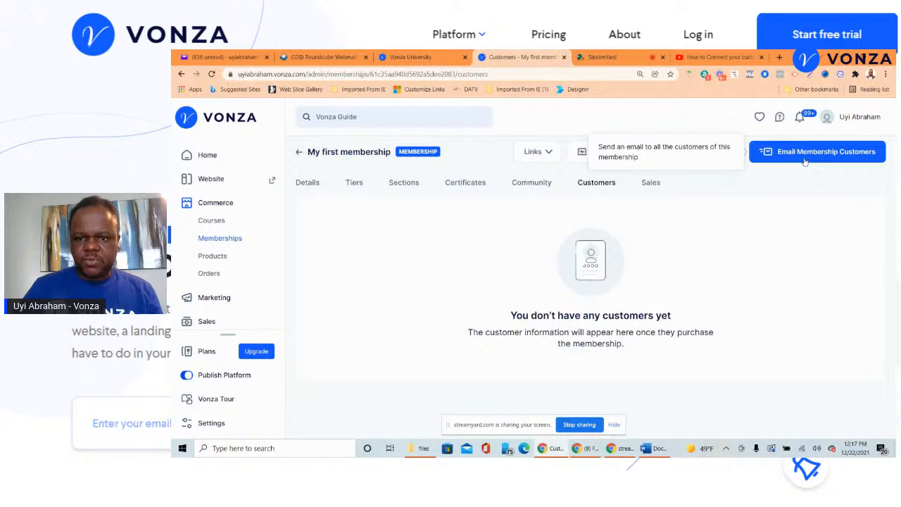
# - Review the Sales page's $0 totals and publish My first membership
pyautogui.click(650, 185)
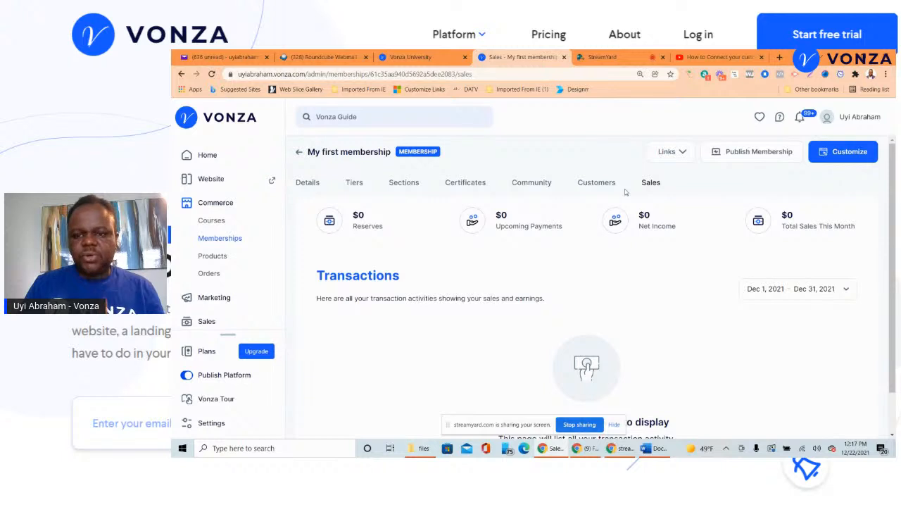
pyautogui.click(755, 154)
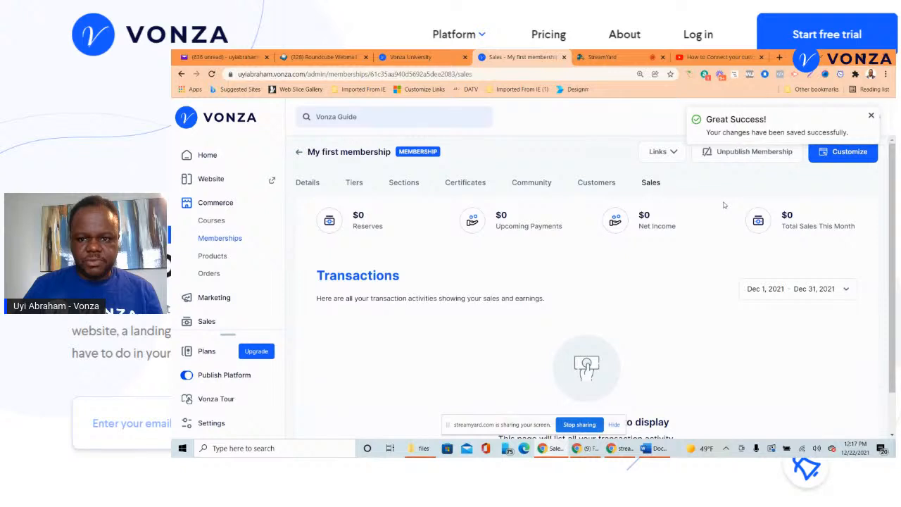
# - Compare the membership's Tiers and Sections lists
pyautogui.click(350, 183)
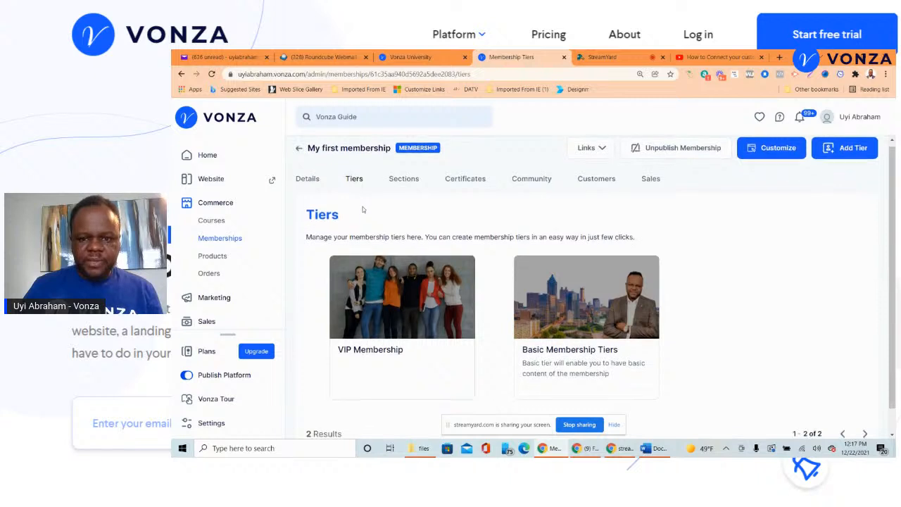
pyautogui.scroll(-1, 498, 248)
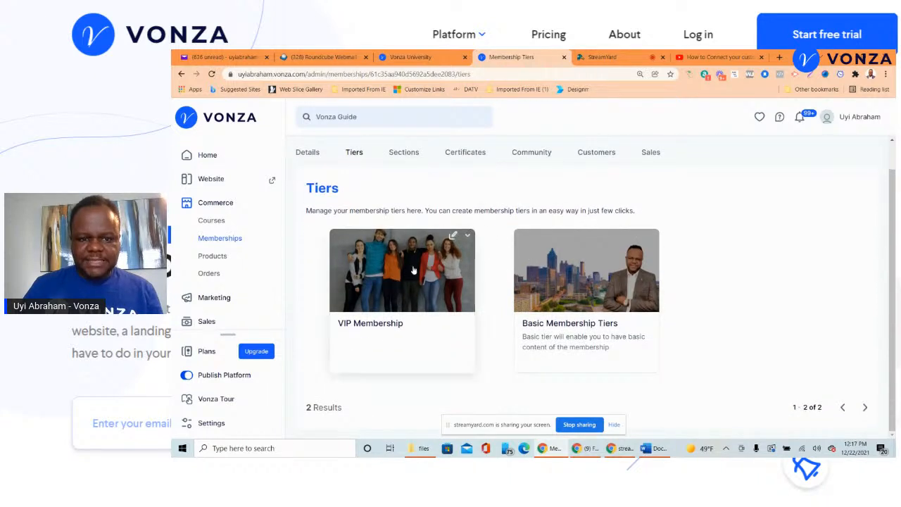
pyautogui.click(411, 160)
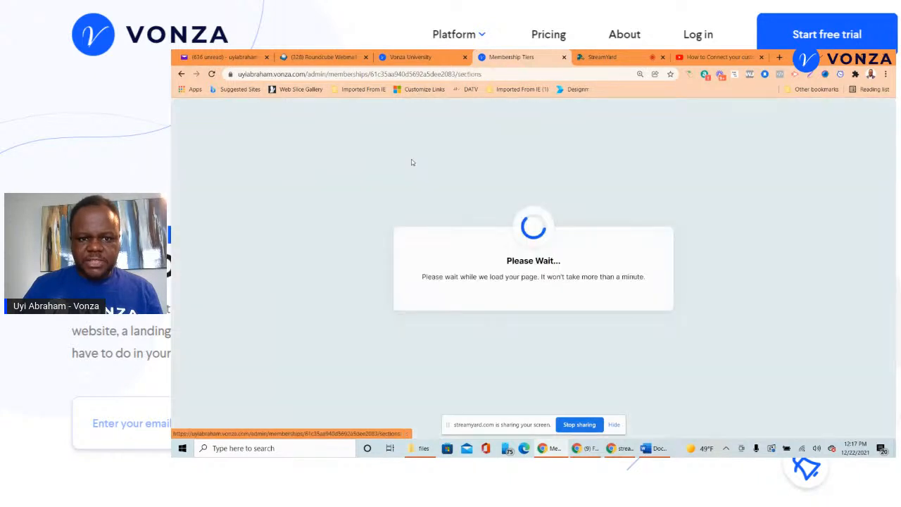
pyautogui.scroll(-3, 511, 312)
pyautogui.scroll(3, 582, 302)
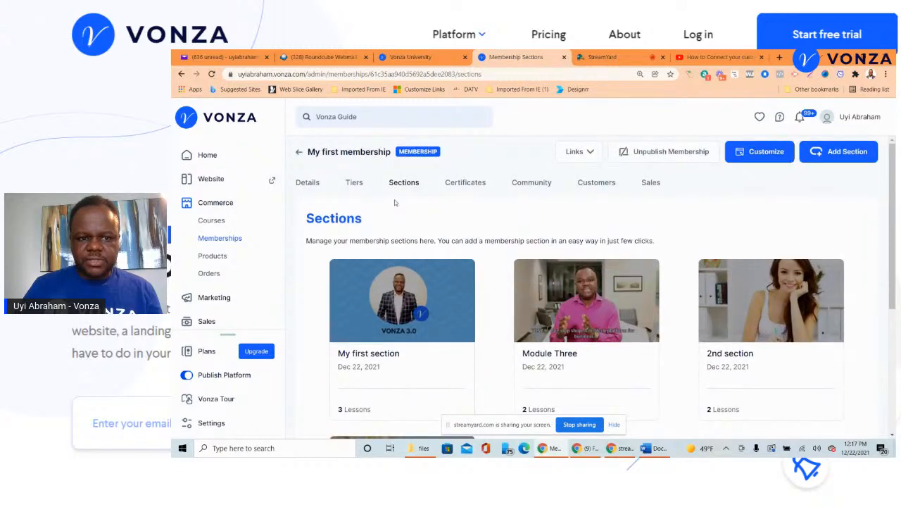
pyautogui.click(354, 182)
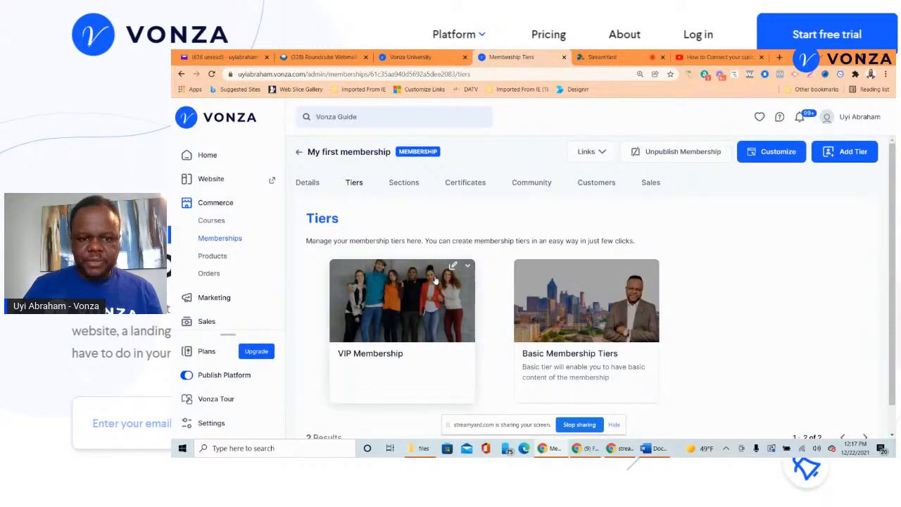
# - Check the VIP Membership tier's four sections and return to the tiers list
pyautogui.click(453, 267)
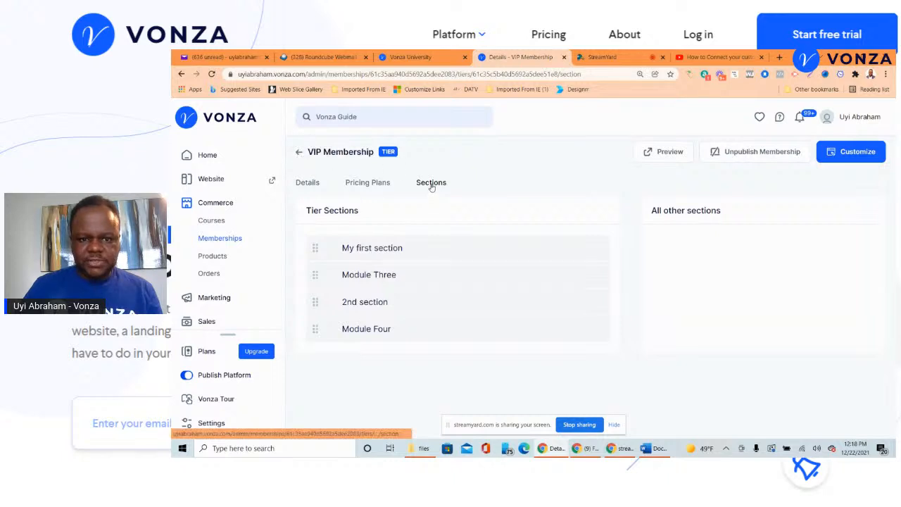
pyautogui.click(299, 151)
pyautogui.moveTo(613, 292)
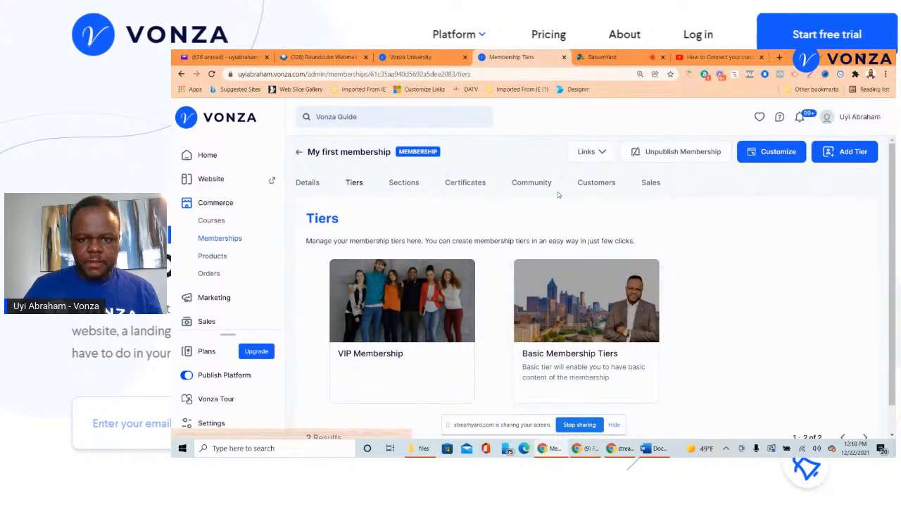
# - Look at the three lessons inside My first section
pyautogui.click(414, 187)
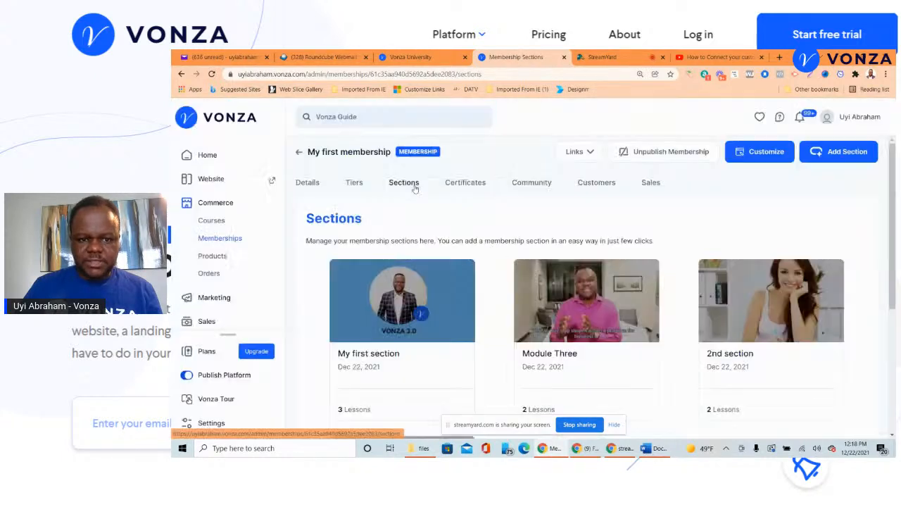
pyautogui.click(454, 267)
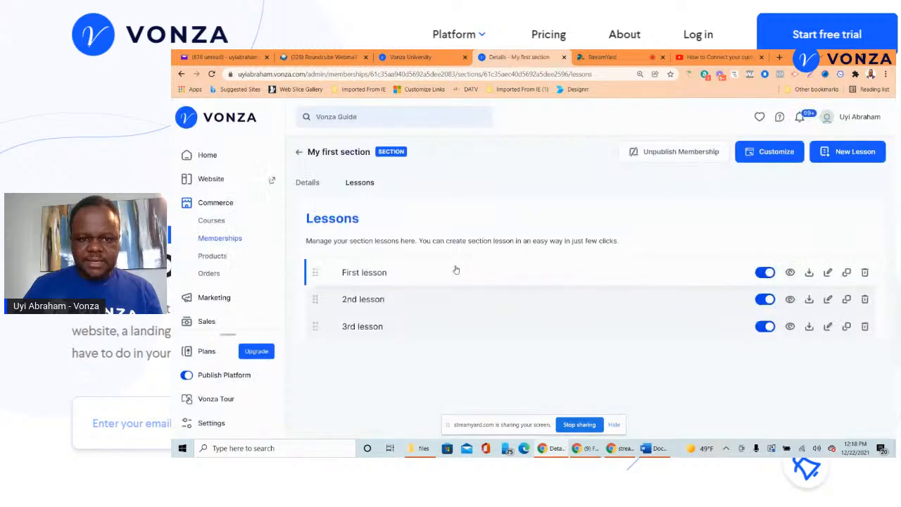
pyautogui.click(298, 153)
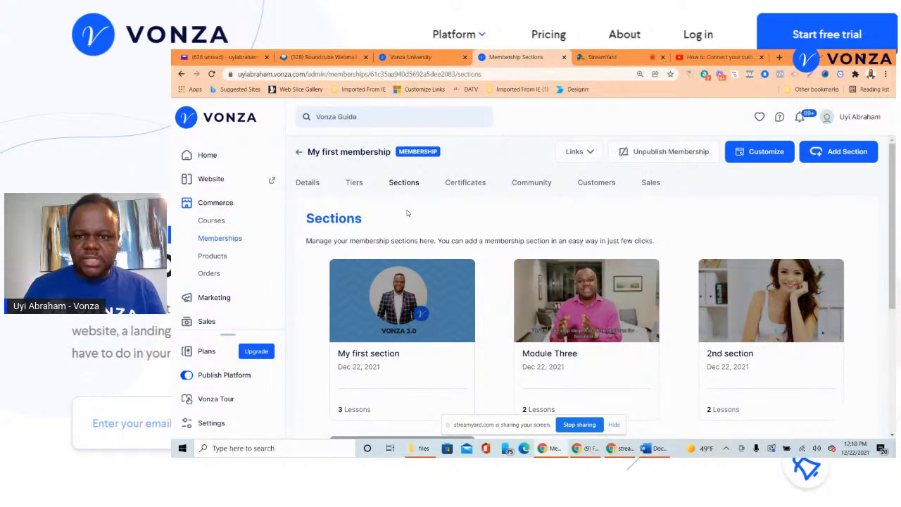
# - Return to the Tiers page and start a new tier with Add Tier
pyautogui.scroll(-2, 479, 229)
pyautogui.scroll(2, 481, 230)
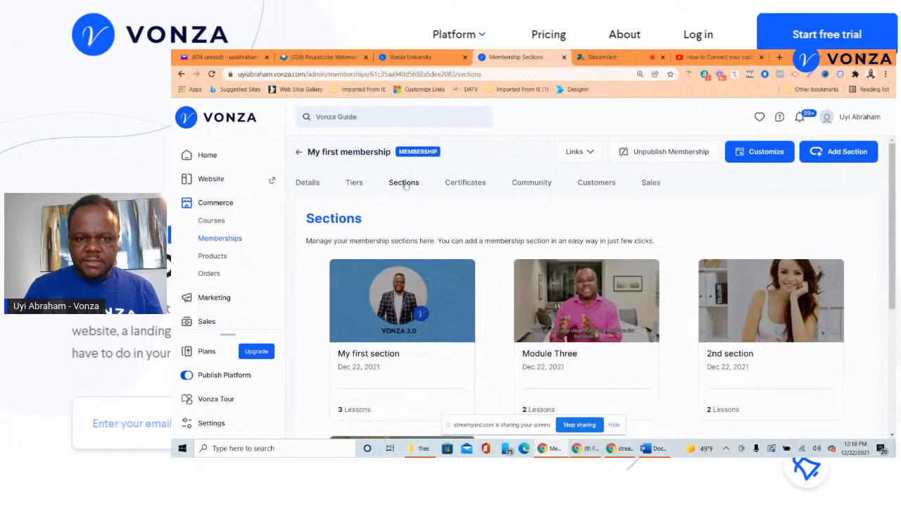
pyautogui.click(354, 184)
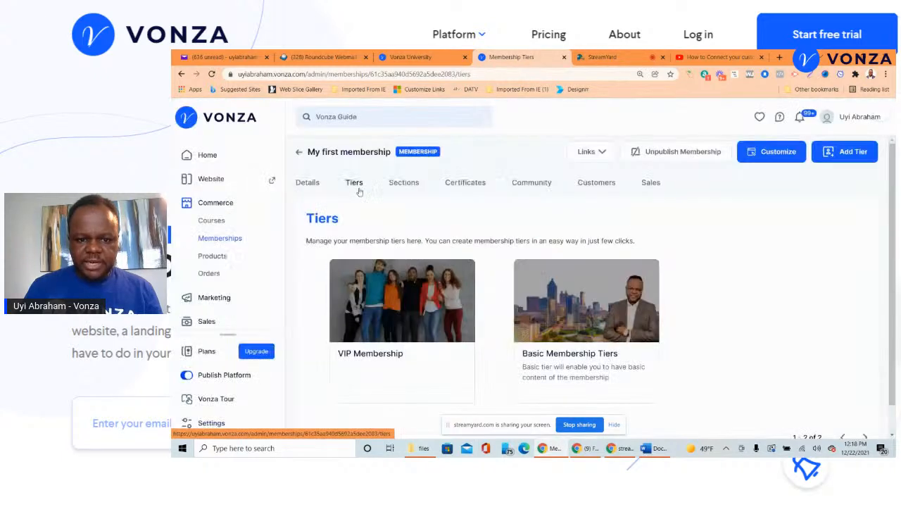
pyautogui.click(831, 158)
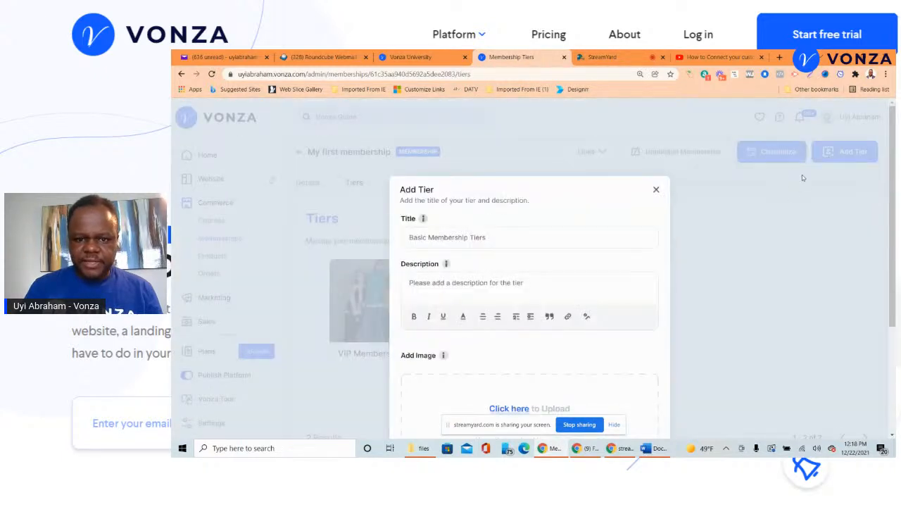
# - Title the tier 'Free test membership', upload the woman-at-desk photo as its image, and save
pyautogui.click(550, 236)
pyautogui.write('Free test membership')
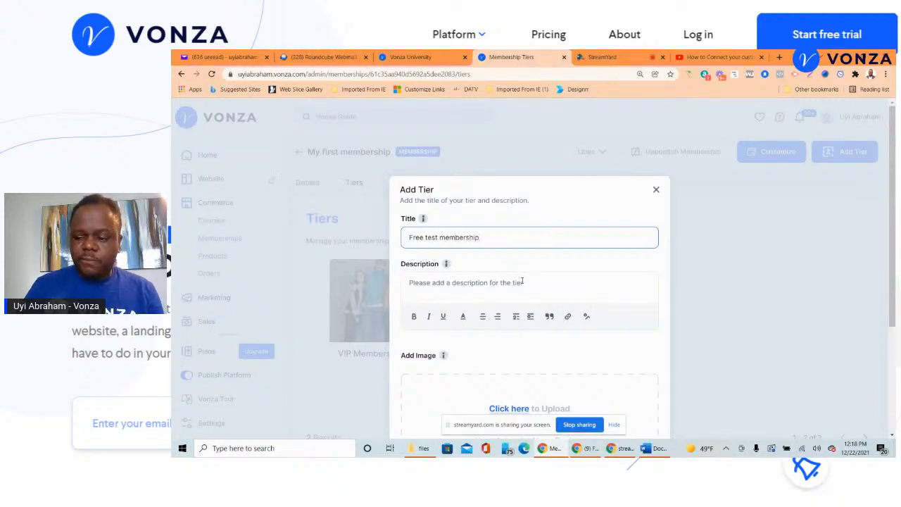
pyautogui.scroll(-2, 521, 282)
pyautogui.click(521, 316)
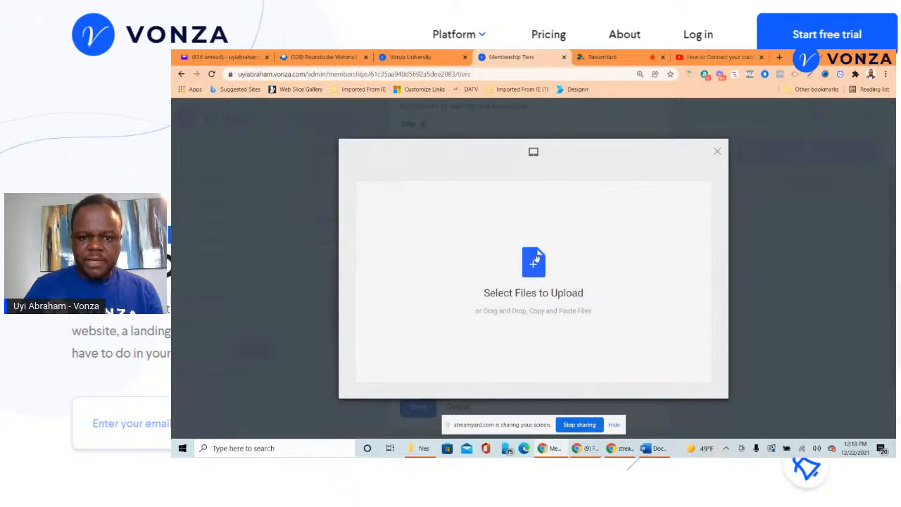
pyautogui.click(536, 258)
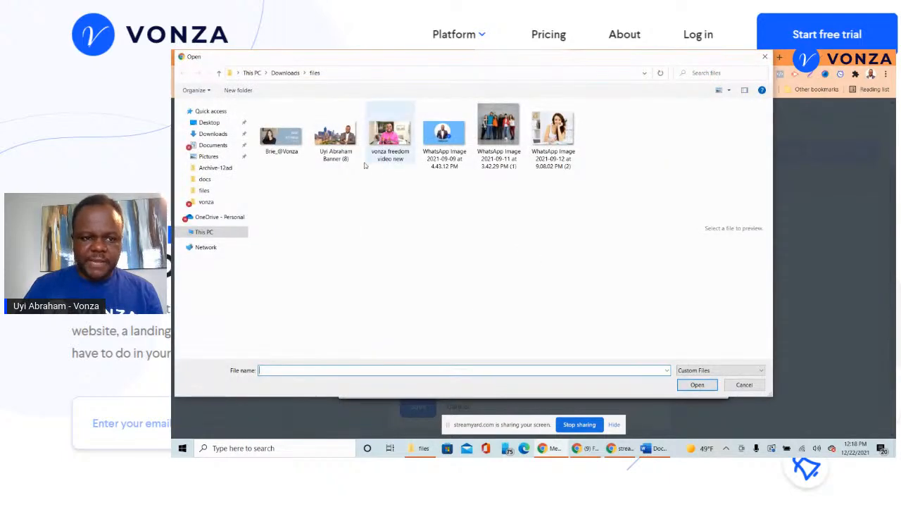
pyautogui.click(541, 132)
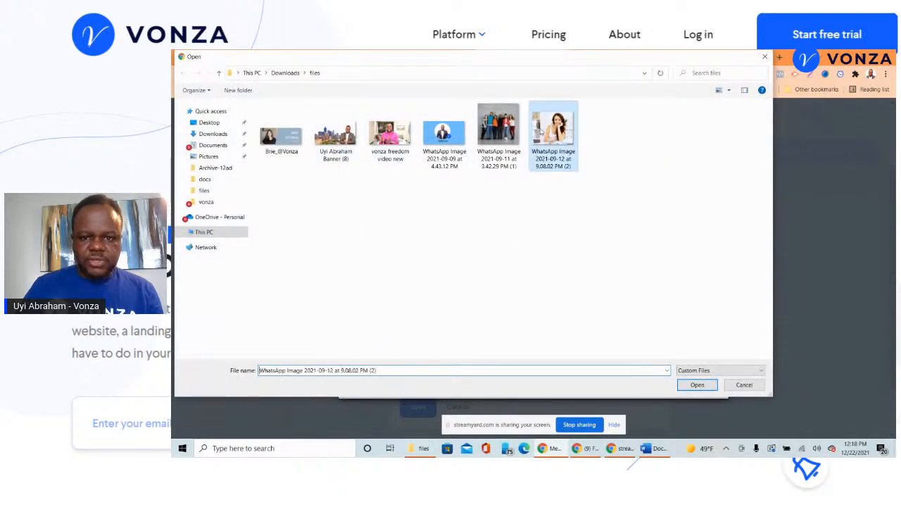
pyautogui.click(697, 385)
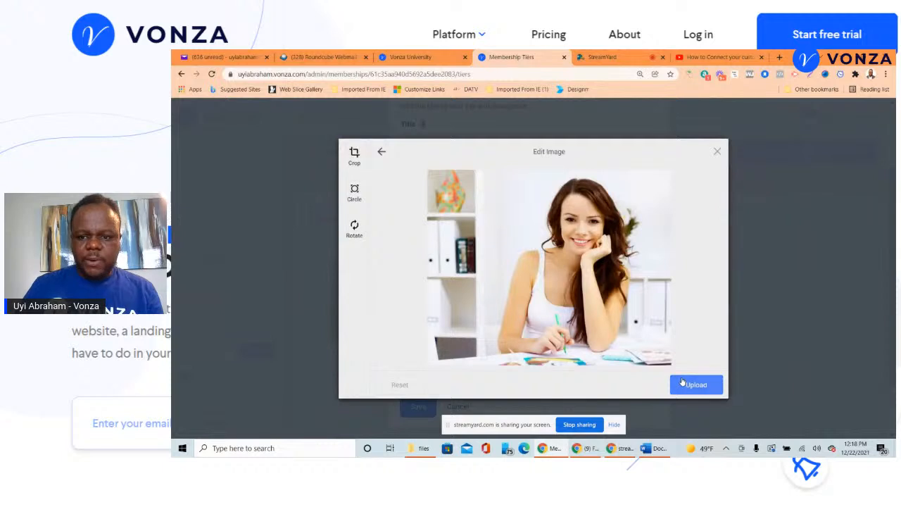
pyautogui.click(682, 382)
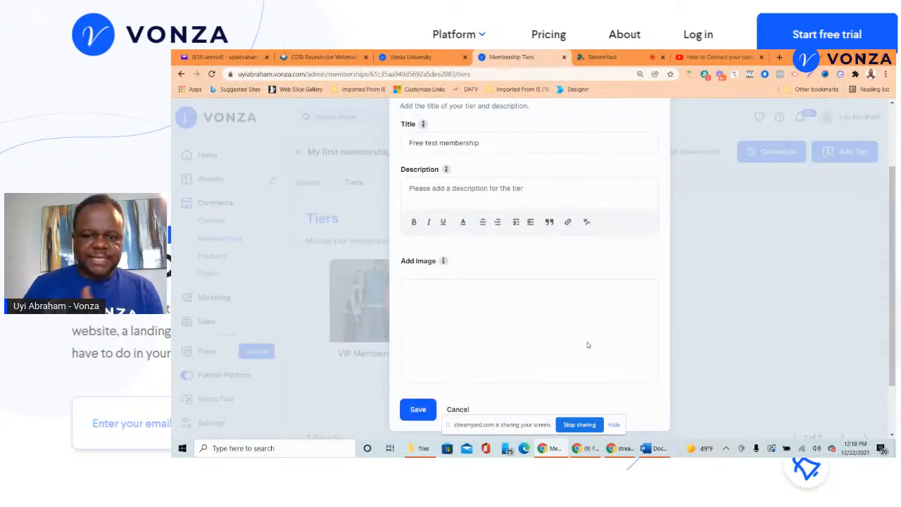
pyautogui.click(411, 409)
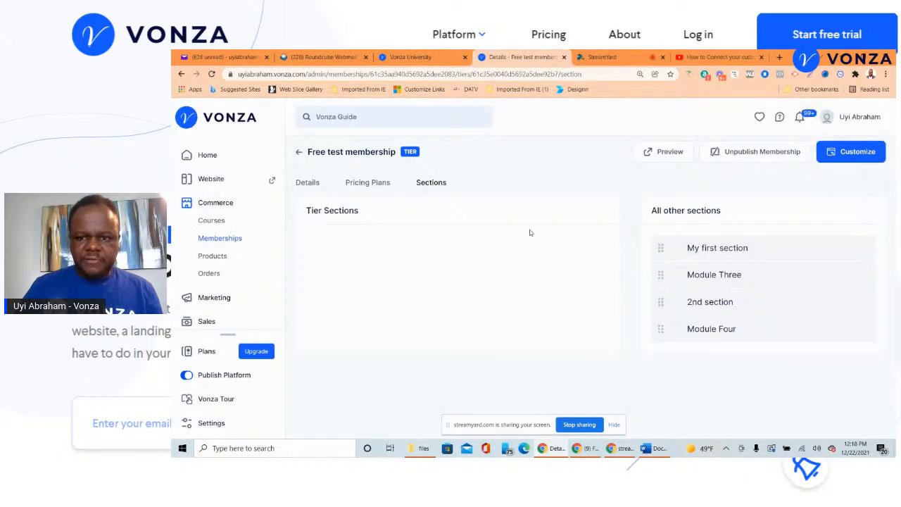
# - Add My first section to the Free test tier and preview it as a logged-in member
pyautogui.moveTo(661, 246); pyautogui.dragTo(354, 248)
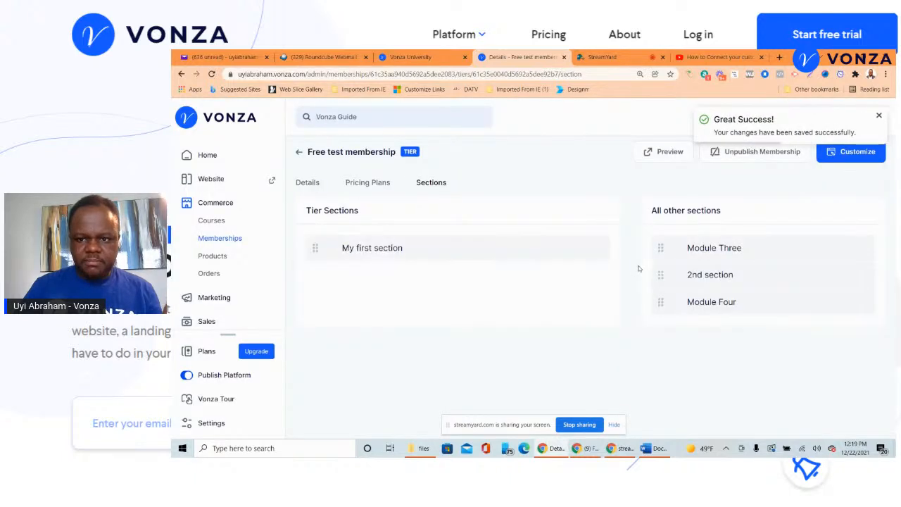
pyautogui.click(675, 153)
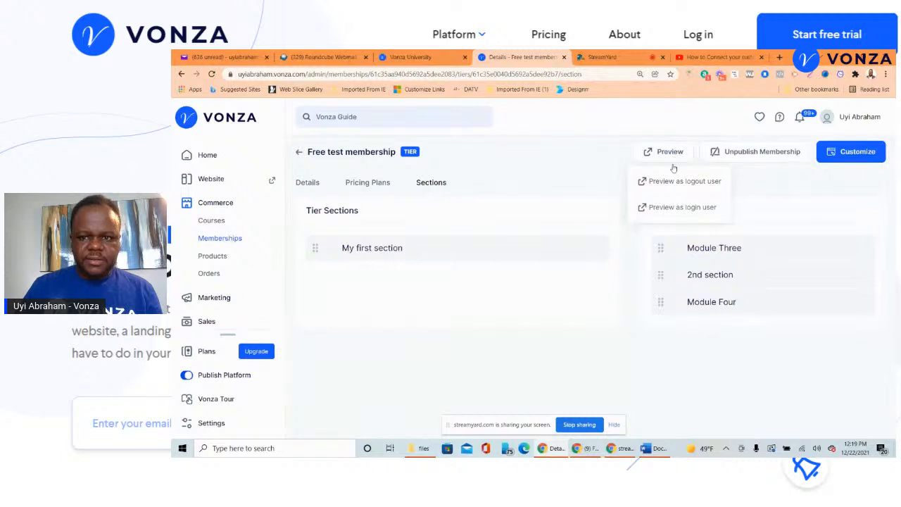
pyautogui.click(681, 209)
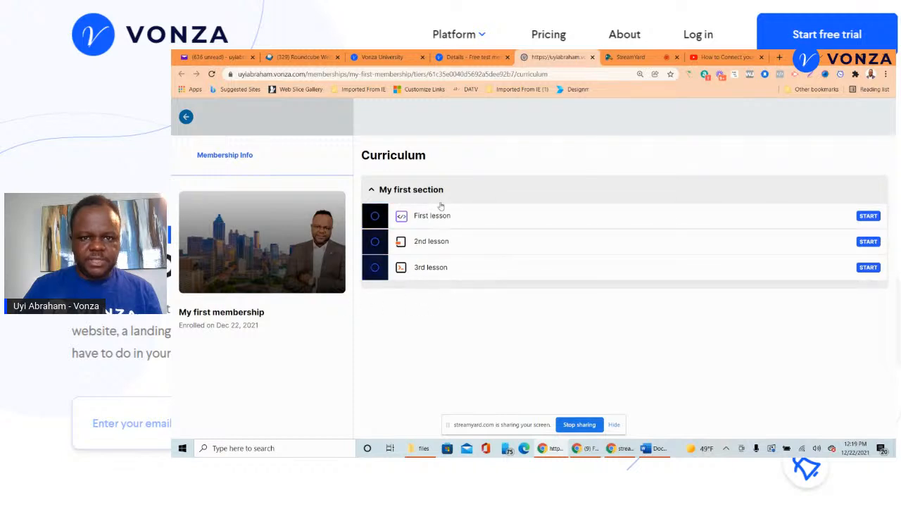
# - Return to the Free test admin page and open My first membership's website builder
pyautogui.click(471, 56)
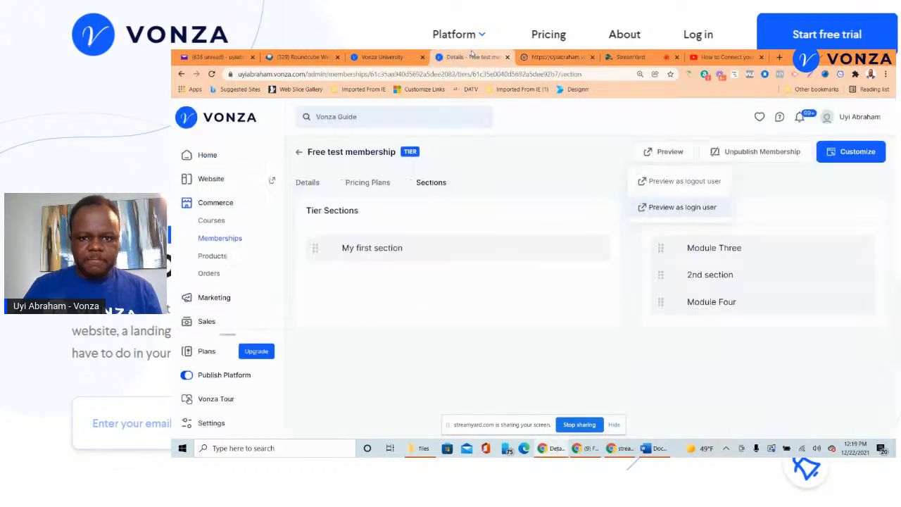
pyautogui.click(656, 347)
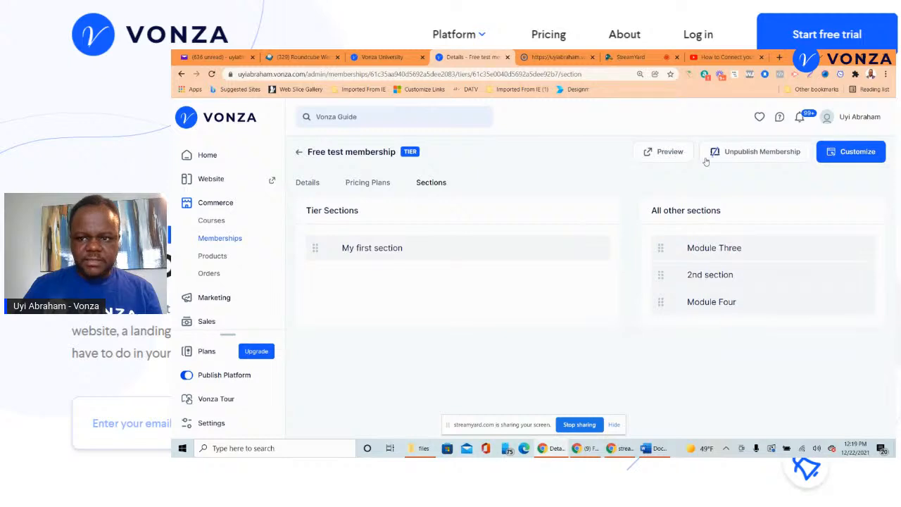
pyautogui.click(851, 151)
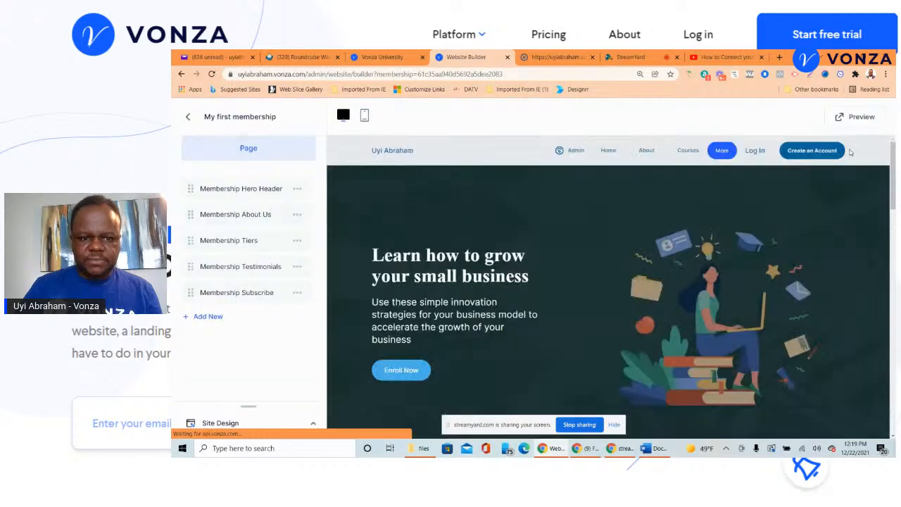
# - Review the page's blocks: Hero Header, About Us, Tiers, Testimonials and Subscribe
pyautogui.scroll(-5, 531, 277)
pyautogui.scroll(5, 532, 277)
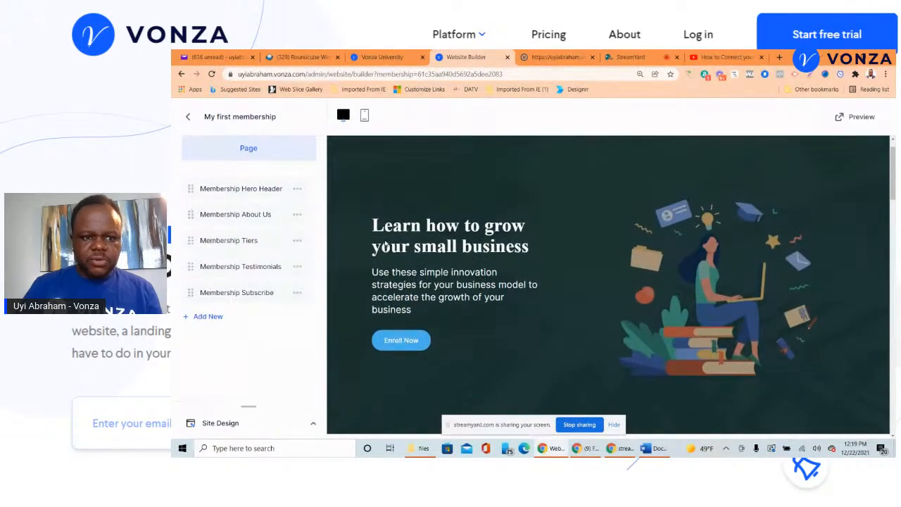
pyautogui.scroll(-5, 394, 258)
pyautogui.scroll(-10, 396, 259)
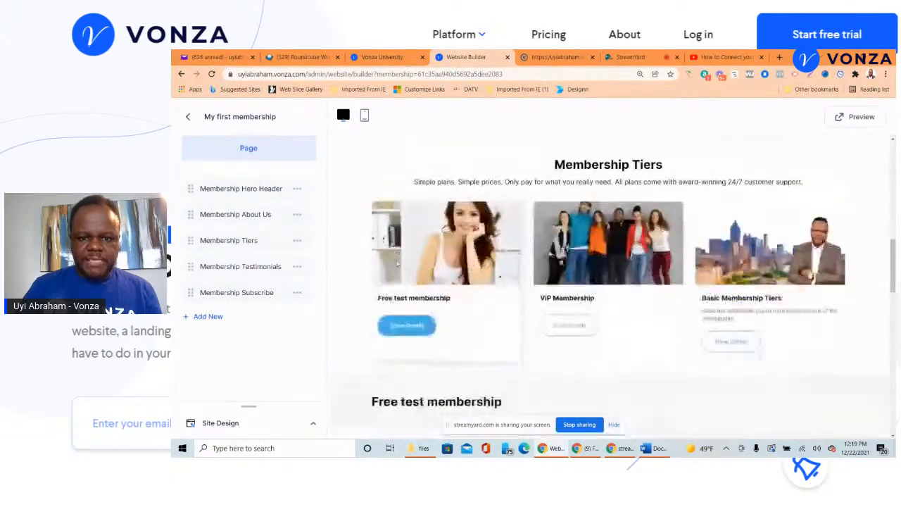
pyautogui.scroll(-3, 398, 262)
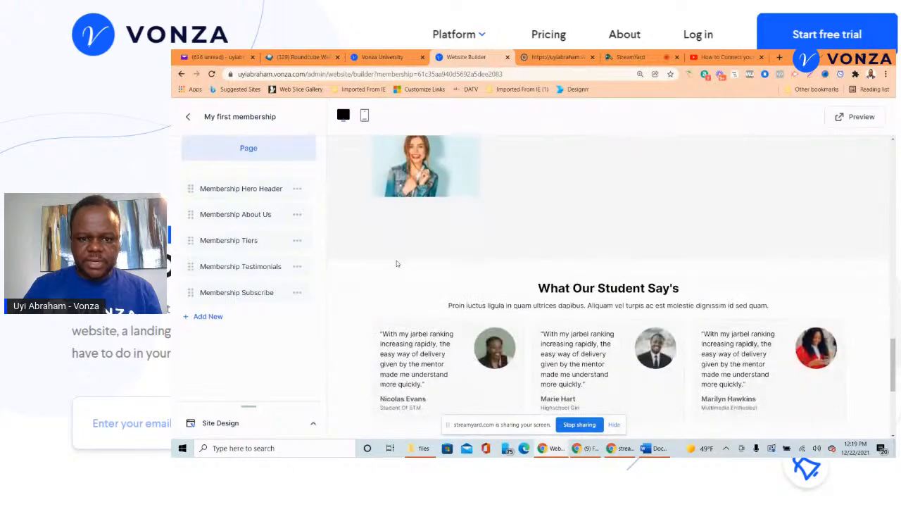
pyautogui.scroll(12, 398, 262)
pyautogui.scroll(6, 398, 262)
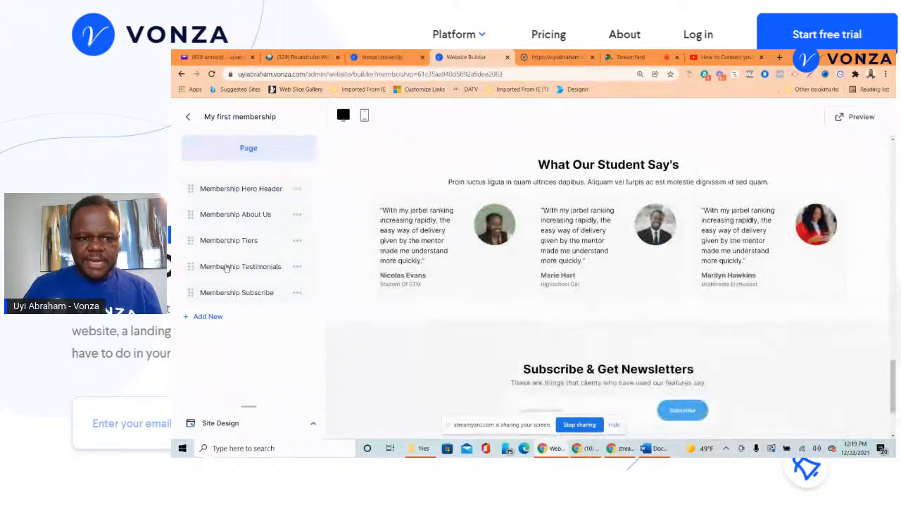
# - Check the Add New blocks and elements (Text, Custom HTML, Image), then return to membership Details
pyautogui.click(207, 316)
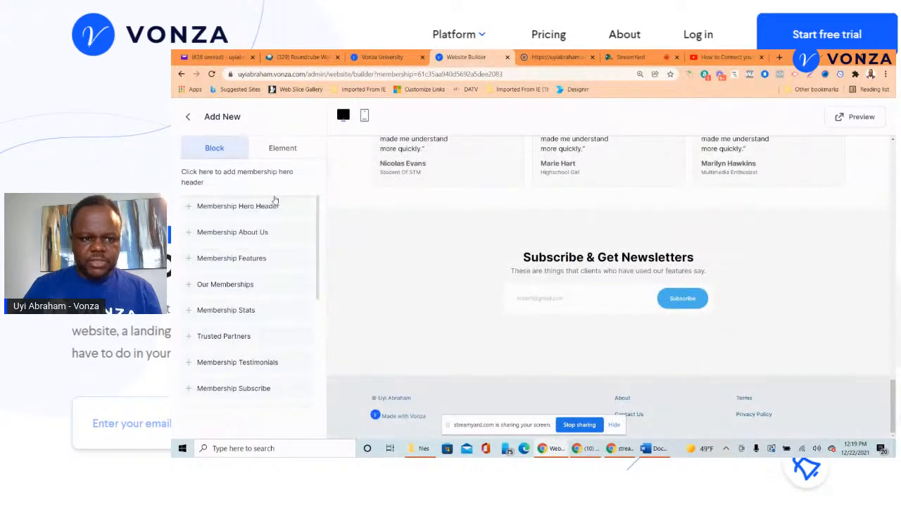
pyautogui.scroll(-2, 240, 331)
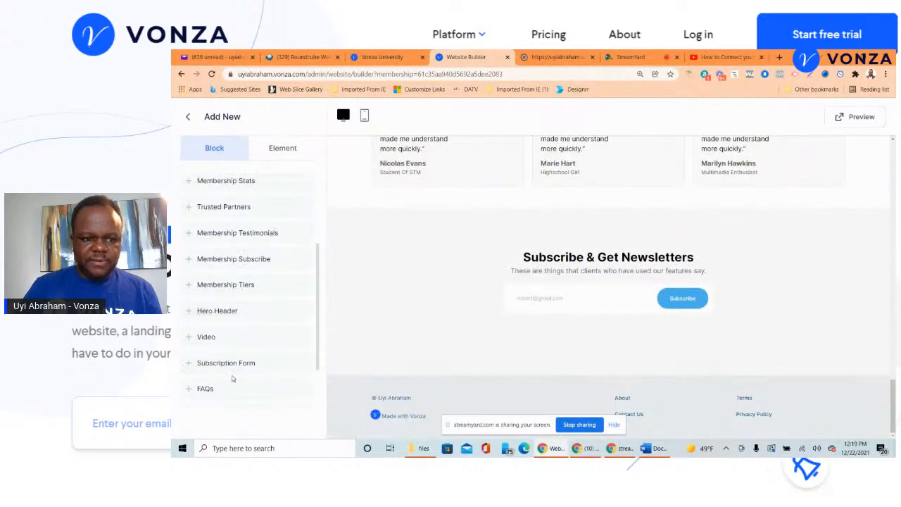
pyautogui.click(284, 148)
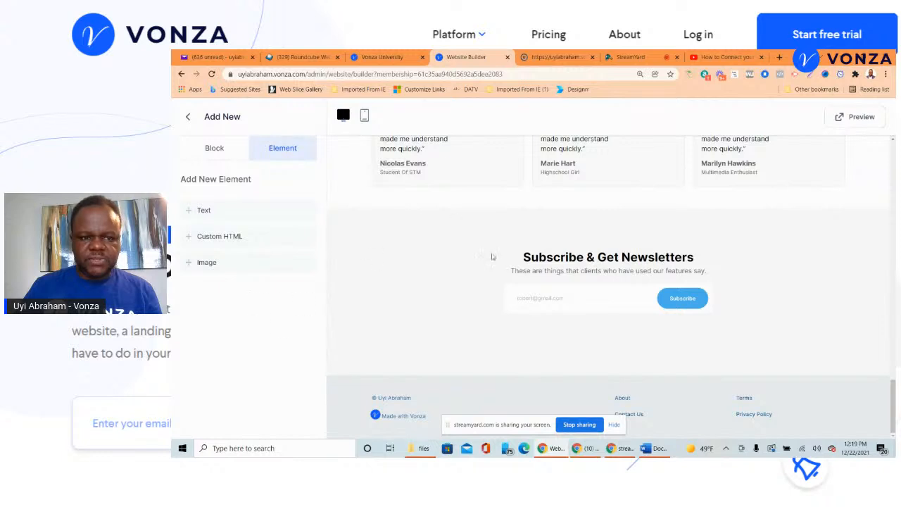
pyautogui.scroll(5, 419, 196)
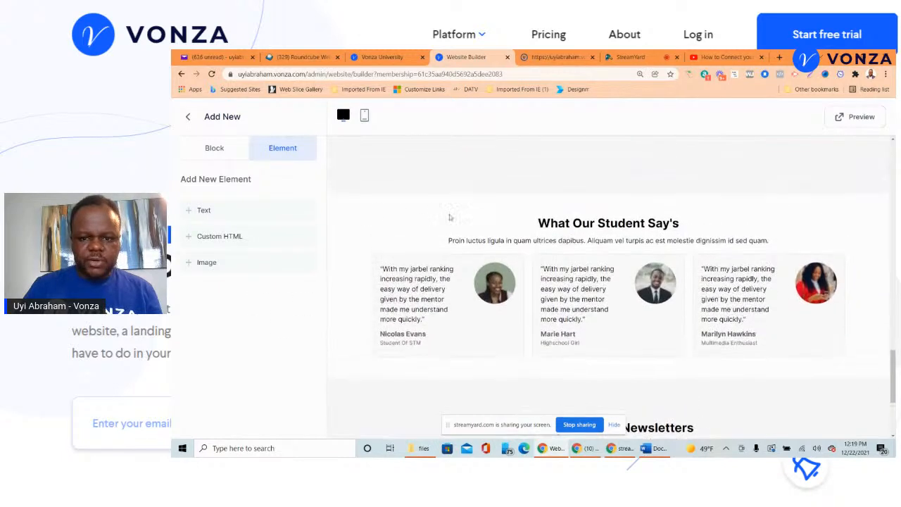
pyautogui.scroll(2, 369, 207)
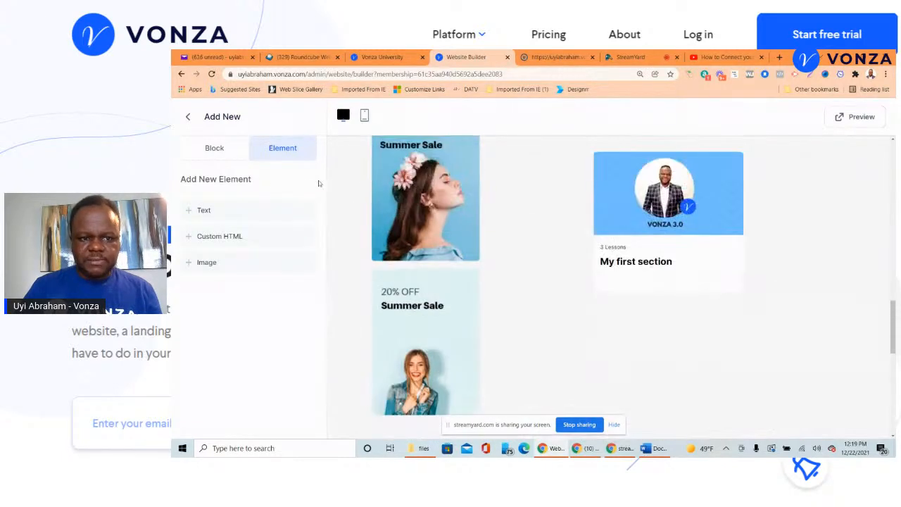
pyautogui.click(189, 119)
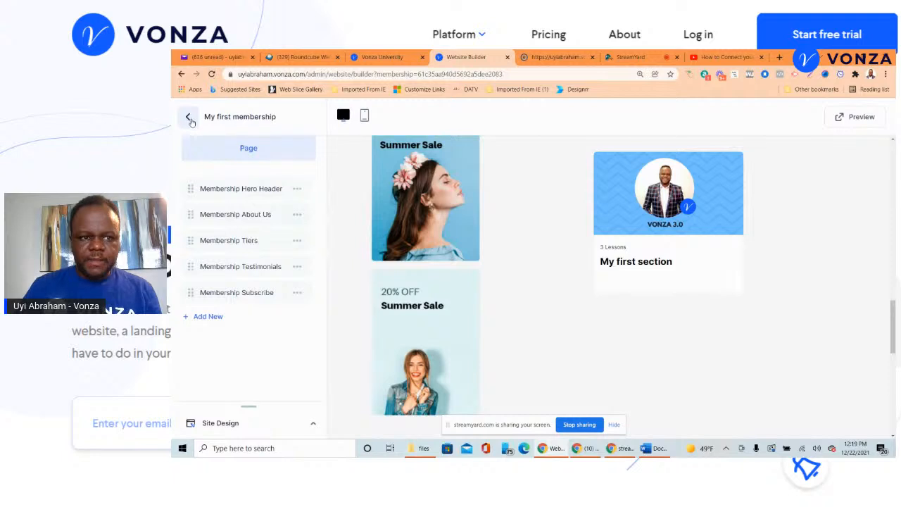
pyautogui.click(190, 117)
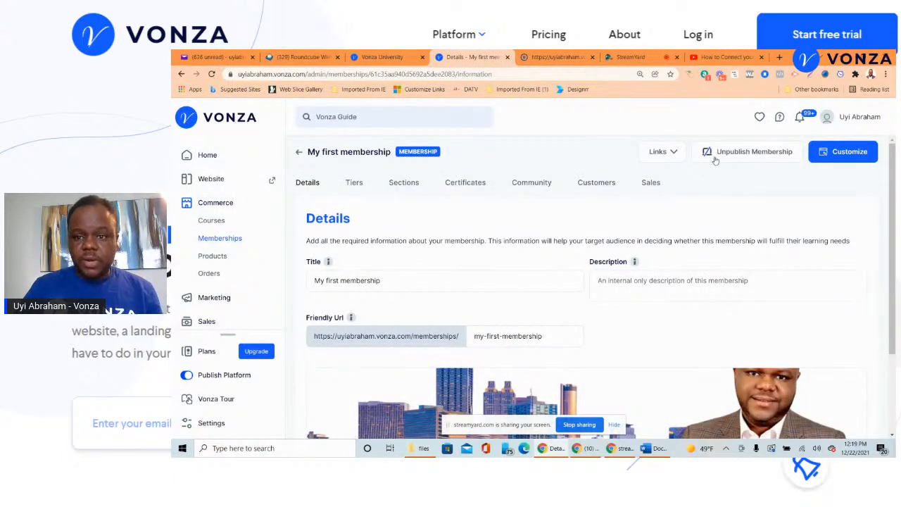
# - Copy the public membership link and load it in a private browsing window
pyautogui.click(678, 151)
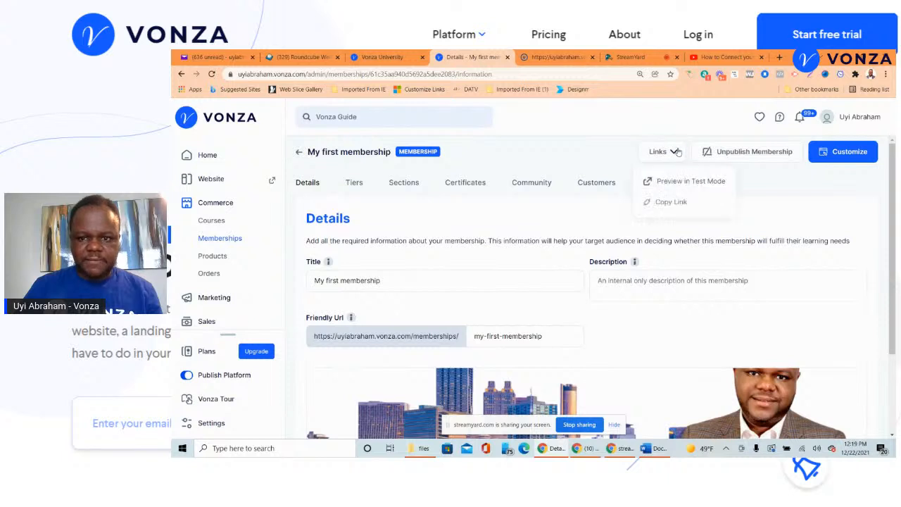
pyautogui.click(680, 202)
pyautogui.click(886, 74)
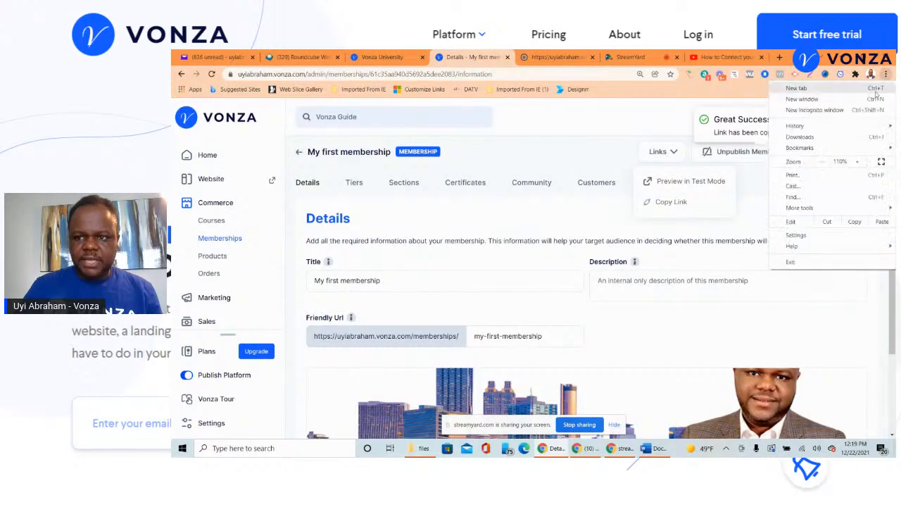
pyautogui.click(828, 105)
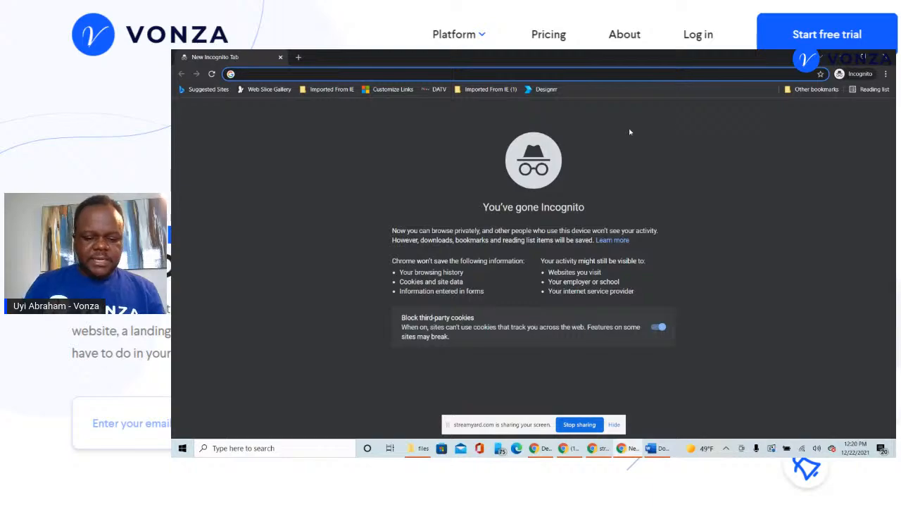
pyautogui.hotkey('ctrl', 'v')
pyautogui.press('Return')
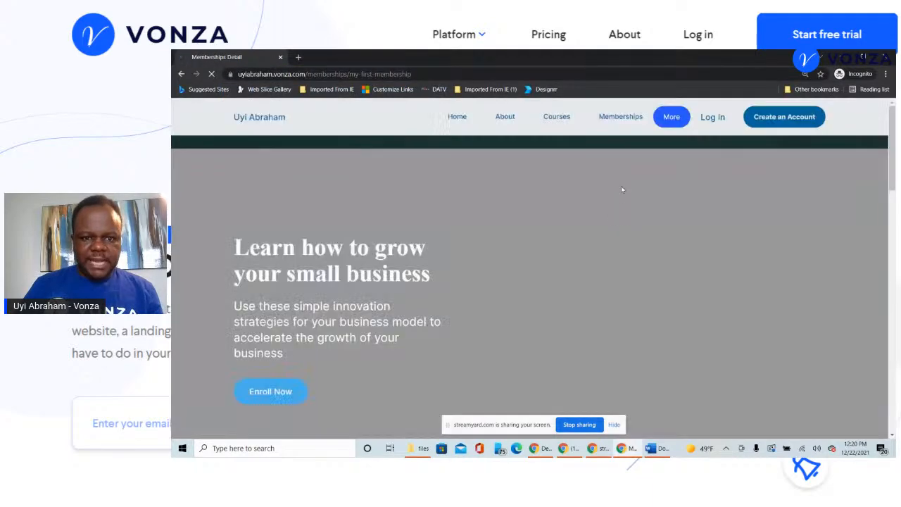
# - Look over the public page and open My first section, whose lesson is locked
pyautogui.scroll(-10, 617, 215)
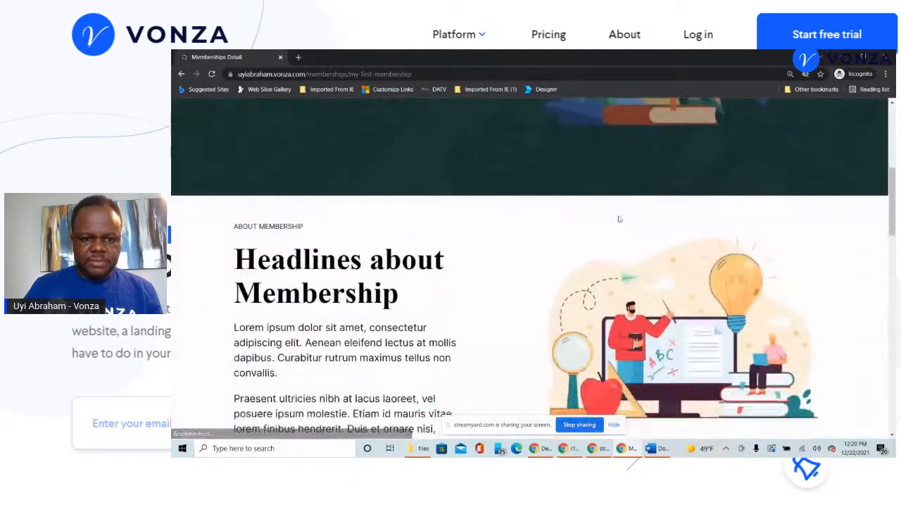
pyautogui.scroll(10, 621, 220)
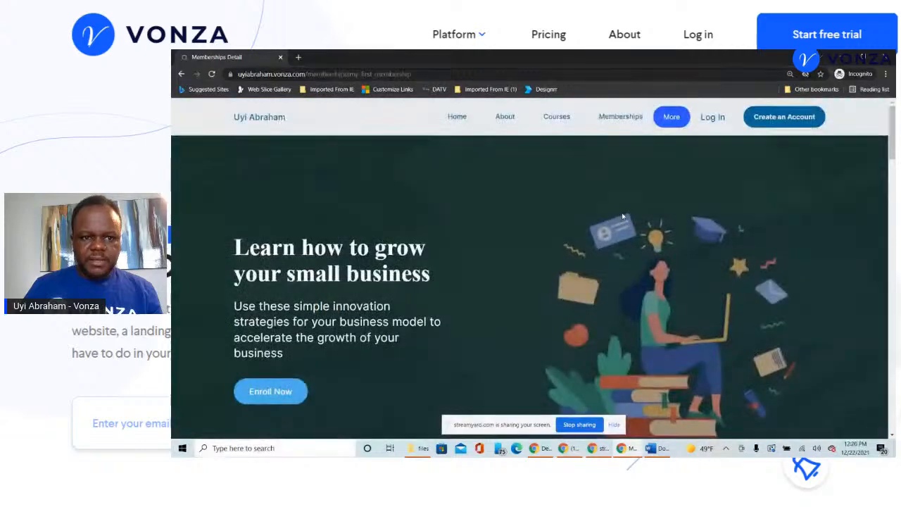
pyautogui.scroll(-5, 577, 214)
pyautogui.scroll(-5, 584, 208)
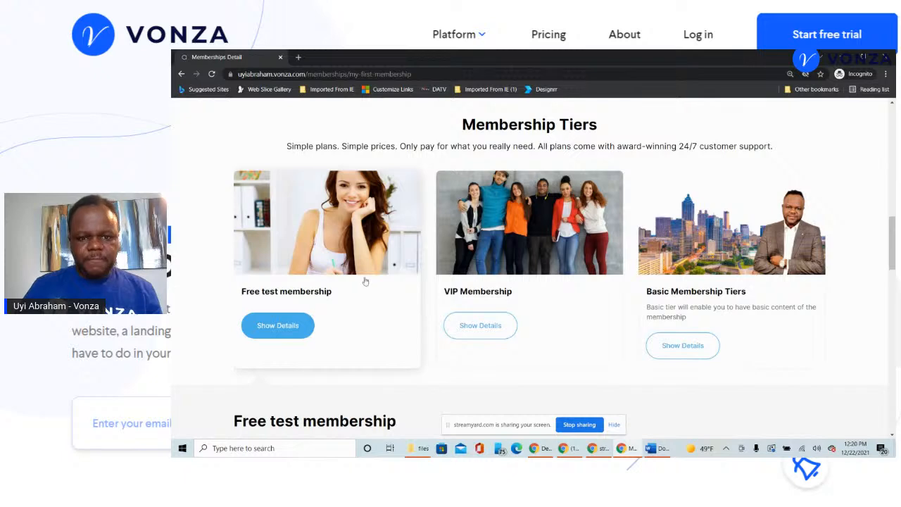
pyautogui.scroll(-10, 761, 264)
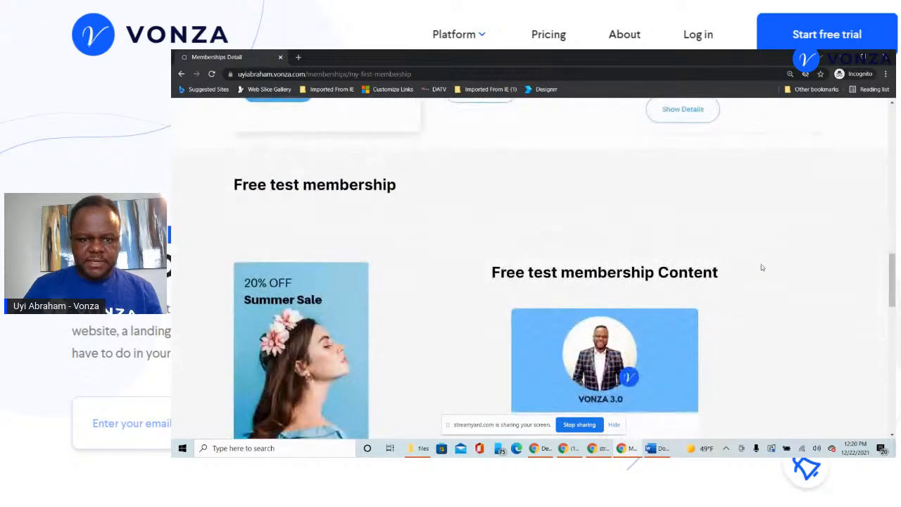
pyautogui.scroll(10, 566, 273)
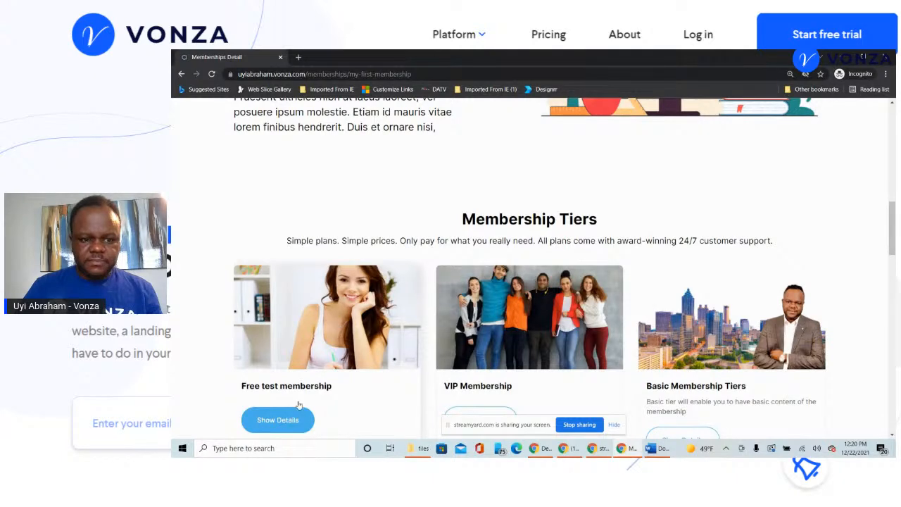
pyautogui.scroll(-10, 321, 340)
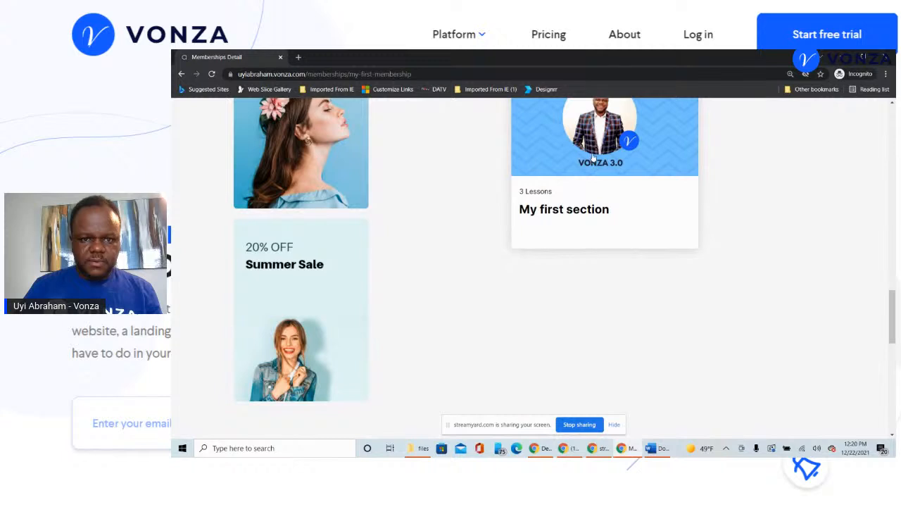
pyautogui.scroll(1, 633, 213)
pyautogui.scroll(2, 634, 213)
pyautogui.click(635, 212)
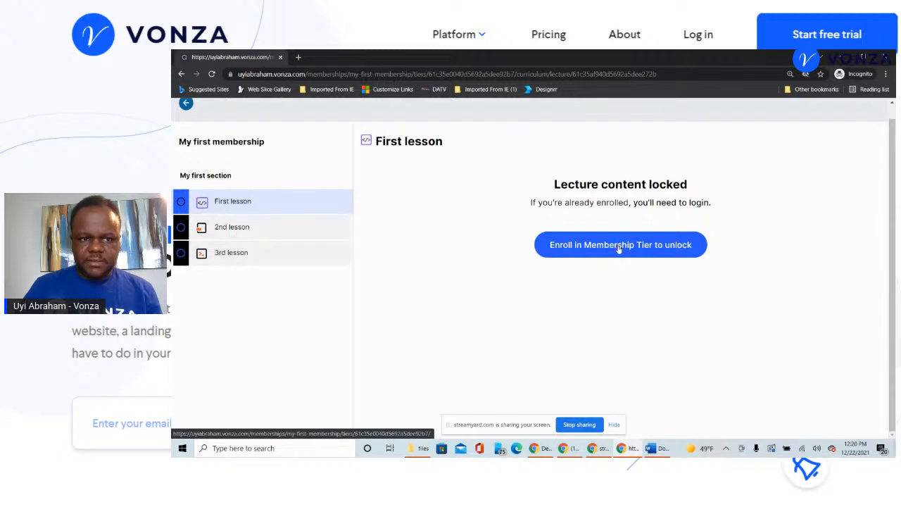
pyautogui.scroll(1, 612, 252)
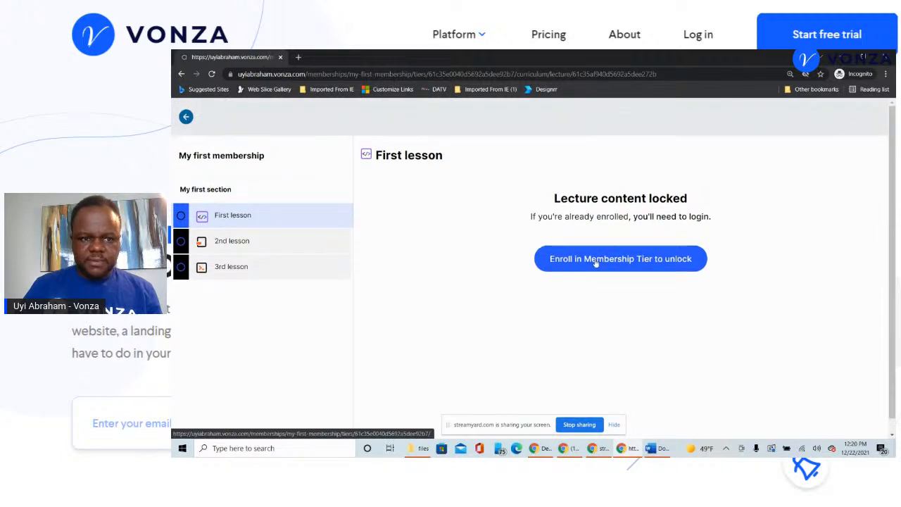
pyautogui.scroll(-1, 613, 246)
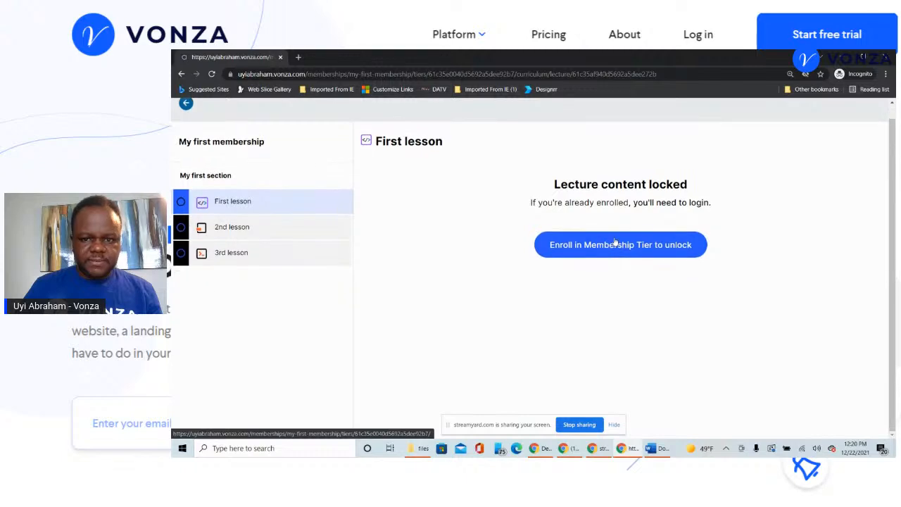
pyautogui.scroll(1, 613, 247)
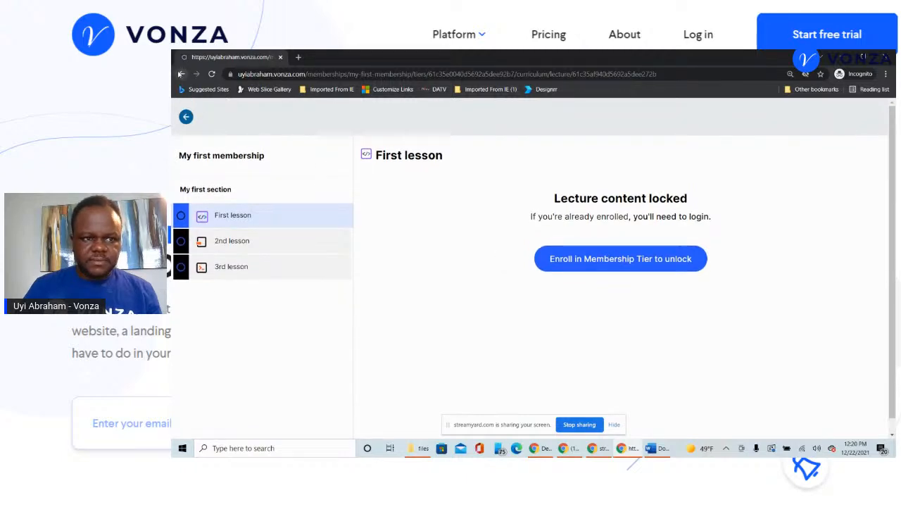
# - Recheck the first lesson from the public page, then switch back to the admin Details window
pyautogui.click(181, 74)
pyautogui.scroll(-10, 394, 226)
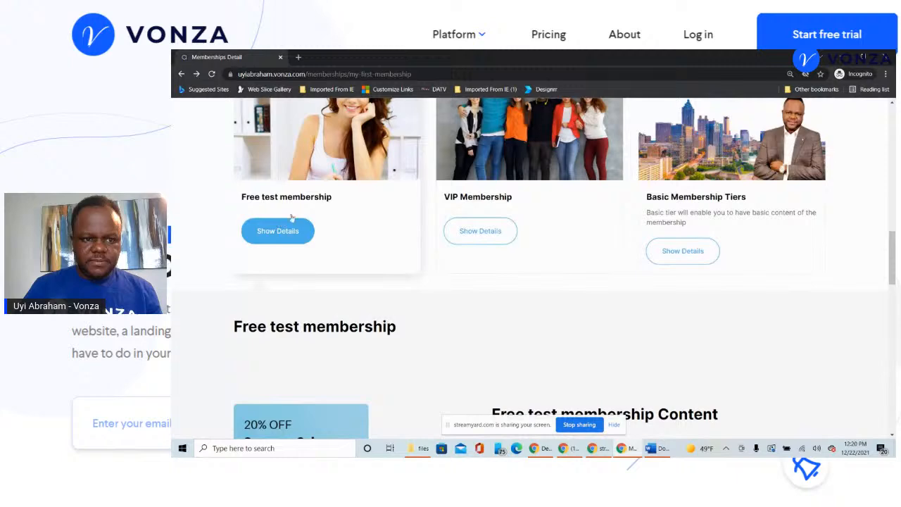
pyautogui.scroll(3, 299, 162)
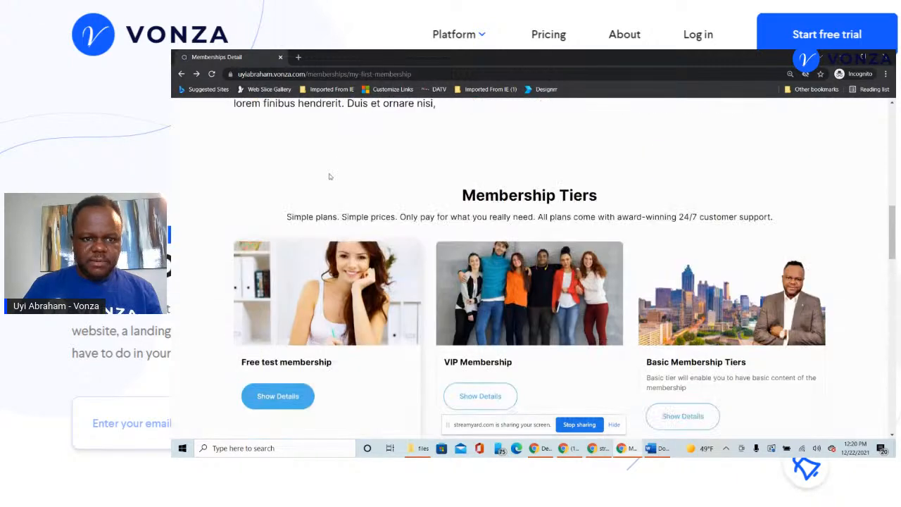
pyautogui.scroll(-4, 350, 330)
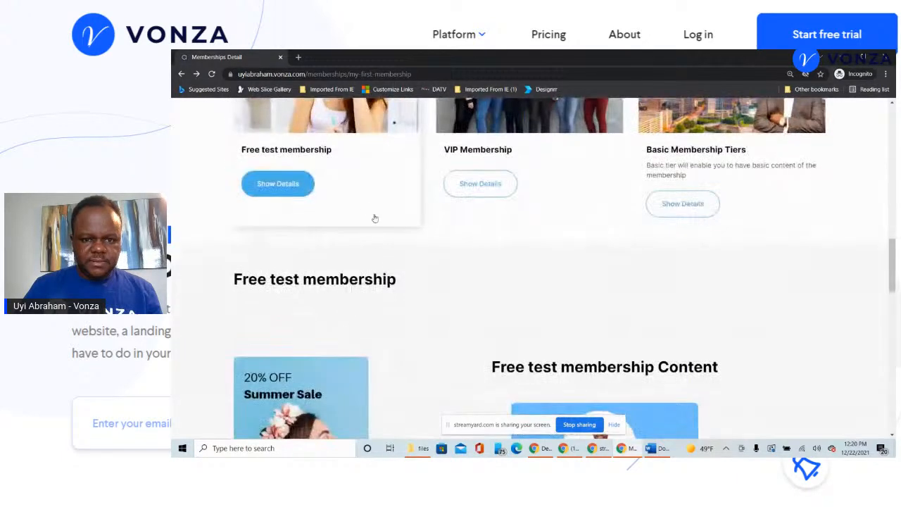
pyautogui.scroll(3, 397, 202)
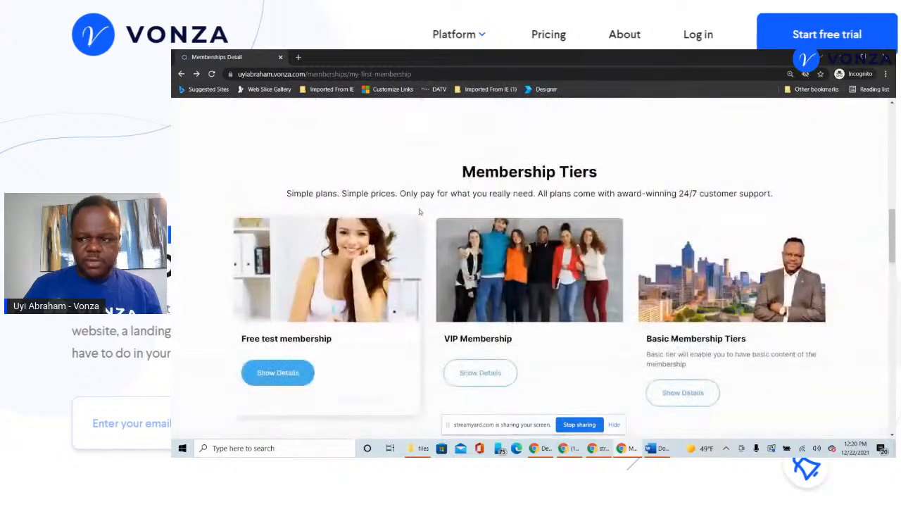
pyautogui.scroll(1, 435, 222)
pyautogui.scroll(-2, 423, 220)
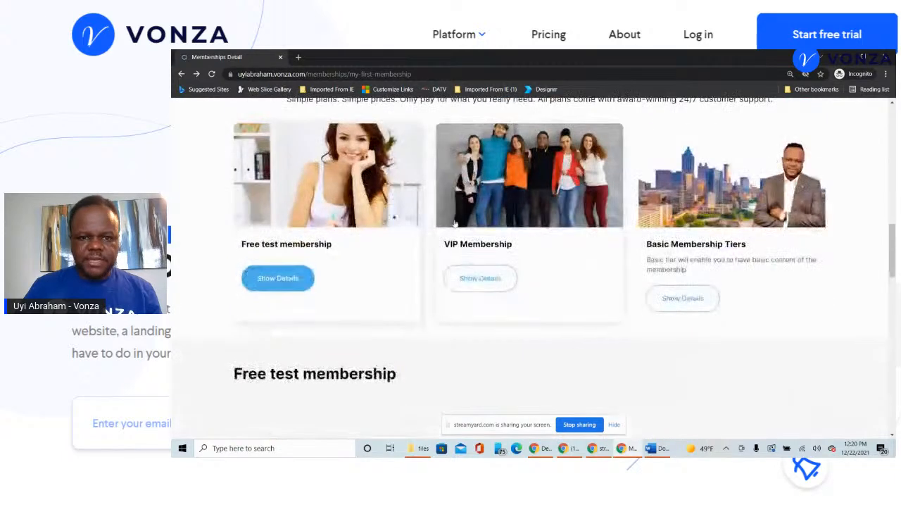
pyautogui.scroll(4, 402, 217)
pyautogui.scroll(5, 387, 214)
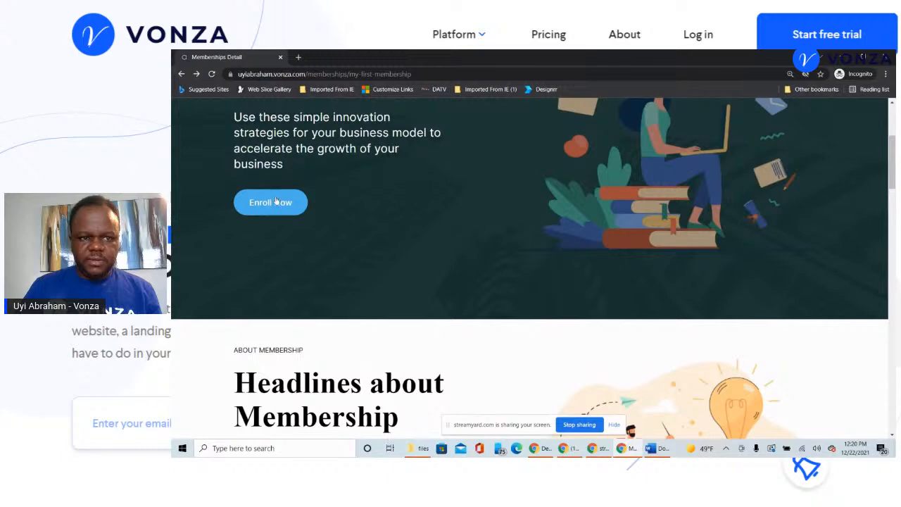
pyautogui.scroll(3, 291, 218)
pyautogui.scroll(-2, 290, 305)
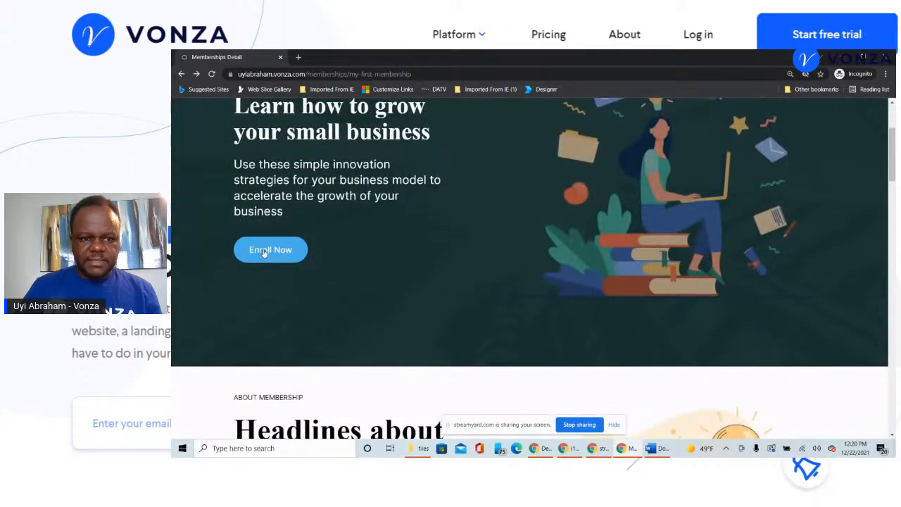
pyautogui.scroll(2, 298, 241)
pyautogui.scroll(-3, 395, 222)
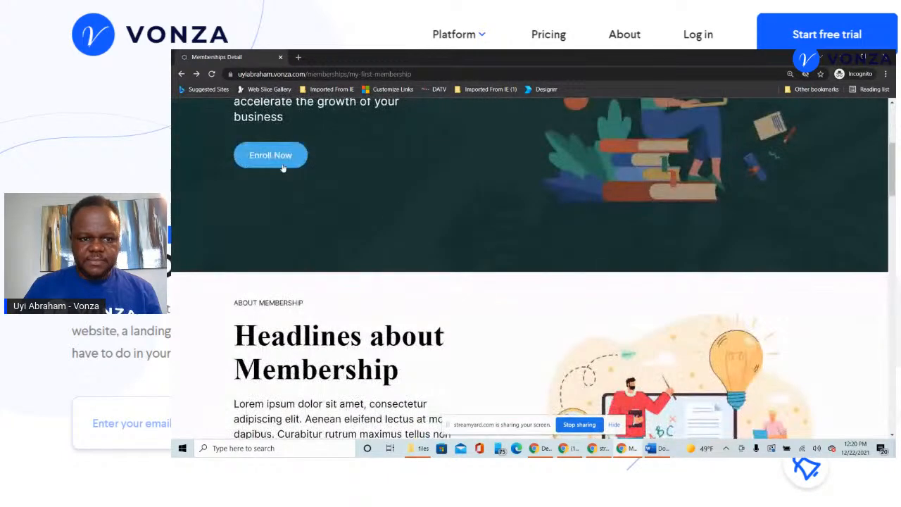
pyautogui.scroll(-2, 455, 273)
pyautogui.scroll(-10, 455, 273)
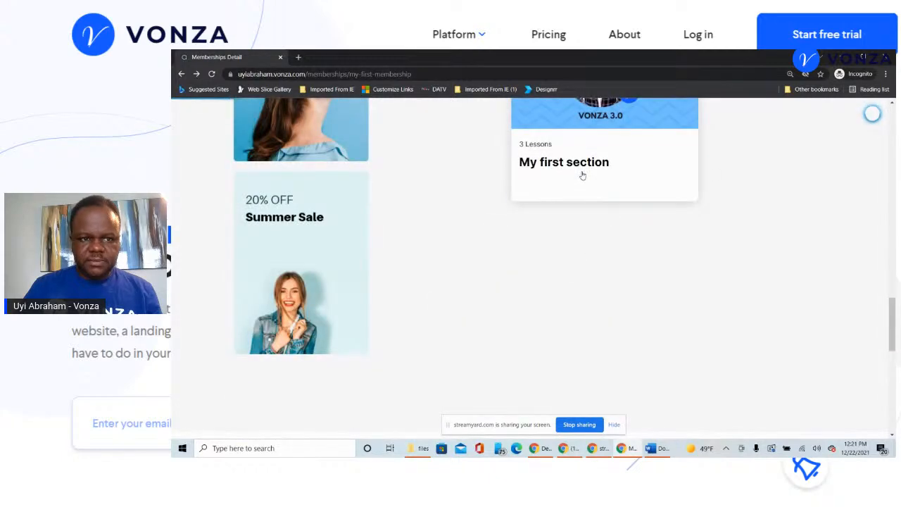
pyautogui.click(582, 174)
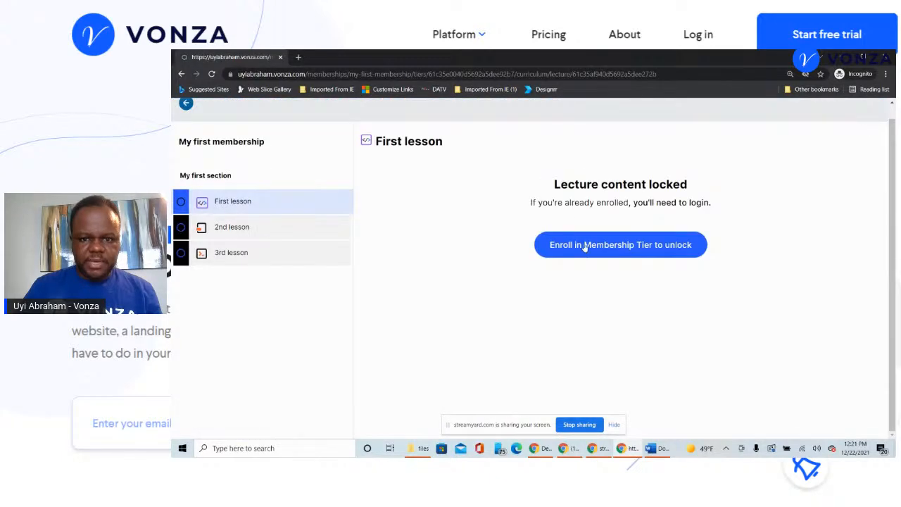
pyautogui.click(181, 74)
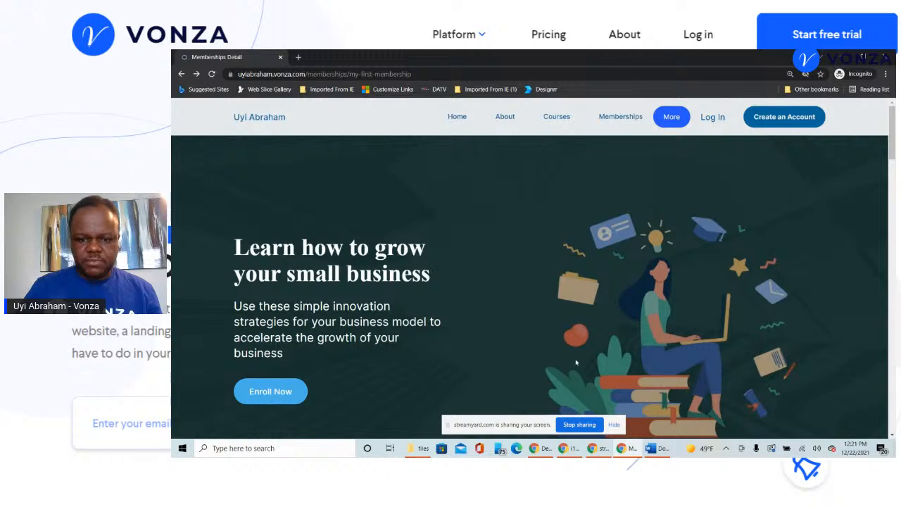
pyautogui.click(549, 451)
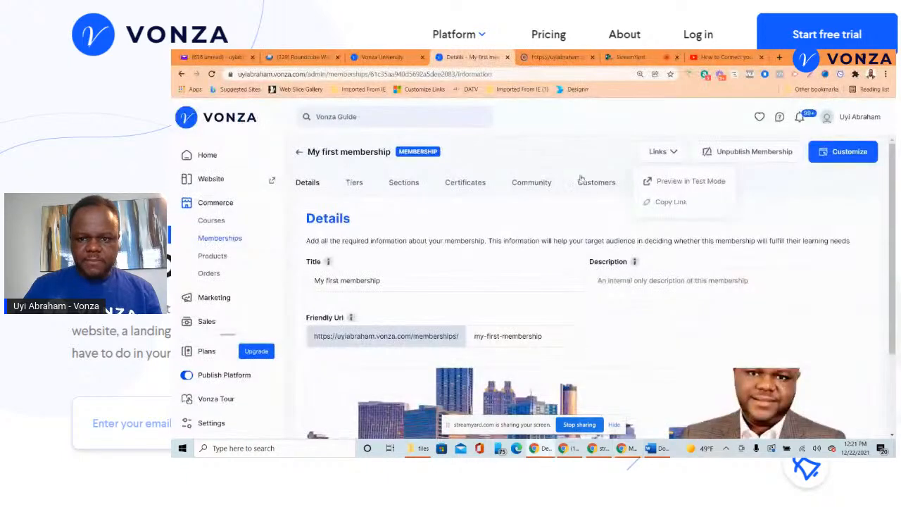
# - Close the Links dropdown and go to My first membership's Community page
pyautogui.click(575, 238)
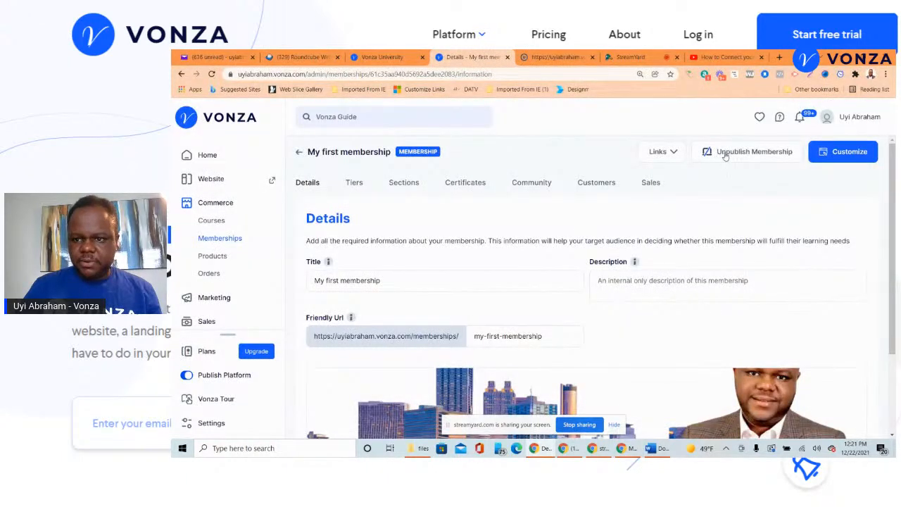
pyautogui.scroll(-2, 457, 210)
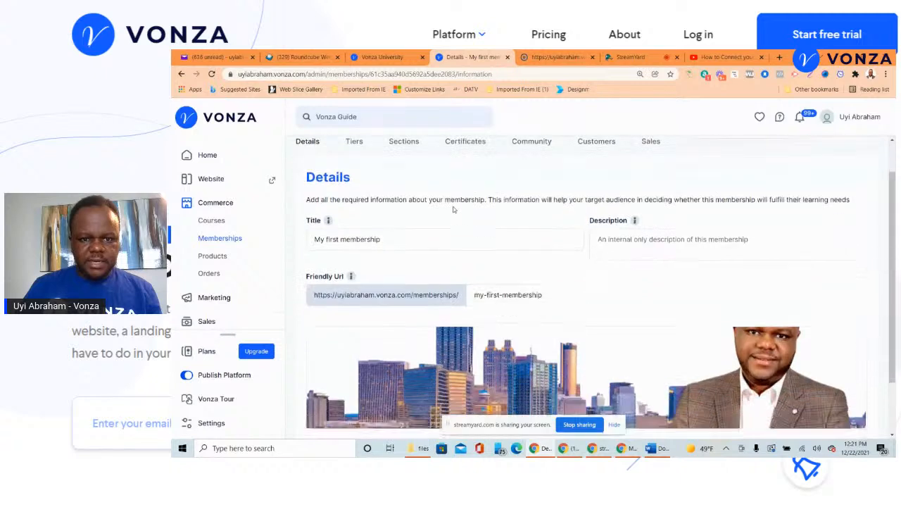
pyautogui.scroll(2, 460, 210)
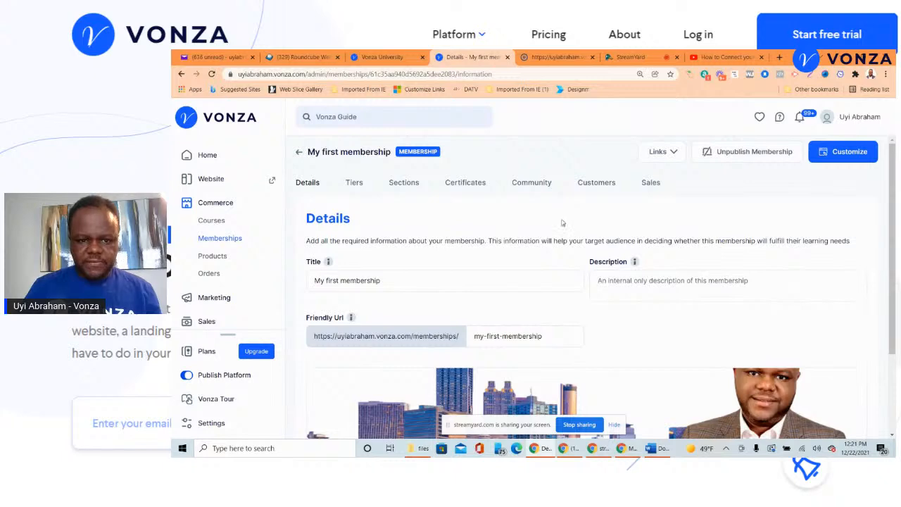
pyautogui.scroll(-1, 563, 224)
pyautogui.scroll(1, 556, 218)
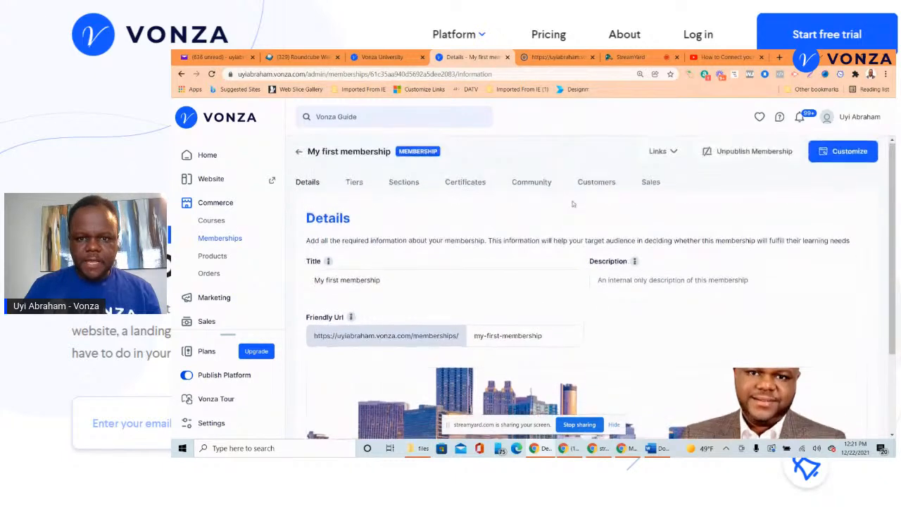
pyautogui.click(532, 183)
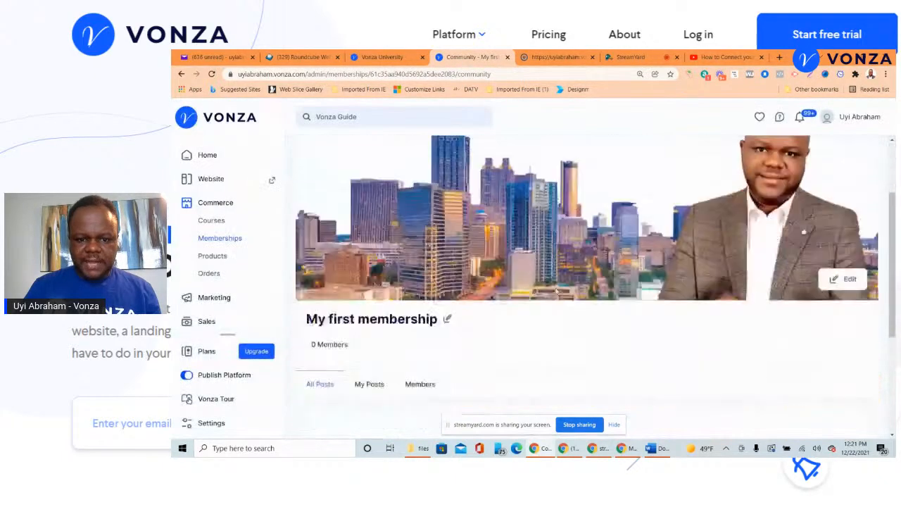
pyautogui.scroll(-3, 458, 268)
pyautogui.scroll(-1, 457, 268)
# - Create a community post with the content 'Hello all' and save it
pyautogui.click(579, 386)
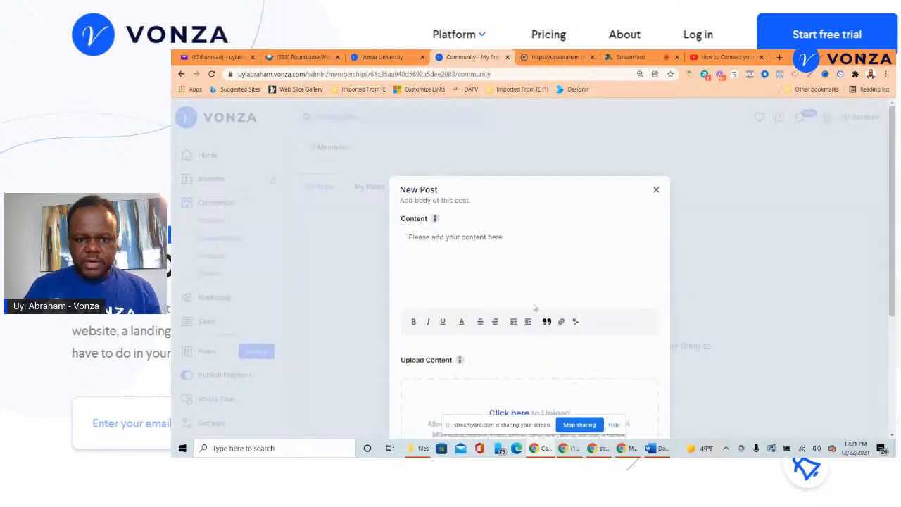
pyautogui.click(482, 241)
pyautogui.write('Hello all')
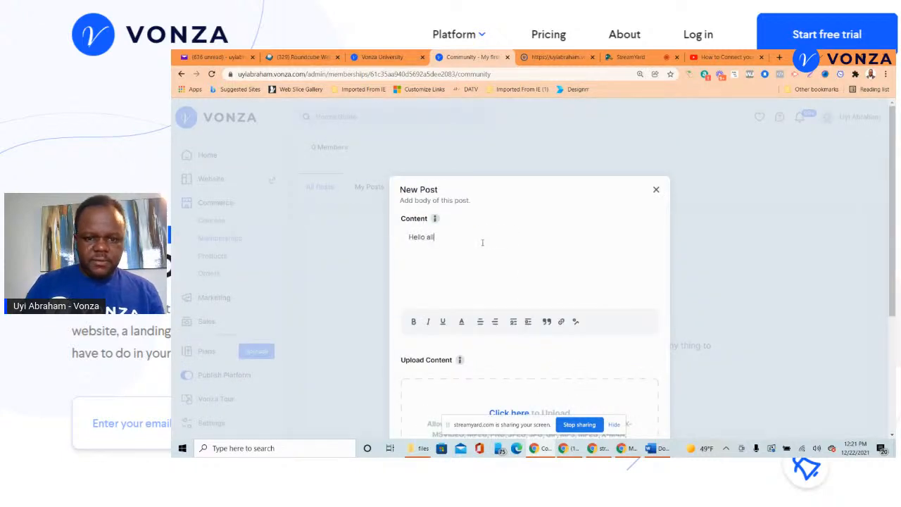
pyautogui.scroll(-3, 483, 242)
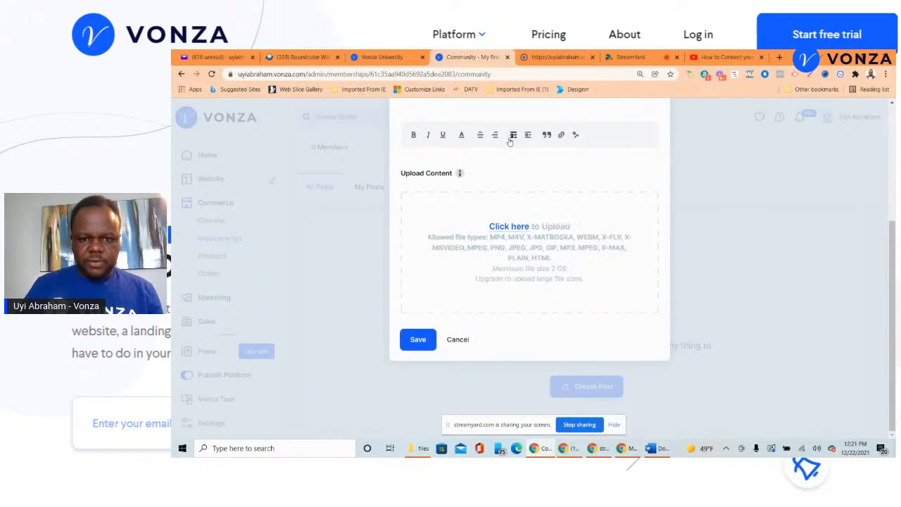
pyautogui.scroll(3, 476, 254)
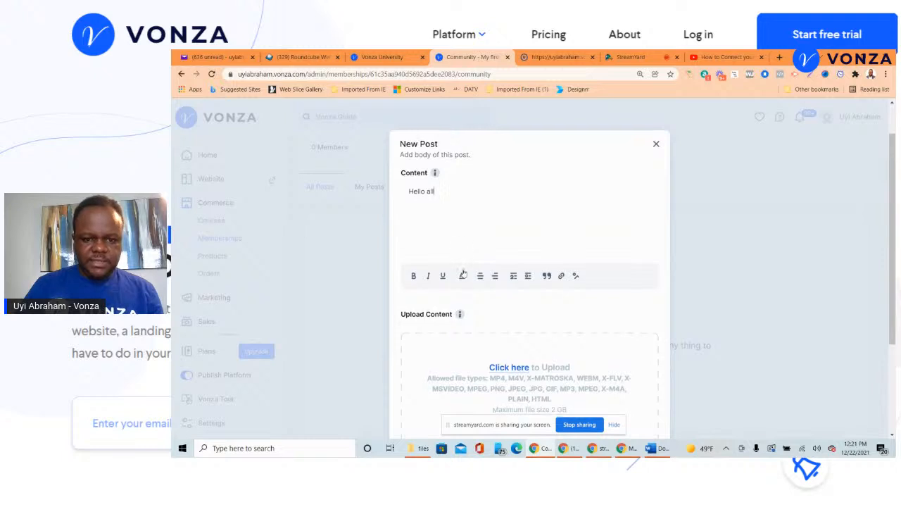
pyautogui.scroll(-3, 477, 240)
pyautogui.click(419, 340)
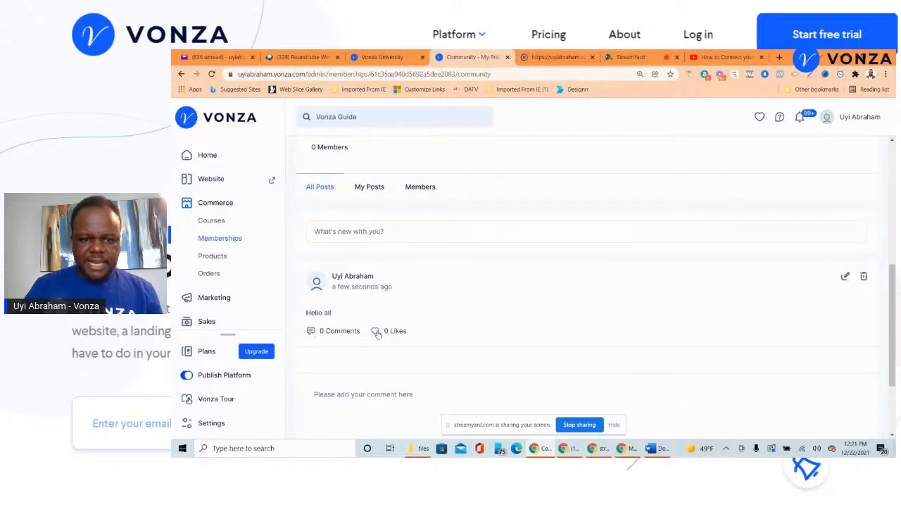
pyautogui.scroll(-1, 410, 339)
pyautogui.scroll(1, 402, 328)
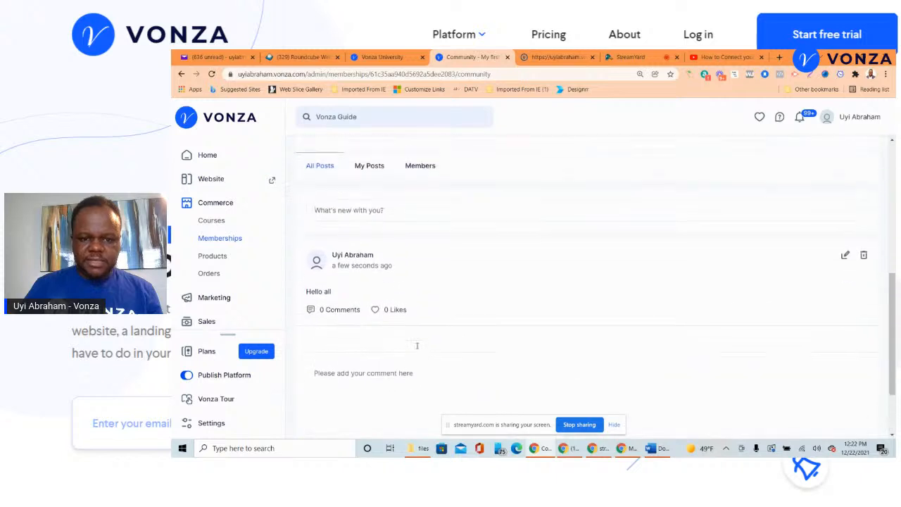
pyautogui.scroll(-2, 396, 317)
pyautogui.scroll(2, 354, 278)
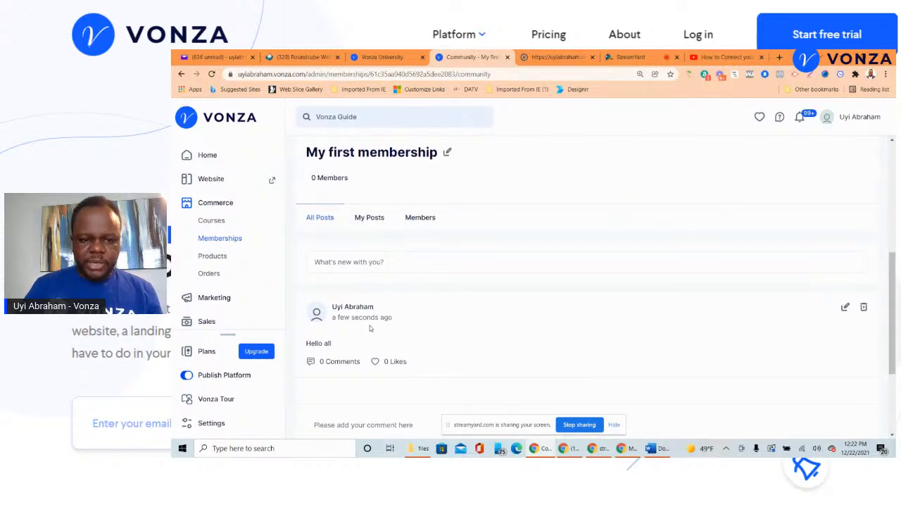
pyautogui.scroll(2, 381, 310)
pyautogui.scroll(-2, 407, 285)
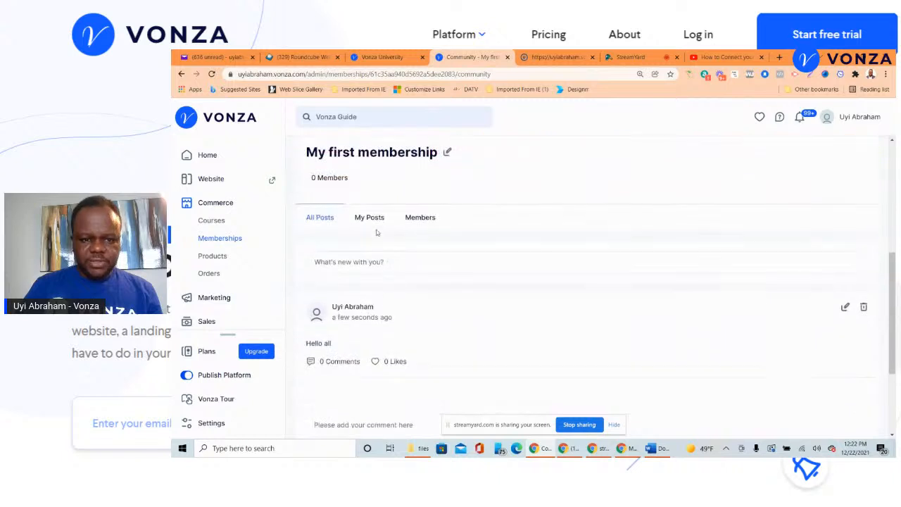
pyautogui.click(369, 219)
pyautogui.scroll(-1, 395, 217)
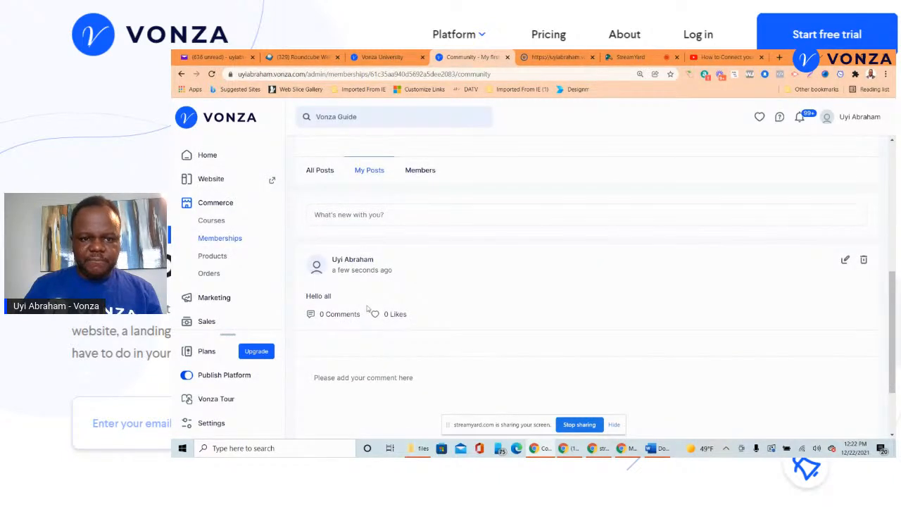
pyautogui.click(420, 172)
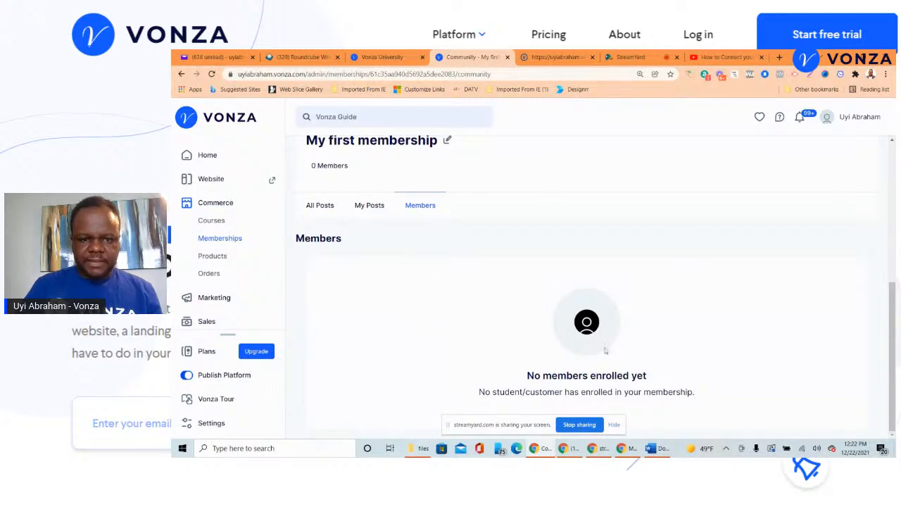
pyautogui.click(322, 207)
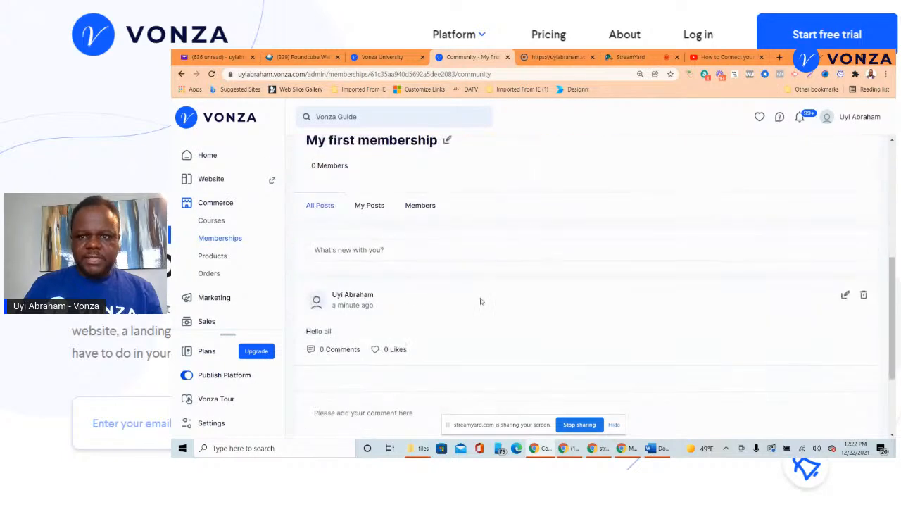
pyautogui.click(633, 58)
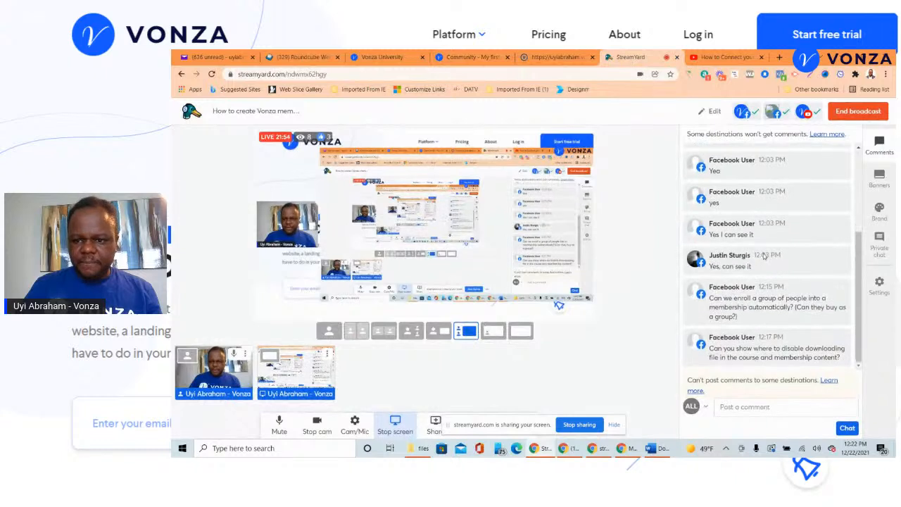
pyautogui.scroll(1, 763, 229)
pyautogui.scroll(-1, 760, 230)
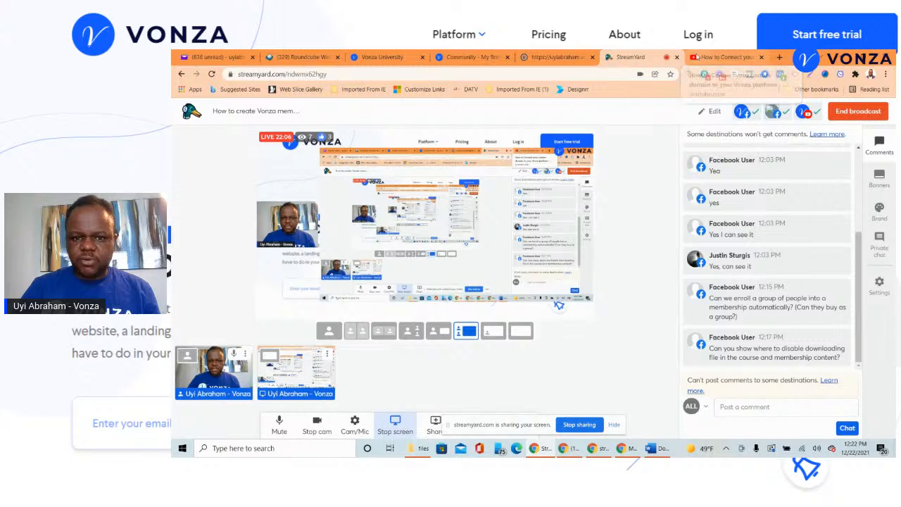
pyautogui.click(725, 58)
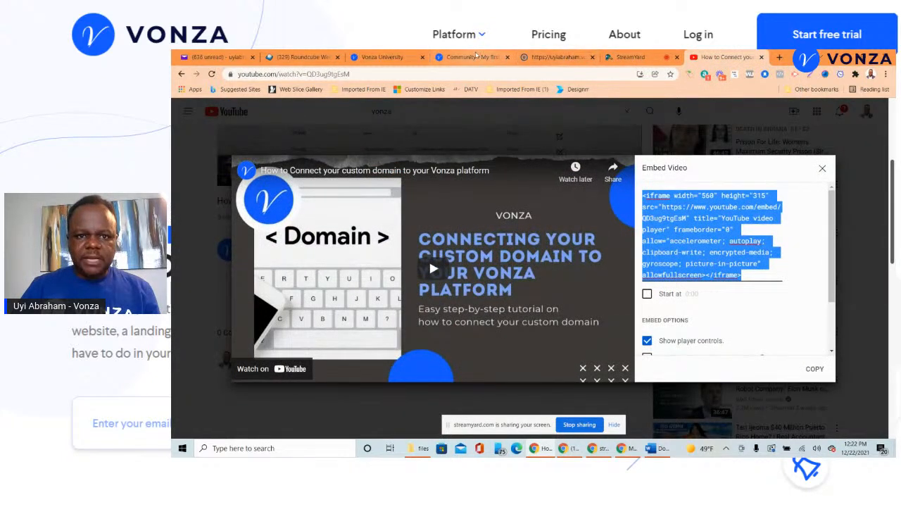
pyautogui.click(477, 57)
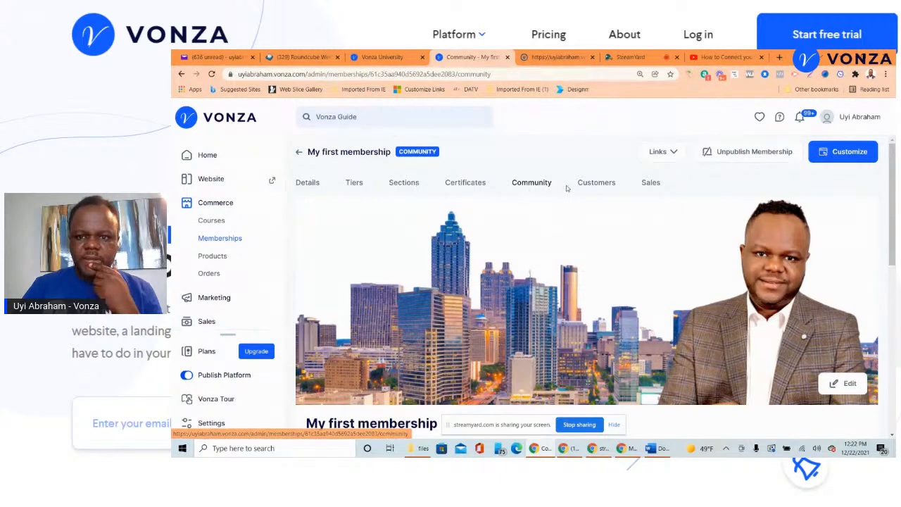
# - Open the membership's Customers page, which shows no customers yet, and toggle the Links dropdown
pyautogui.click(598, 183)
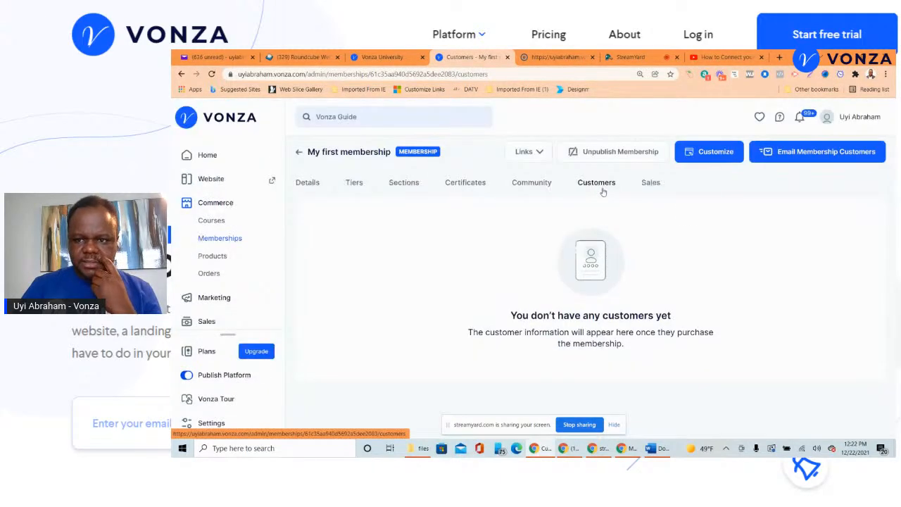
pyautogui.click(538, 158)
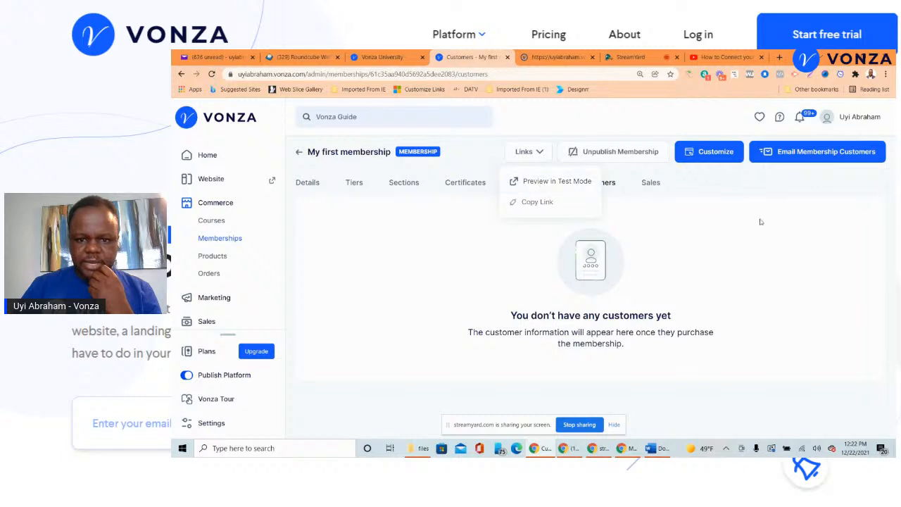
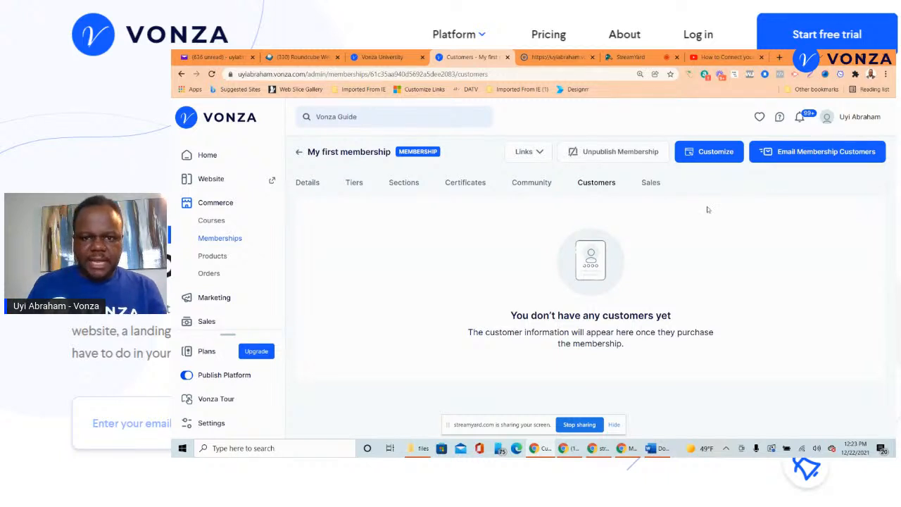
# - Switch to the StreamYard broadcast studio to read the viewer comments
pyautogui.click(650, 55)
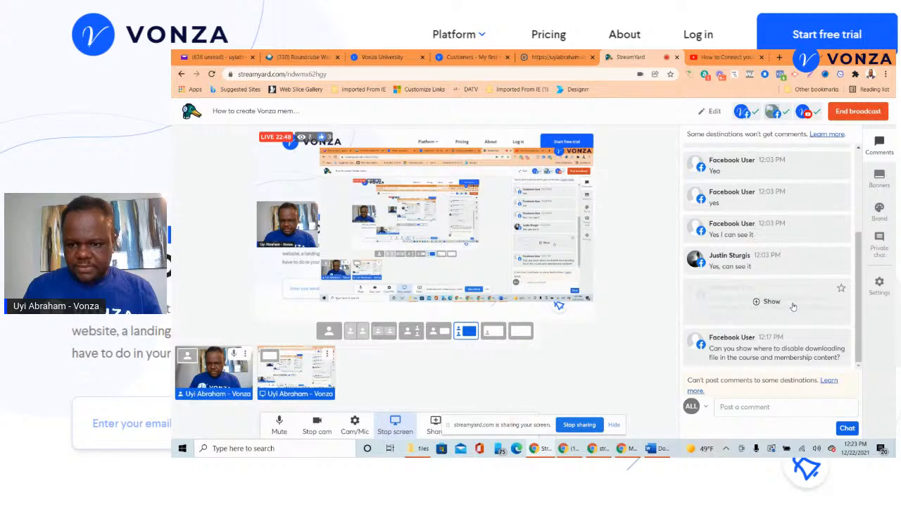
# - Show the hidden download question, then open My first membership's Sections page in Vonza
pyautogui.click(782, 302)
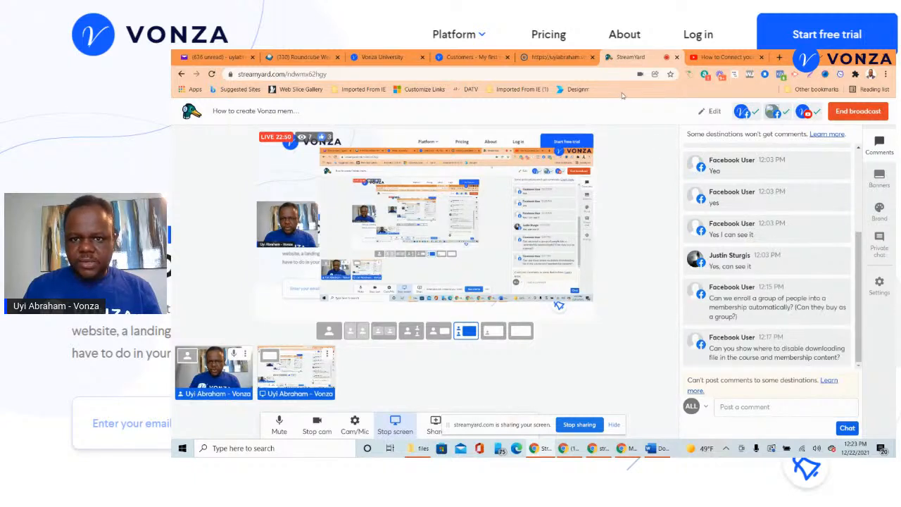
pyautogui.click(497, 55)
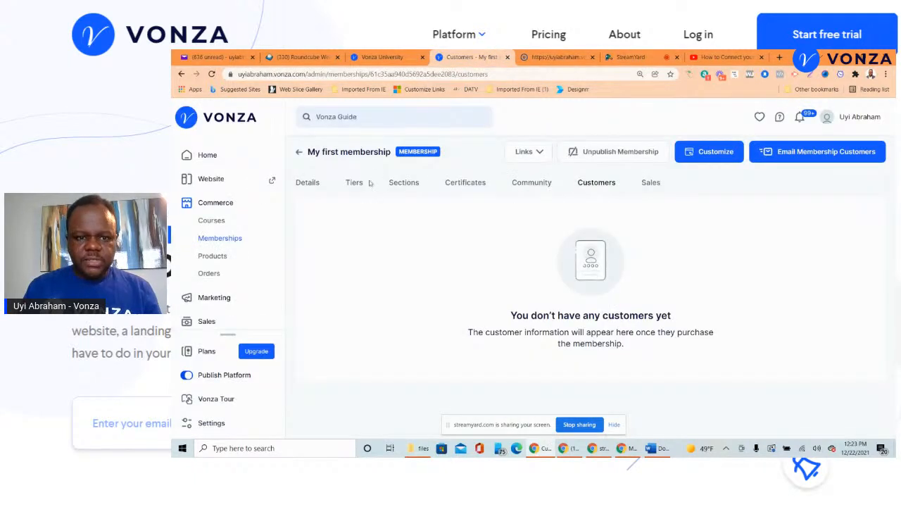
pyautogui.click(399, 182)
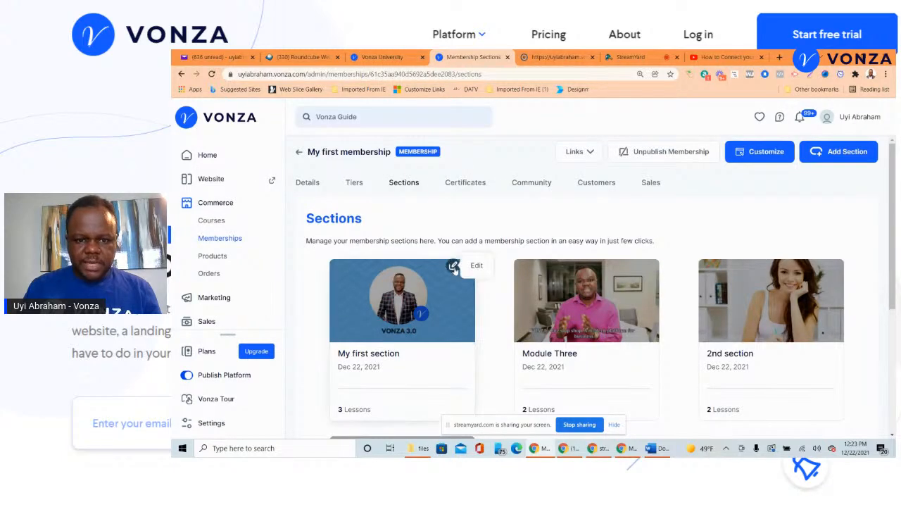
# - Browse My first section's First and 3rd lessons, then open the 2nd lesson
pyautogui.click(458, 272)
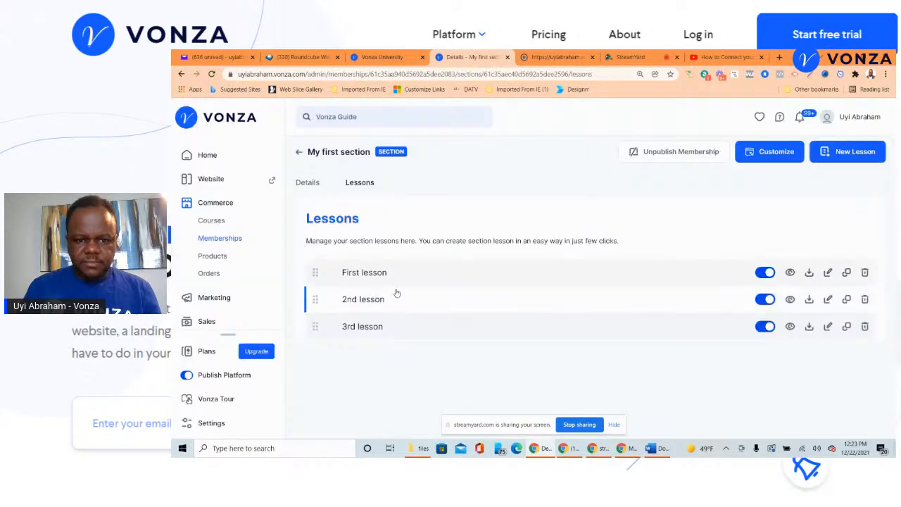
pyautogui.click(384, 280)
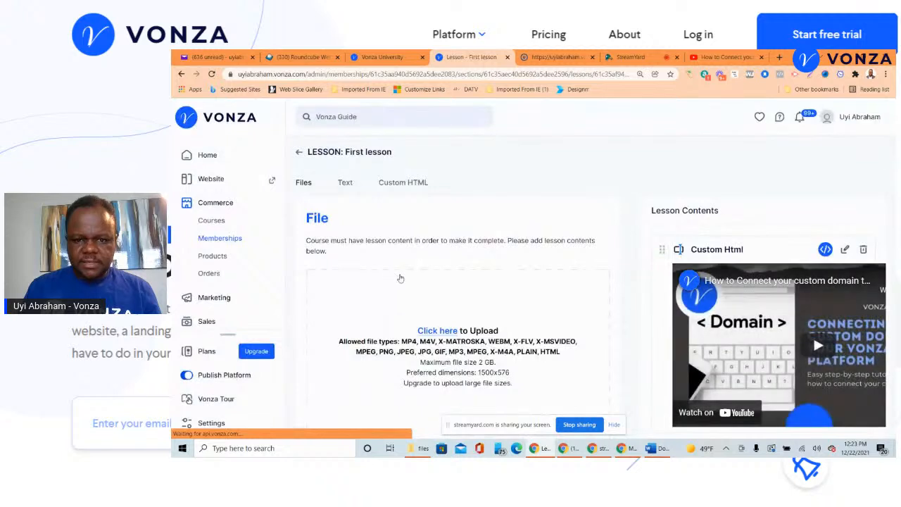
pyautogui.click(300, 154)
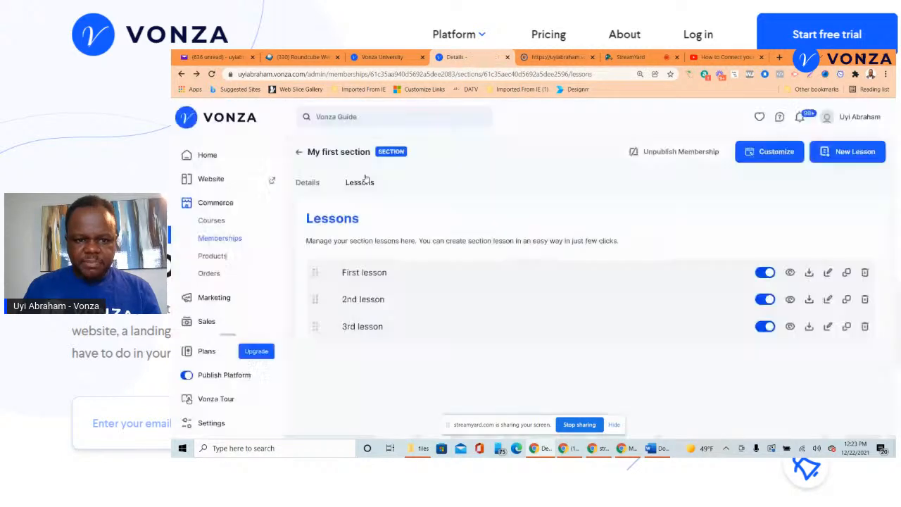
pyautogui.click(372, 328)
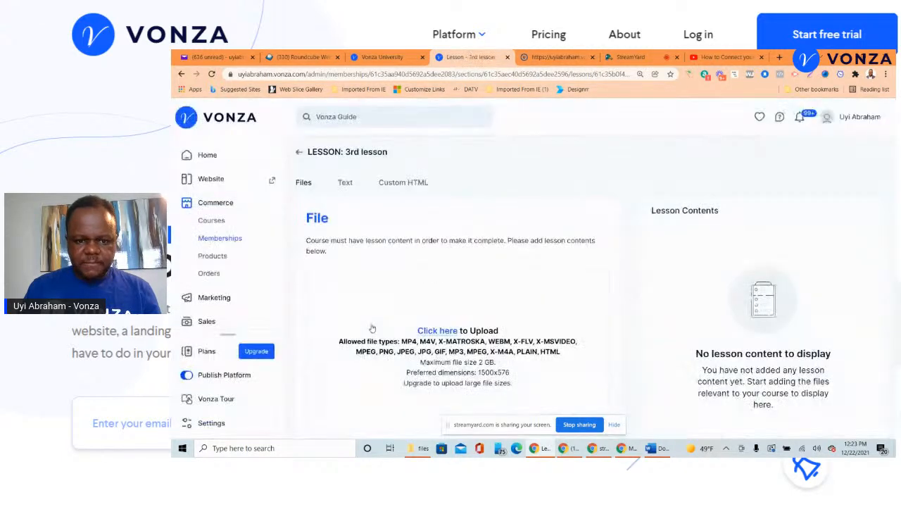
pyautogui.click(302, 152)
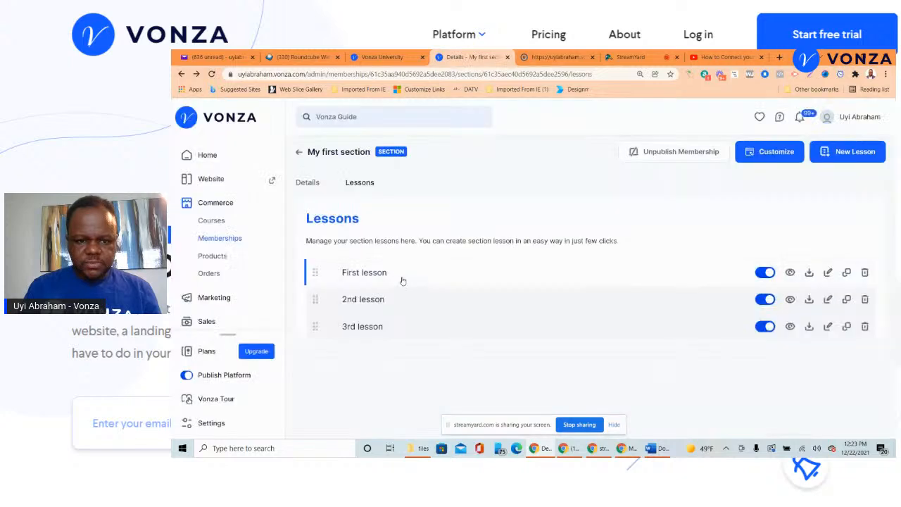
pyautogui.click(387, 296)
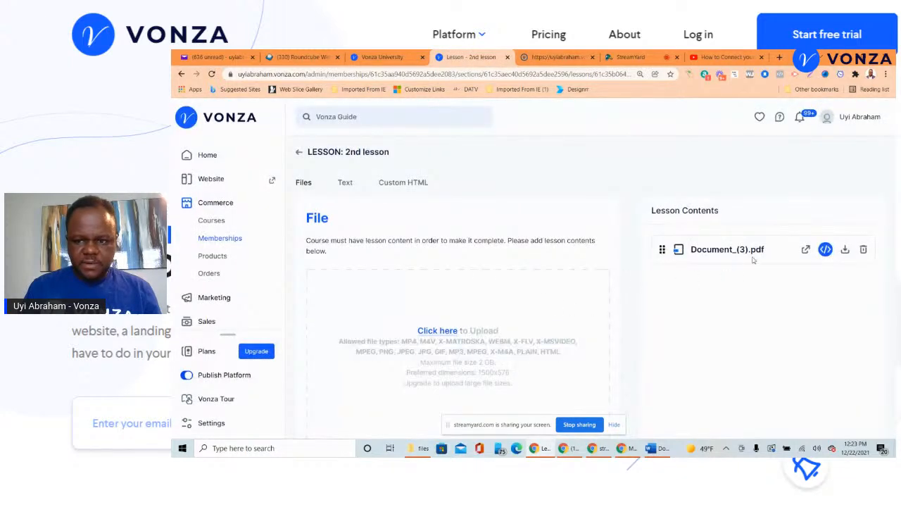
# - Turn downloading of Document_(3).pdf on and back off, then check the StreamYard comments
pyautogui.click(845, 251)
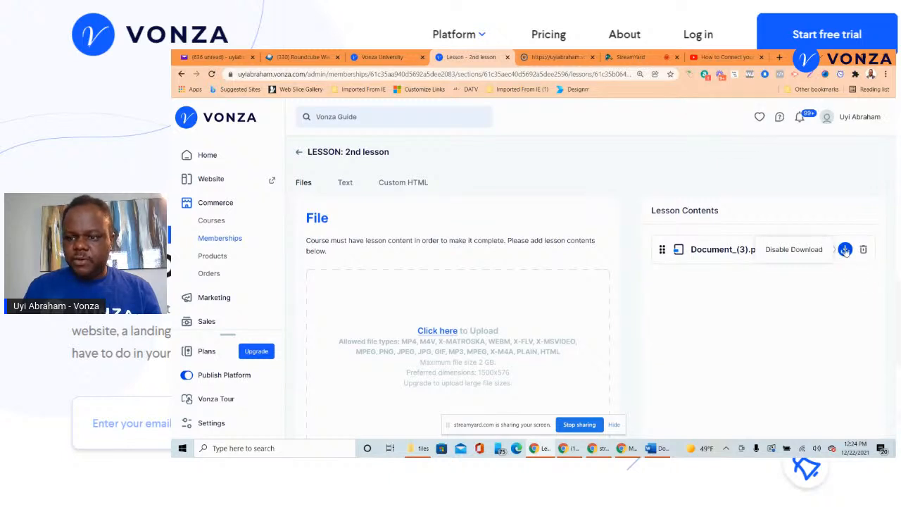
pyautogui.click(845, 251)
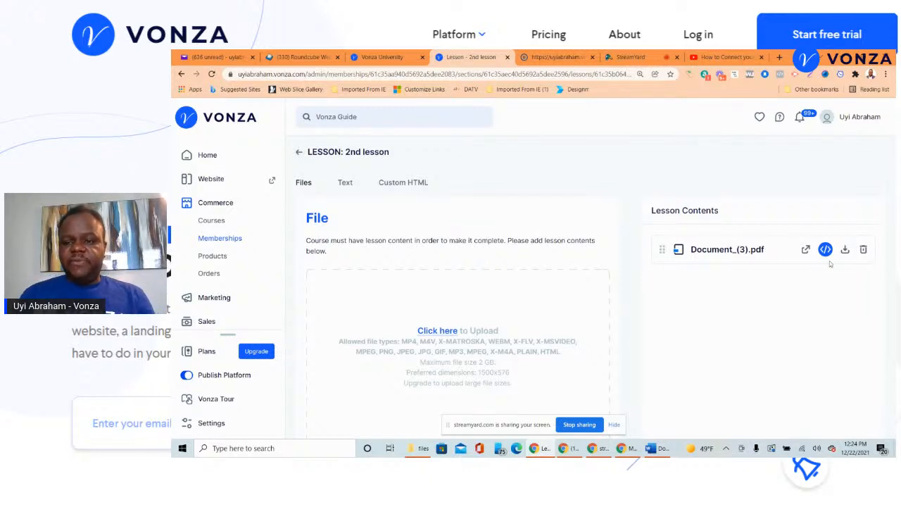
pyautogui.click(632, 56)
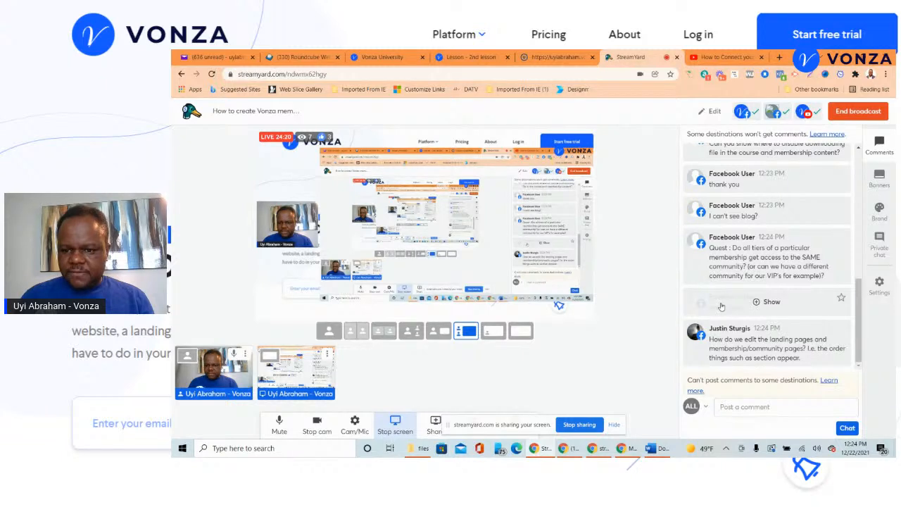
pyautogui.click(537, 55)
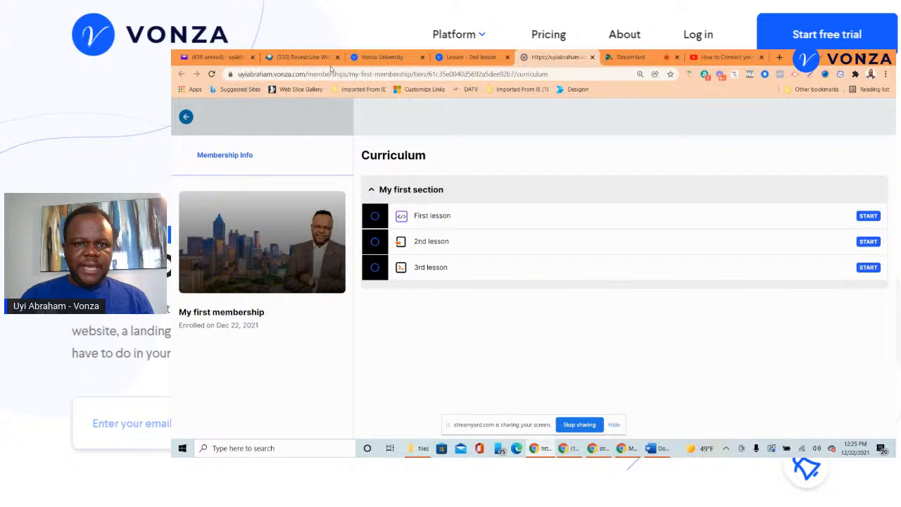
# - Go to Memberships, open My first membership and launch its Customize website builder
pyautogui.click(441, 55)
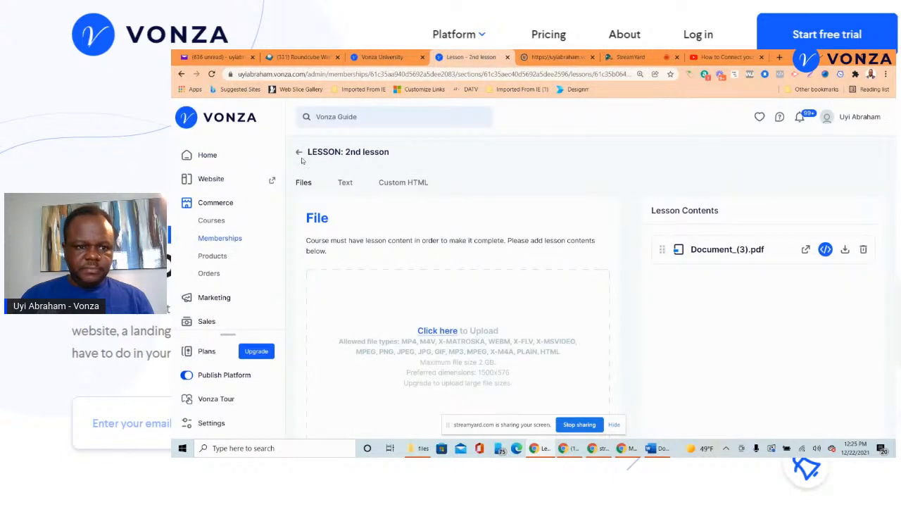
pyautogui.click(222, 238)
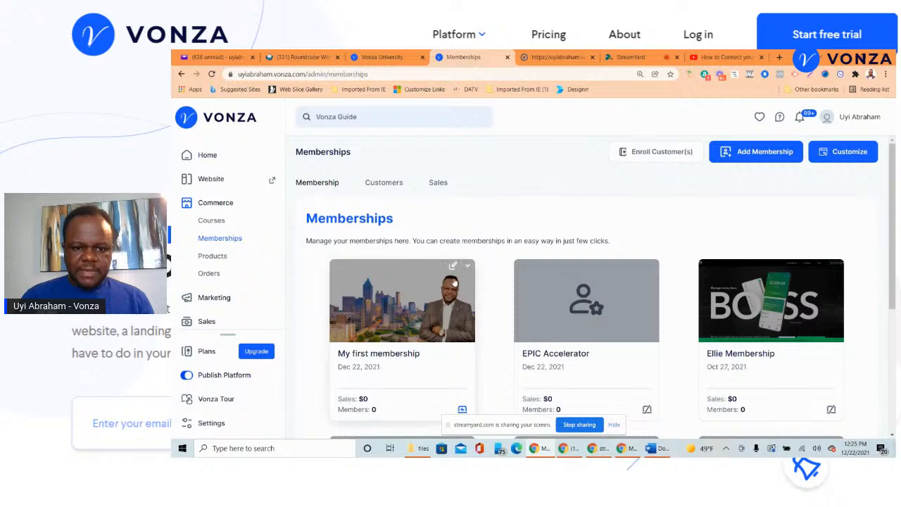
pyautogui.click(454, 265)
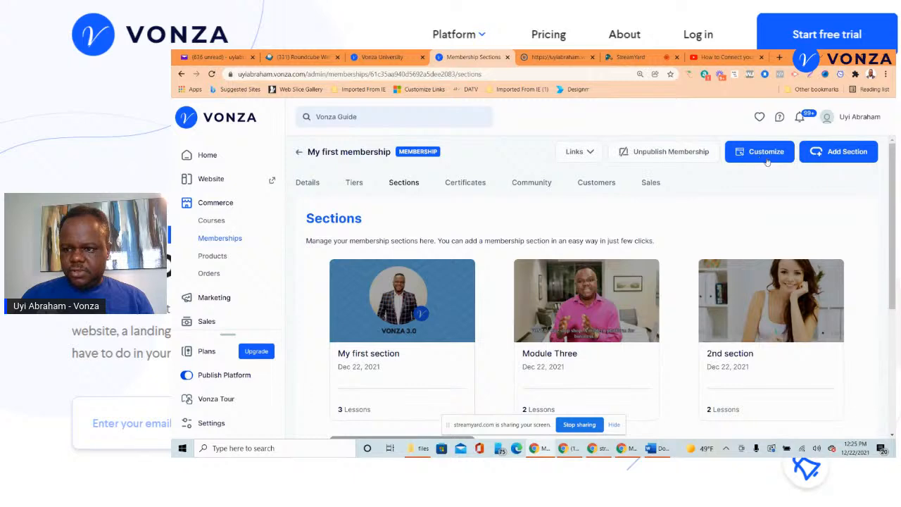
pyautogui.click(767, 160)
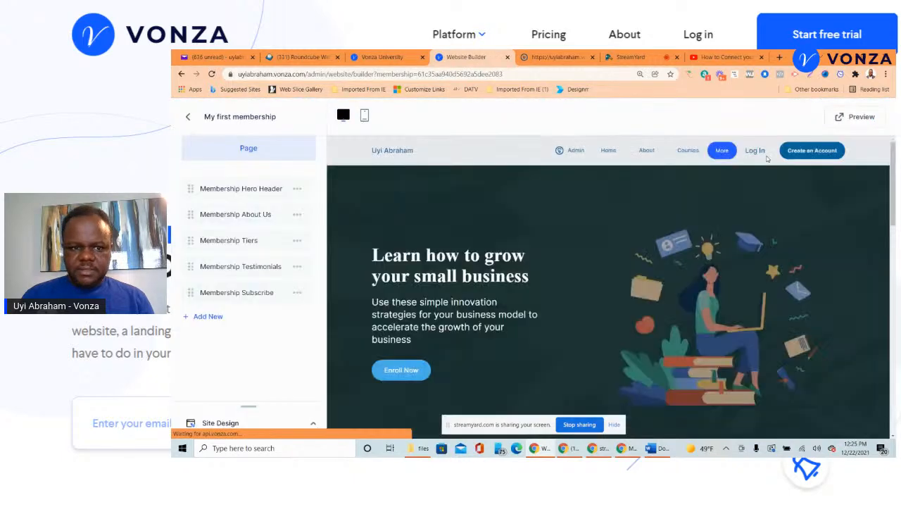
# - In the hero header settings, edit the heading text (typing 'My') and save it
pyautogui.scroll(-2, 583, 241)
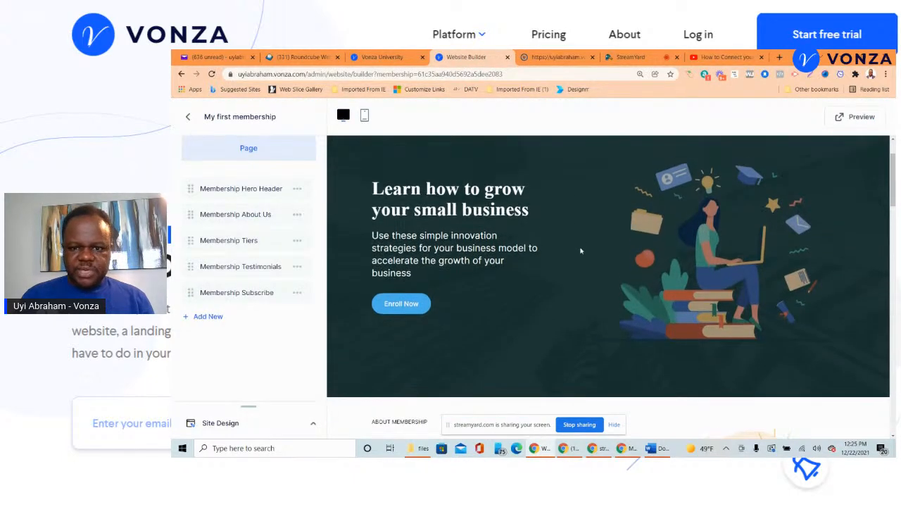
pyautogui.scroll(2, 582, 251)
pyautogui.scroll(-2, 582, 251)
pyautogui.scroll(-2, 543, 261)
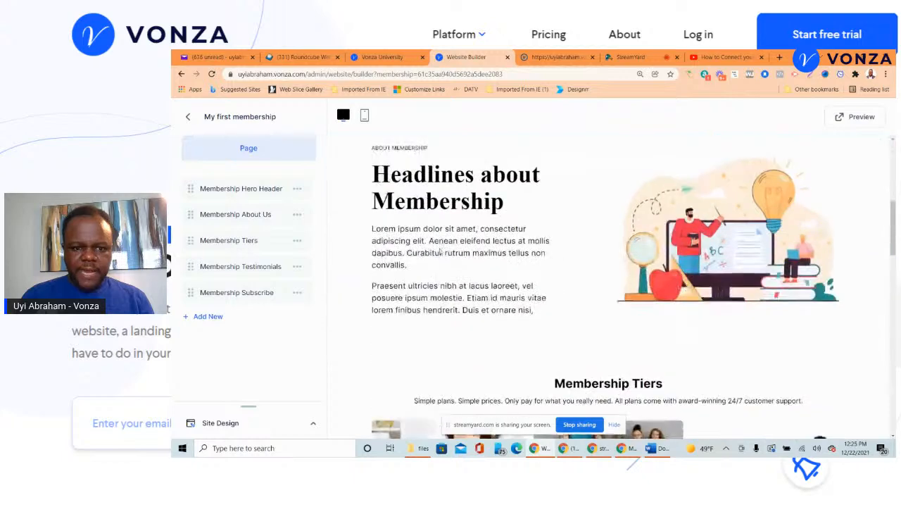
pyautogui.scroll(2, 543, 261)
pyautogui.click(241, 189)
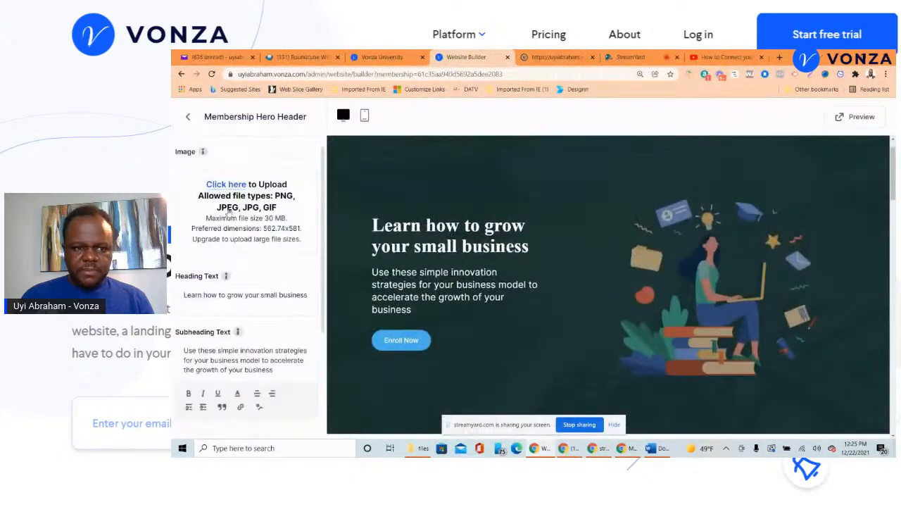
pyautogui.scroll(-3, 253, 215)
pyautogui.scroll(2, 279, 275)
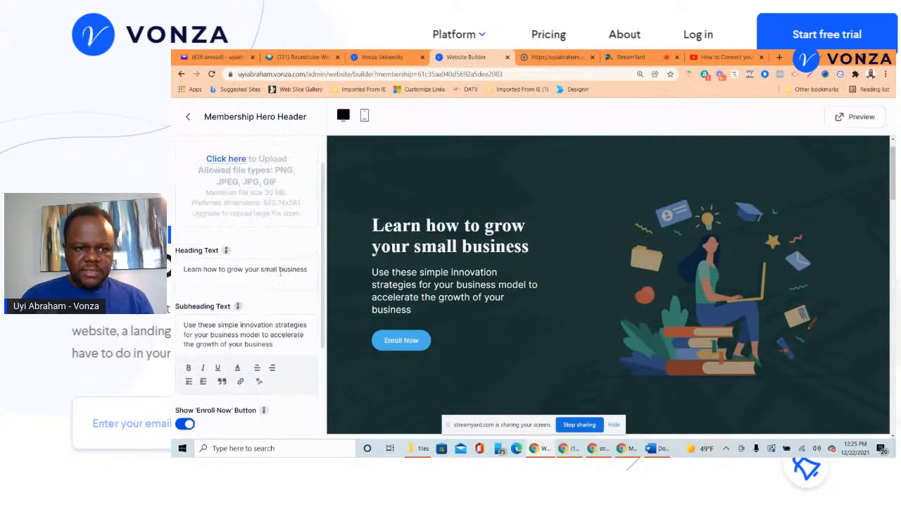
pyautogui.scroll(1, 298, 275)
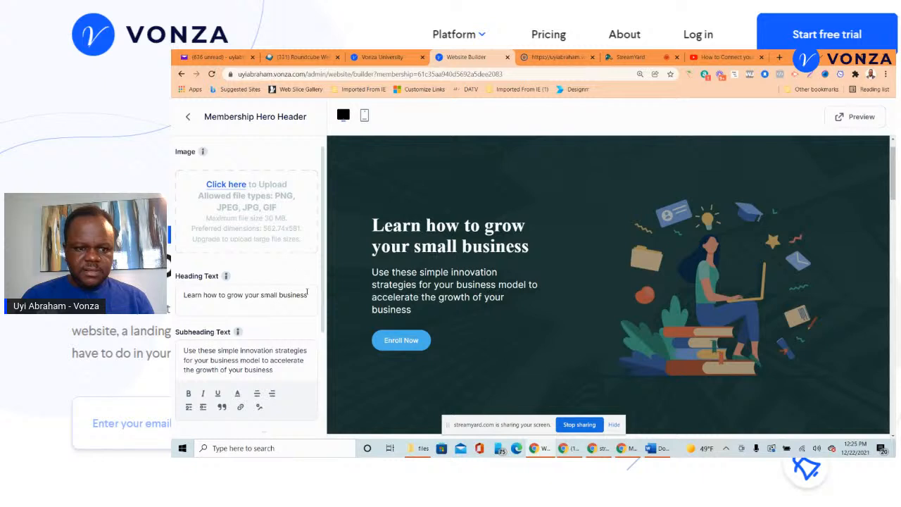
pyautogui.moveTo(307, 294); pyautogui.dragTo(171, 269)
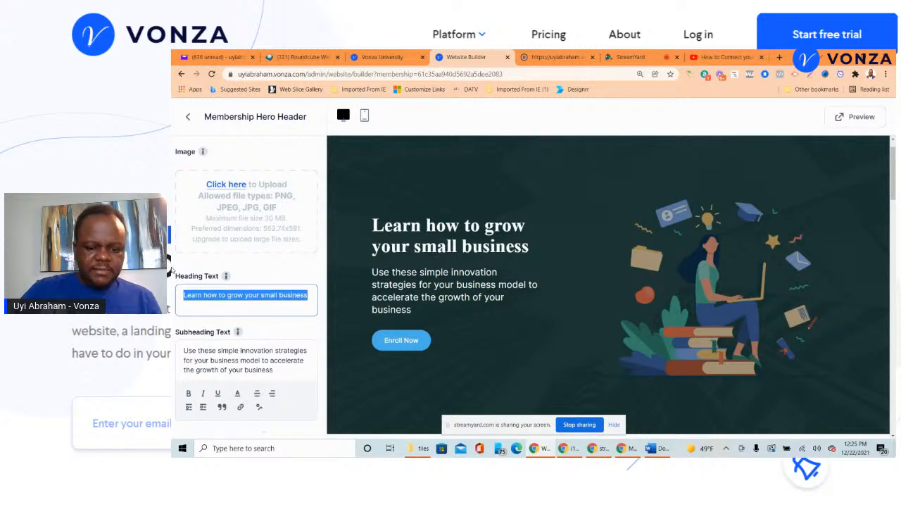
pyautogui.write('My First Membership')
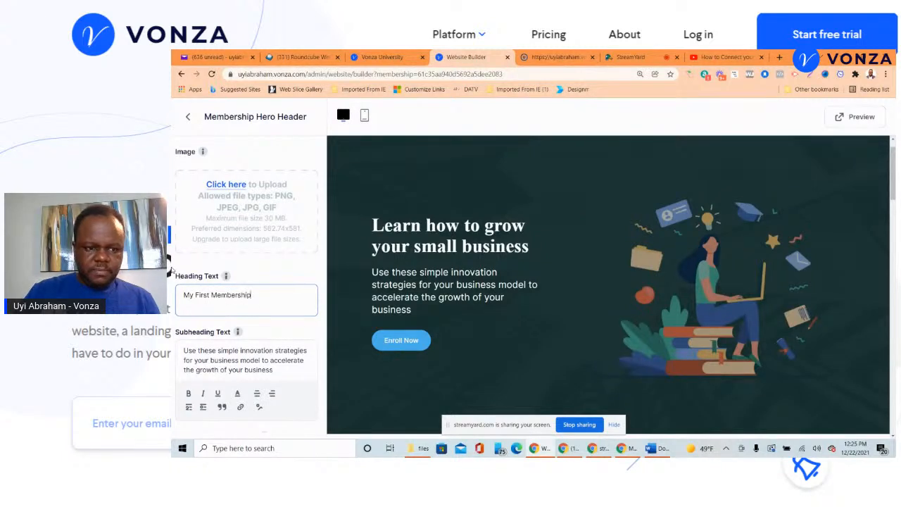
pyautogui.scroll(-3, 184, 278)
pyautogui.scroll(3, 198, 283)
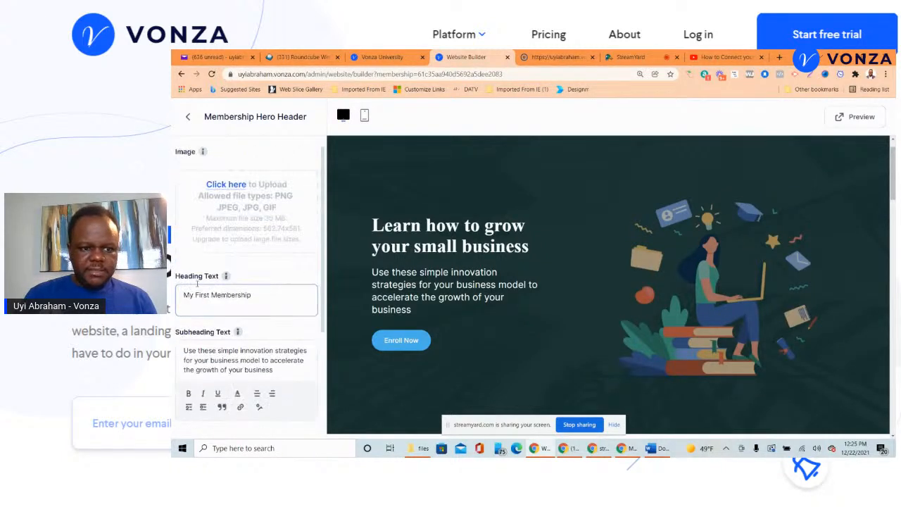
pyautogui.click(404, 132)
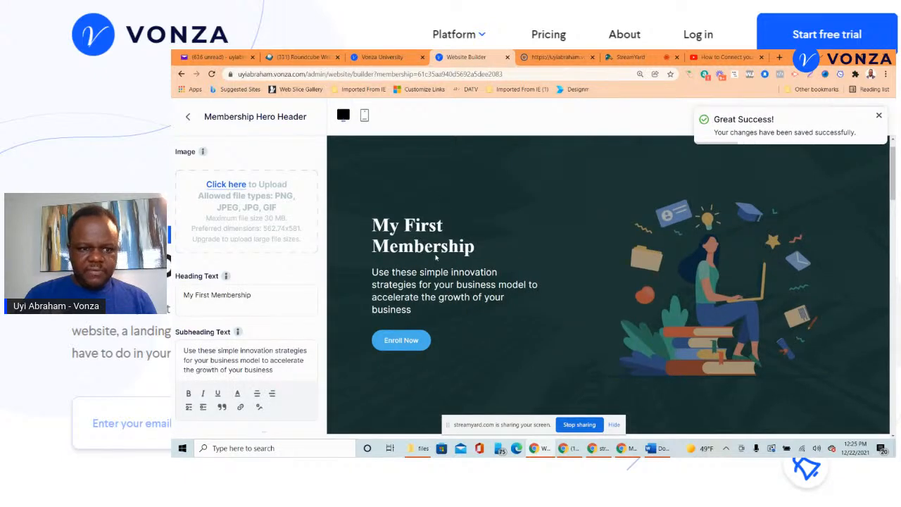
# - Change the hero button label from Enroll Now to Join Now, then reload the builder
pyautogui.scroll(-2, 298, 302)
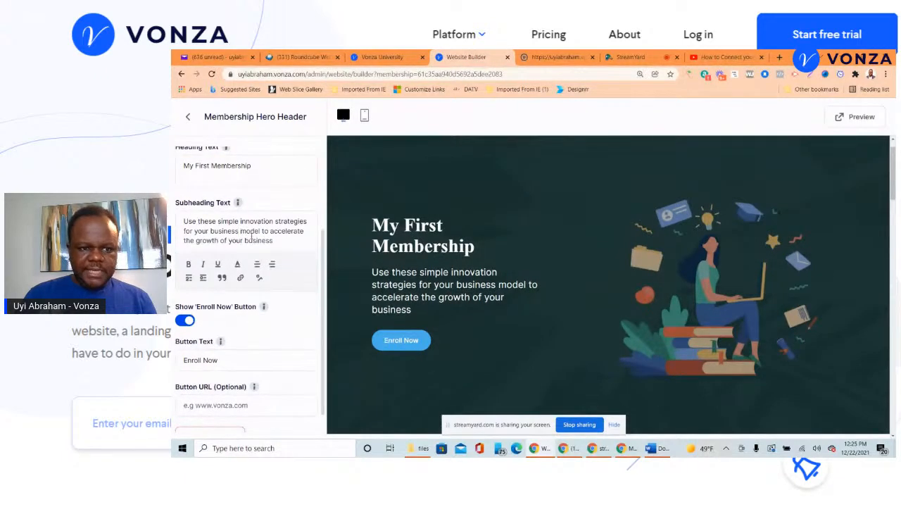
pyautogui.scroll(-1, 279, 238)
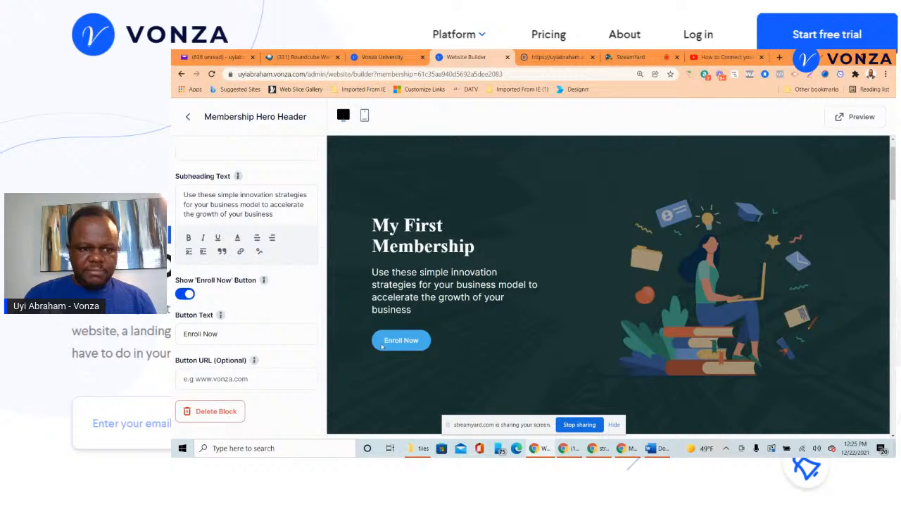
pyautogui.moveTo(218, 334); pyautogui.dragTo(172, 337)
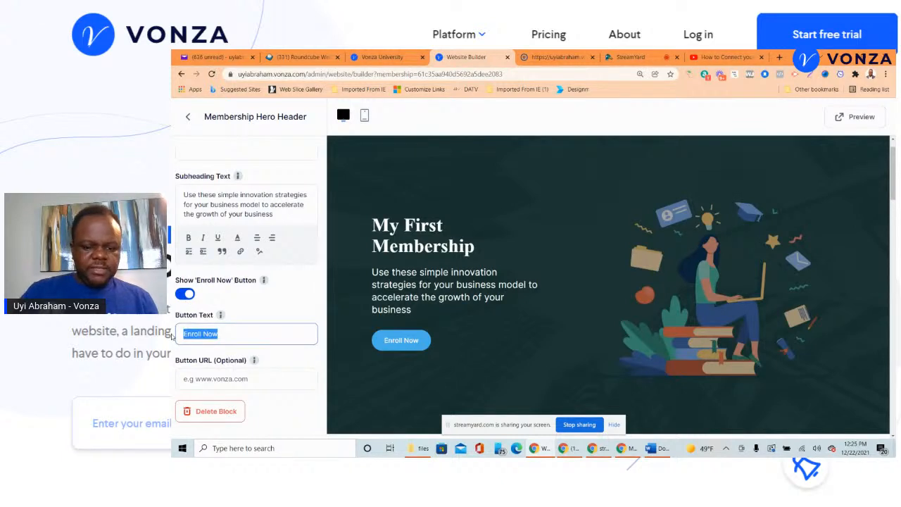
pyautogui.write('Join Now')
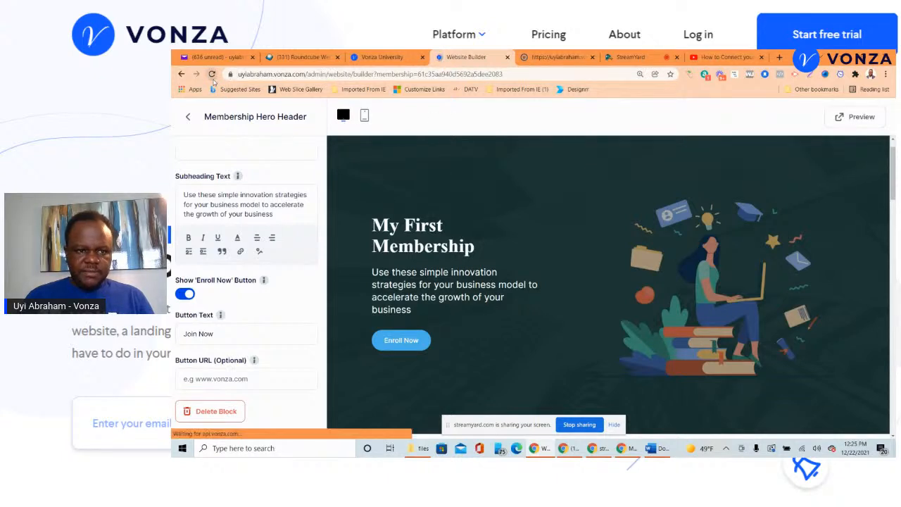
pyautogui.click(212, 75)
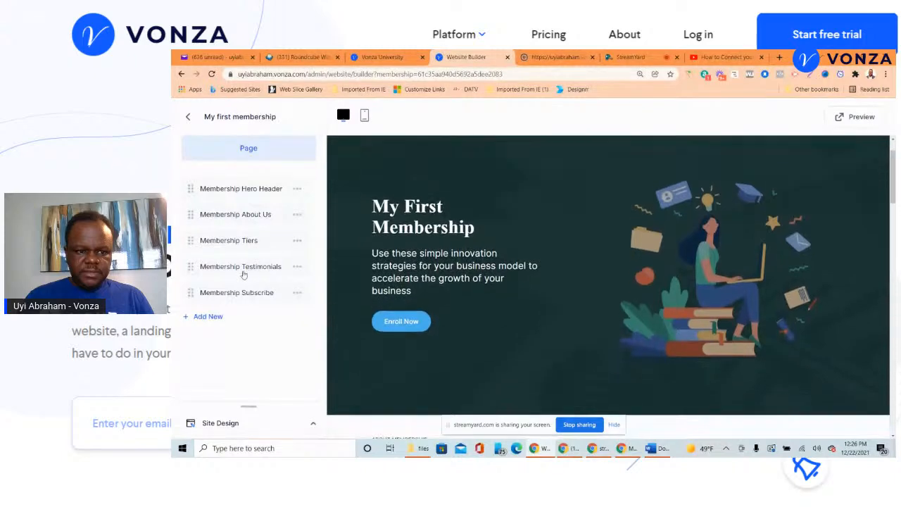
# - Replace 'Enroll' with 'Join' in the hero header's Button Text and save it
pyautogui.scroll(-5, 374, 165)
pyautogui.scroll(6, 401, 166)
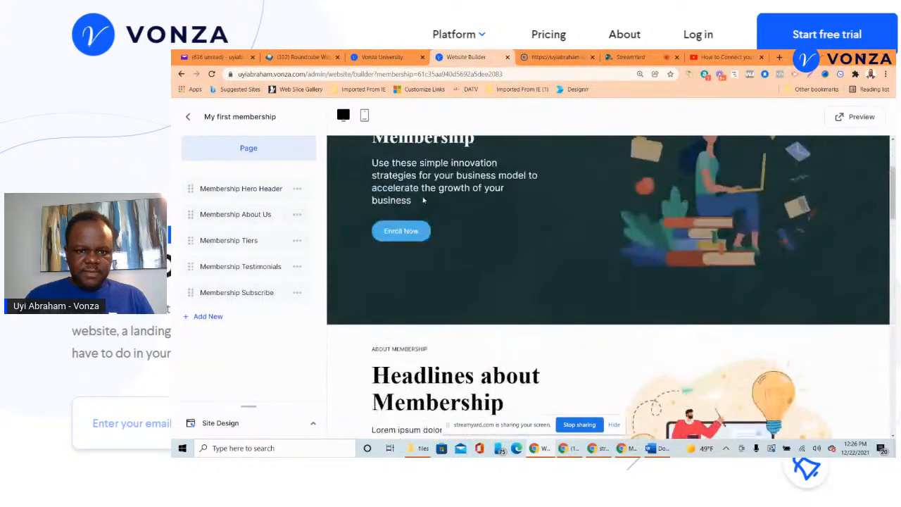
pyautogui.click(240, 189)
pyautogui.scroll(-5, 239, 318)
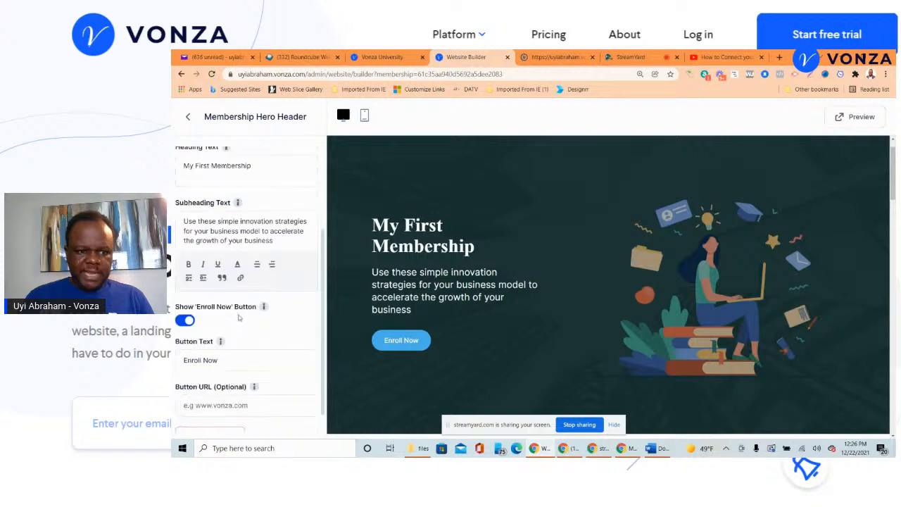
pyautogui.doubleClick(200, 360)
pyautogui.write('Join')
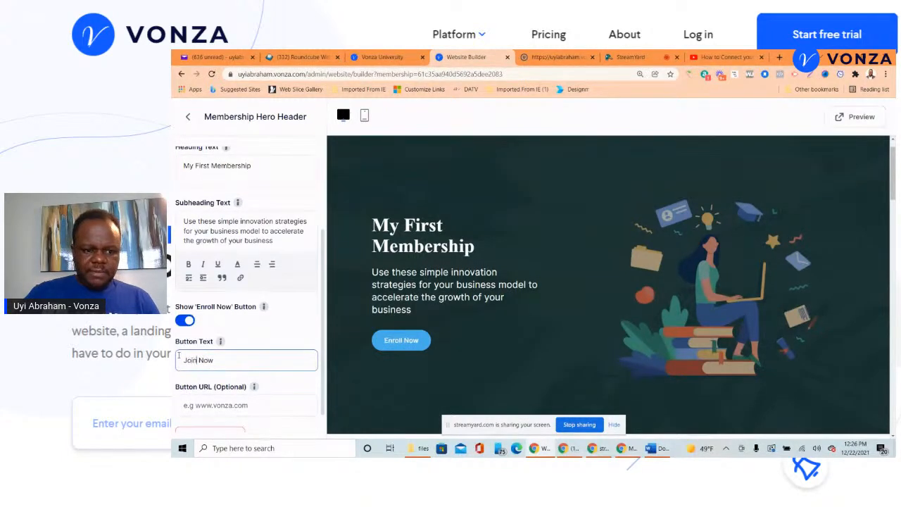
pyautogui.click(530, 127)
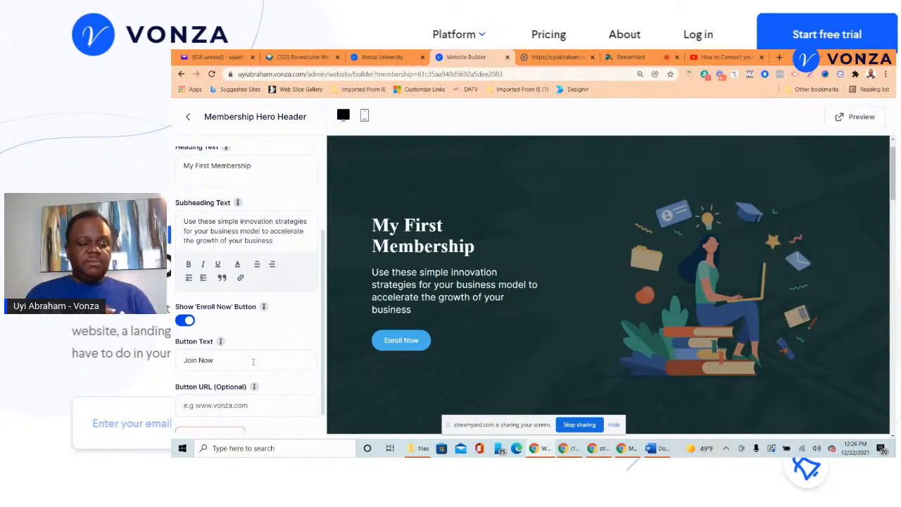
# - Return to the page's section list, view the subscribe section, and open Site Design
pyautogui.scroll(-1, 253, 362)
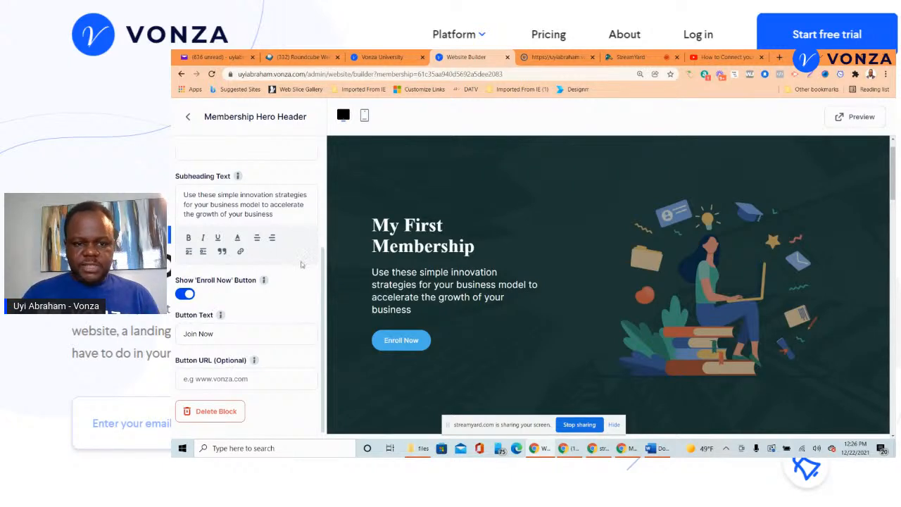
pyautogui.scroll(-5, 356, 254)
pyautogui.scroll(-2, 356, 254)
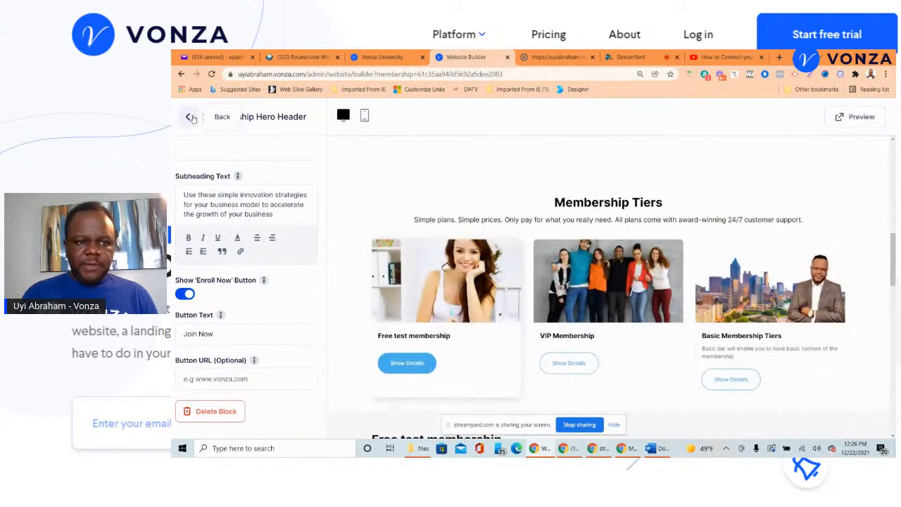
pyautogui.click(188, 117)
pyautogui.scroll(-11, 431, 176)
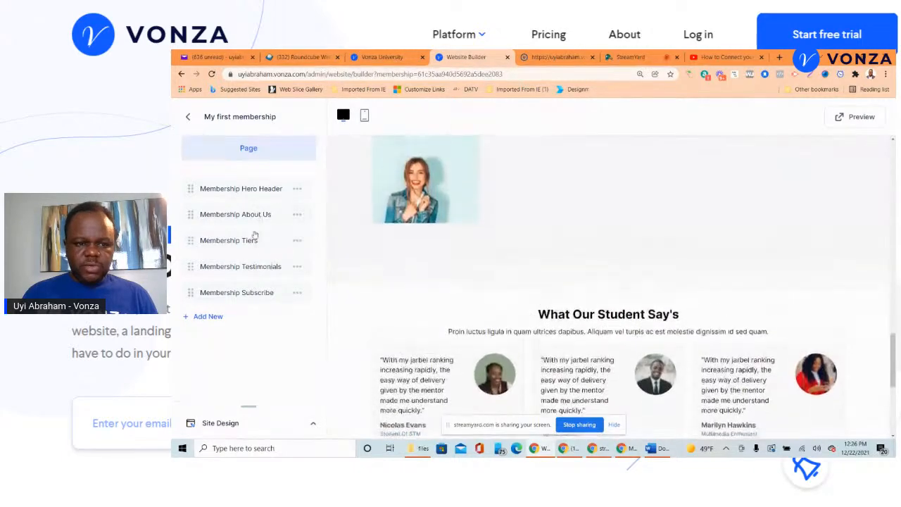
pyautogui.click(268, 292)
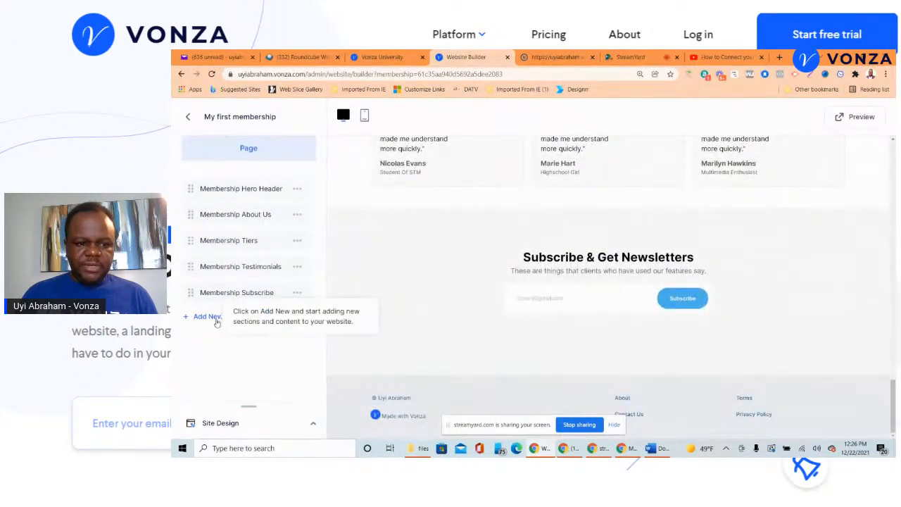
pyautogui.click(220, 424)
# - Review the theme colours (primary #4aafed, secondary #295bff) and exit to the membership details page
pyautogui.scroll(-5, 300, 204)
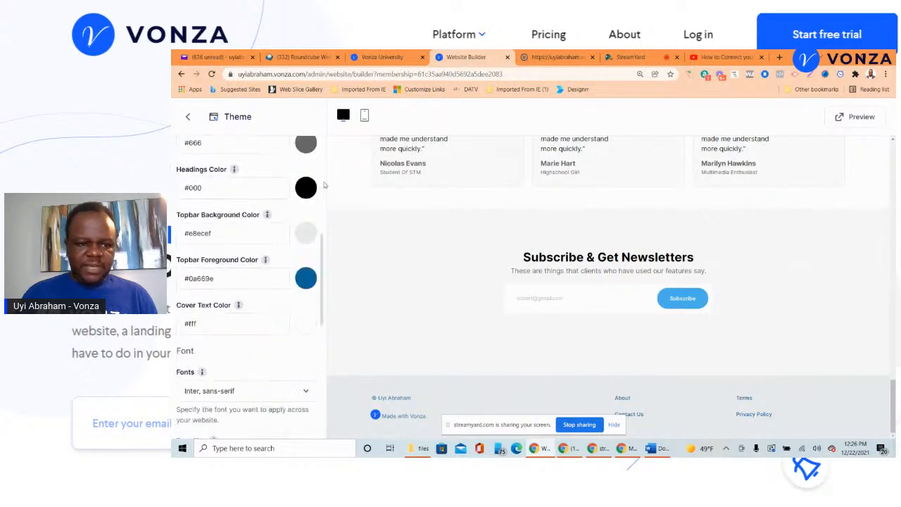
pyautogui.scroll(5, 305, 225)
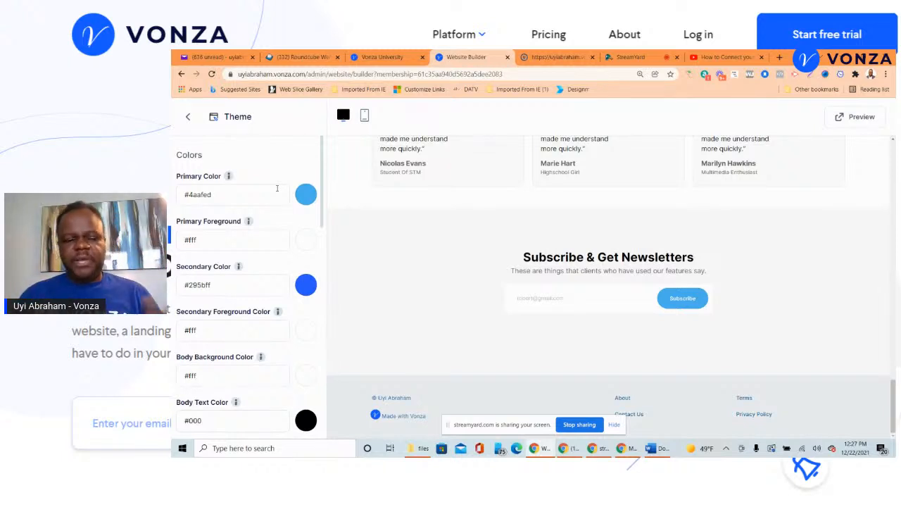
pyautogui.click(188, 117)
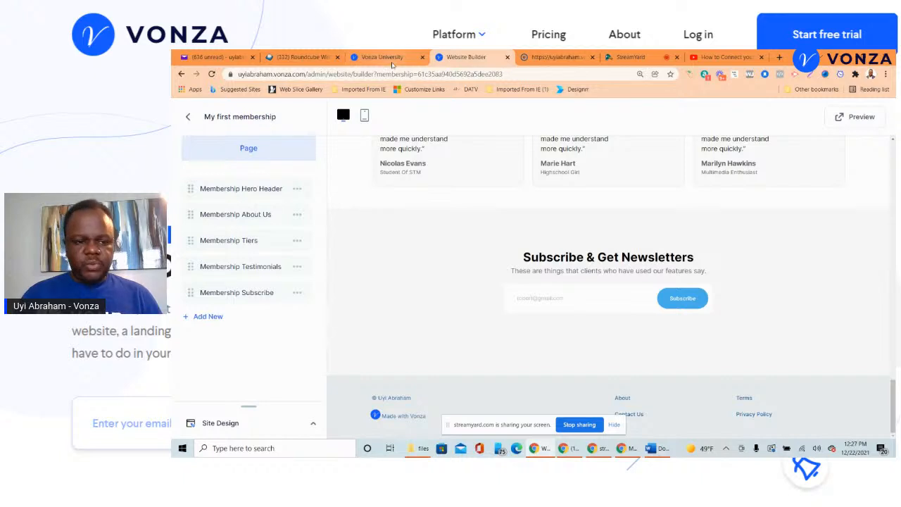
pyautogui.click(188, 118)
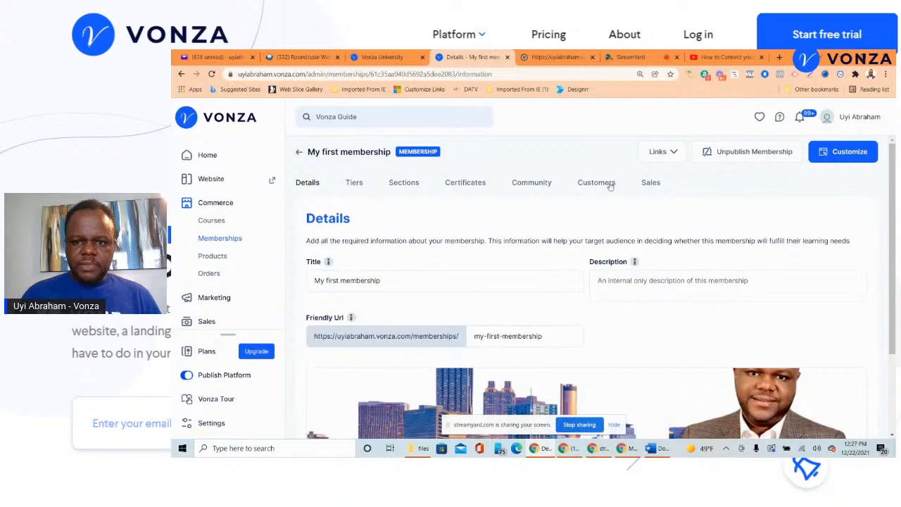
# - Reopen the membership page in the builder, then switch to StreamYard and show a hidden comment
pyautogui.click(845, 151)
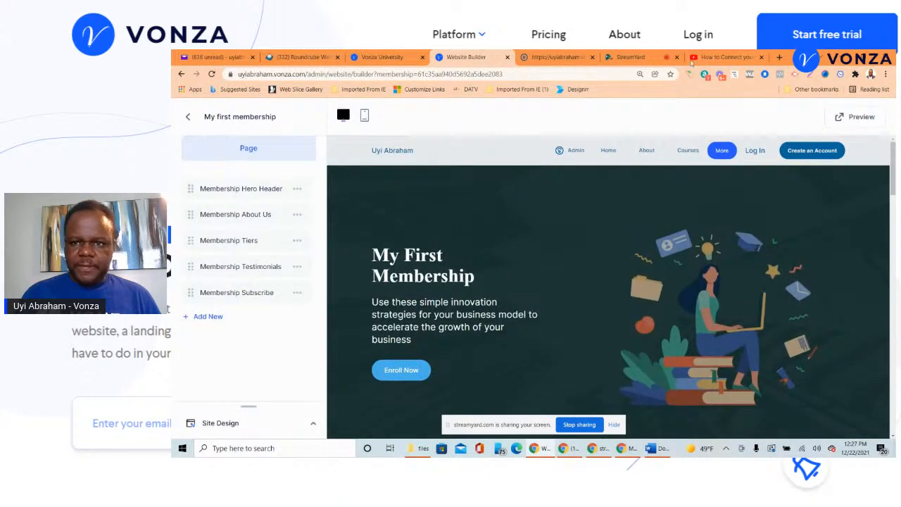
pyautogui.click(638, 57)
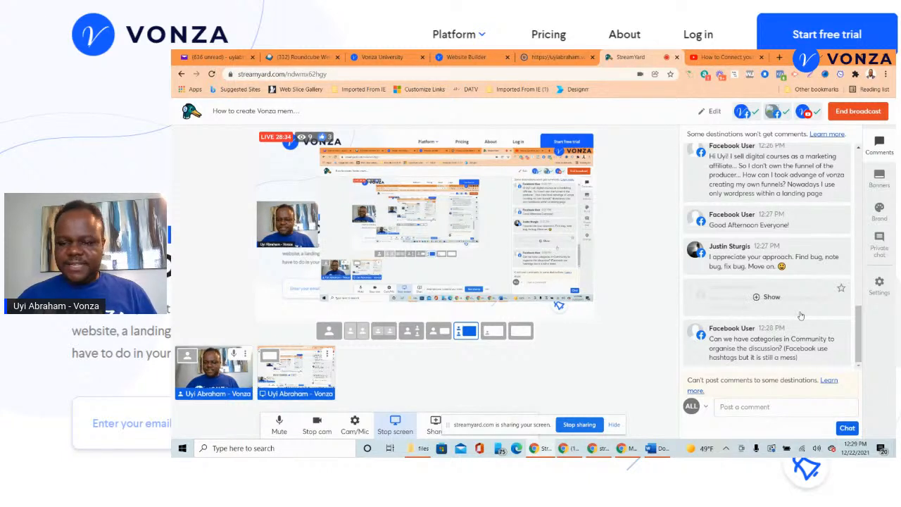
pyautogui.click(766, 297)
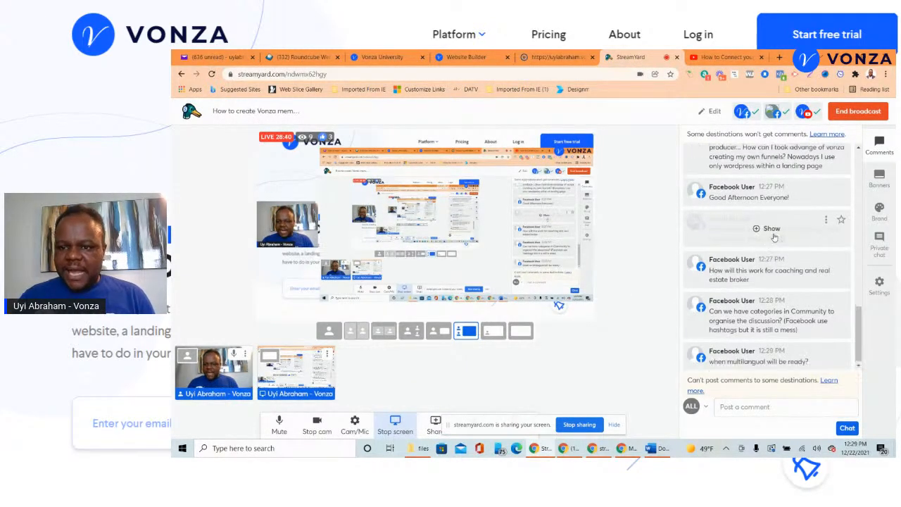
# - Show the remaining hidden comments, including the digital courses question, and scroll through the chat
pyautogui.click(772, 233)
pyautogui.click(772, 189)
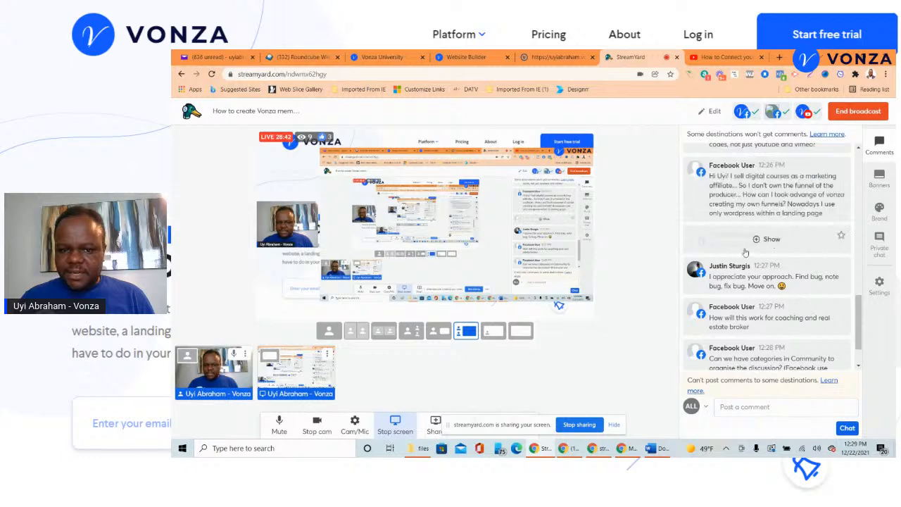
pyautogui.scroll(10, 755, 239)
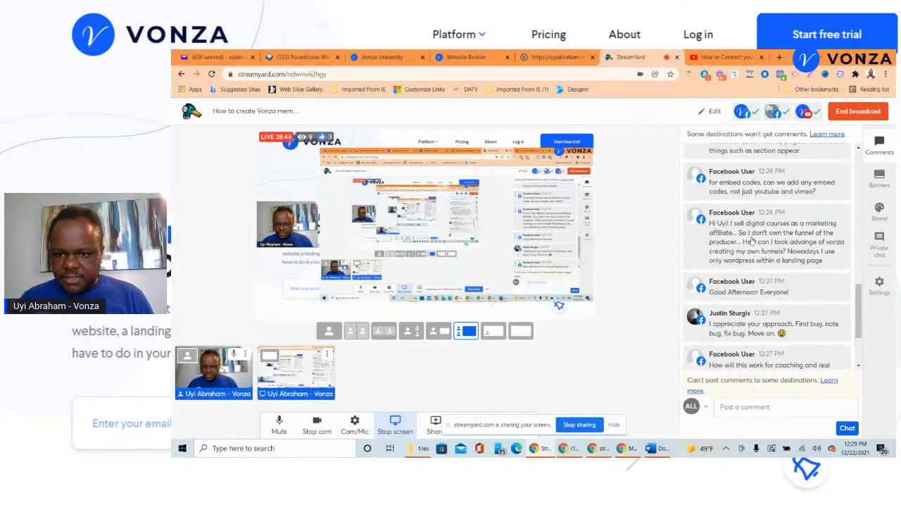
pyautogui.scroll(5, 749, 232)
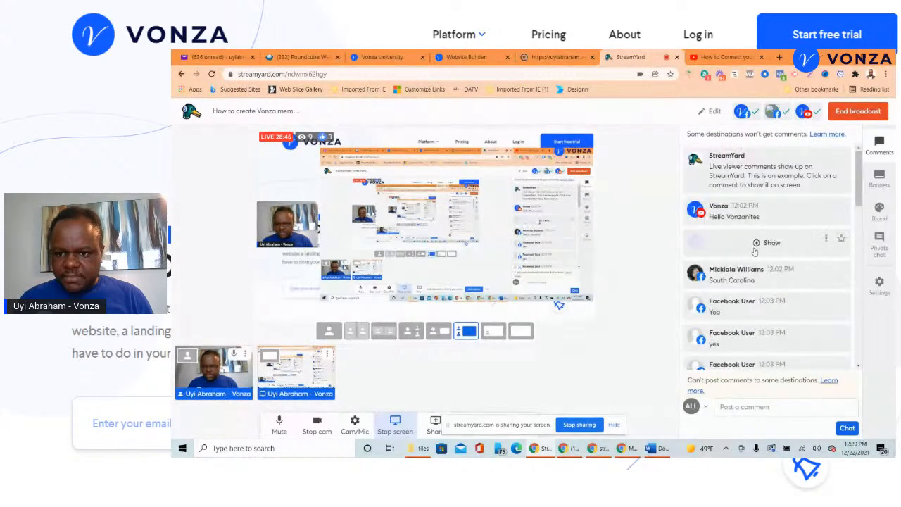
pyautogui.scroll(-5, 768, 260)
pyautogui.scroll(-1, 784, 280)
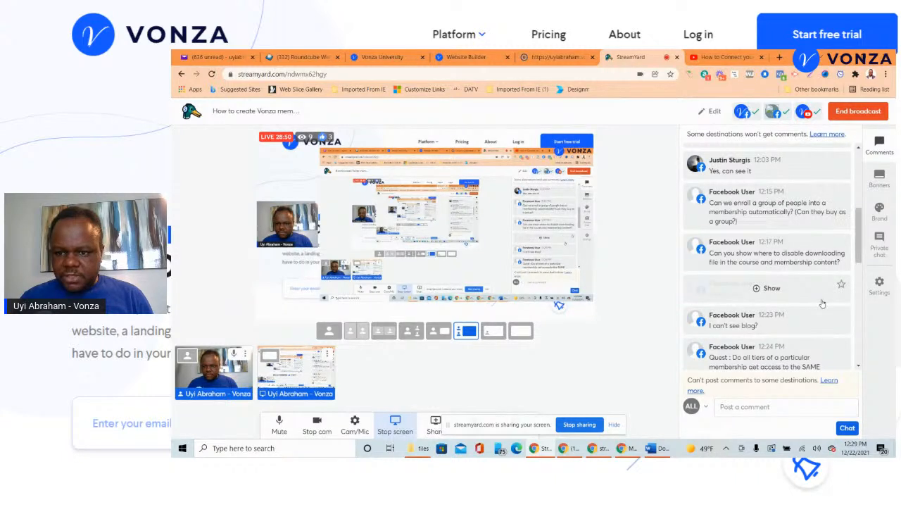
pyautogui.scroll(-1, 823, 237)
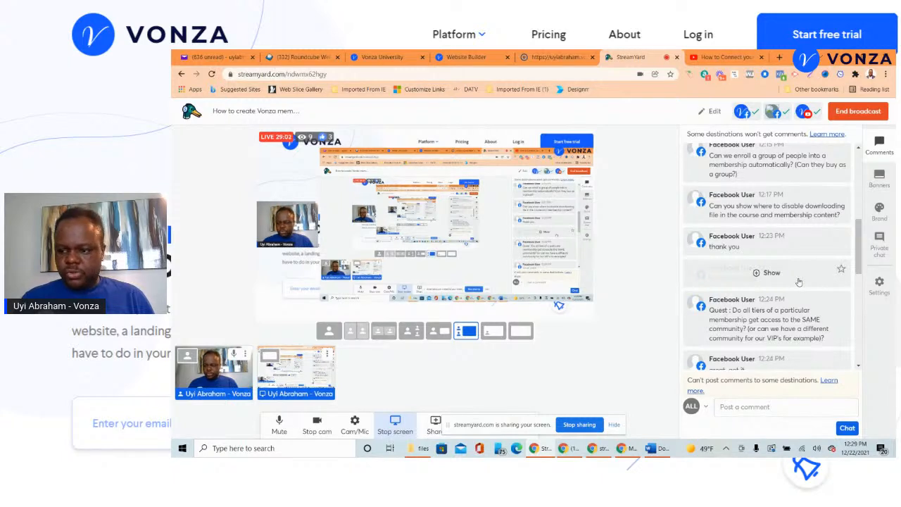
pyautogui.scroll(-1, 804, 224)
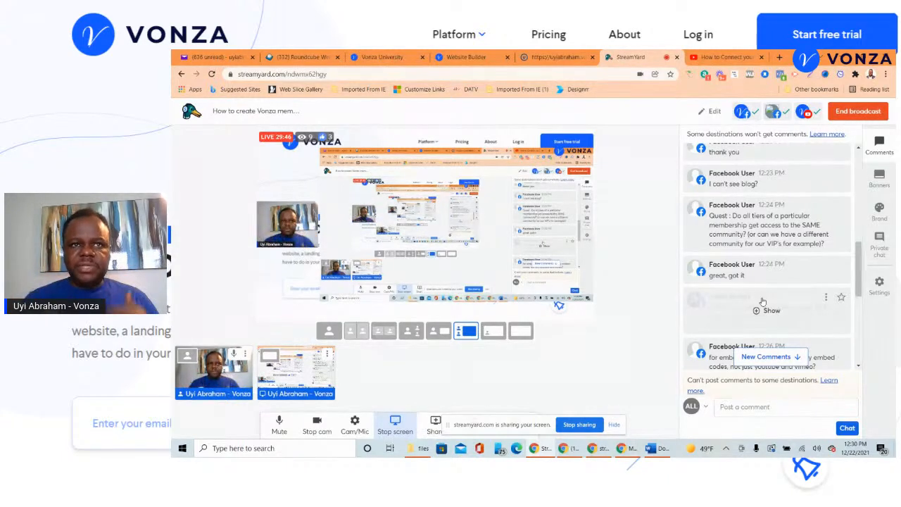
pyautogui.scroll(-1, 768, 289)
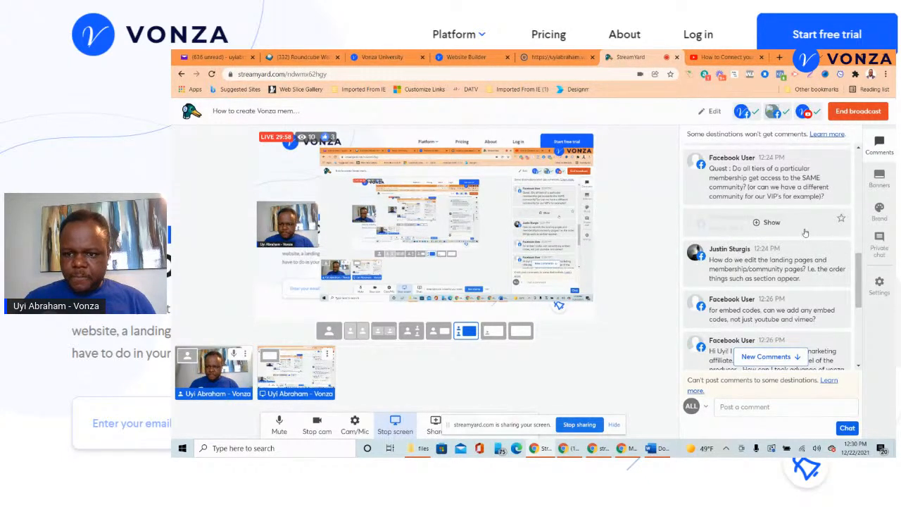
pyautogui.scroll(-1, 805, 234)
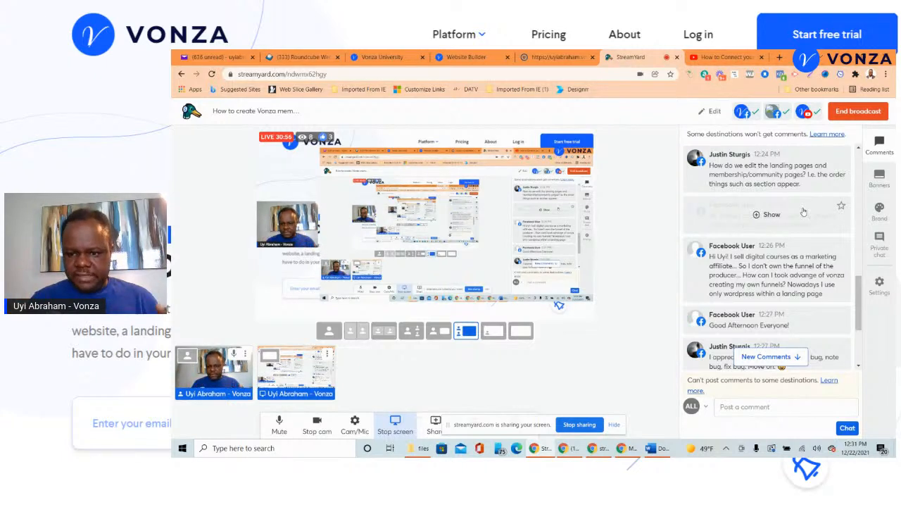
pyautogui.scroll(-3, 803, 212)
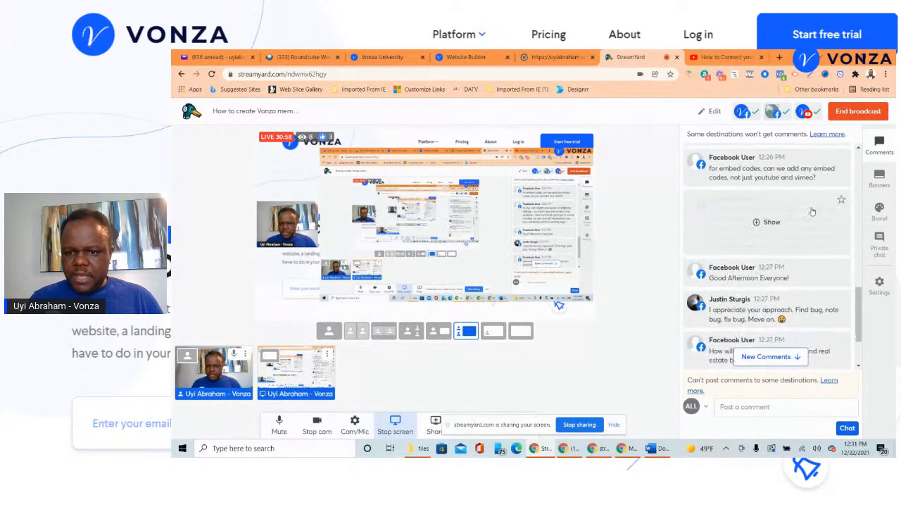
pyautogui.scroll(-1, 814, 221)
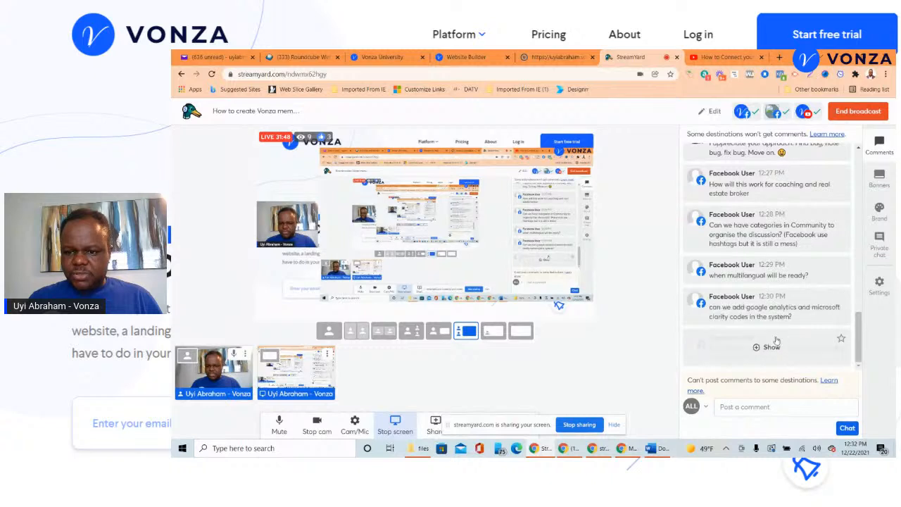
# - Feature the embed-code and Membership-renaming comments on stream, remove them, then return to the Vonza curriculum
pyautogui.click(771, 346)
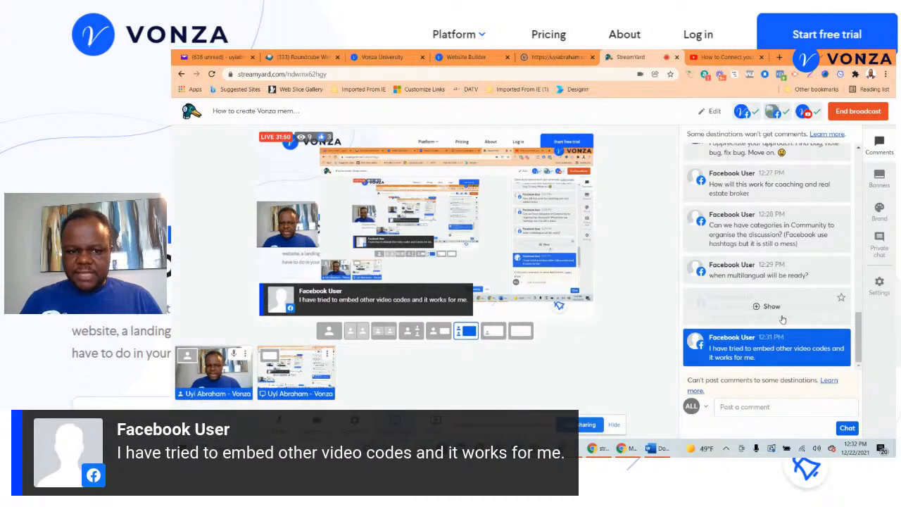
pyautogui.moveTo(778, 257)
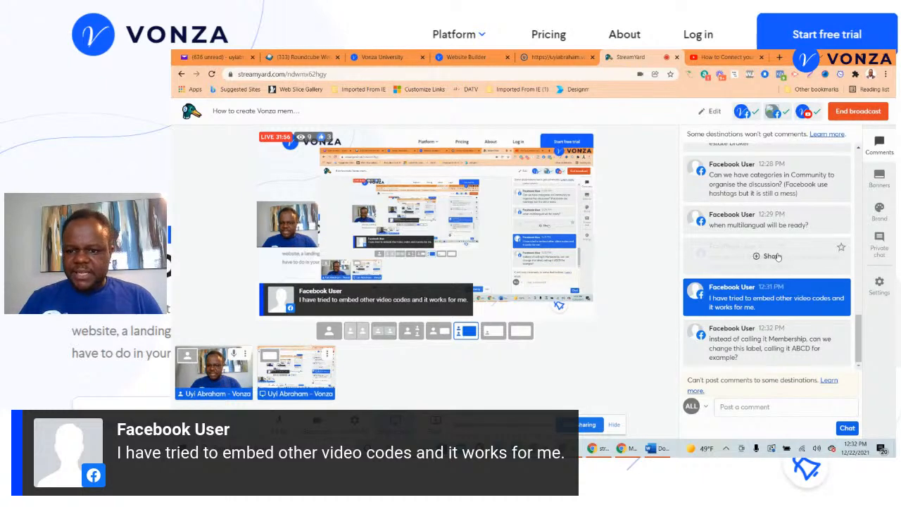
pyautogui.click(759, 343)
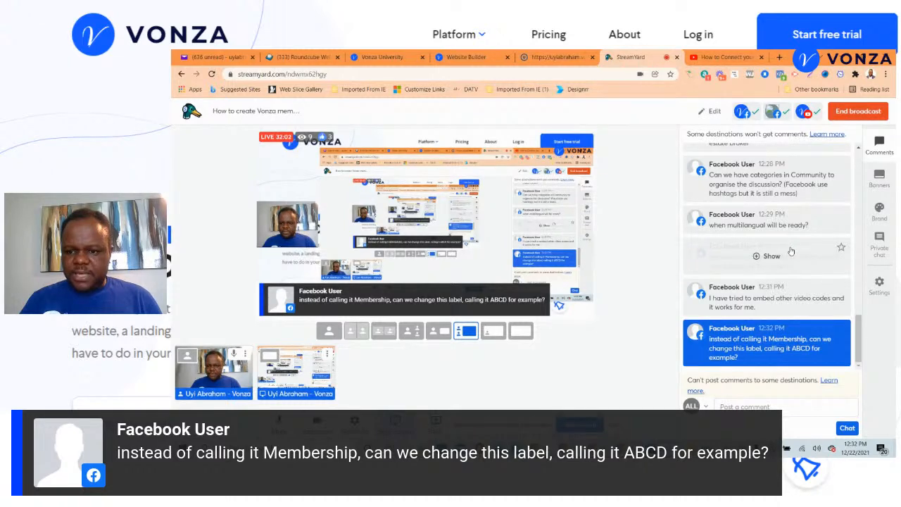
pyautogui.click(800, 350)
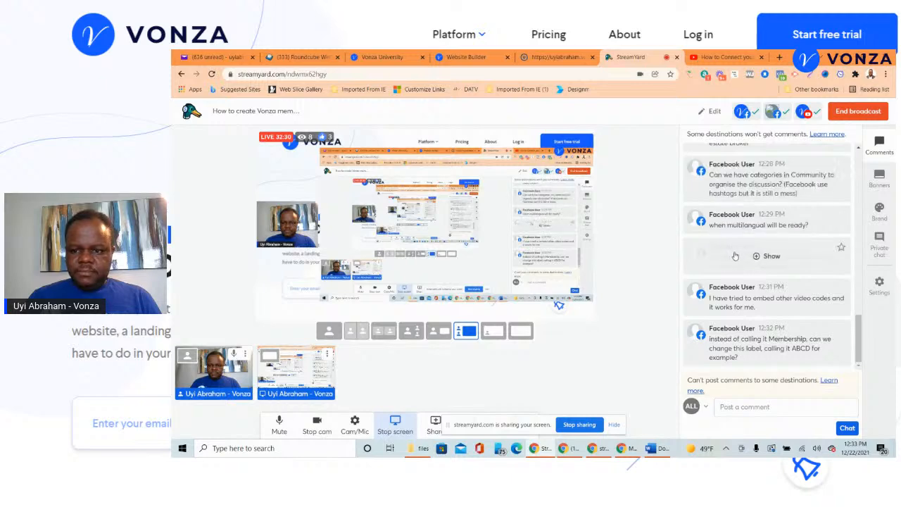
pyautogui.click(531, 58)
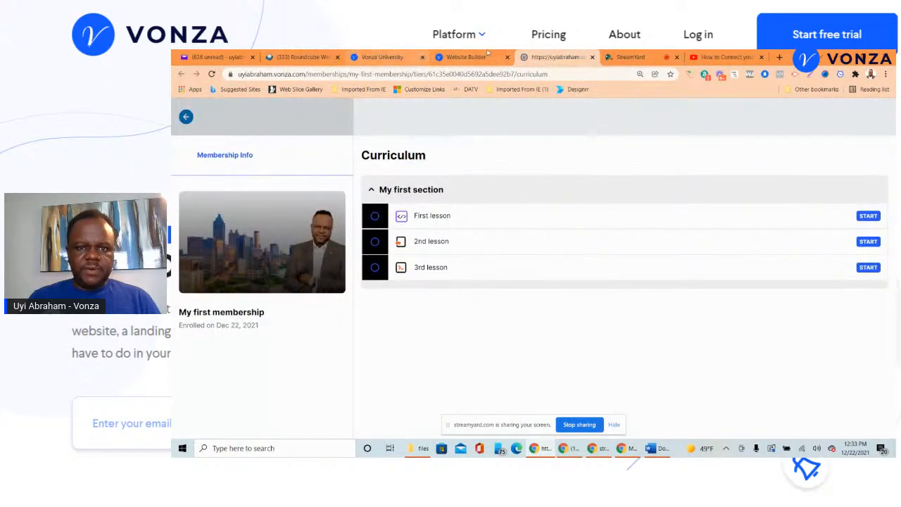
# - Close the membership's member view and go back to its admin details page
pyautogui.click(593, 58)
pyautogui.click(482, 61)
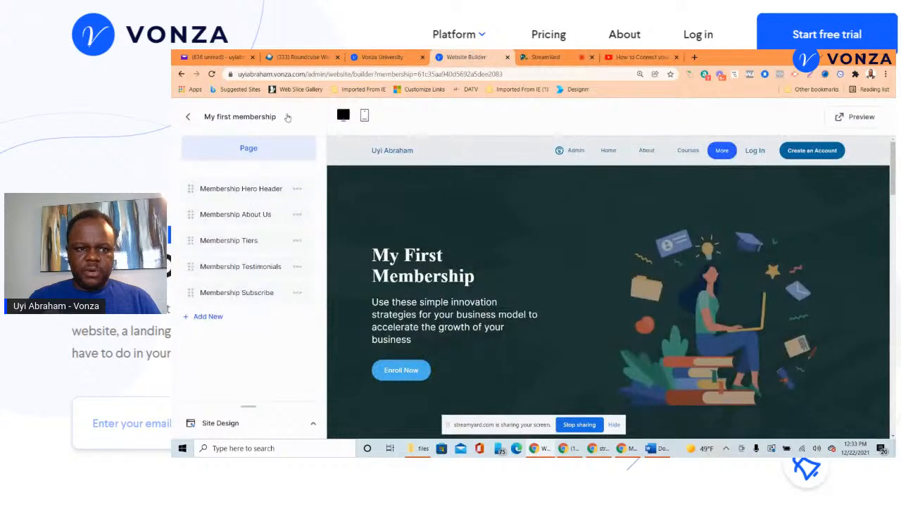
pyautogui.click(195, 115)
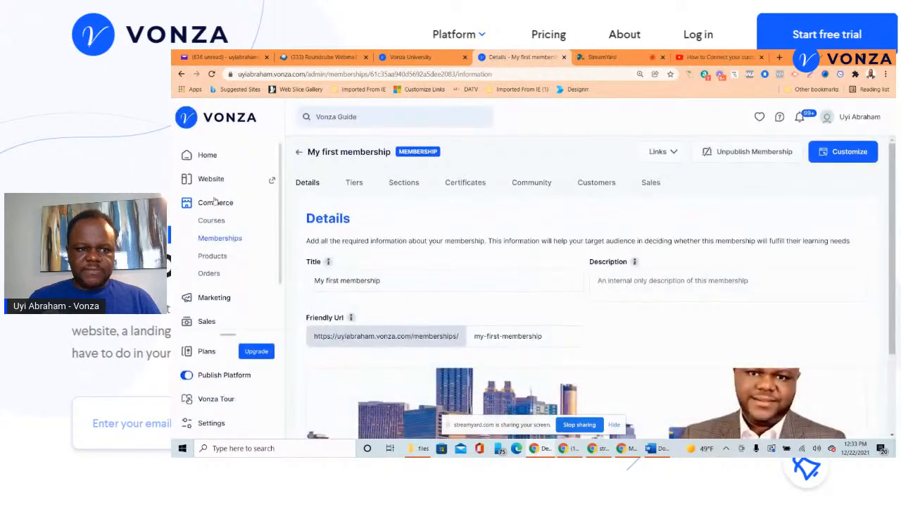
pyautogui.scroll(-2, 206, 278)
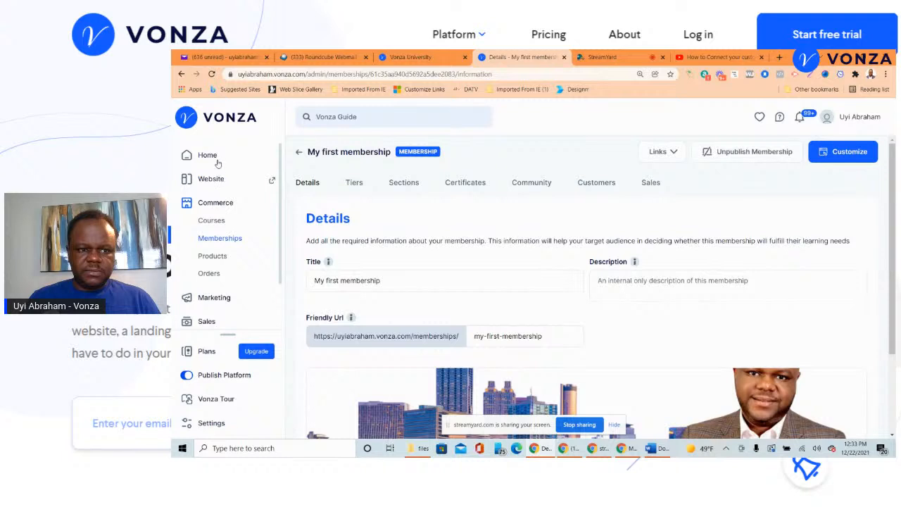
# - Go from the admin dashboard to Marketing > Funnels and start building a new funnel
pyautogui.click(208, 156)
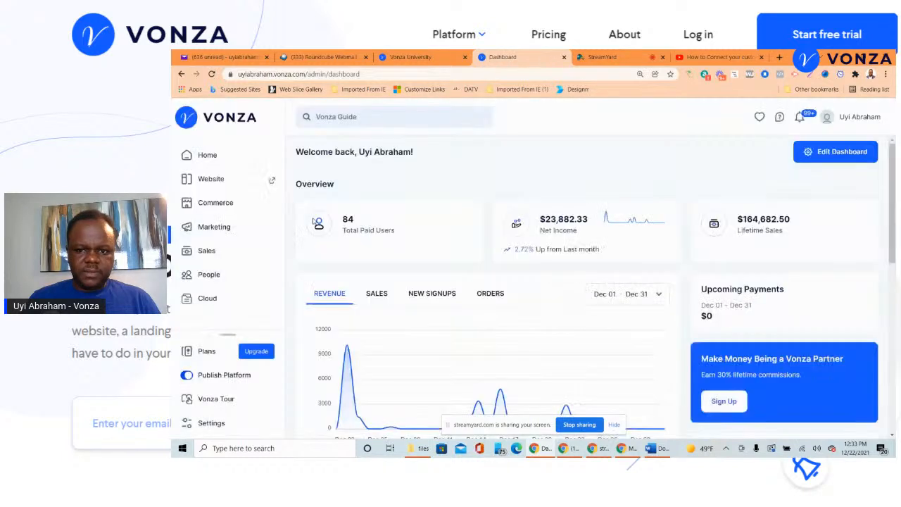
pyautogui.click(211, 237)
pyautogui.click(210, 262)
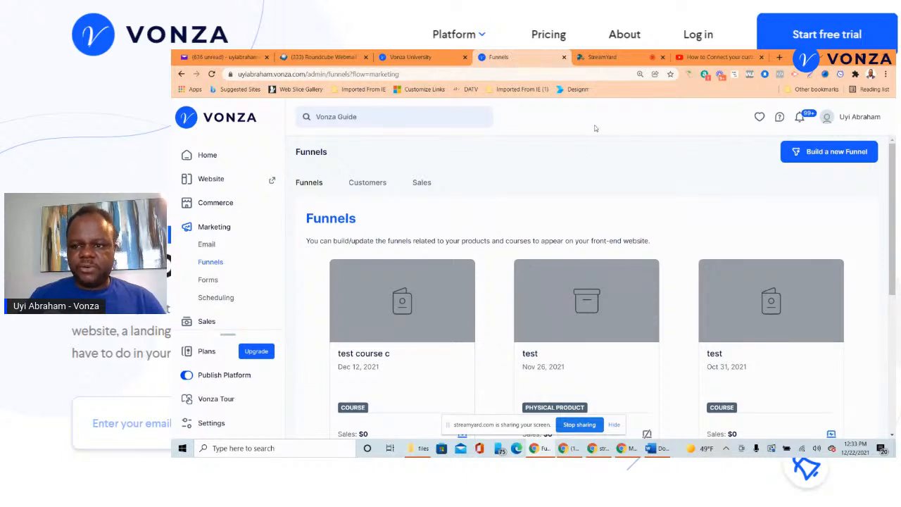
pyautogui.click(836, 158)
# - Create a Course Funnel titled 'My first funnel' and save it
pyautogui.click(512, 236)
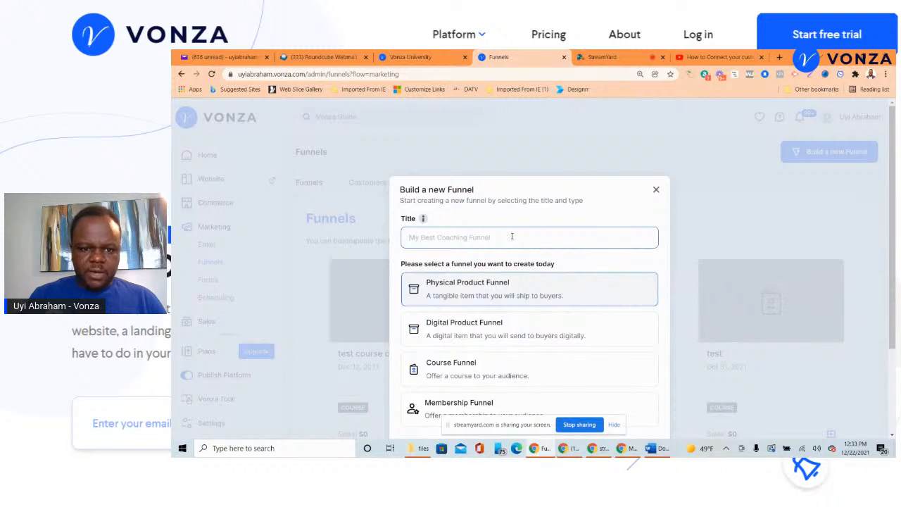
pyautogui.write('My first funnel')
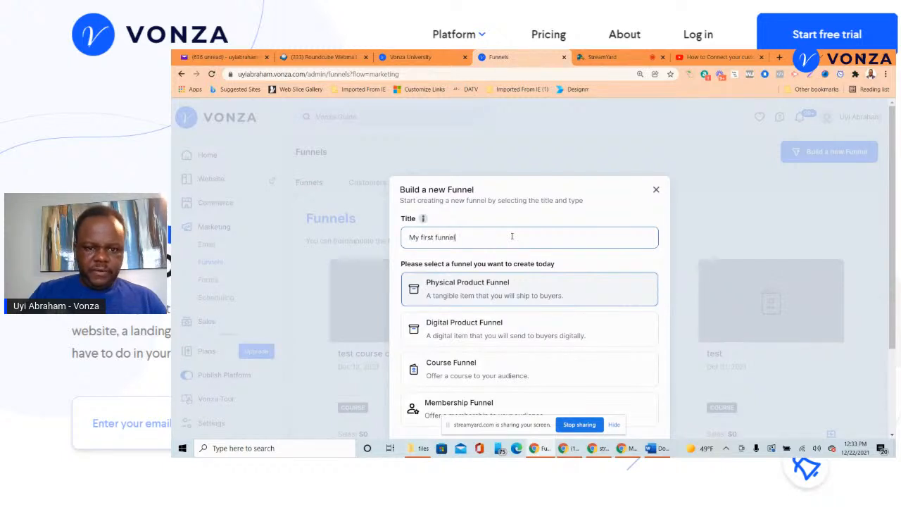
pyautogui.scroll(-2, 535, 283)
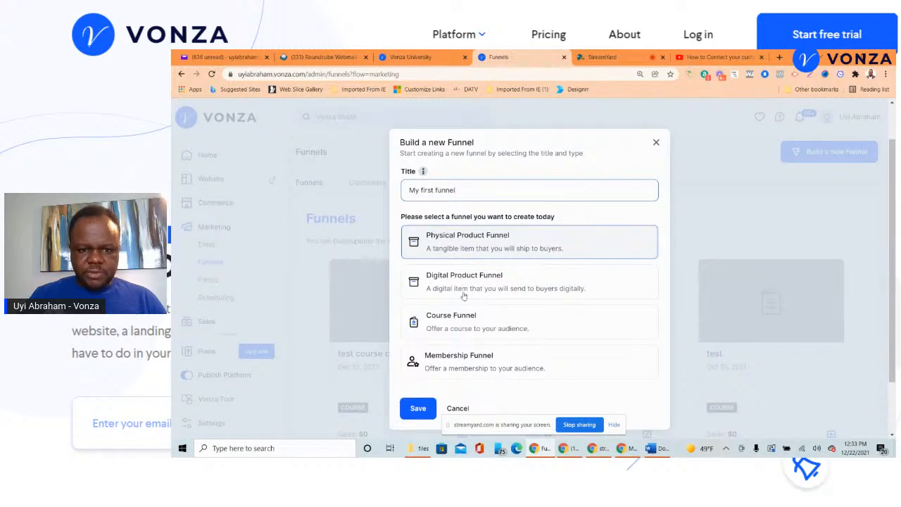
pyautogui.click(460, 330)
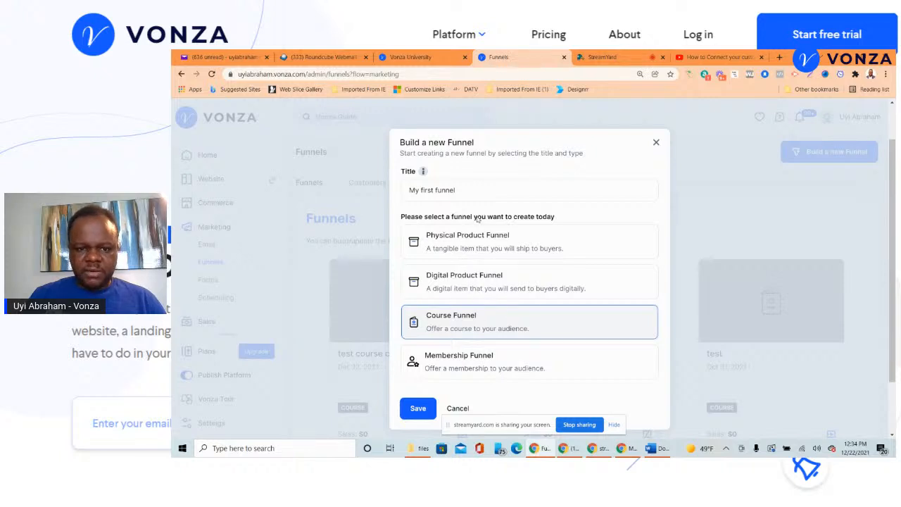
pyautogui.click(428, 405)
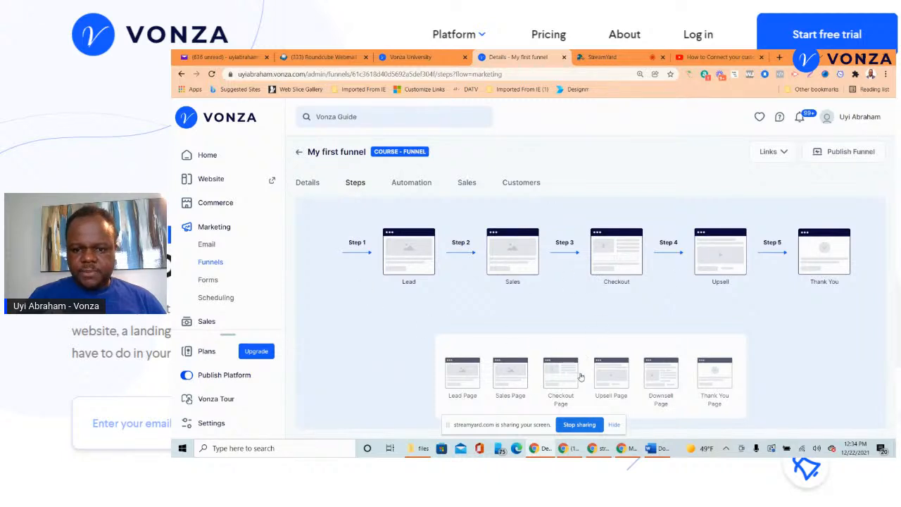
# - Add an Upsell Page as step 4 and a Downsell Page after the Thank You step
pyautogui.moveTo(605, 379); pyautogui.dragTo(711, 253)
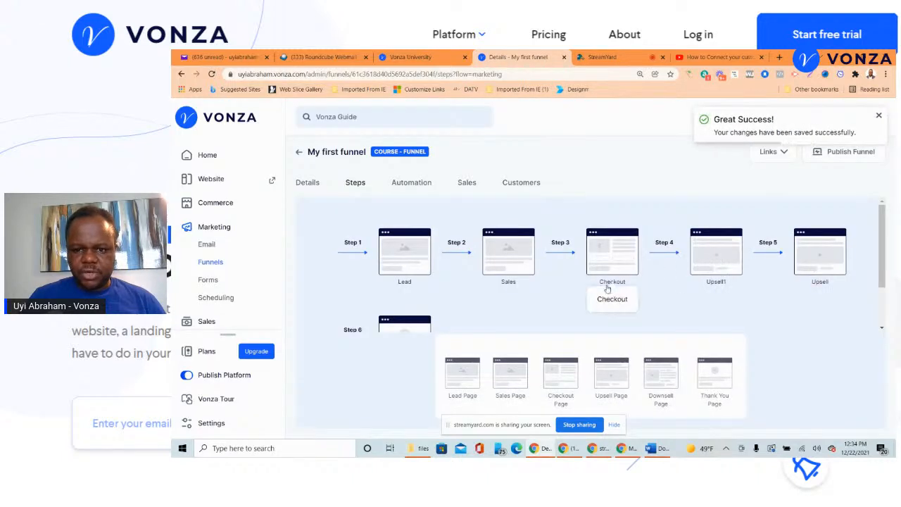
pyautogui.scroll(-1, 519, 331)
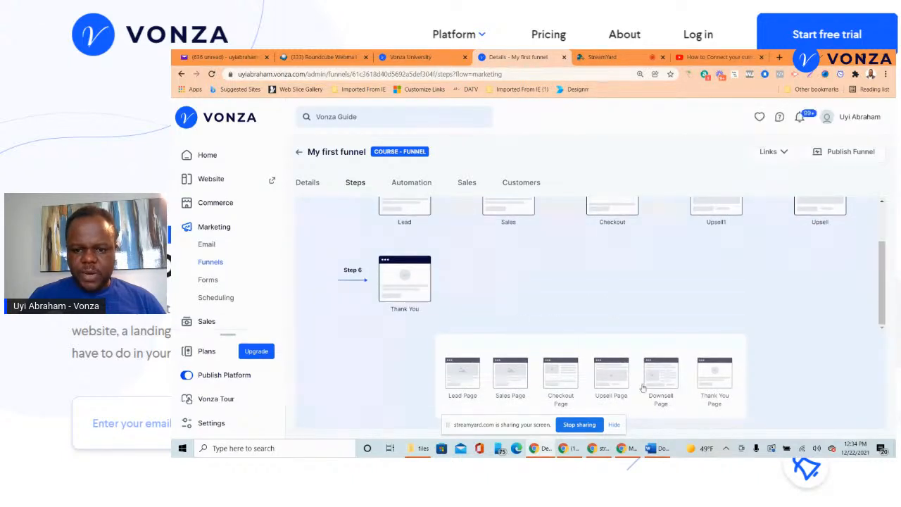
pyautogui.scroll(1, 622, 335)
pyautogui.scroll(1, 622, 332)
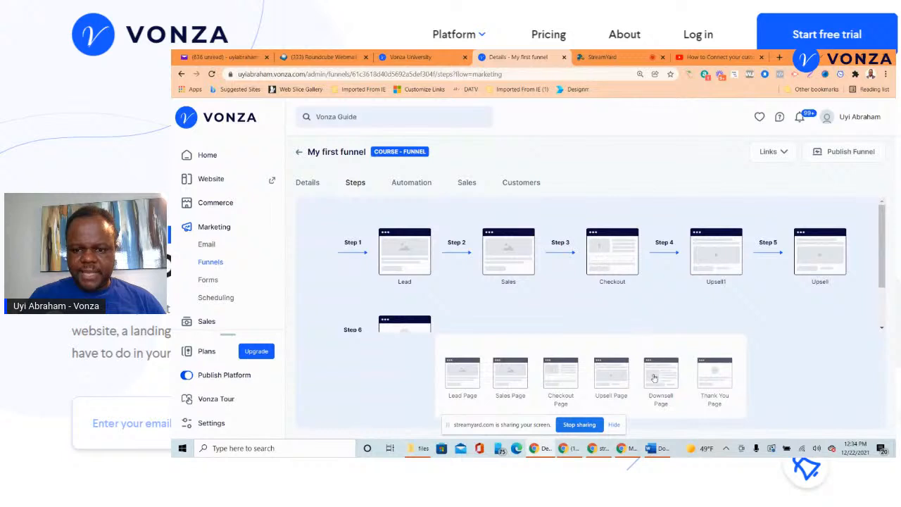
pyautogui.moveTo(654, 378); pyautogui.dragTo(366, 310)
pyautogui.scroll(-2, 444, 284)
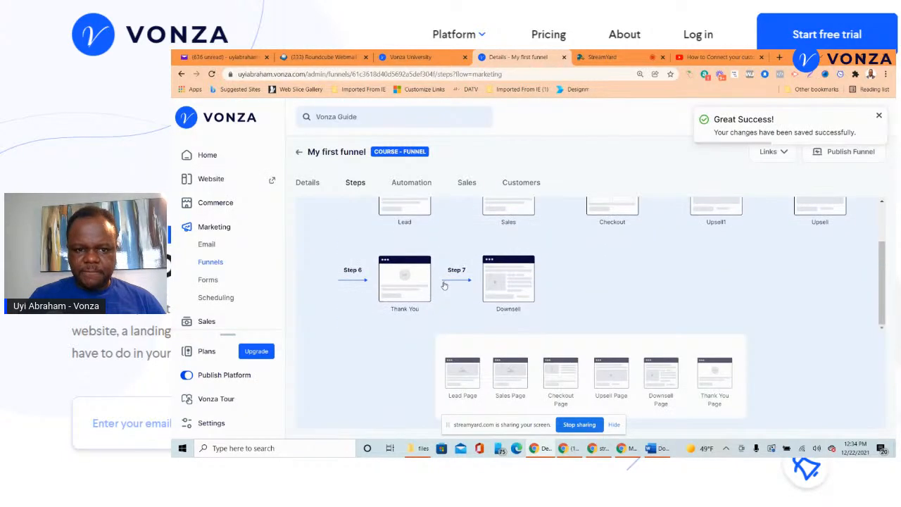
pyautogui.scroll(1, 444, 285)
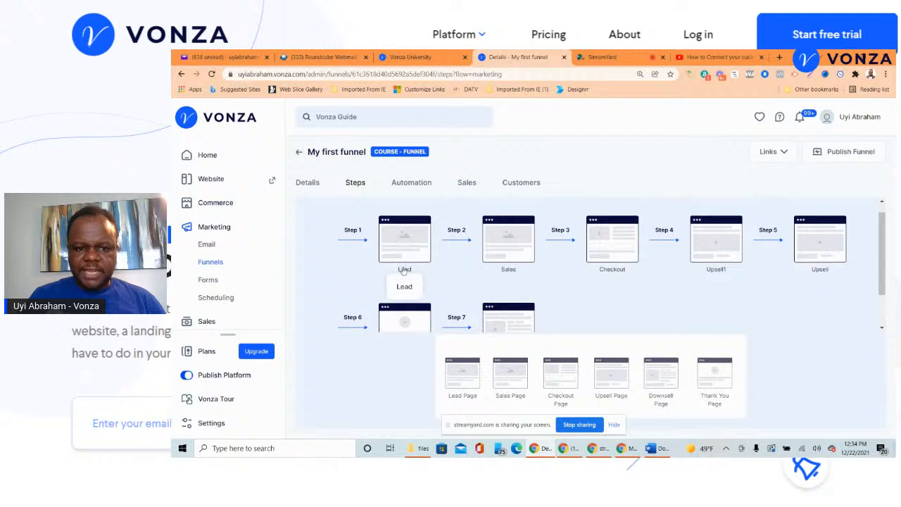
pyautogui.click(405, 269)
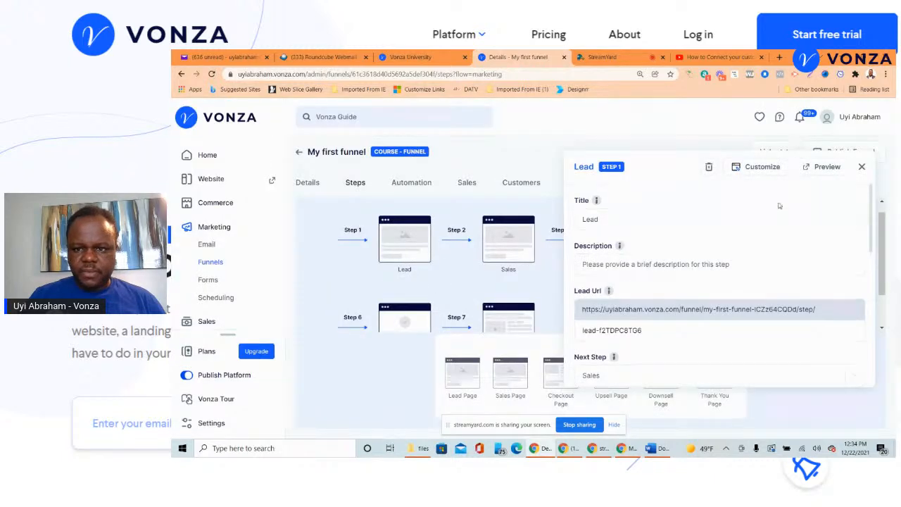
# - Rename the Lead step to 'Lead page' and close its settings panel
pyautogui.click(601, 224)
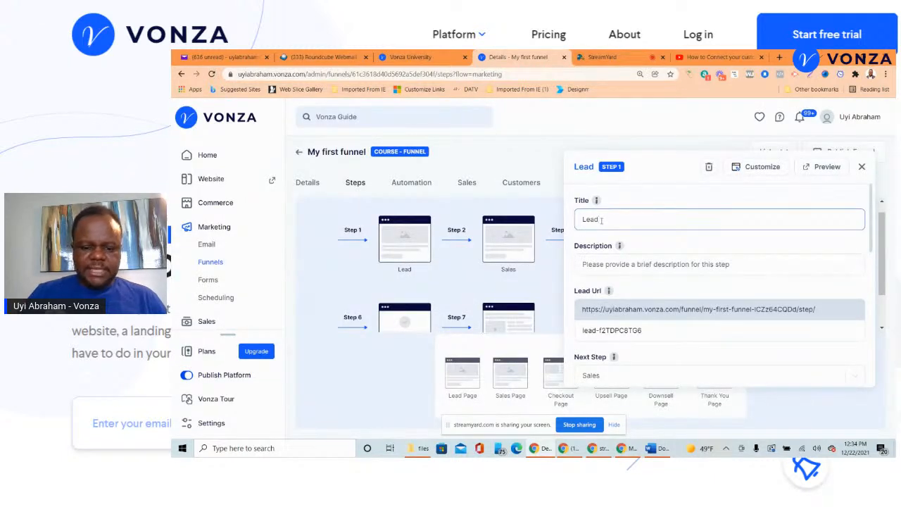
pyautogui.write('page')
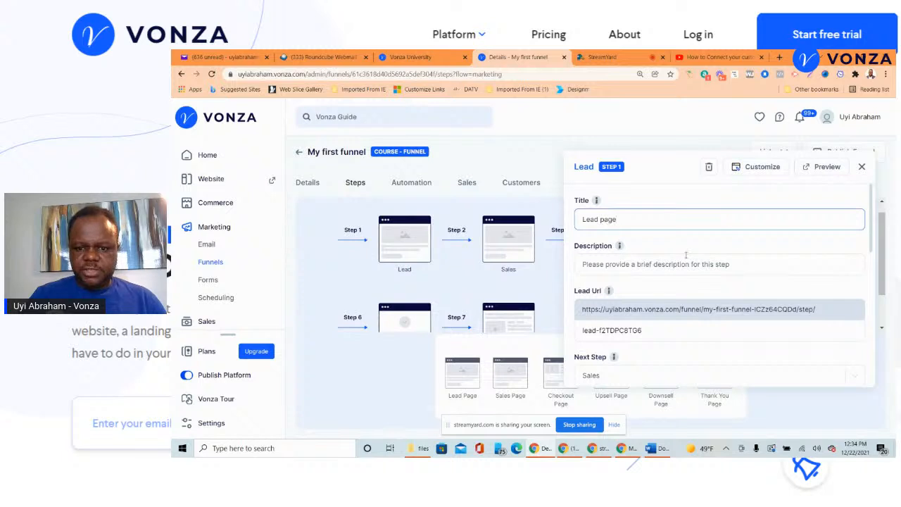
pyautogui.scroll(-5, 704, 253)
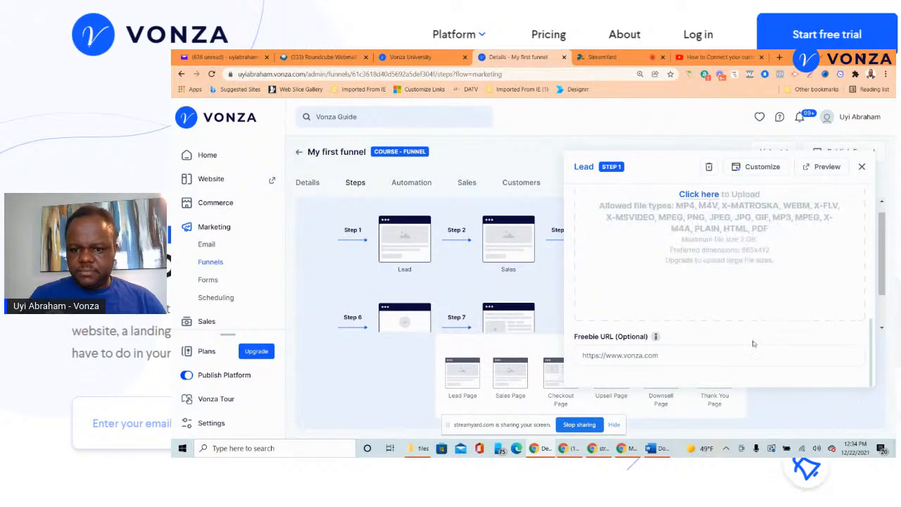
pyautogui.scroll(5, 743, 338)
pyautogui.click(665, 144)
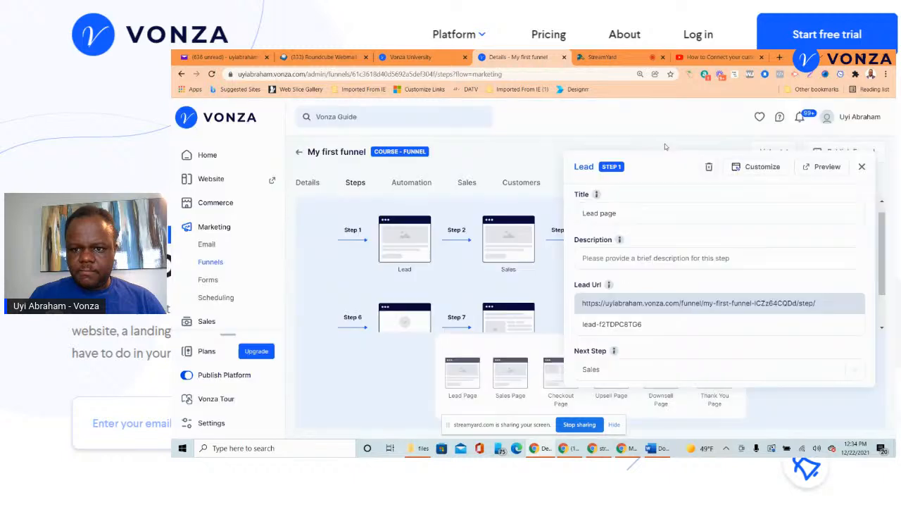
pyautogui.scroll(-5, 863, 258)
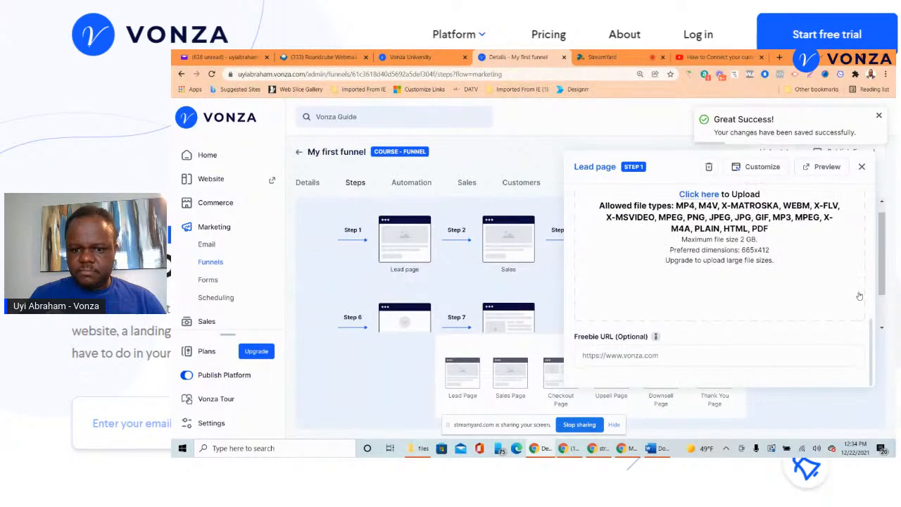
pyautogui.click(862, 166)
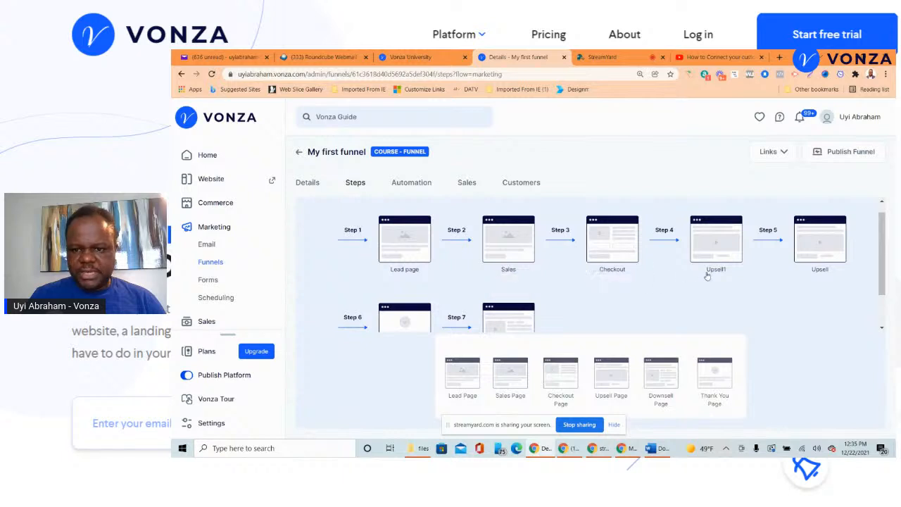
# - Reopen the Lead page step to confirm Sales is its next step, then close the panel
pyautogui.scroll(-2, 429, 307)
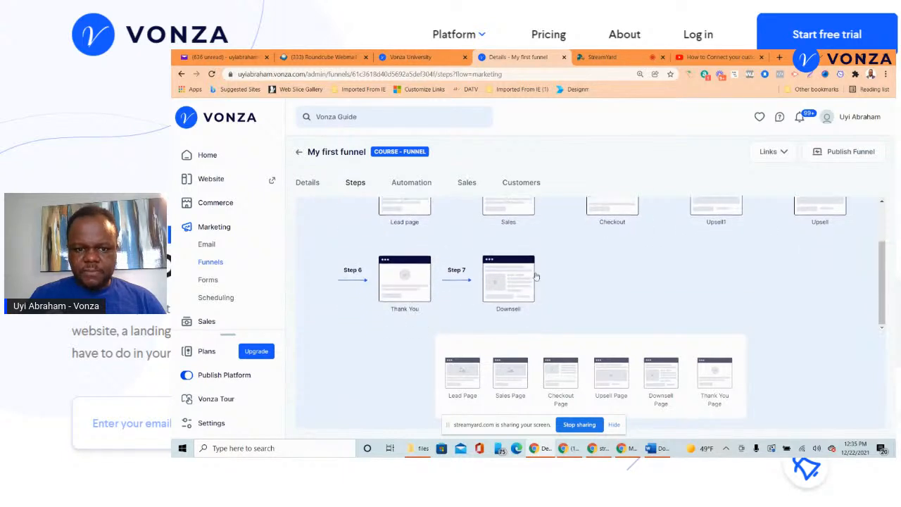
pyautogui.scroll(2, 539, 279)
pyautogui.scroll(-2, 540, 278)
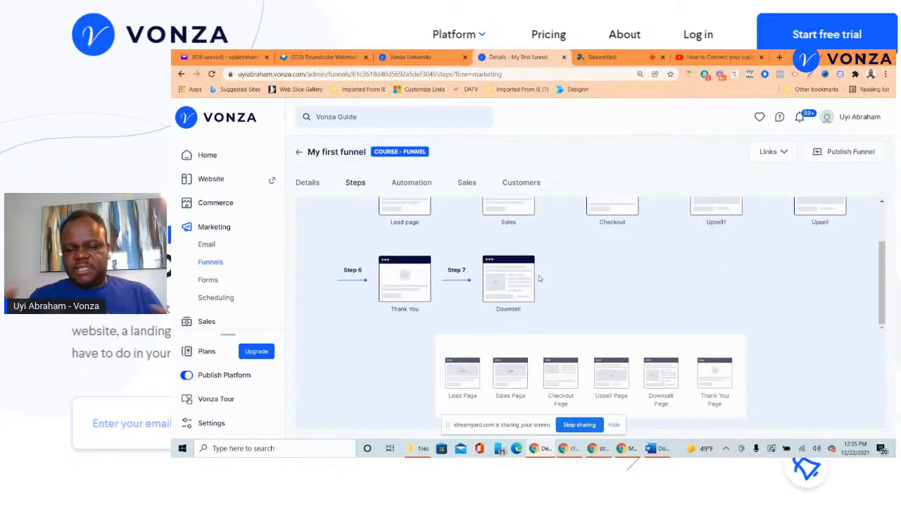
pyautogui.scroll(2, 539, 279)
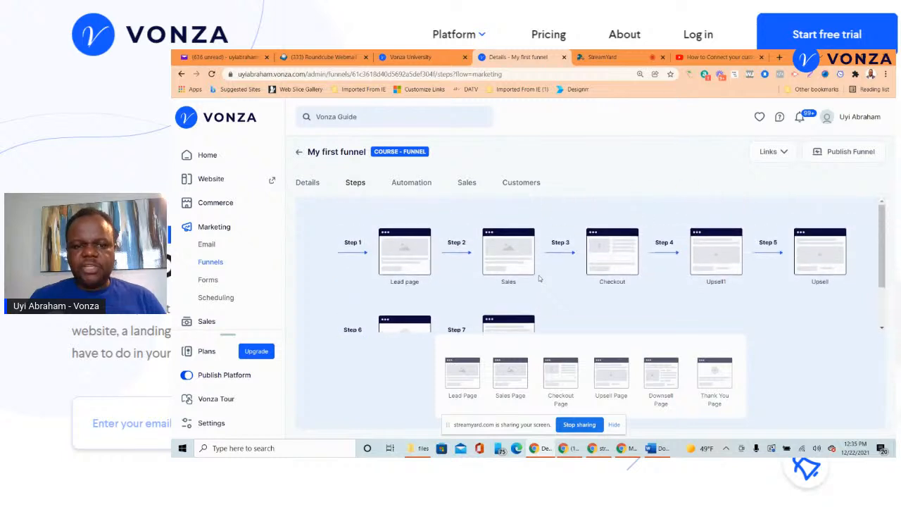
pyautogui.click(412, 262)
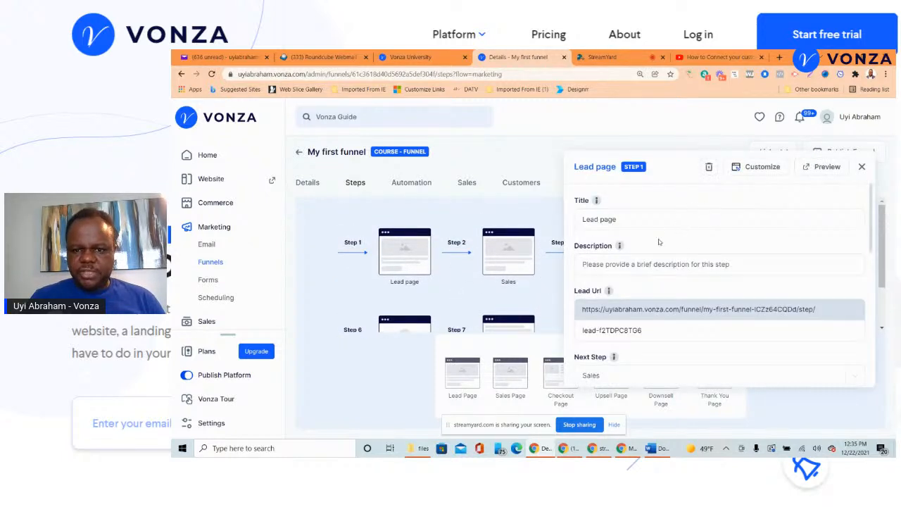
pyautogui.scroll(-2, 646, 241)
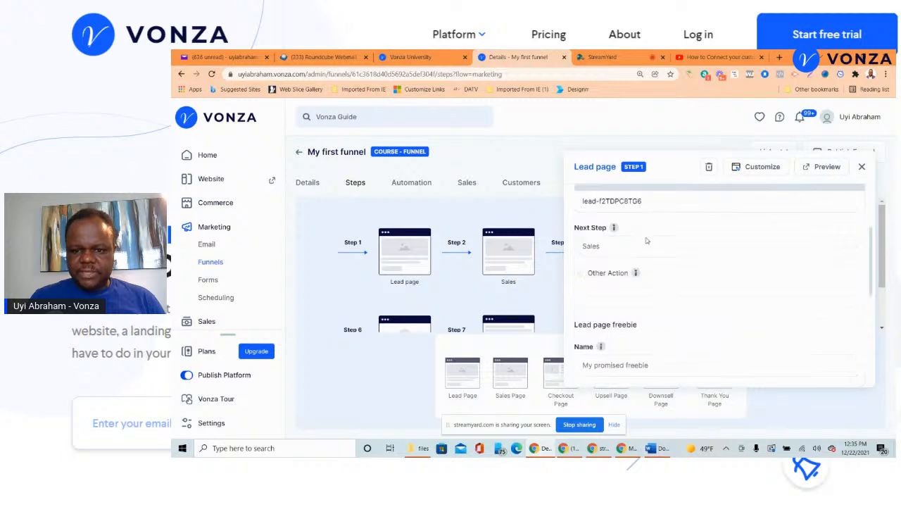
pyautogui.moveTo(613, 228)
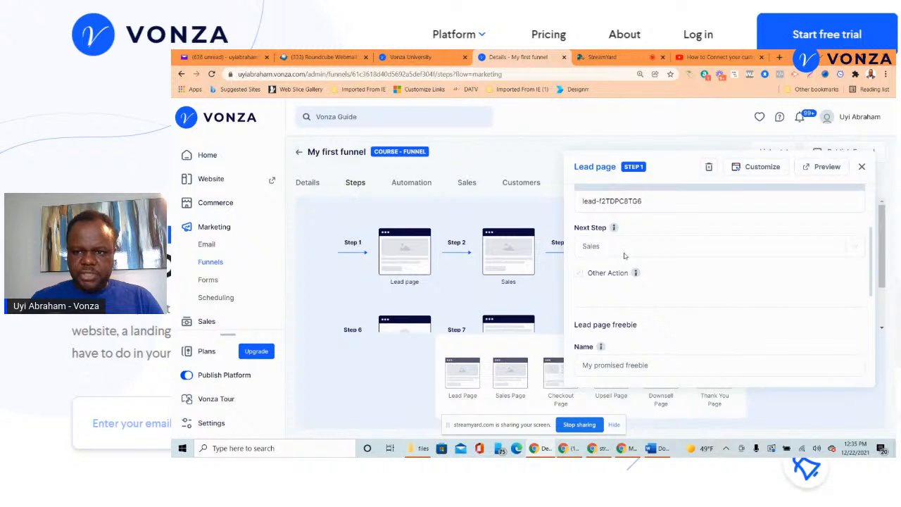
pyautogui.click(864, 170)
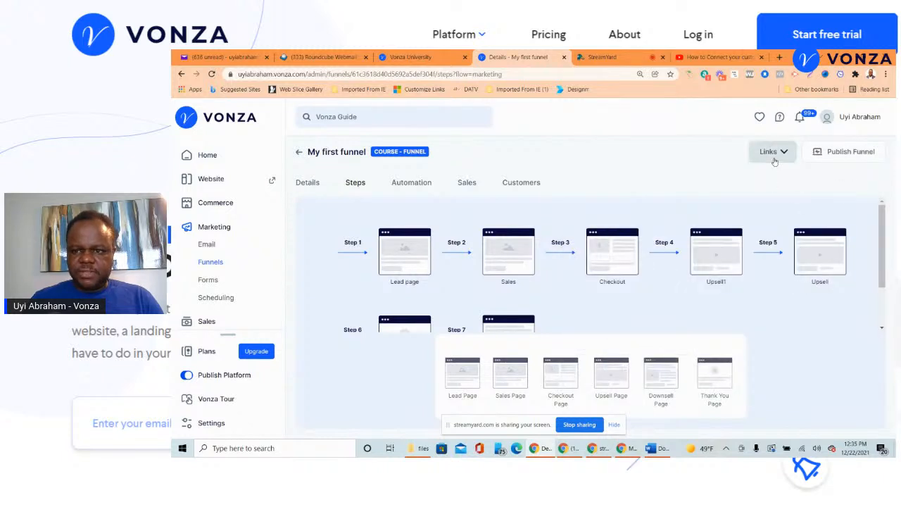
pyautogui.click(773, 152)
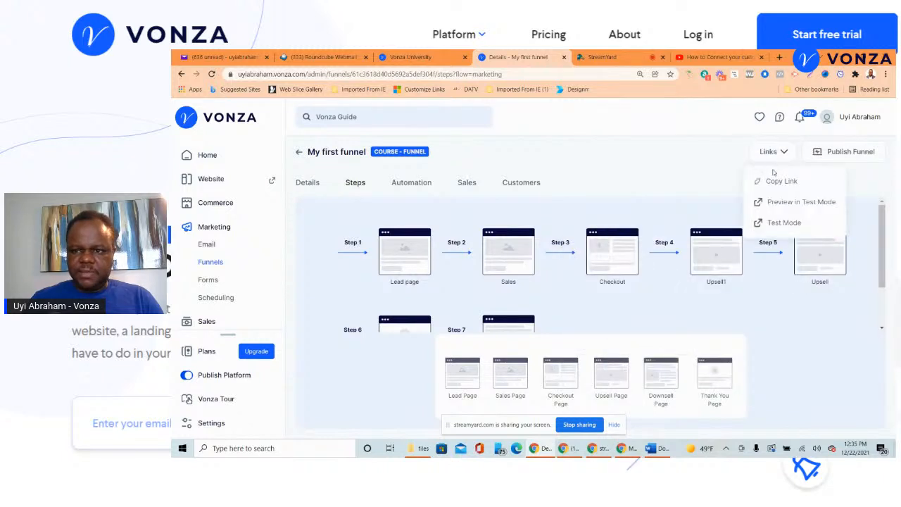
# - Publish My first funnel and open its lead page with Preview in Test Mode
pyautogui.click(845, 152)
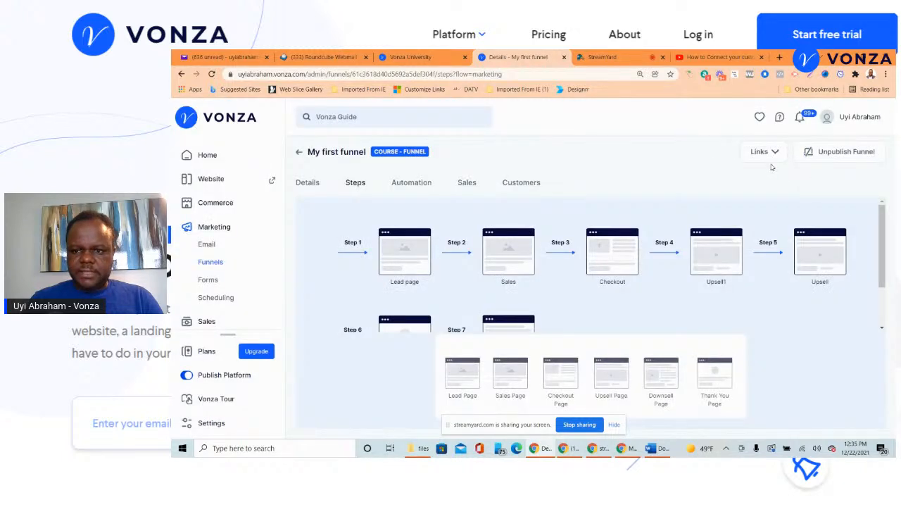
pyautogui.click(774, 151)
pyautogui.click(764, 200)
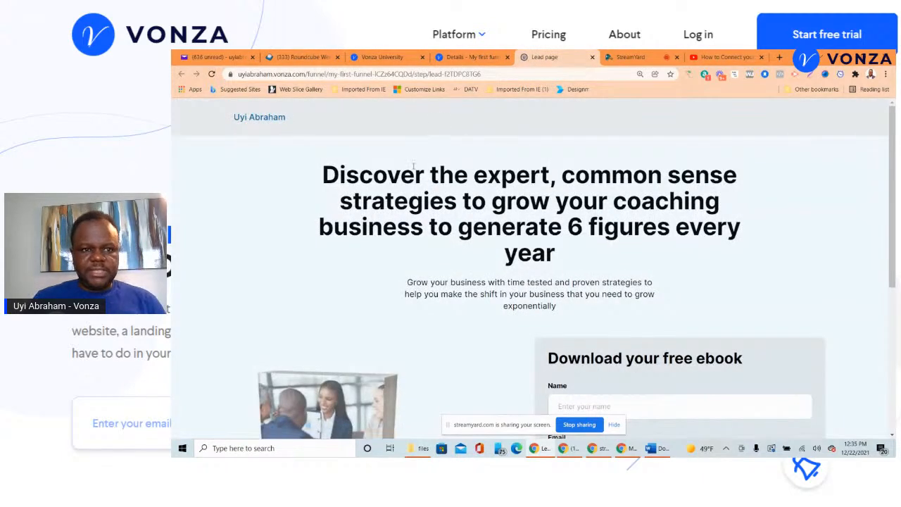
pyautogui.scroll(-3, 493, 232)
# - Fill the free ebook form with a test name and email address
pyautogui.scroll(2, 577, 232)
pyautogui.scroll(-3, 574, 232)
pyautogui.scroll(3, 593, 296)
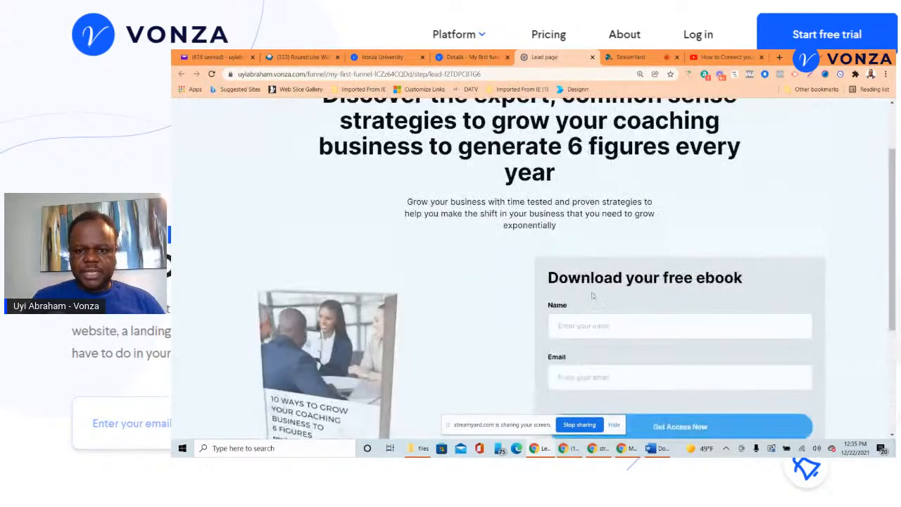
pyautogui.click(587, 326)
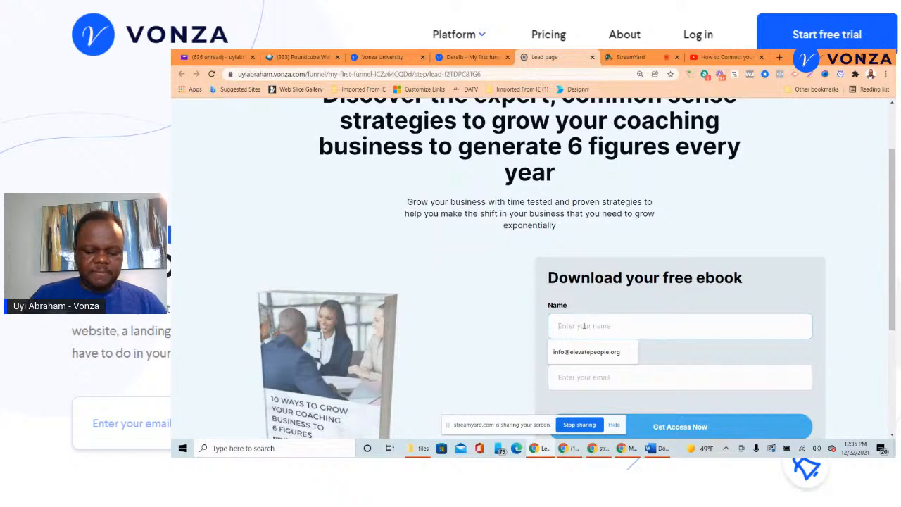
pyautogui.write('Jo')
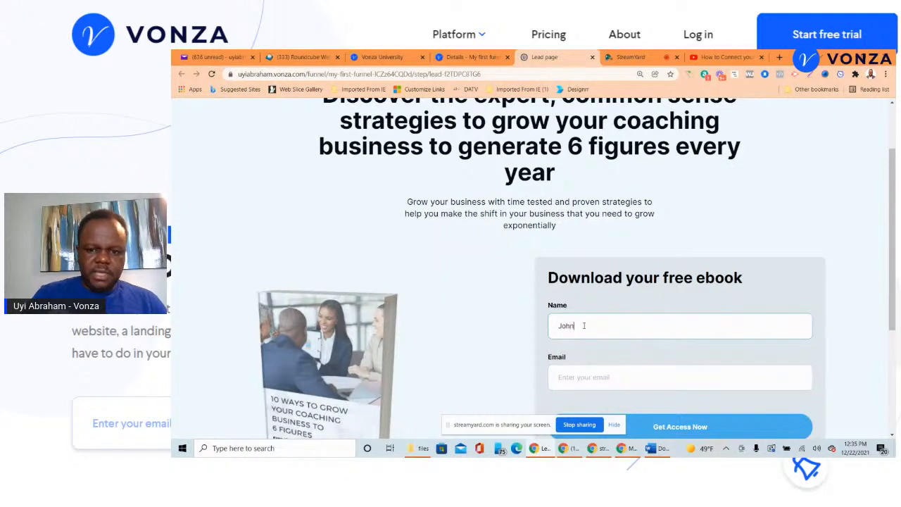
pyautogui.write('hn')
pyautogui.click(594, 373)
pyautogui.write('id')
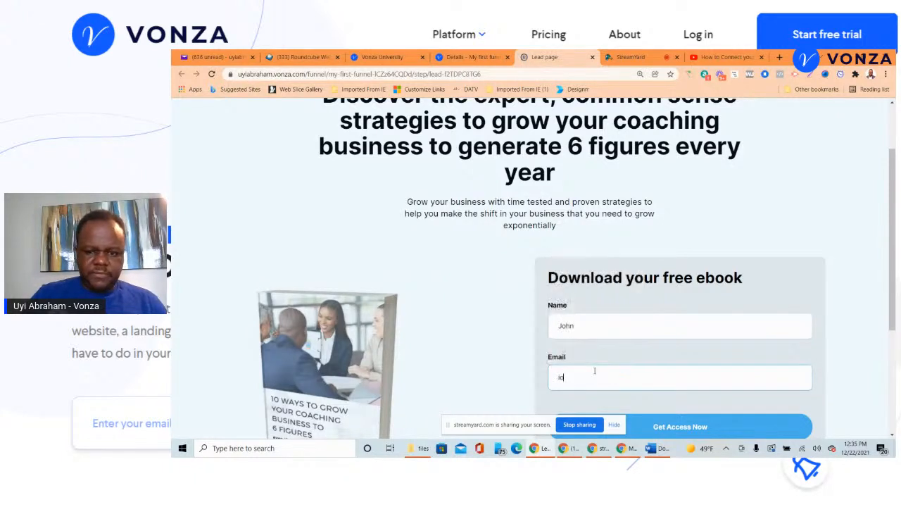
pyautogui.press('BackSpace')
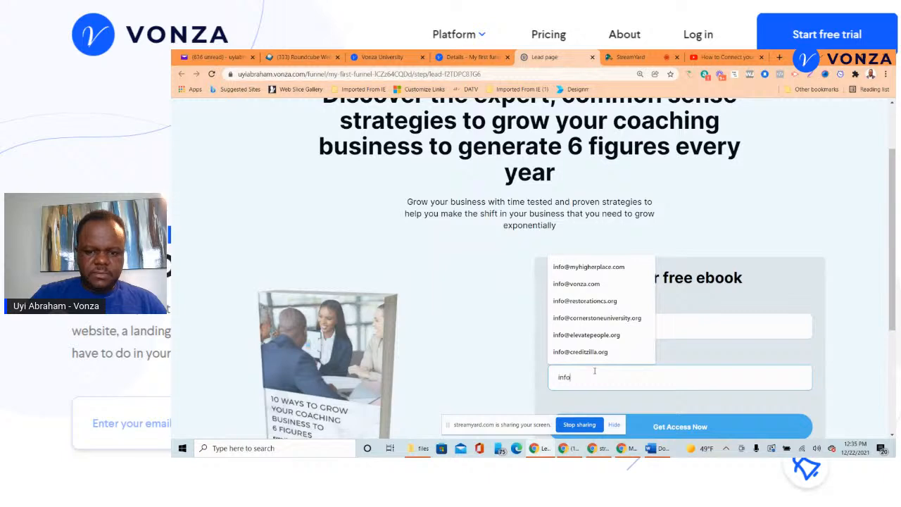
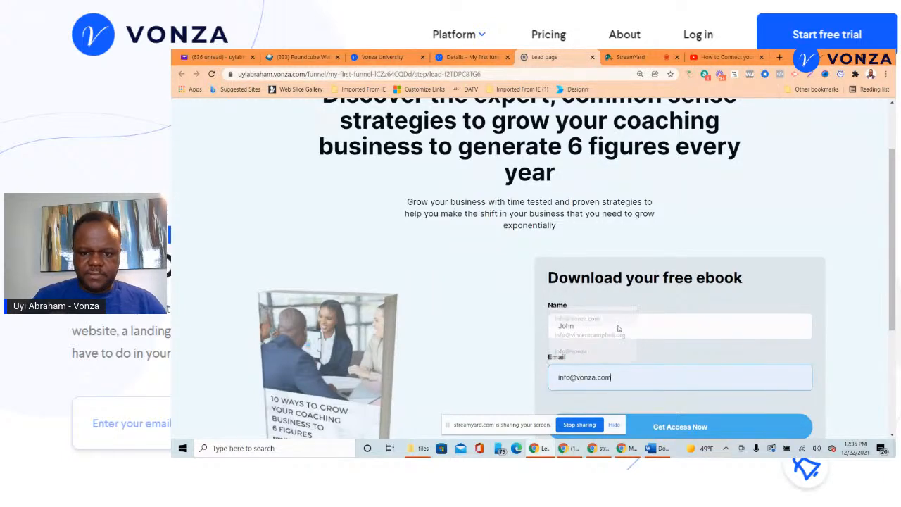
# - Submit the form with Get Access Now to reach the sales page, then return to the funnel tab
pyautogui.scroll(-3, 618, 329)
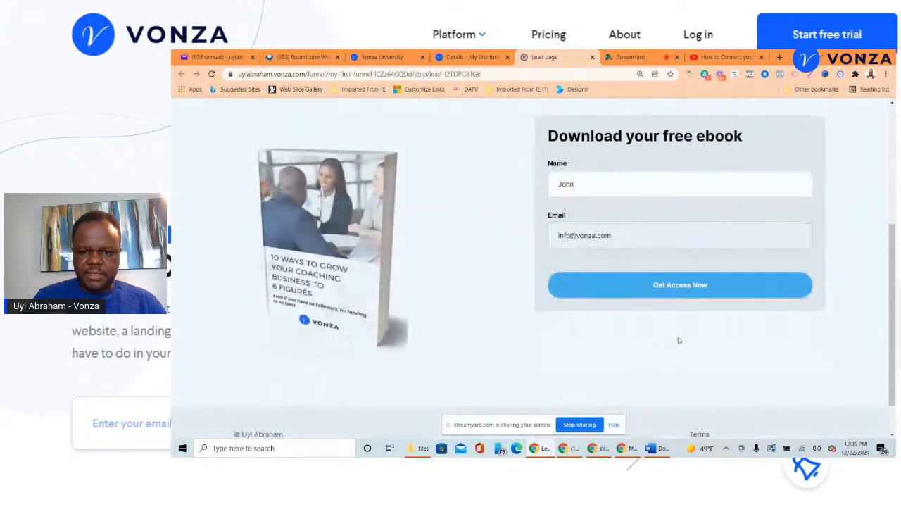
pyautogui.click(672, 288)
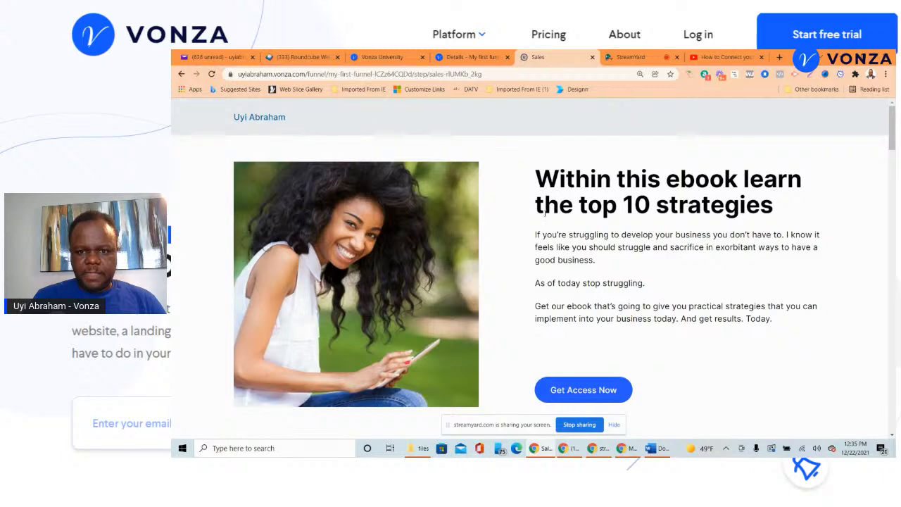
pyautogui.scroll(-2, 545, 213)
pyautogui.scroll(2, 545, 218)
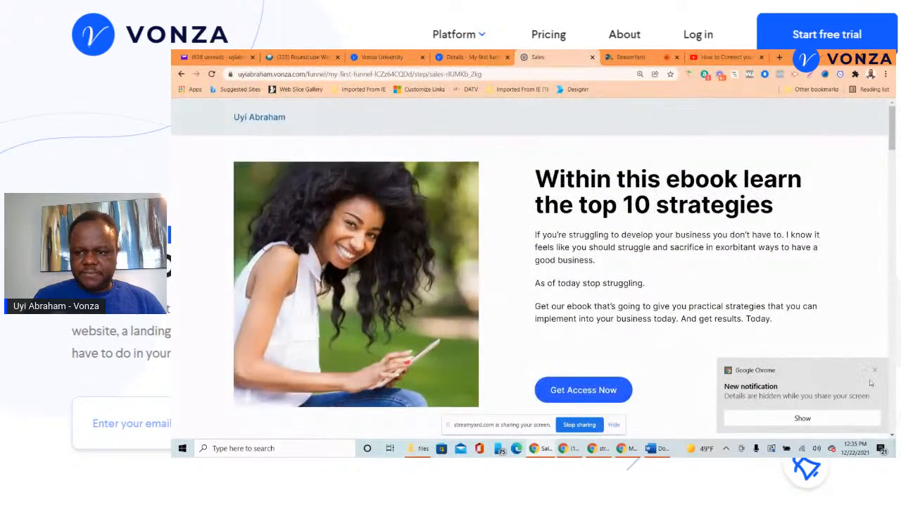
pyautogui.click(475, 57)
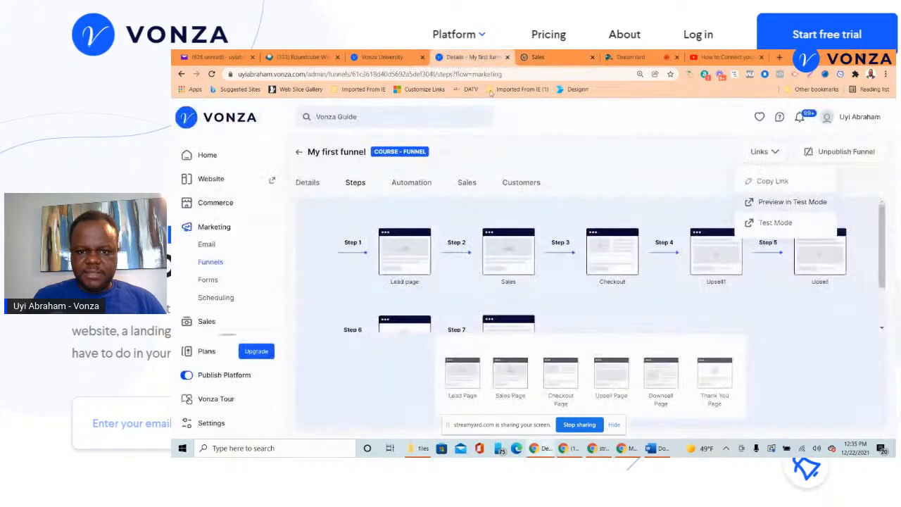
# - Preview the Sales step page in a new tab and scroll through it
pyautogui.click(391, 245)
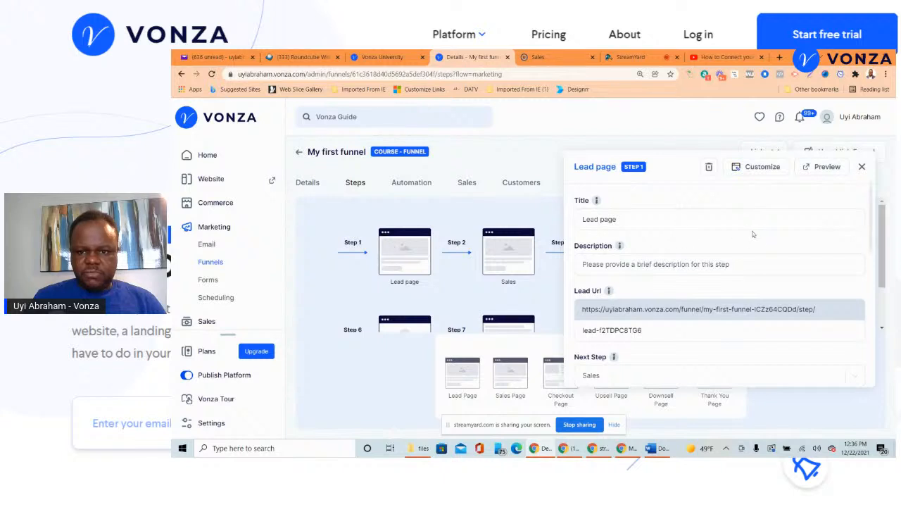
pyautogui.click(862, 167)
pyautogui.click(518, 258)
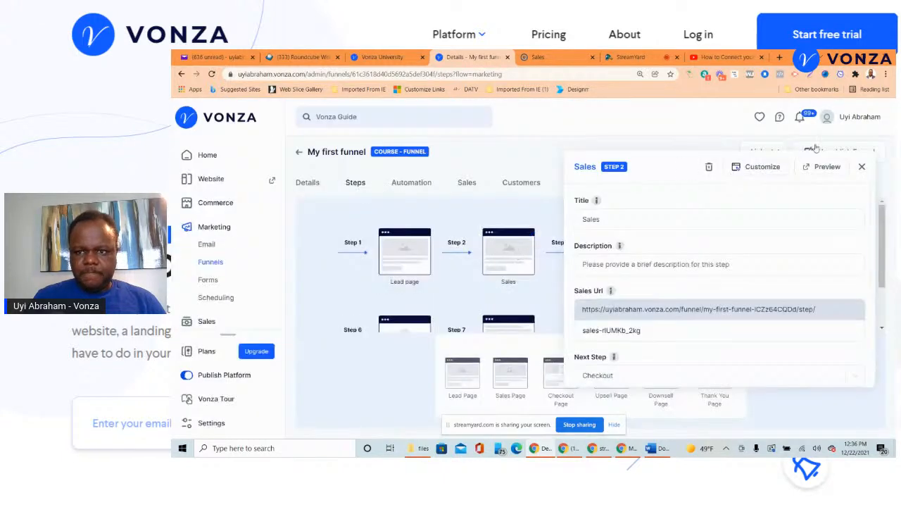
pyautogui.click(813, 172)
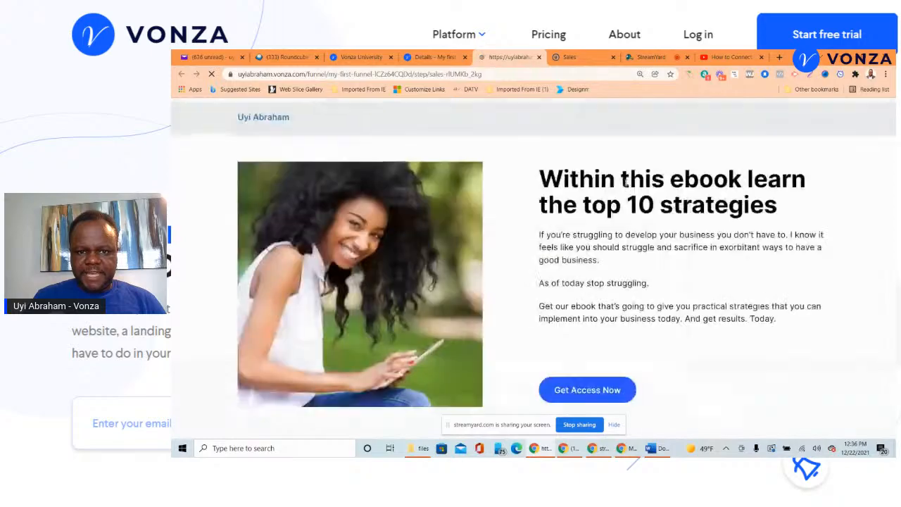
pyautogui.scroll(-10, 630, 204)
pyautogui.scroll(-15, 637, 224)
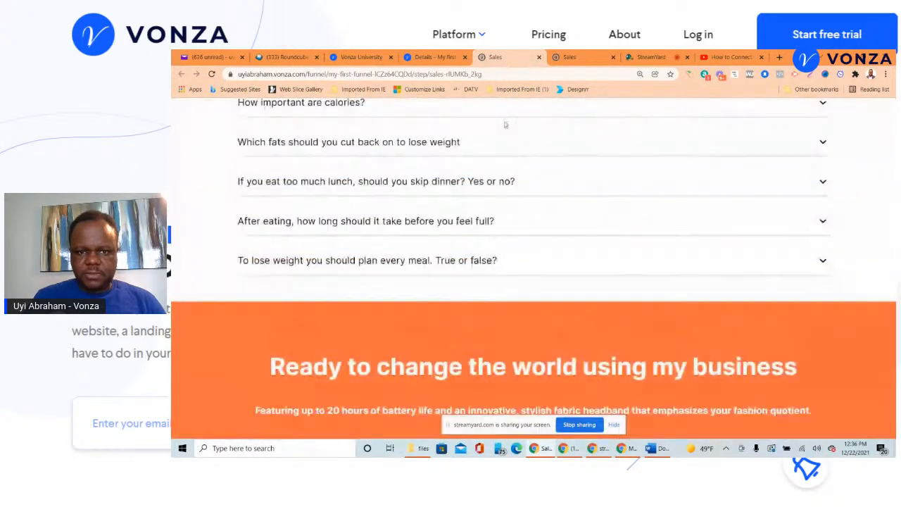
# - Back in the funnel, open the Checkout step's settings and start its preview
pyautogui.click(433, 57)
pyautogui.click(862, 167)
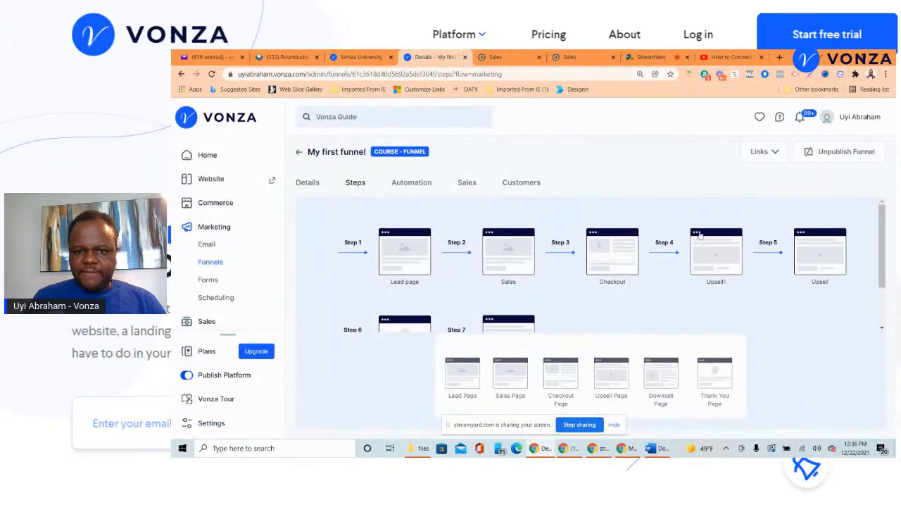
pyautogui.click(600, 264)
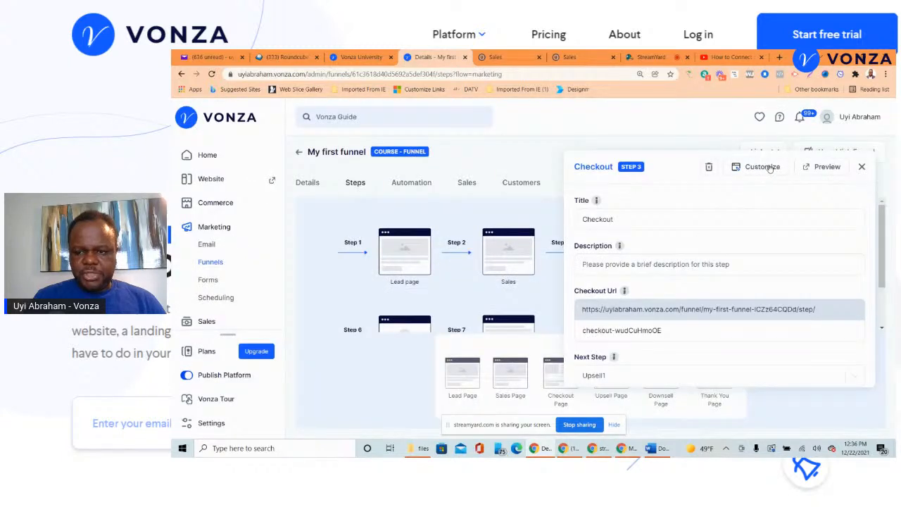
pyautogui.click(810, 167)
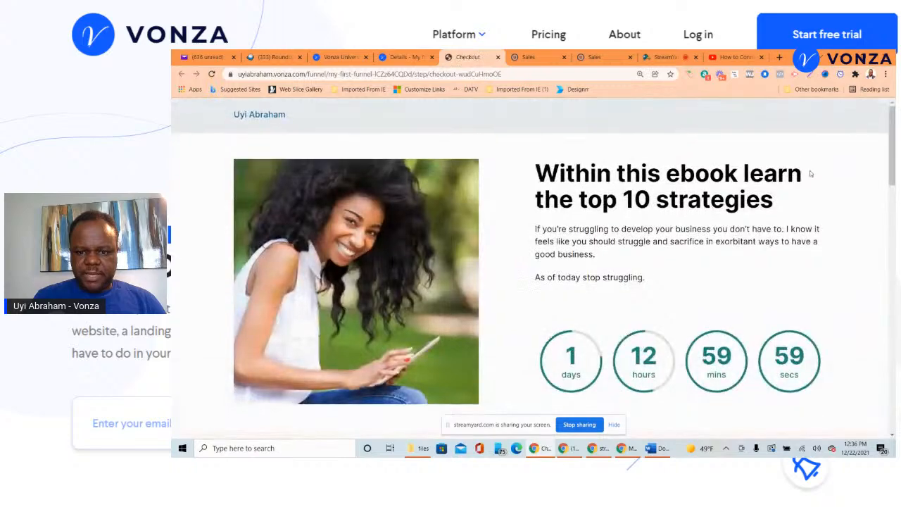
# - Scroll through the checkout preview's countdown and payment form, then close that tab
pyautogui.scroll(-3, 810, 169)
pyautogui.scroll(-5, 810, 175)
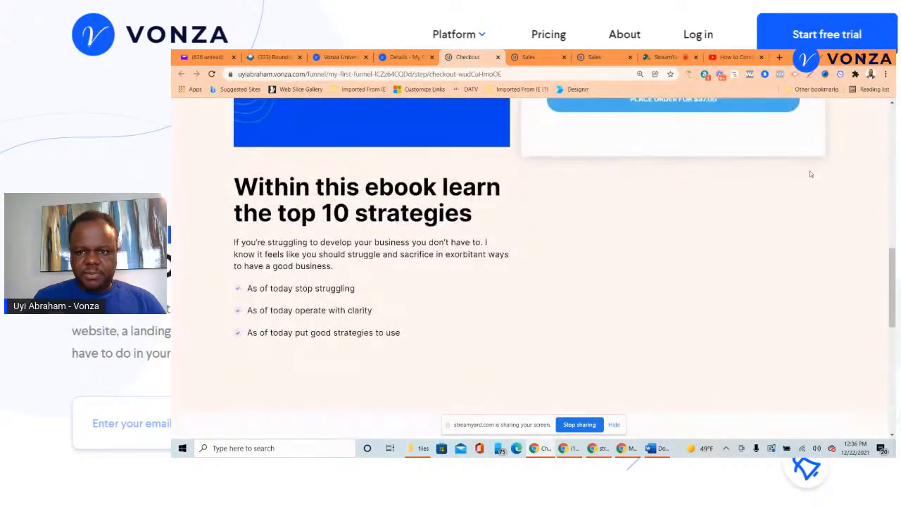
pyautogui.scroll(-5, 811, 175)
pyautogui.scroll(10, 810, 175)
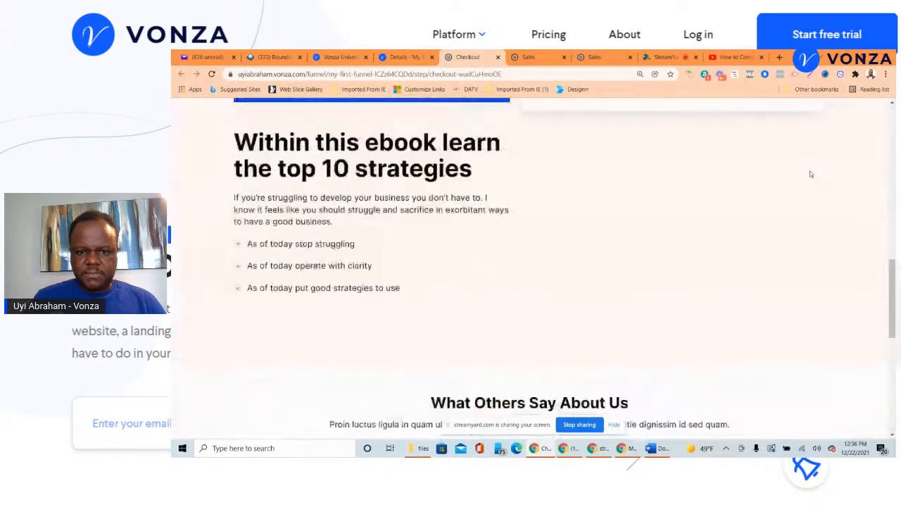
pyautogui.scroll(3, 811, 174)
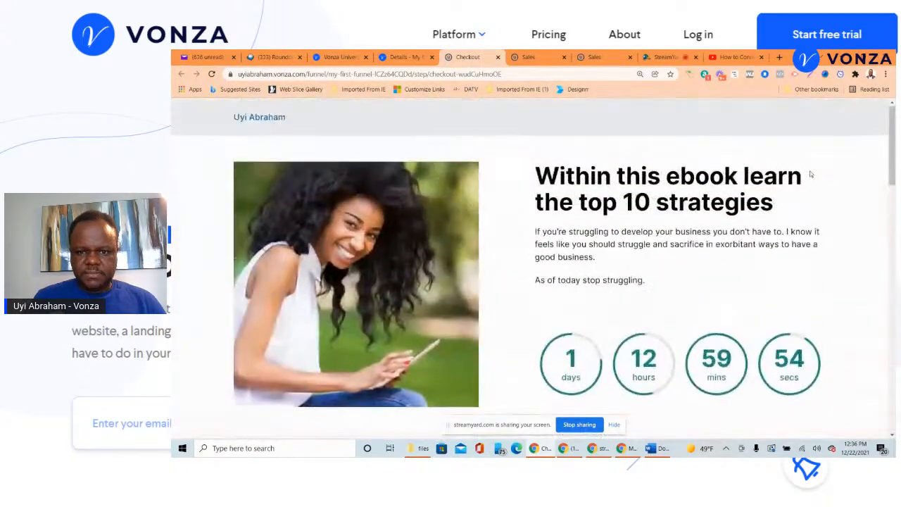
pyautogui.click(498, 57)
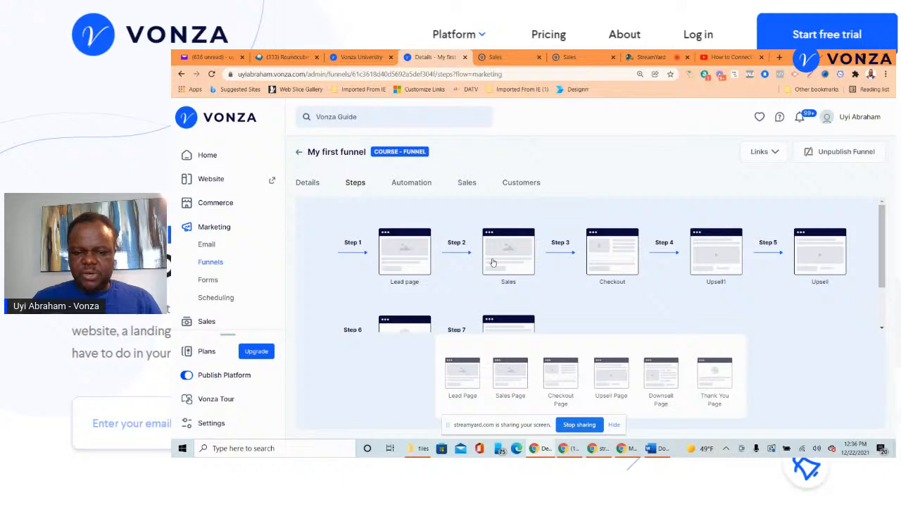
# - Preview the Sales page and continue with Get Access Now to the $0 checkout
pyautogui.click(512, 252)
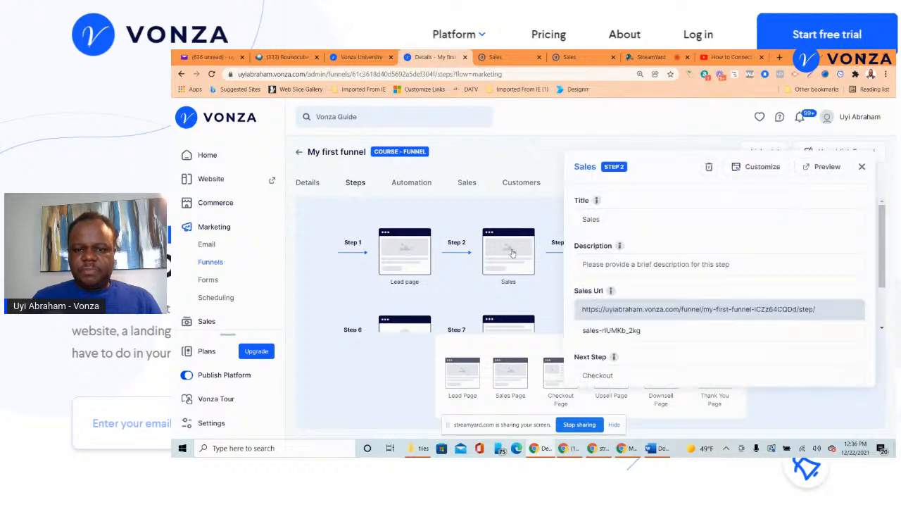
pyautogui.click(817, 166)
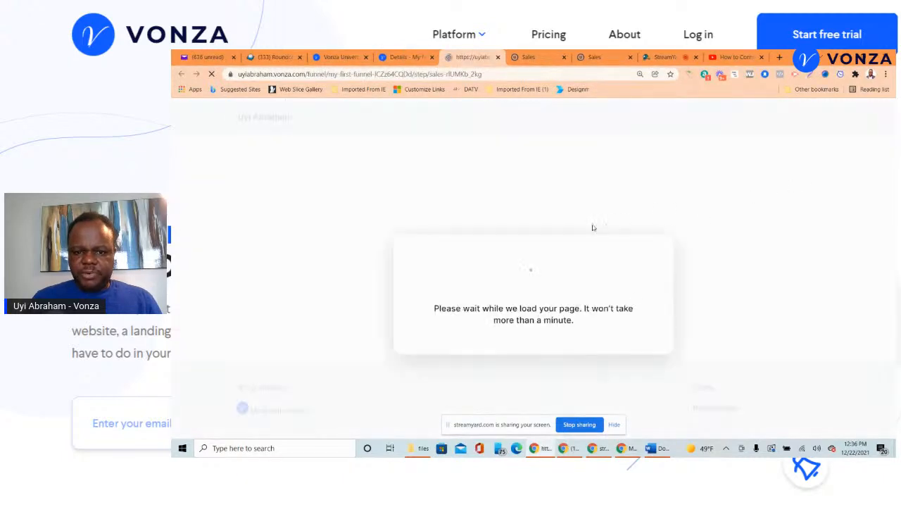
pyautogui.scroll(-4, 603, 229)
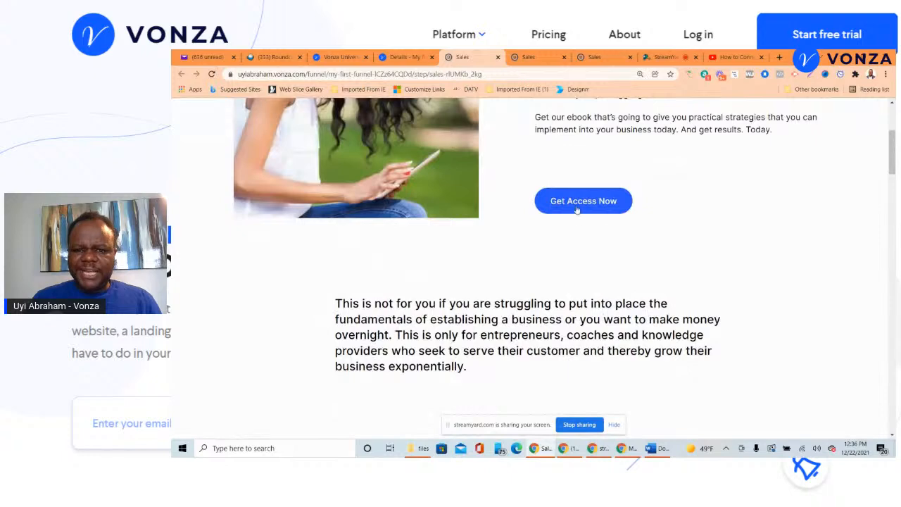
pyautogui.click(579, 202)
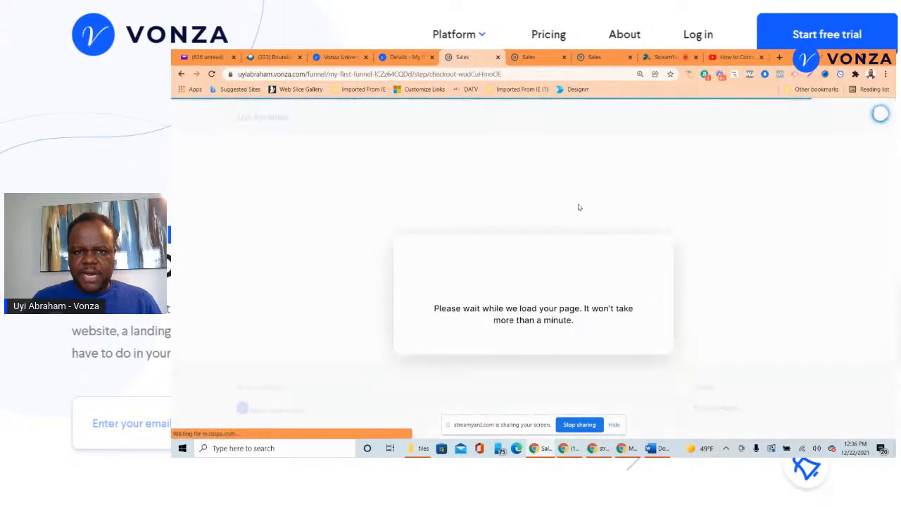
pyautogui.scroll(-6, 606, 268)
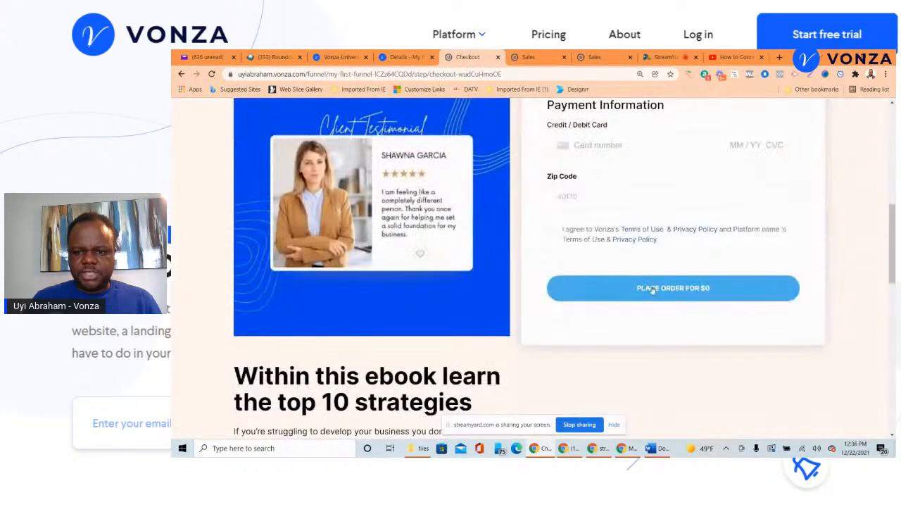
# - Check the Sales step's Next Step (Checkout) and attached free course
pyautogui.click(416, 55)
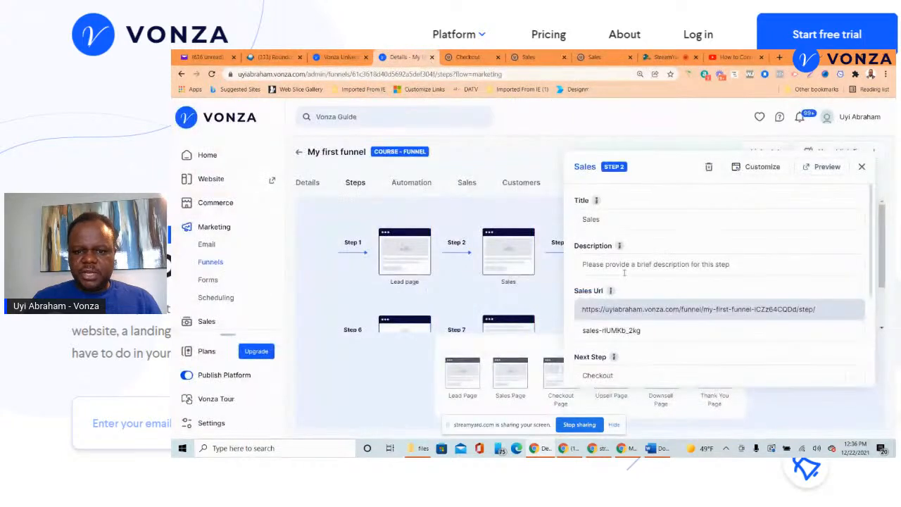
pyautogui.scroll(-3, 625, 276)
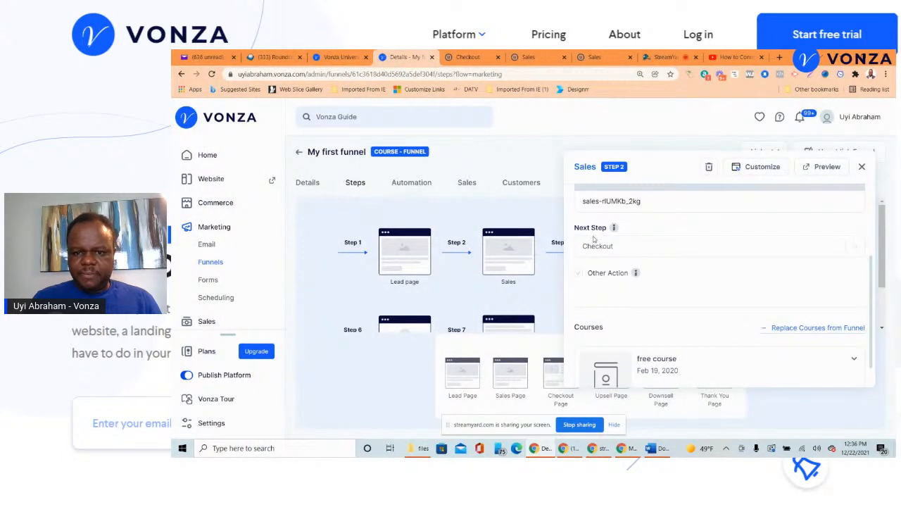
pyautogui.scroll(-1, 598, 233)
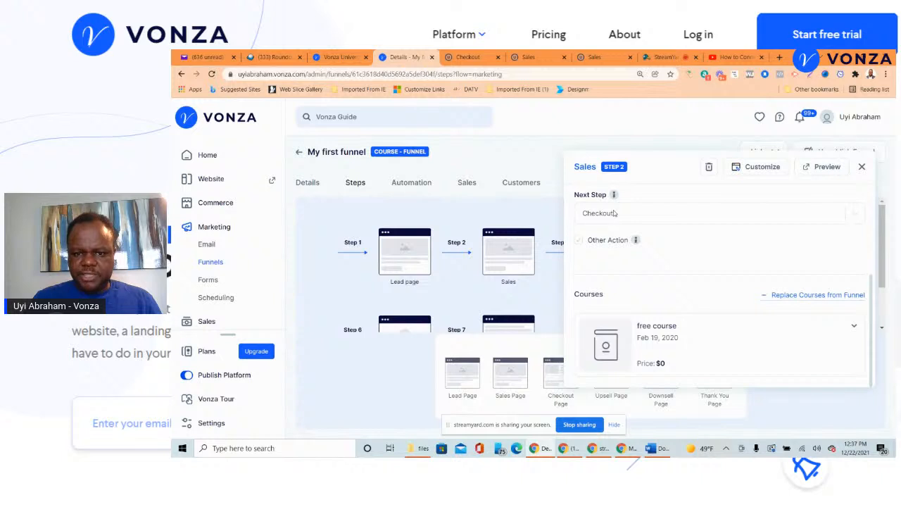
# - Close the Sales step's settings panel
pyautogui.click(862, 167)
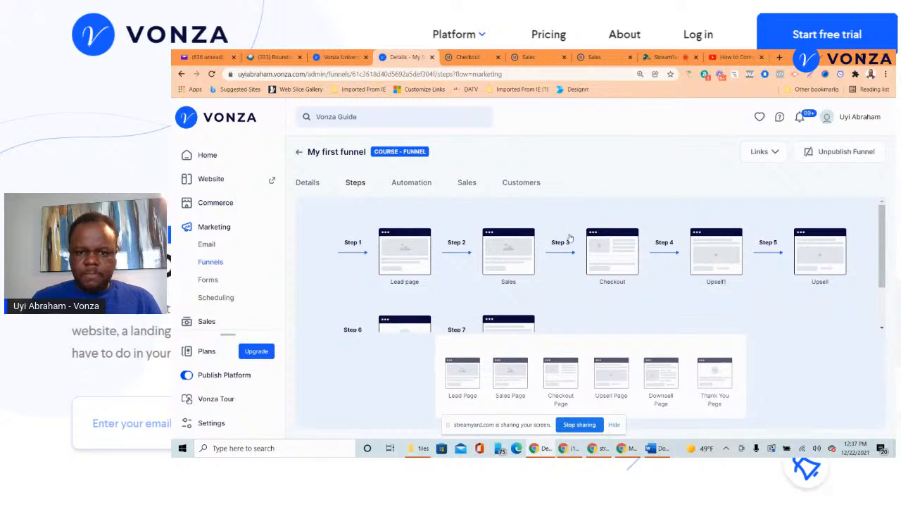
pyautogui.scroll(-2, 549, 254)
pyautogui.scroll(2, 613, 246)
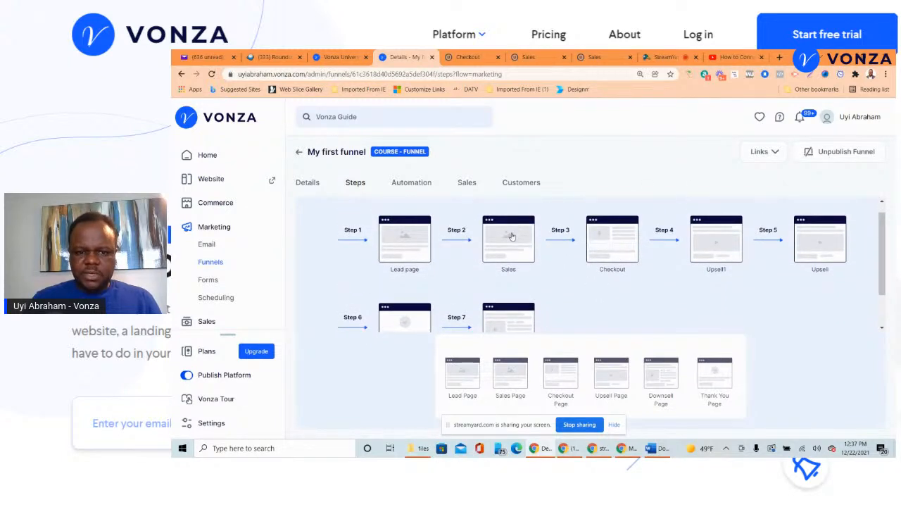
# - Review the Lead page step's 'My promised freebie' settings and preview the lead page
pyautogui.click(415, 243)
pyautogui.scroll(-3, 693, 264)
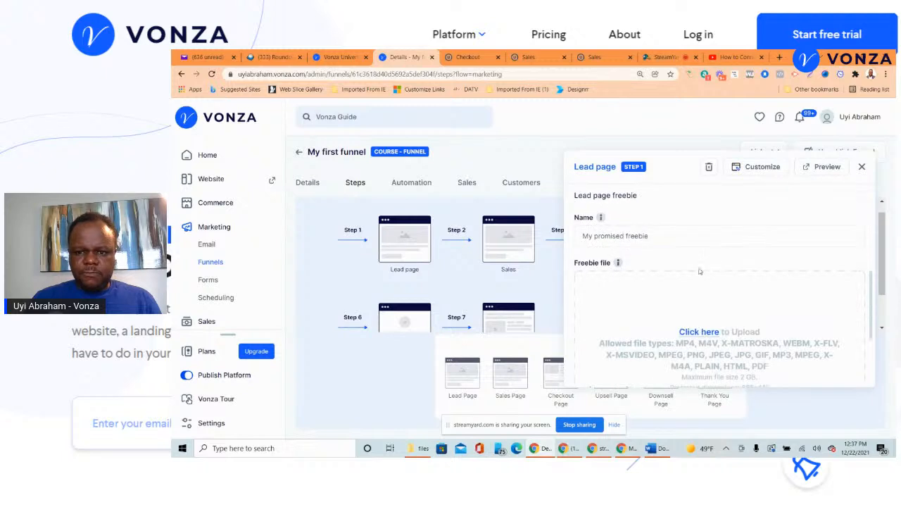
pyautogui.scroll(4, 701, 271)
pyautogui.scroll(-3, 715, 281)
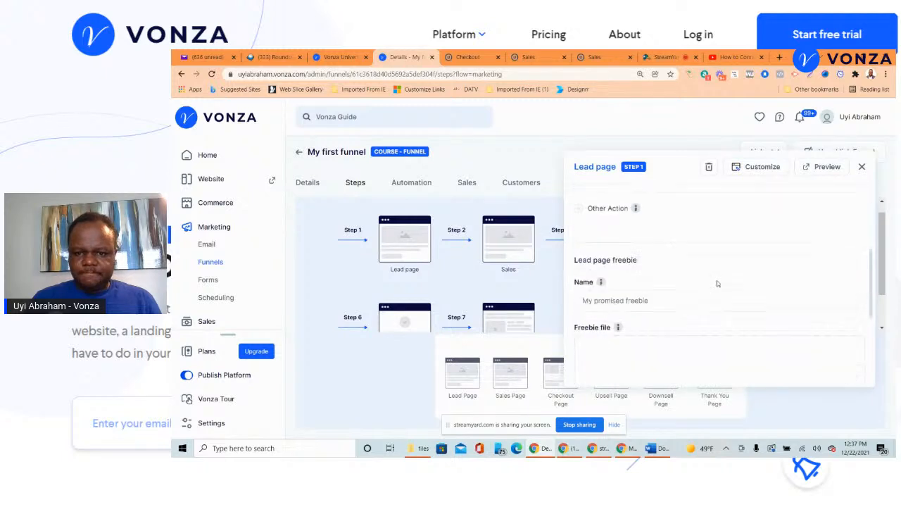
pyautogui.scroll(-1, 664, 289)
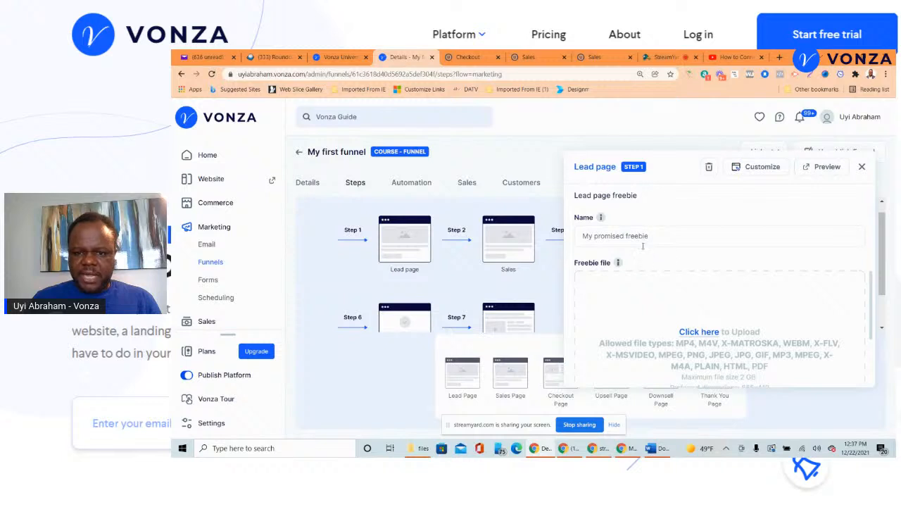
pyautogui.scroll(-2, 693, 232)
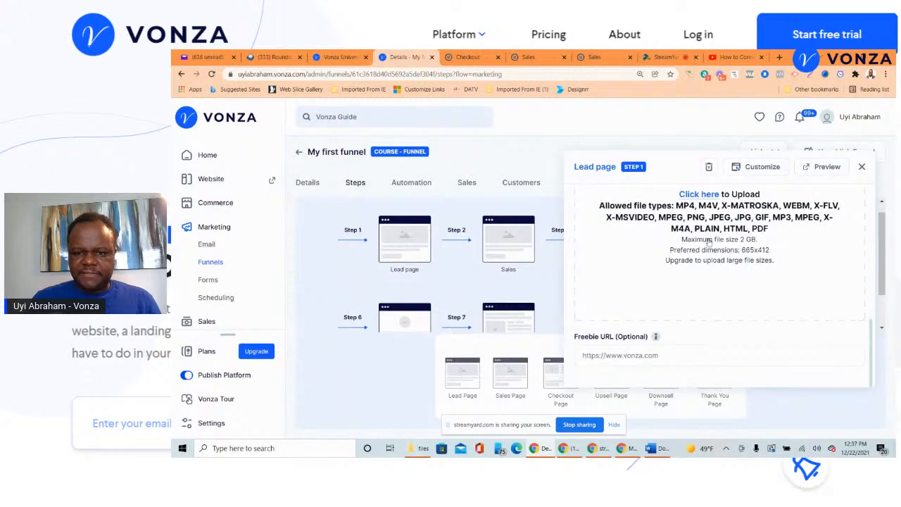
pyautogui.scroll(4, 704, 262)
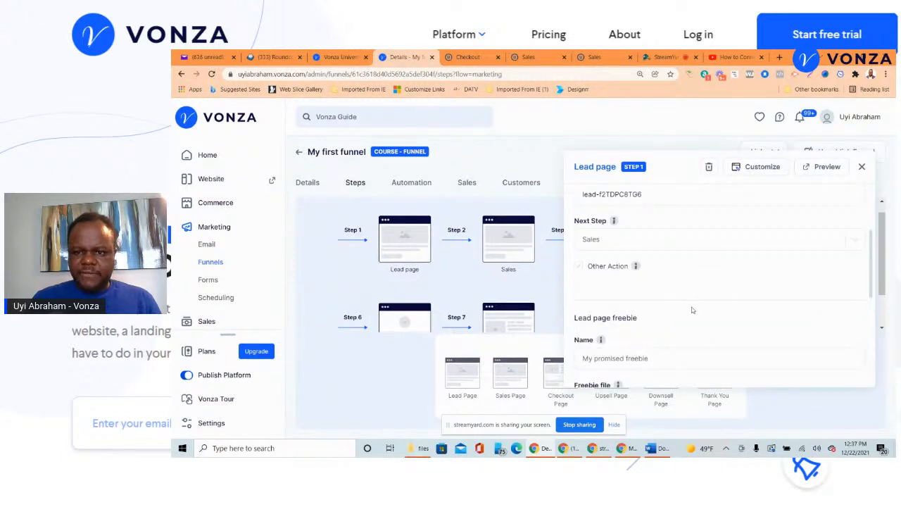
pyautogui.scroll(2, 692, 310)
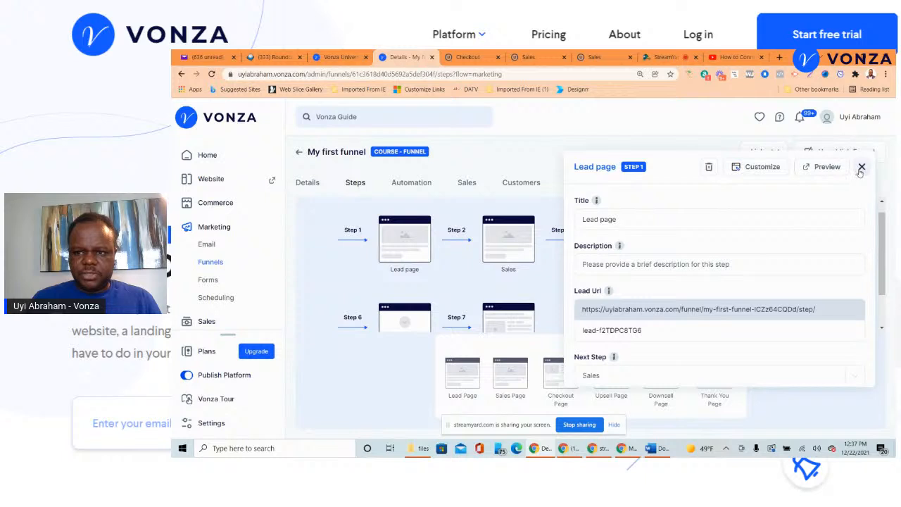
pyautogui.click(822, 167)
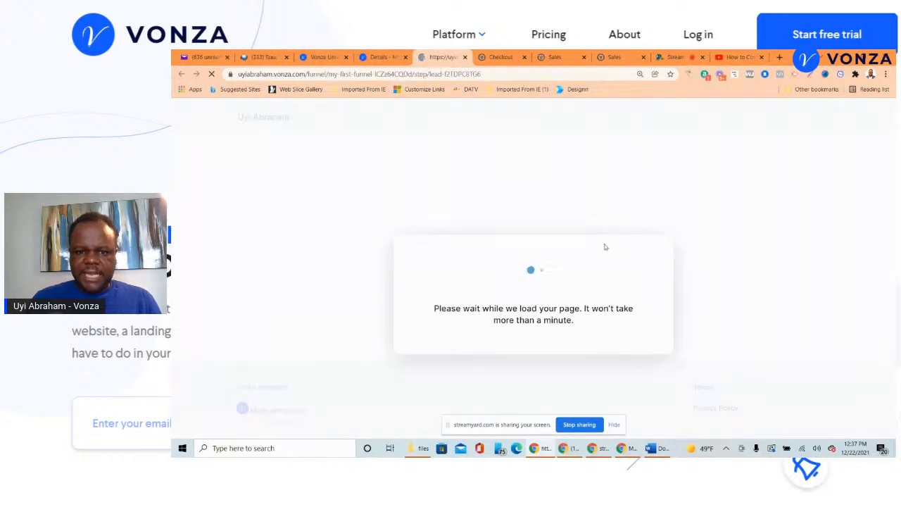
# - Scroll through the lead page's free ebook form preview, then close the preview and the Lead page settings
pyautogui.scroll(-3, 604, 249)
pyautogui.scroll(-1, 324, 265)
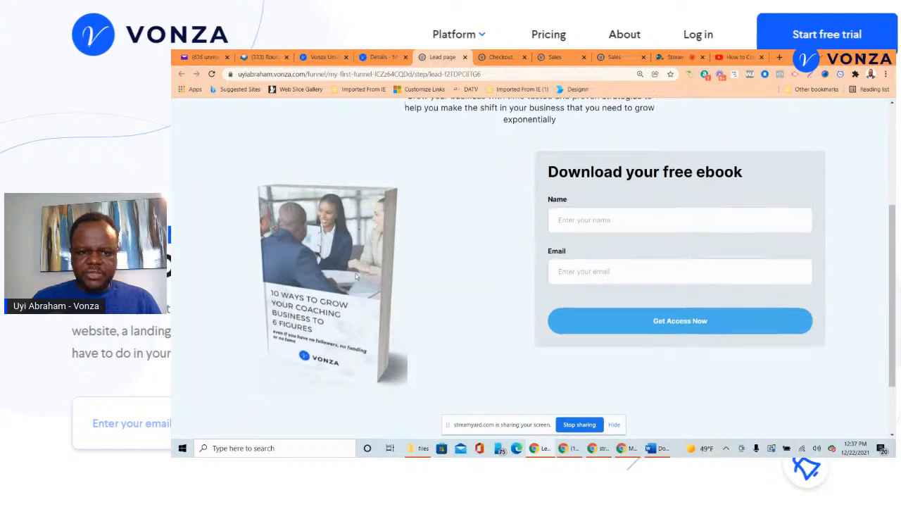
pyautogui.scroll(3, 345, 272)
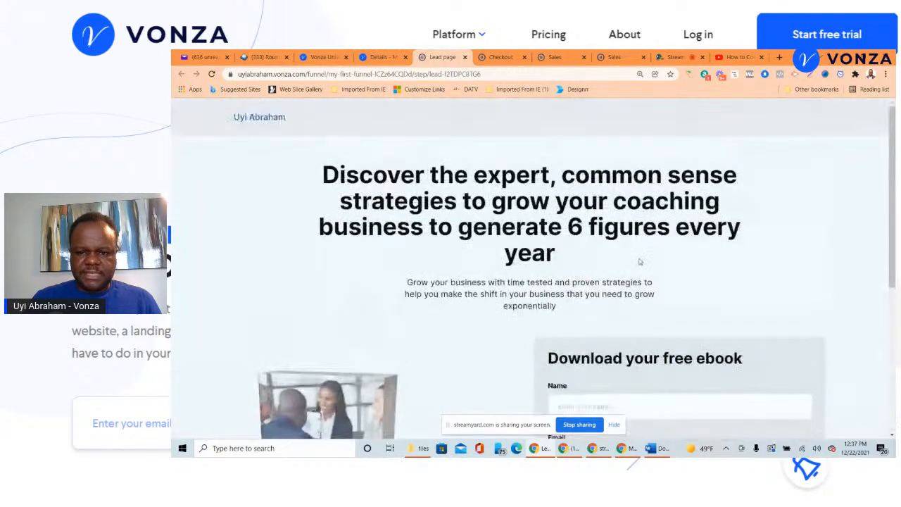
pyautogui.scroll(-3, 638, 260)
pyautogui.scroll(1, 636, 257)
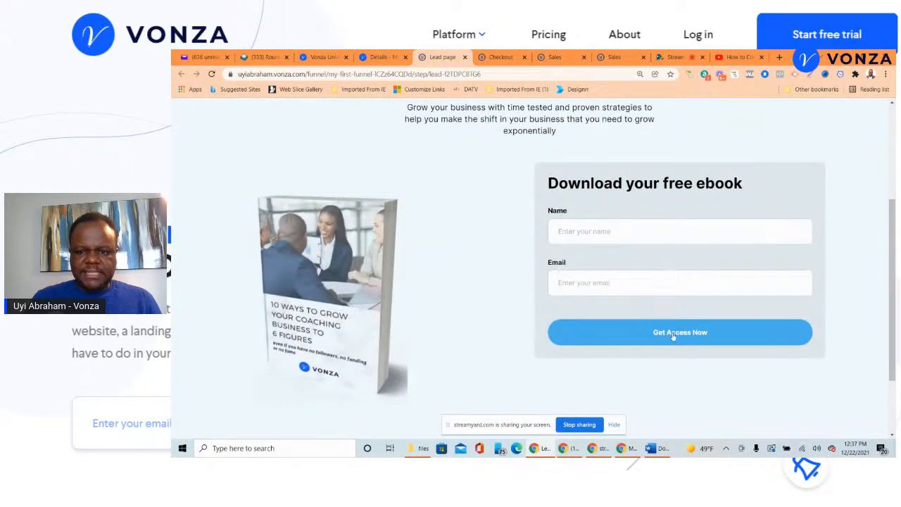
pyautogui.click(465, 57)
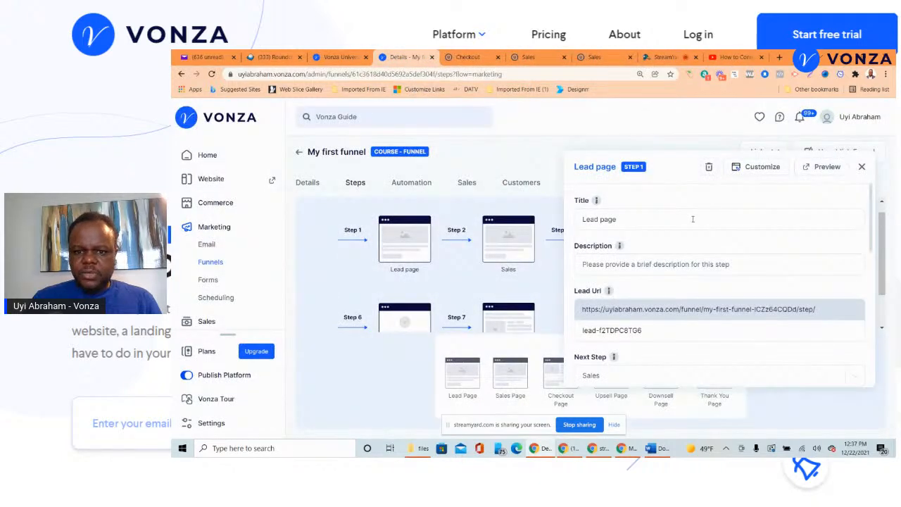
pyautogui.scroll(-1, 712, 222)
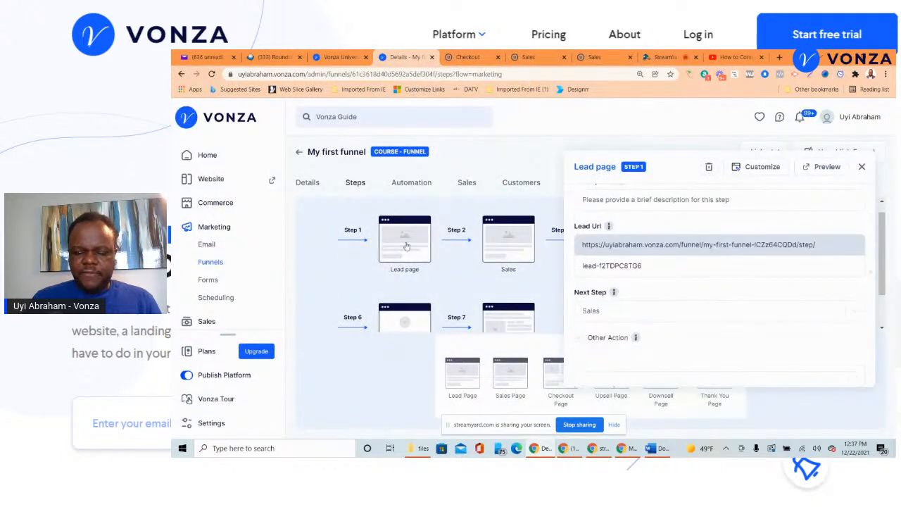
pyautogui.click(862, 167)
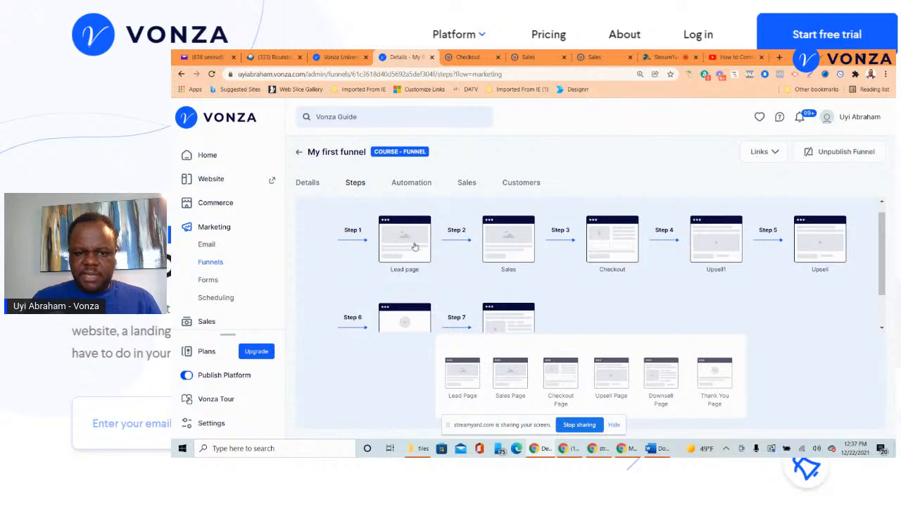
# - Replace the Sales step's courses to remove the free course, leaving its Courses list empty
pyautogui.click(498, 240)
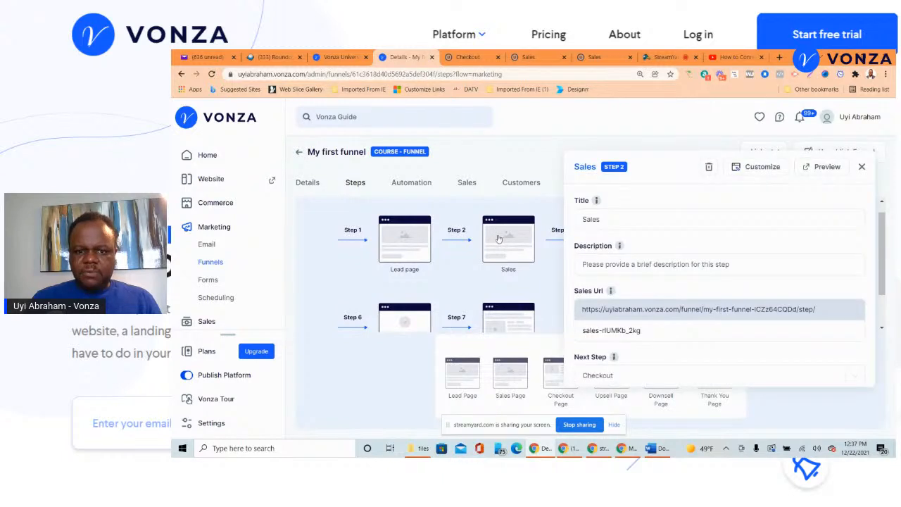
pyautogui.scroll(-3, 716, 255)
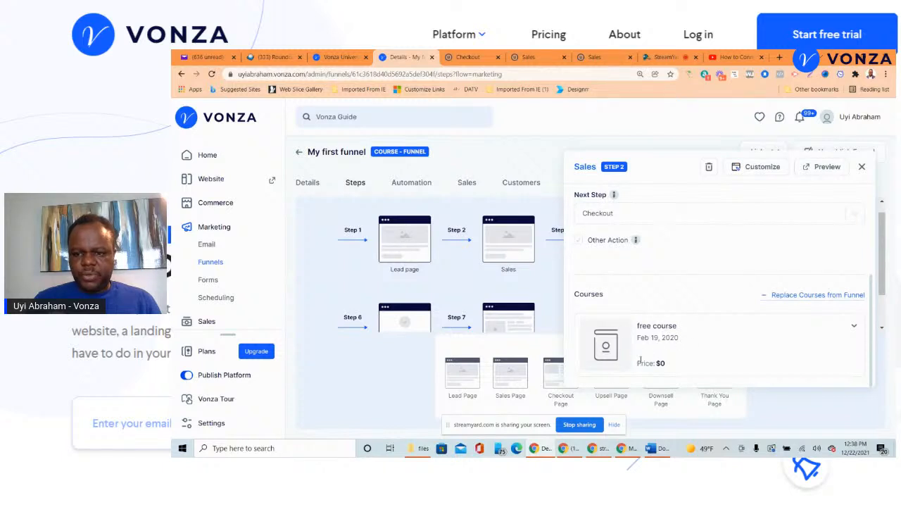
pyautogui.click(830, 295)
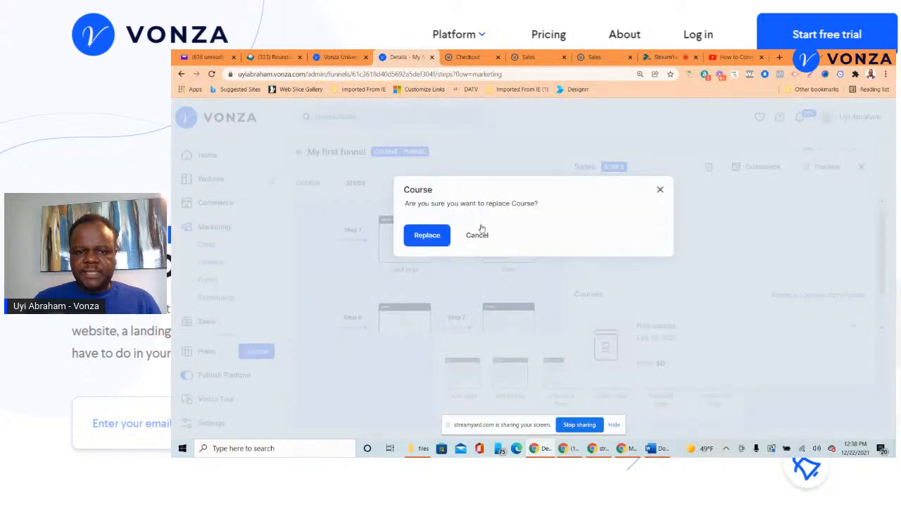
pyautogui.click(420, 234)
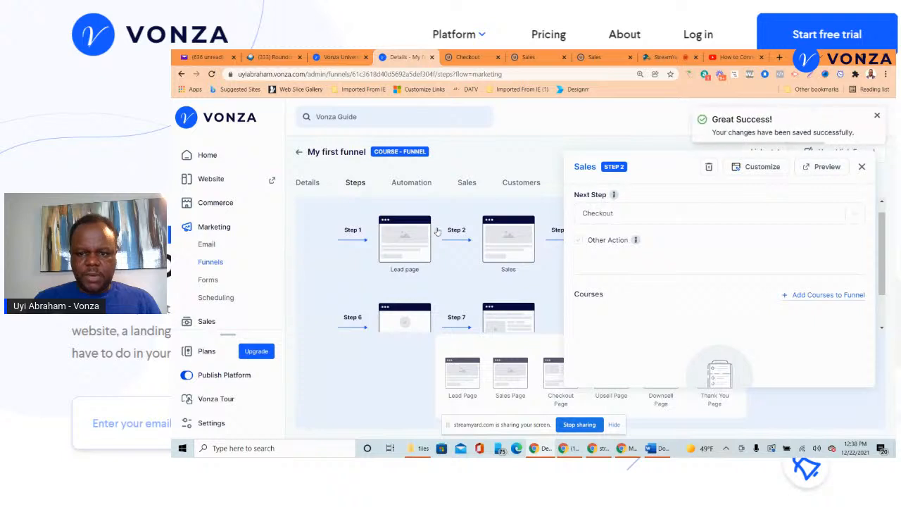
# - Add Making Millions Mastermind Course to the Sales step with an override price of $297.00
pyautogui.click(809, 296)
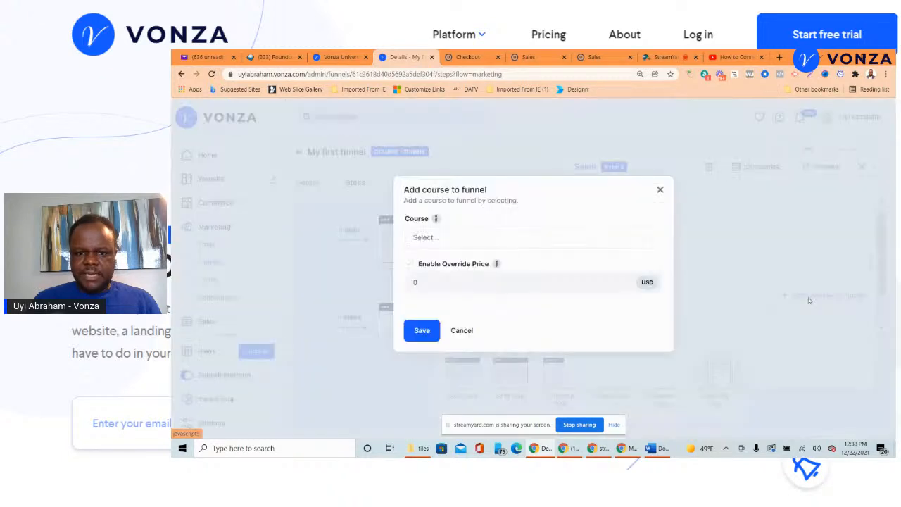
pyautogui.click(606, 242)
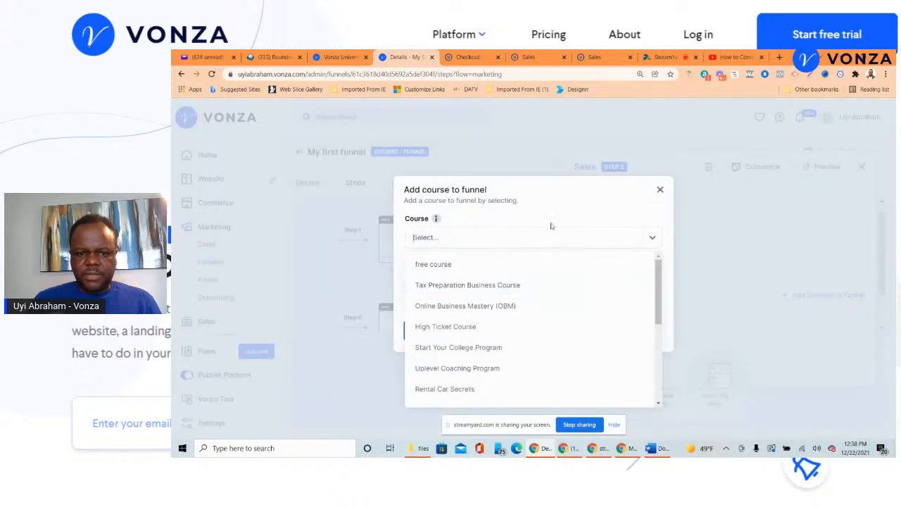
pyautogui.write('mi')
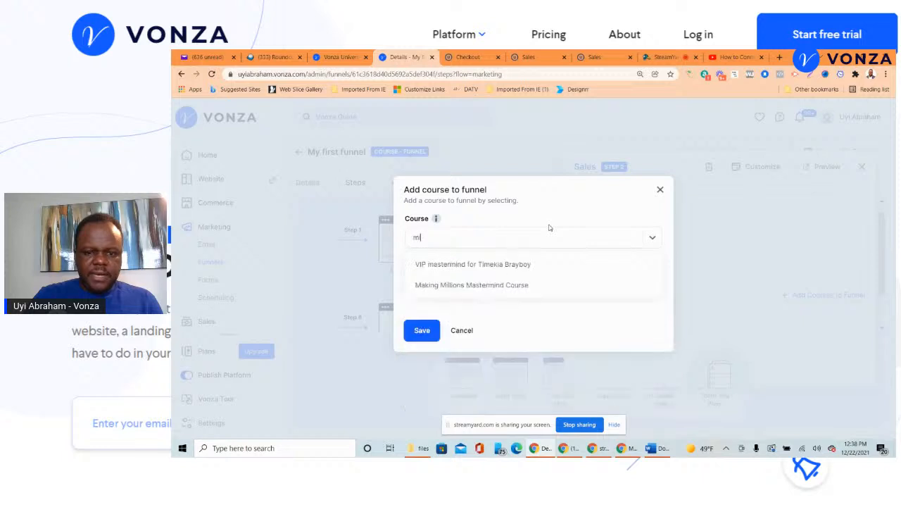
pyautogui.click(498, 285)
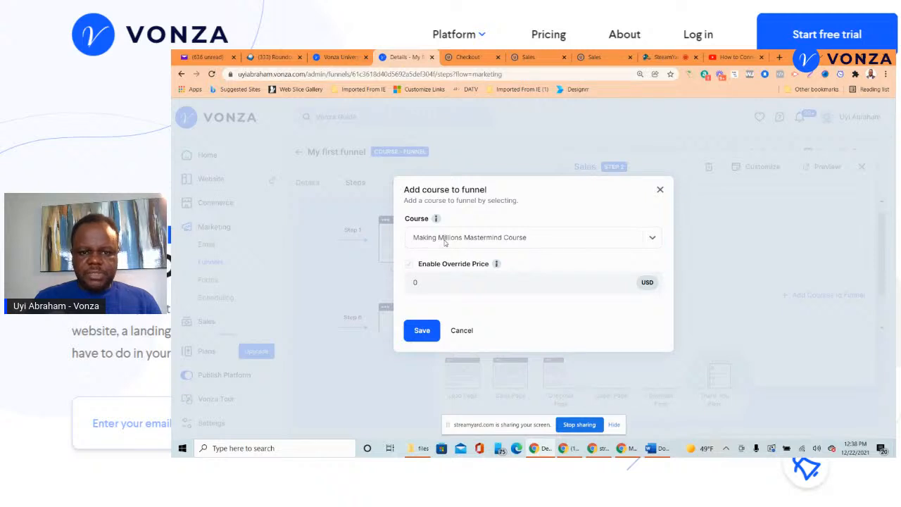
pyautogui.click(409, 264)
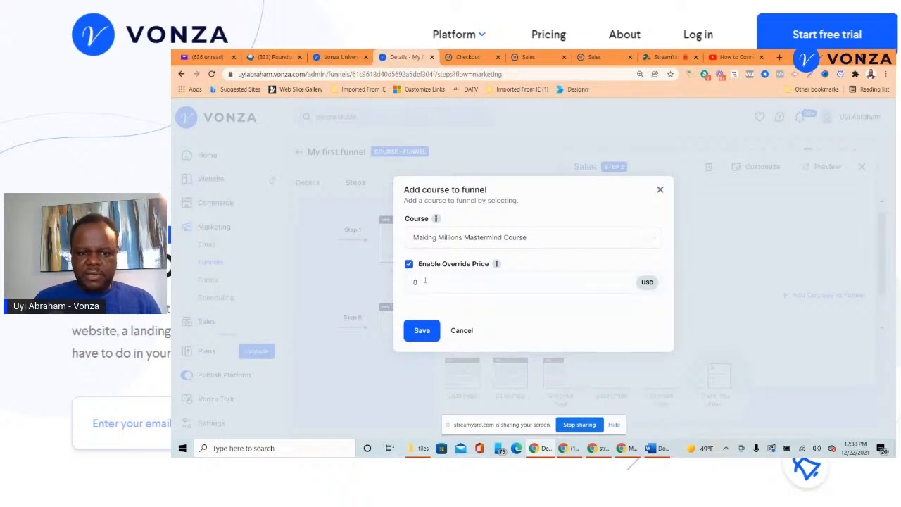
pyautogui.moveTo(422, 282); pyautogui.dragTo(408, 279)
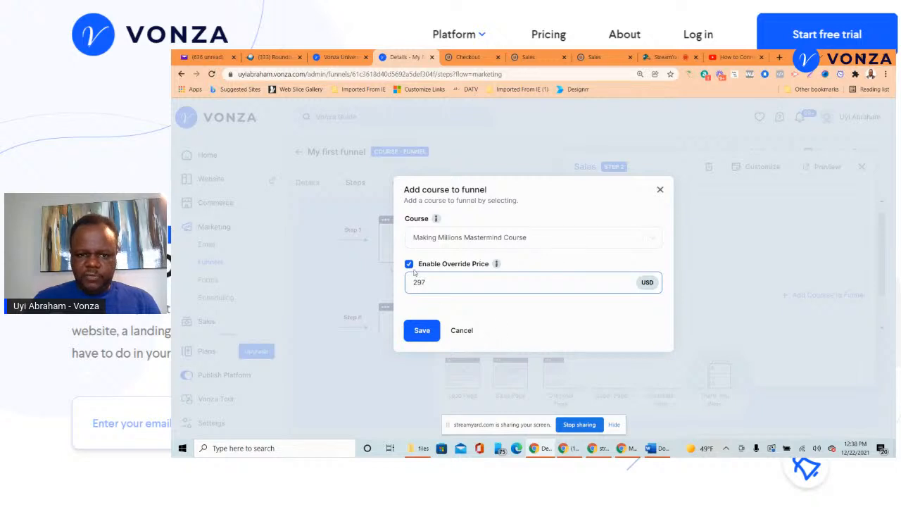
pyautogui.click(420, 331)
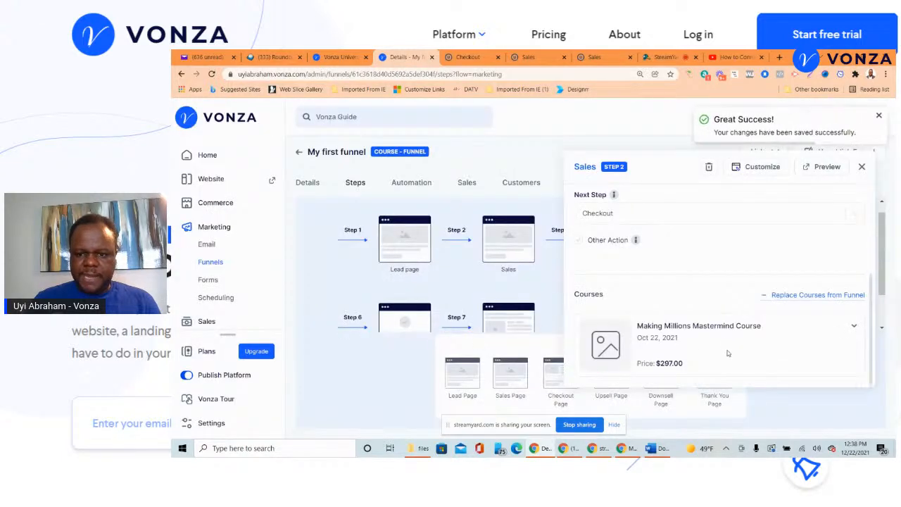
# - Review the Sales step settings and open its page in the design editor
pyautogui.scroll(2, 683, 370)
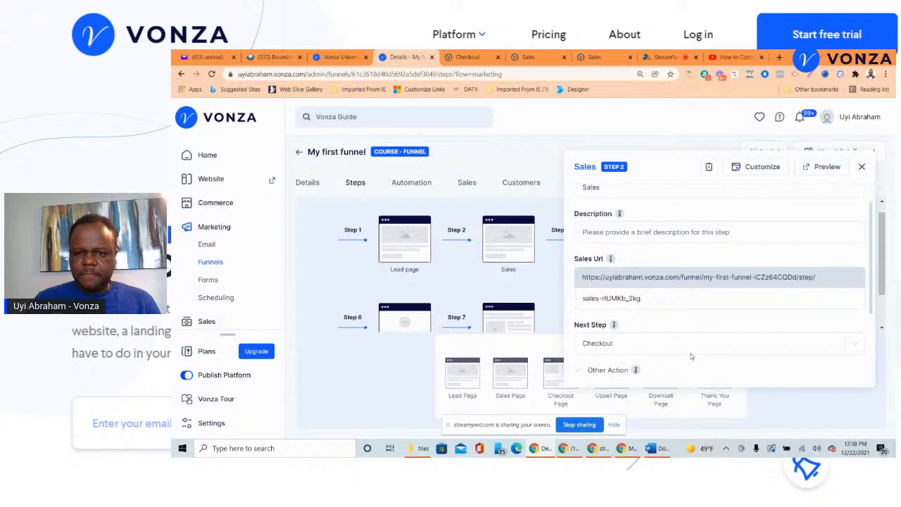
pyautogui.scroll(-2, 600, 268)
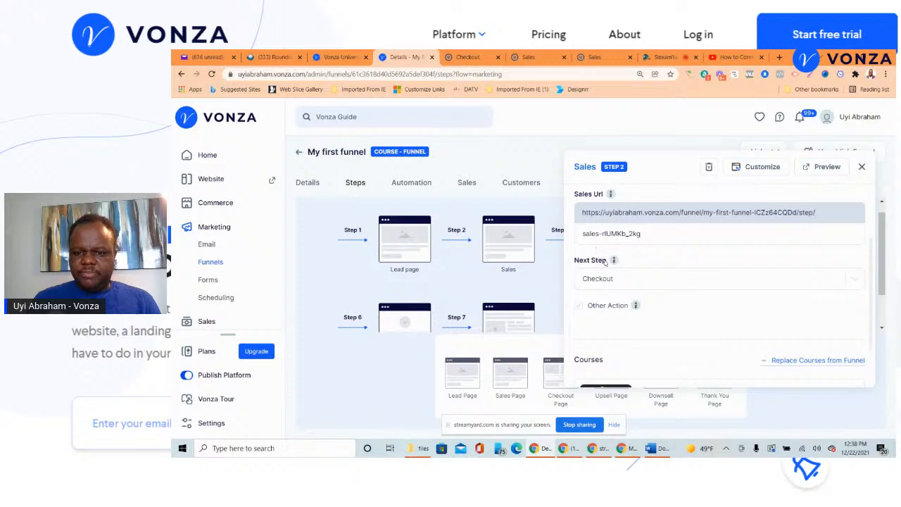
pyautogui.scroll(-2, 669, 279)
pyautogui.scroll(4, 742, 273)
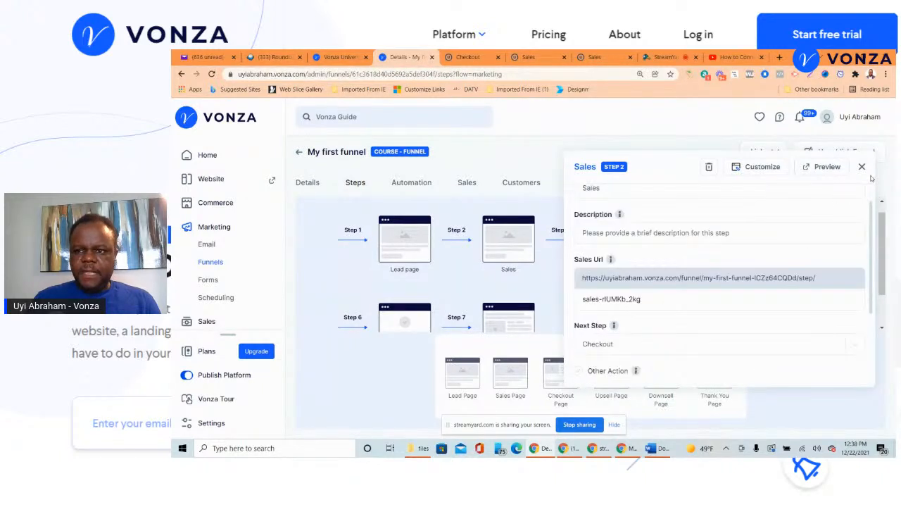
pyautogui.click(750, 169)
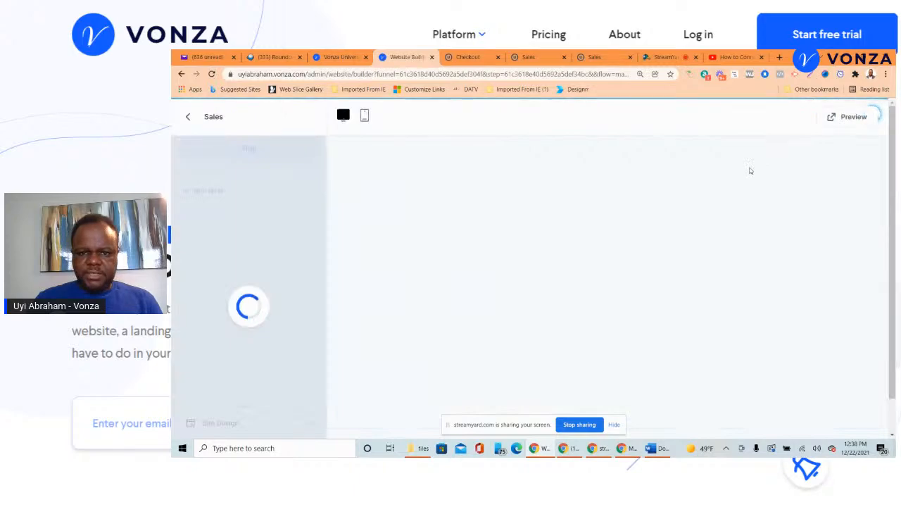
# - Go back to My first funnel's steps and open the Checkout step's settings
pyautogui.scroll(-3, 677, 284)
pyautogui.scroll(3, 677, 284)
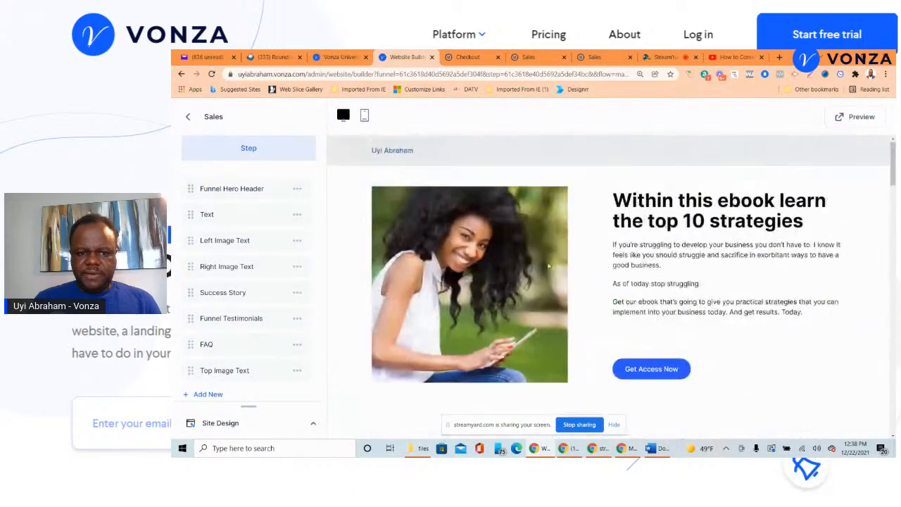
pyautogui.scroll(-1, 511, 323)
pyautogui.scroll(-5, 511, 322)
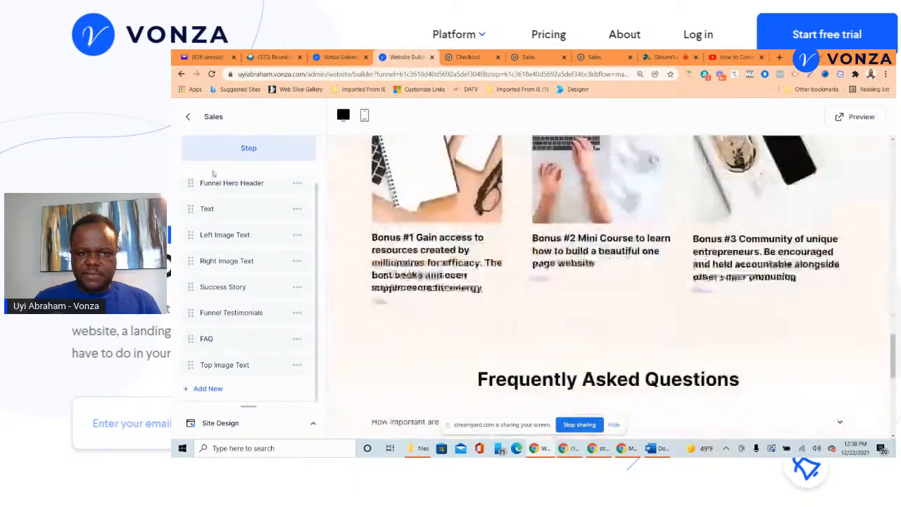
pyautogui.scroll(6, 511, 322)
pyautogui.click(188, 116)
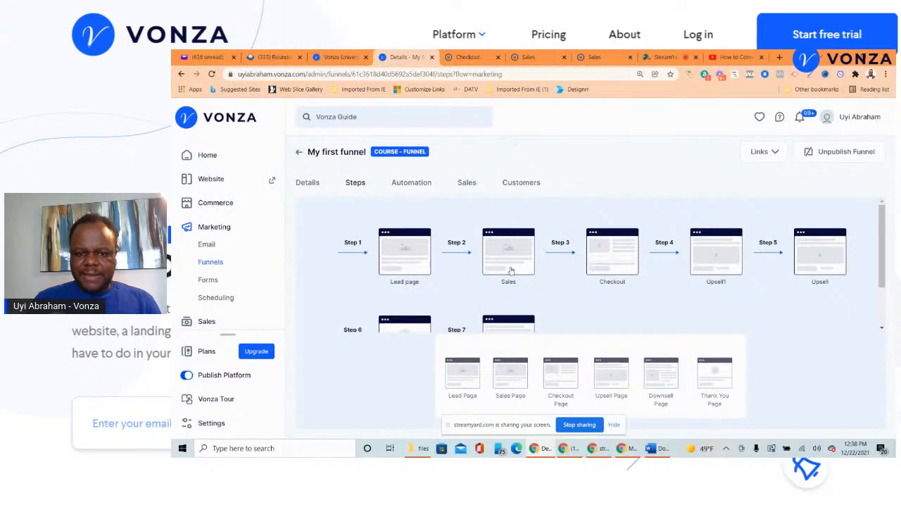
pyautogui.click(616, 259)
# - Close the Checkout settings and open the Upsell1 step's settings
pyautogui.scroll(-1, 662, 243)
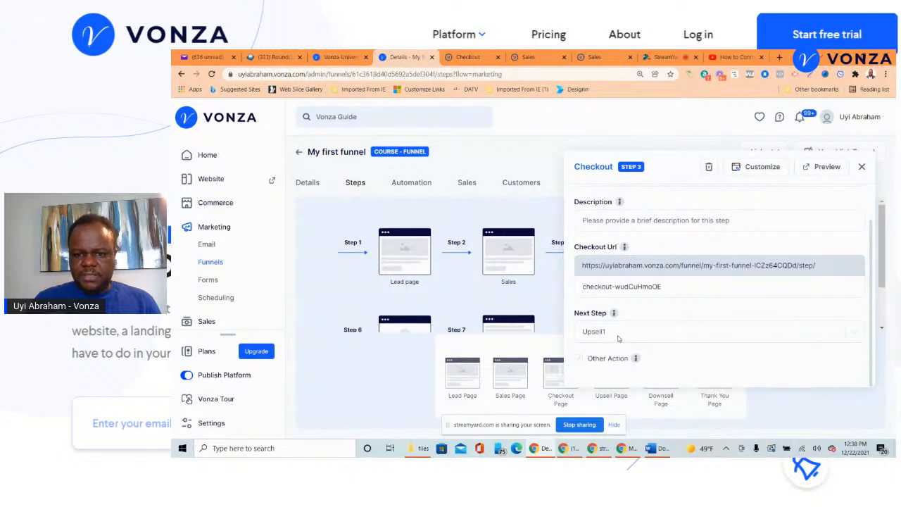
pyautogui.click(862, 167)
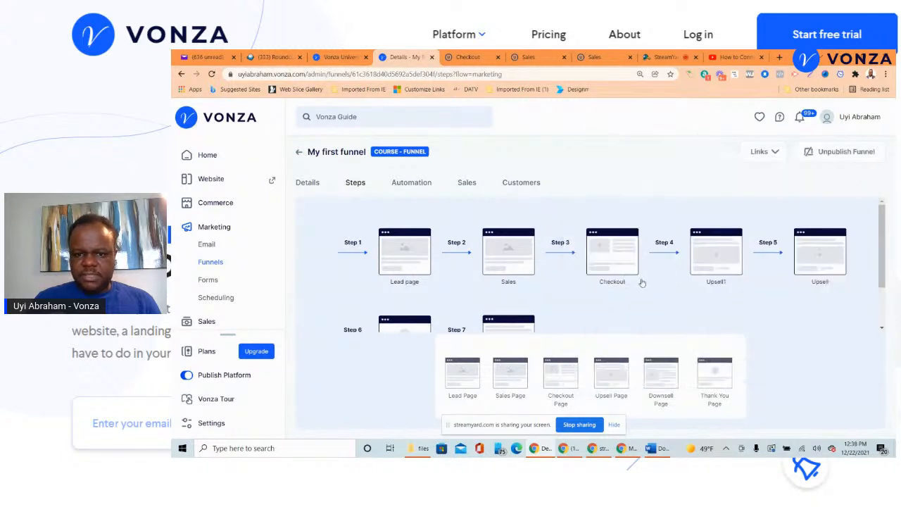
pyautogui.click(710, 264)
pyautogui.scroll(-5, 714, 258)
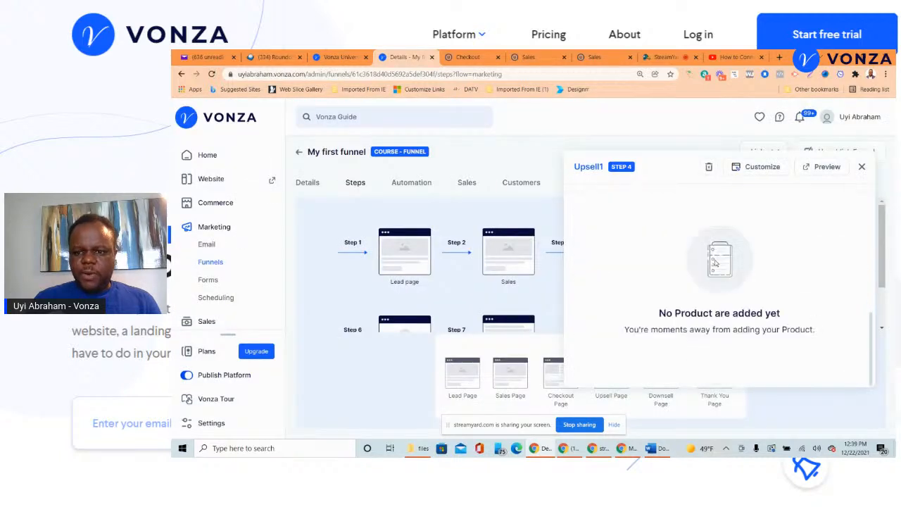
pyautogui.scroll(1, 717, 264)
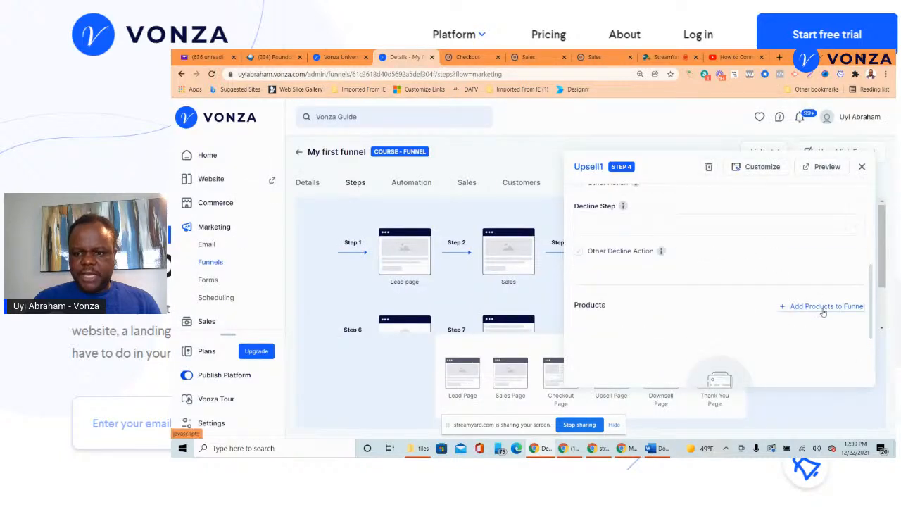
# - Add First Membership Group's Basic Membership Tiers product to Upsell1 and save it
pyautogui.click(822, 307)
pyautogui.click(533, 240)
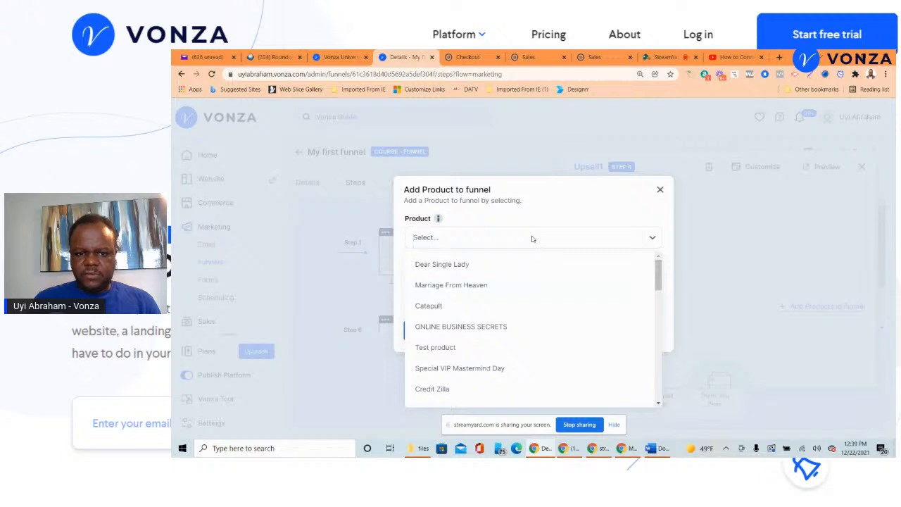
pyautogui.scroll(-5, 477, 284)
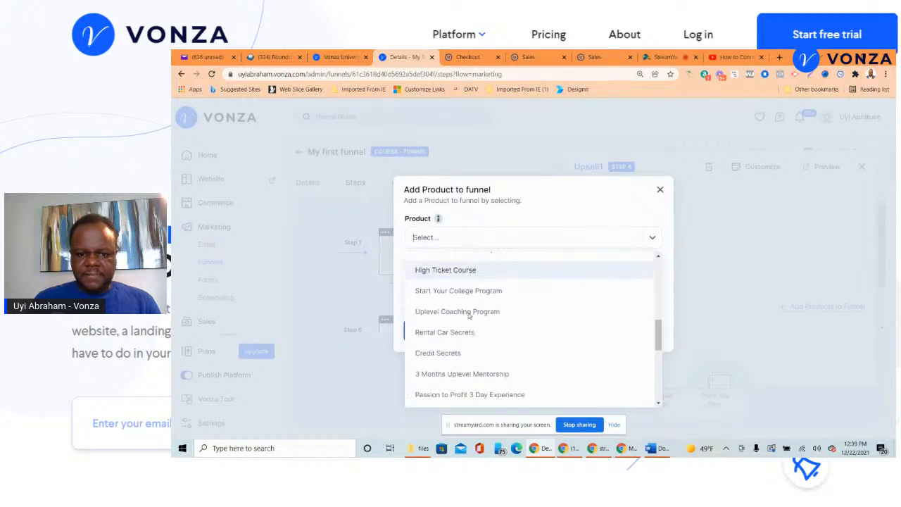
pyautogui.scroll(-6, 469, 316)
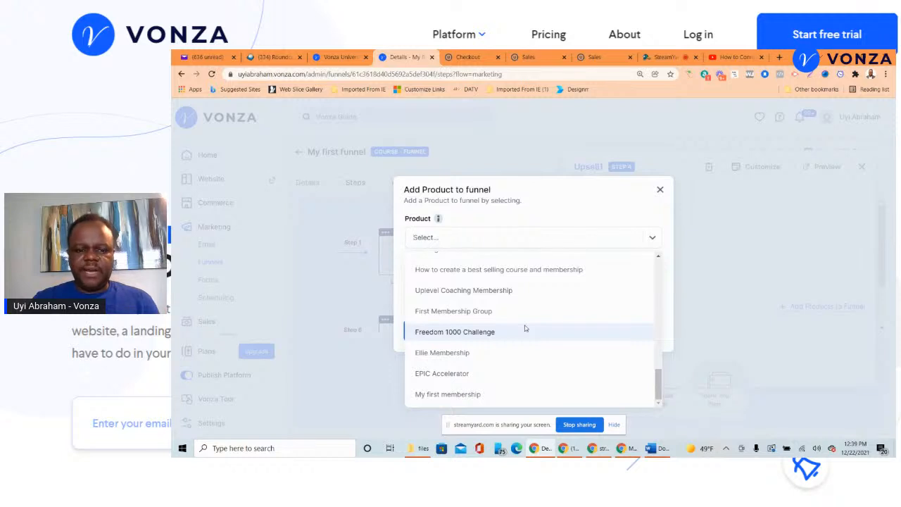
pyautogui.click(466, 312)
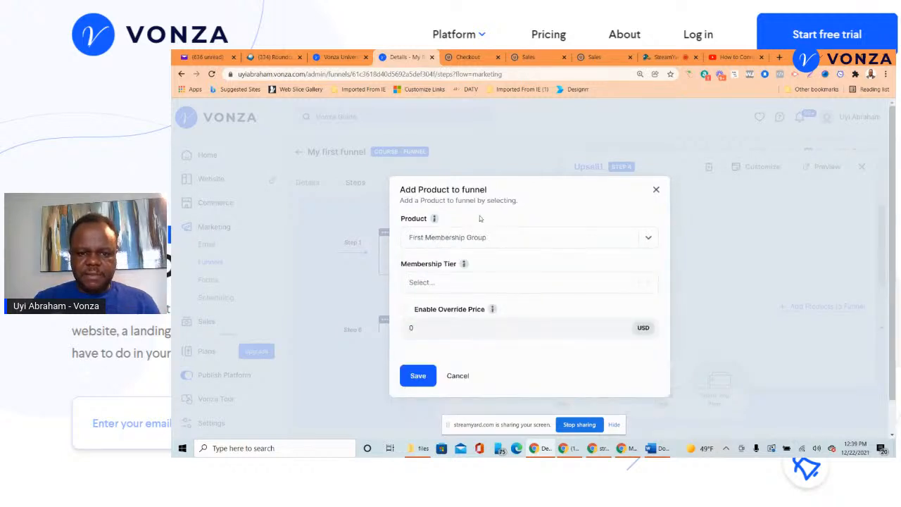
pyautogui.click(468, 283)
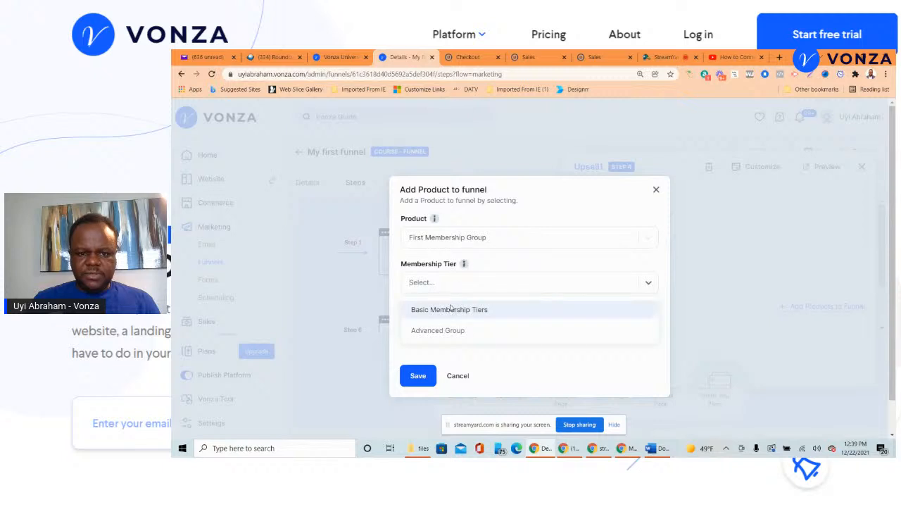
pyautogui.click(467, 310)
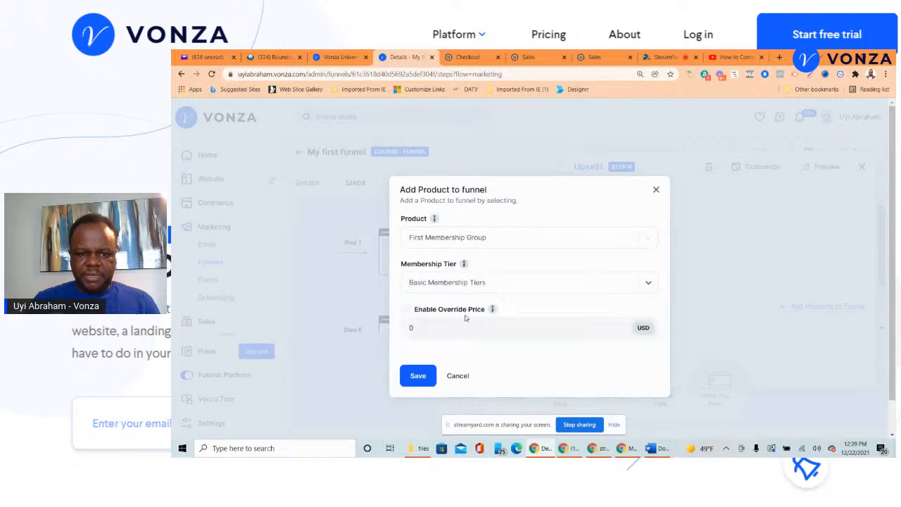
pyautogui.click(418, 376)
# - Keep Upsell as Upsell1's next step, set its decline step to Downsell, and close the panel
pyautogui.scroll(-1, 740, 277)
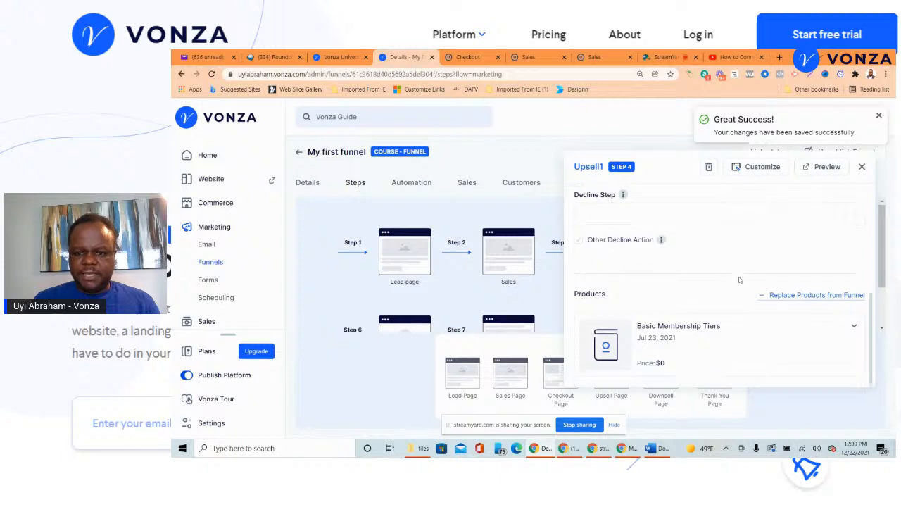
pyautogui.scroll(2, 612, 345)
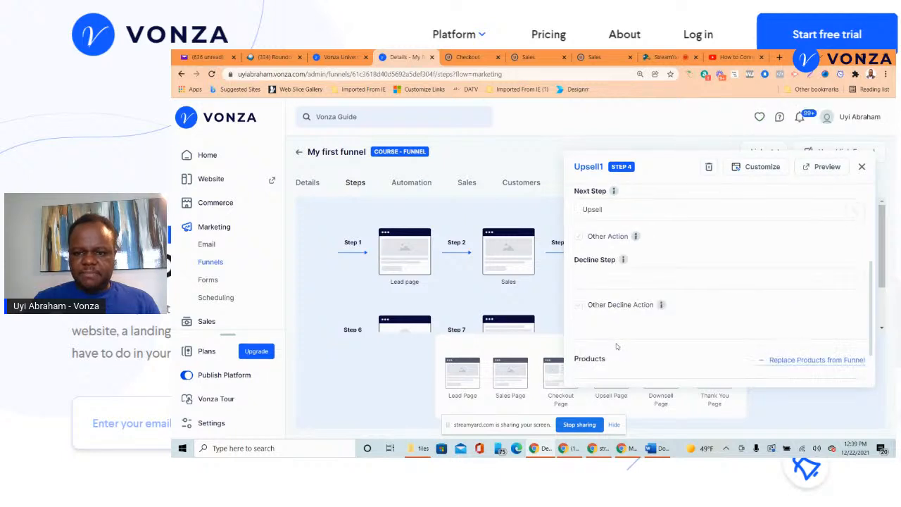
pyautogui.scroll(-2, 616, 345)
pyautogui.scroll(4, 636, 335)
pyautogui.scroll(-4, 627, 335)
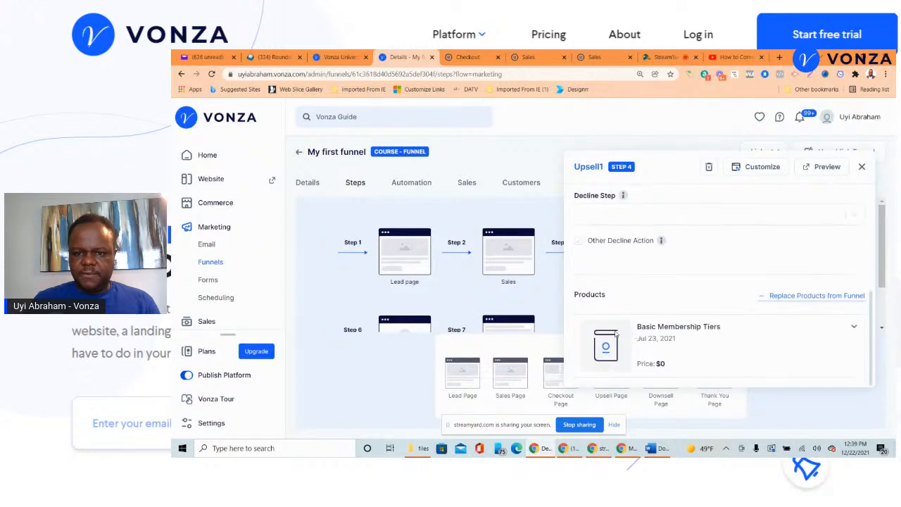
pyautogui.scroll(2, 627, 266)
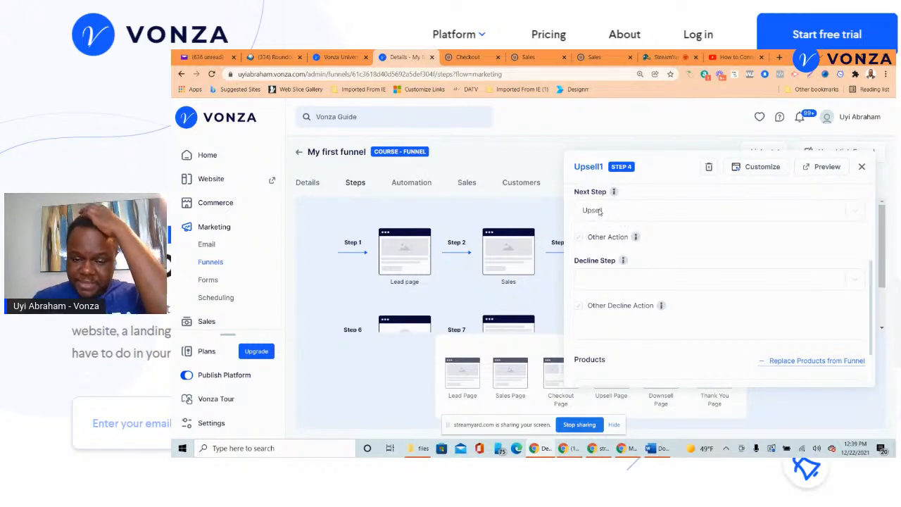
pyautogui.scroll(2, 634, 220)
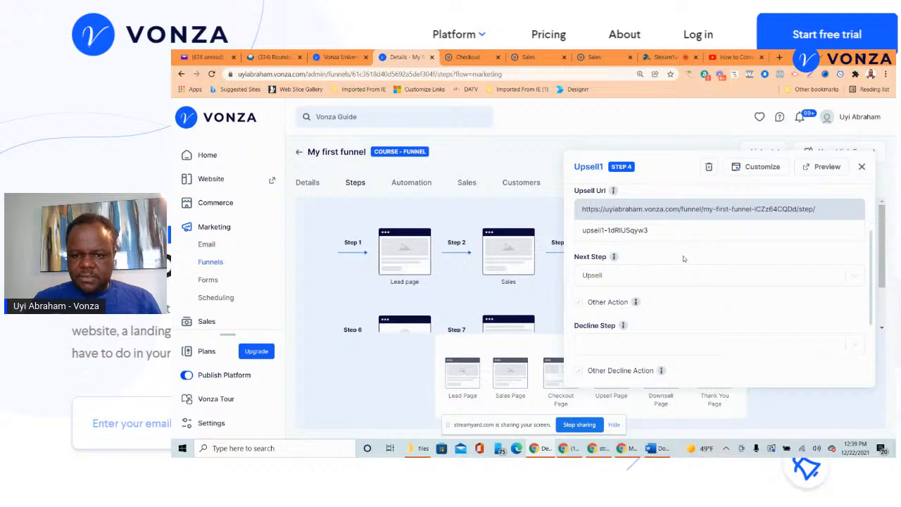
pyautogui.click(623, 278)
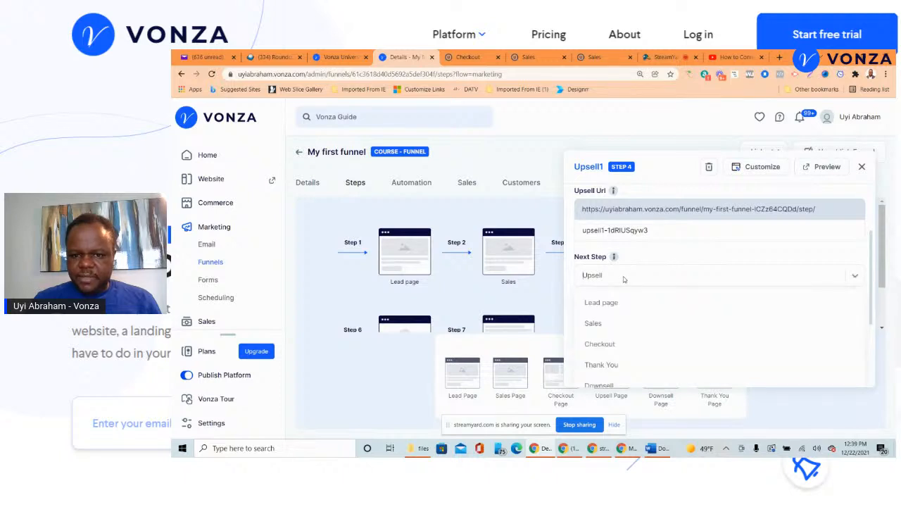
pyautogui.click(604, 286)
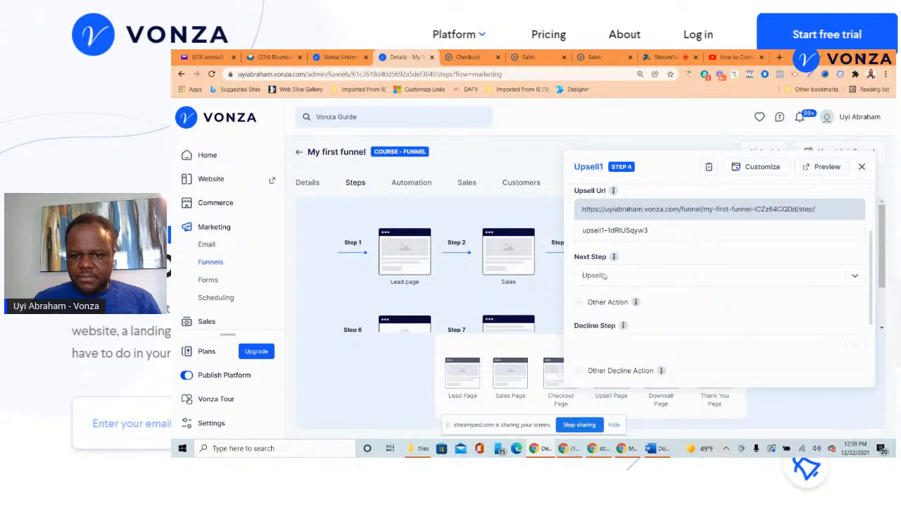
pyautogui.scroll(-1, 606, 275)
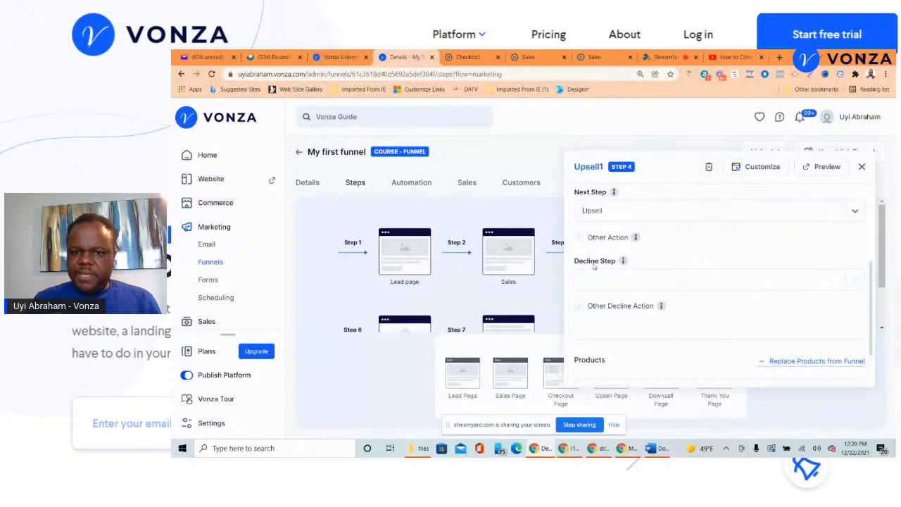
pyautogui.click(662, 281)
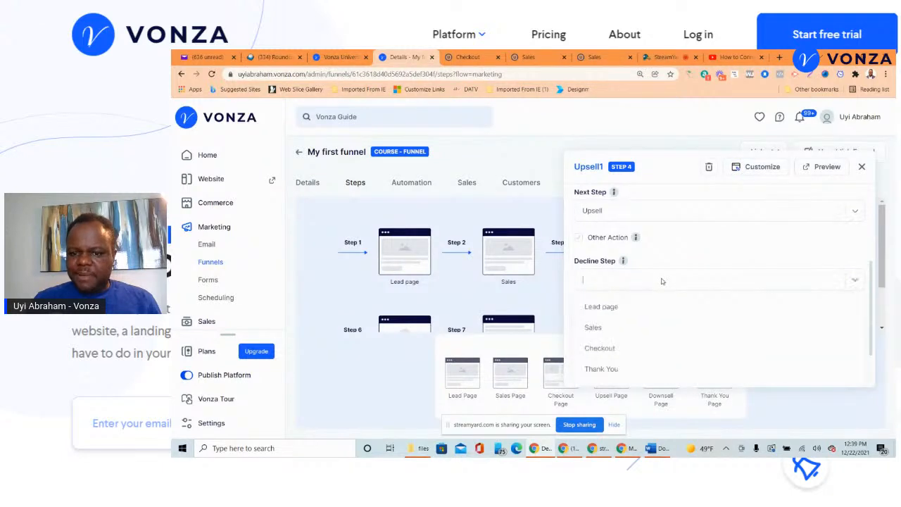
pyautogui.scroll(-1, 645, 303)
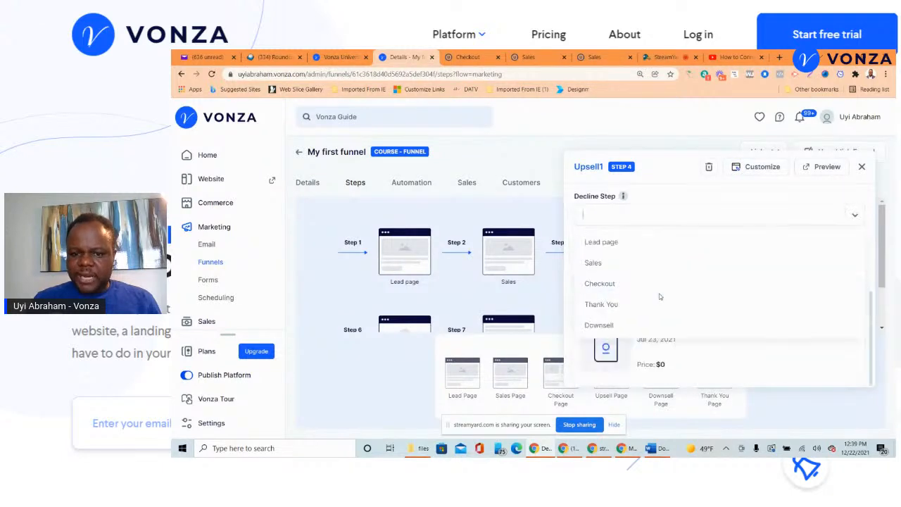
pyautogui.click(600, 326)
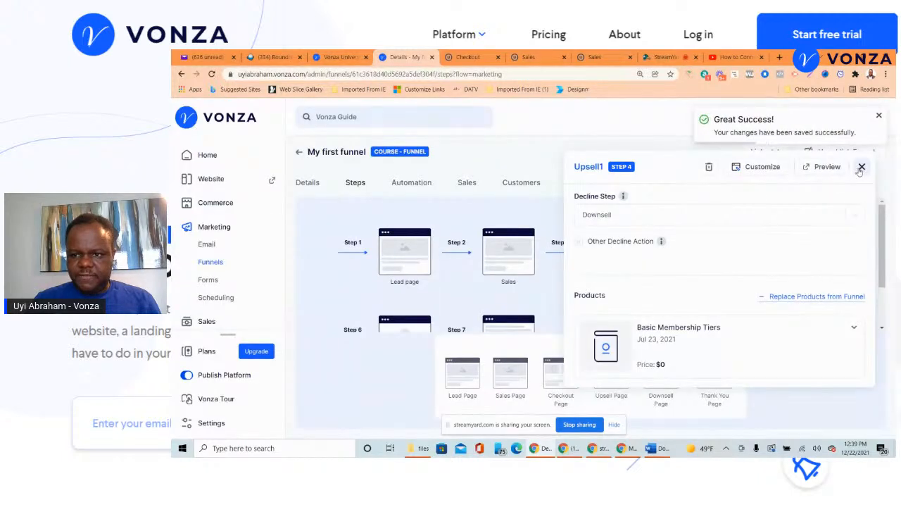
pyautogui.click(862, 167)
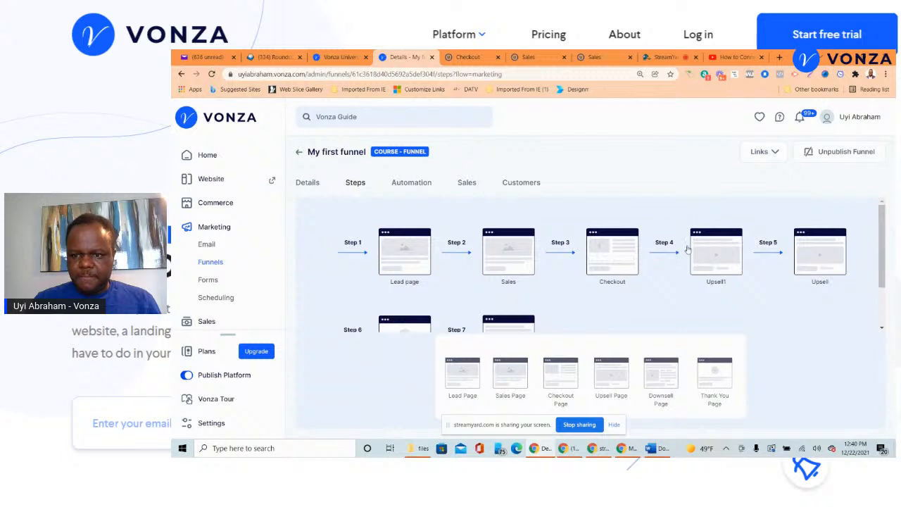
# - Rename step 5 to '2nd Upsell'
pyautogui.click(818, 262)
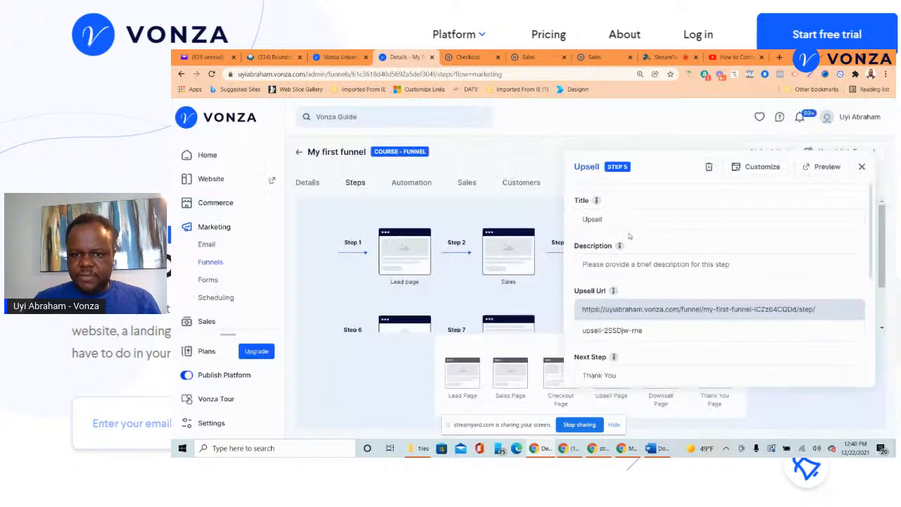
pyautogui.click(581, 219)
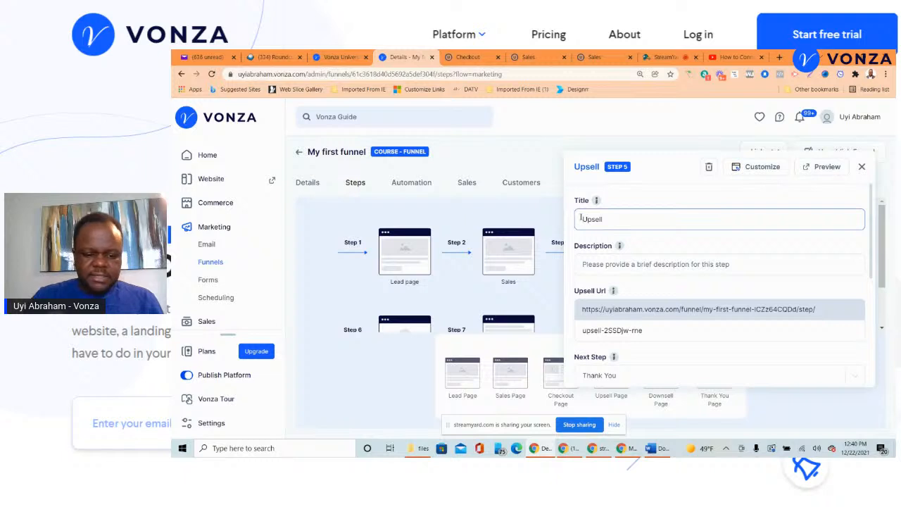
pyautogui.write('2nd')
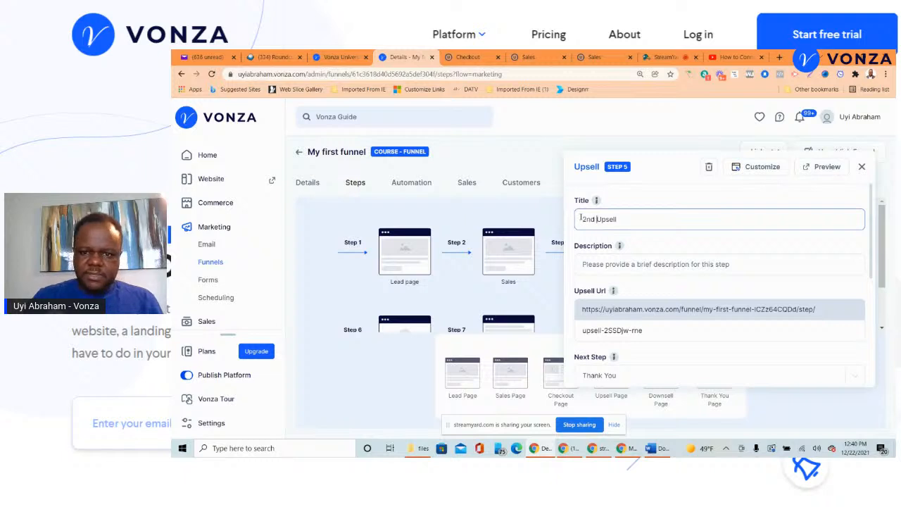
pyautogui.click(760, 250)
# - Replace the step's free course with the Marriage From Heaven product and save it
pyautogui.scroll(-5, 760, 249)
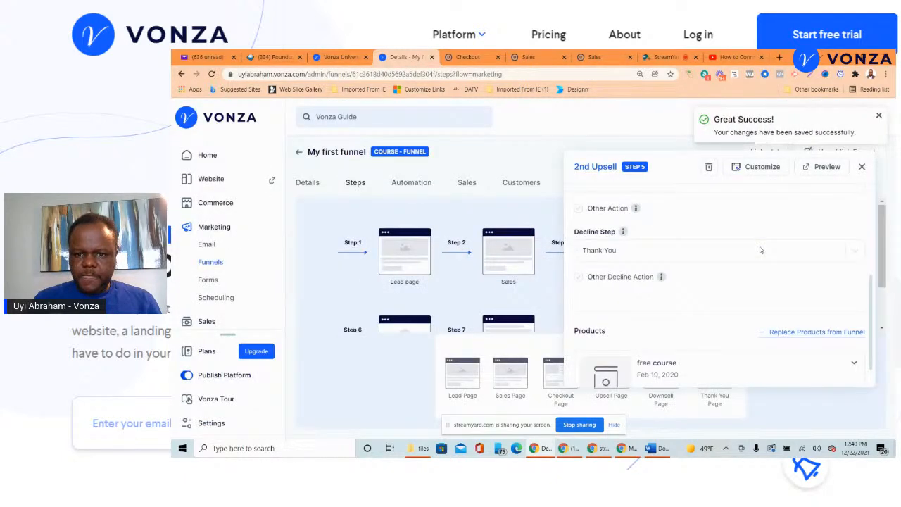
pyautogui.scroll(2, 761, 249)
pyautogui.scroll(-3, 689, 281)
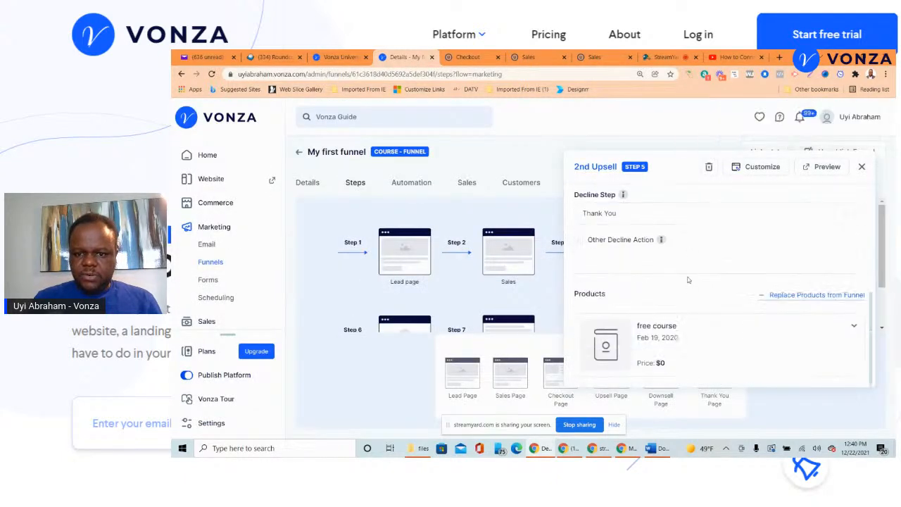
pyautogui.click(794, 296)
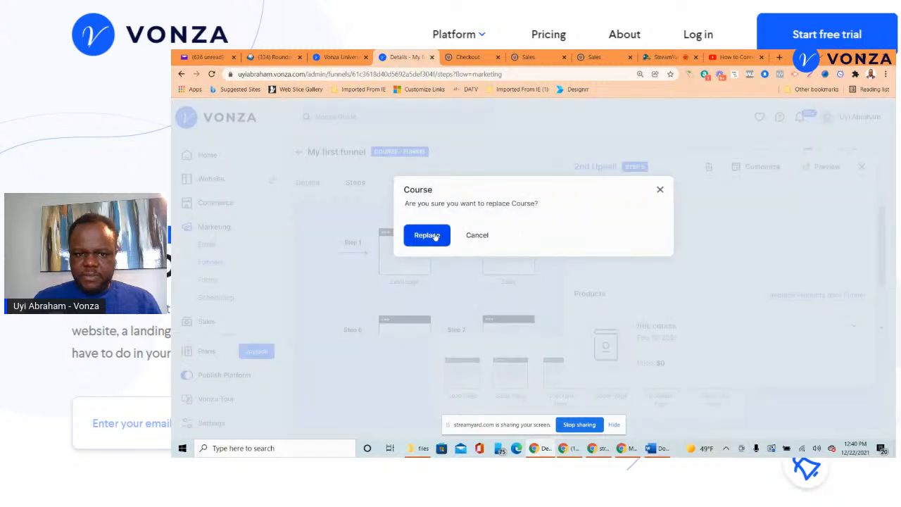
pyautogui.click(435, 236)
pyautogui.click(793, 295)
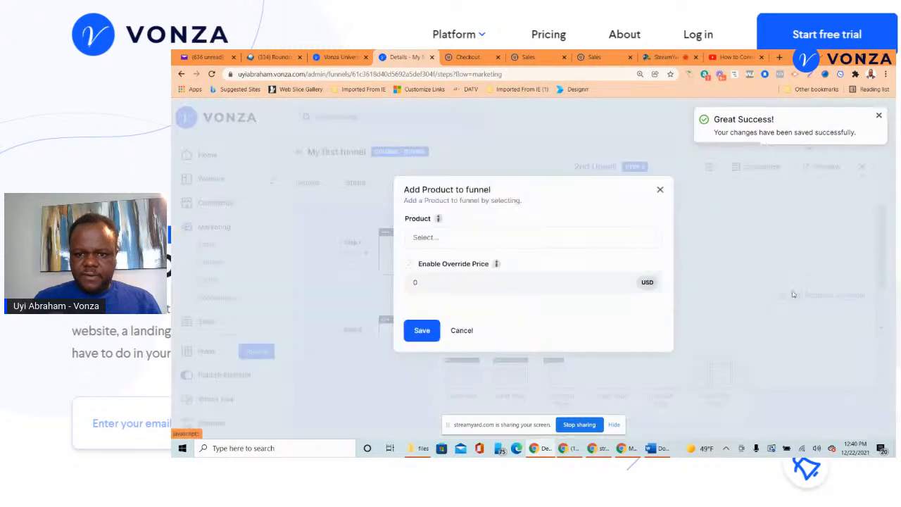
pyautogui.click(451, 238)
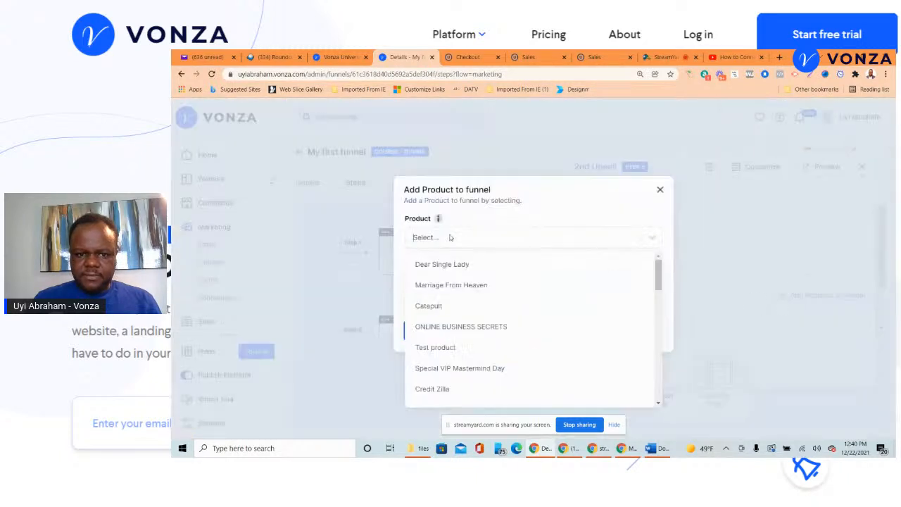
pyautogui.click(444, 285)
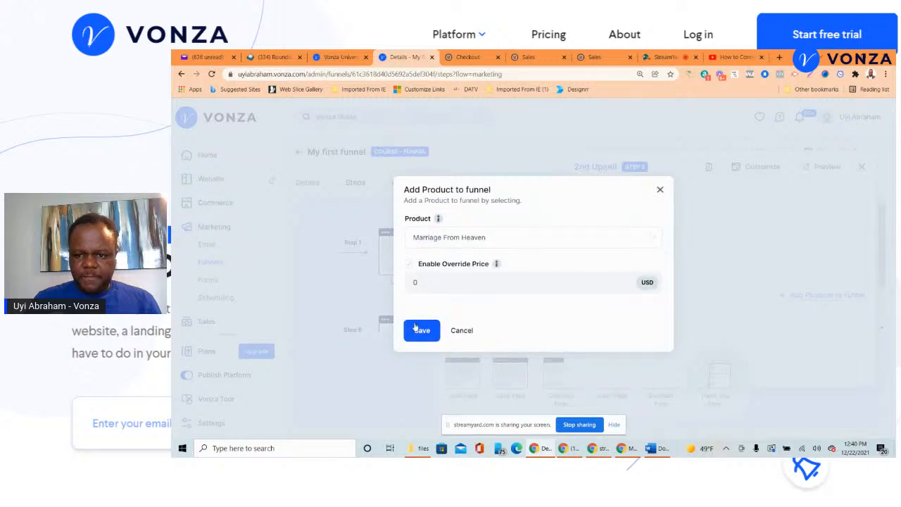
pyautogui.click(417, 329)
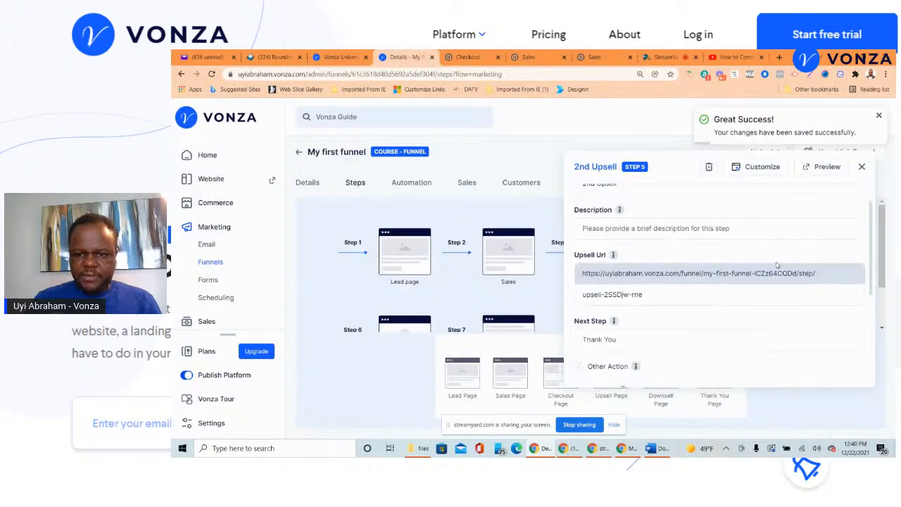
# - Set the 2nd Upsell decline step to Downsell, save, and close its settings
pyautogui.scroll(-3, 760, 271)
pyautogui.scroll(3, 746, 274)
pyautogui.scroll(-1, 726, 281)
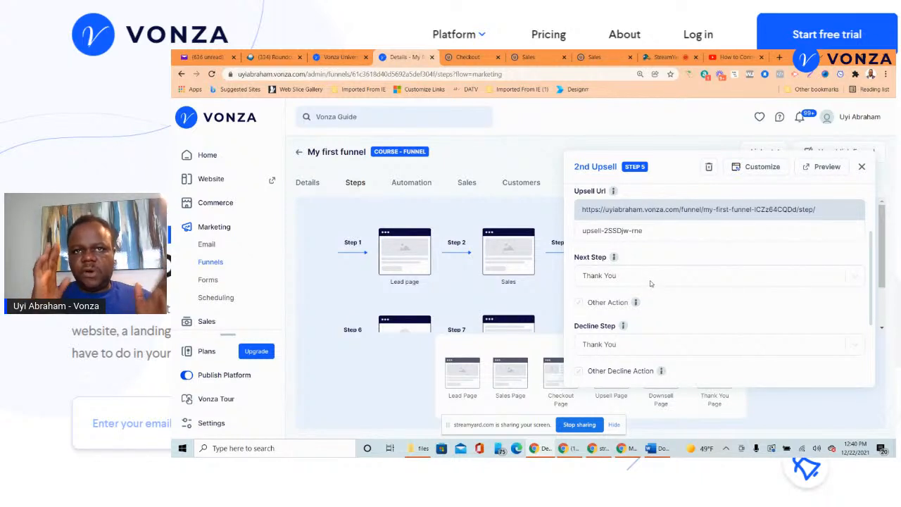
pyautogui.scroll(-1, 650, 284)
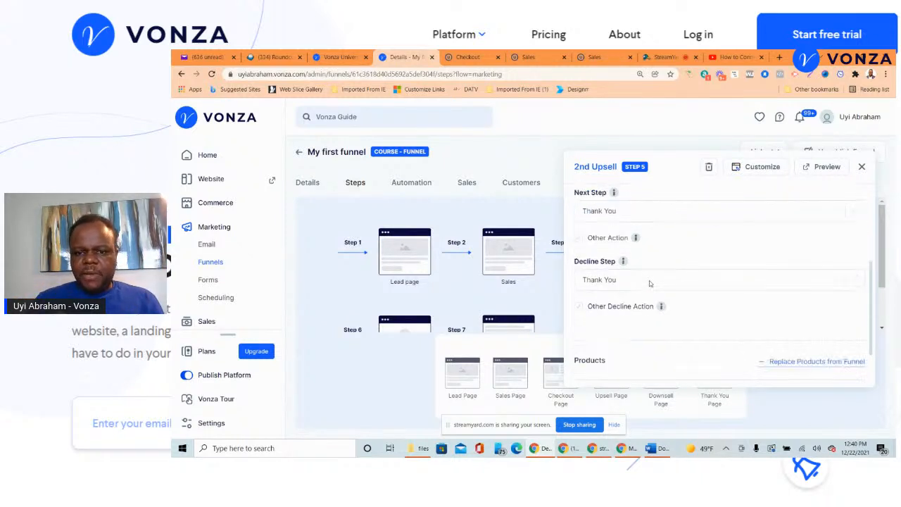
pyautogui.click(637, 279)
pyautogui.scroll(-1, 637, 280)
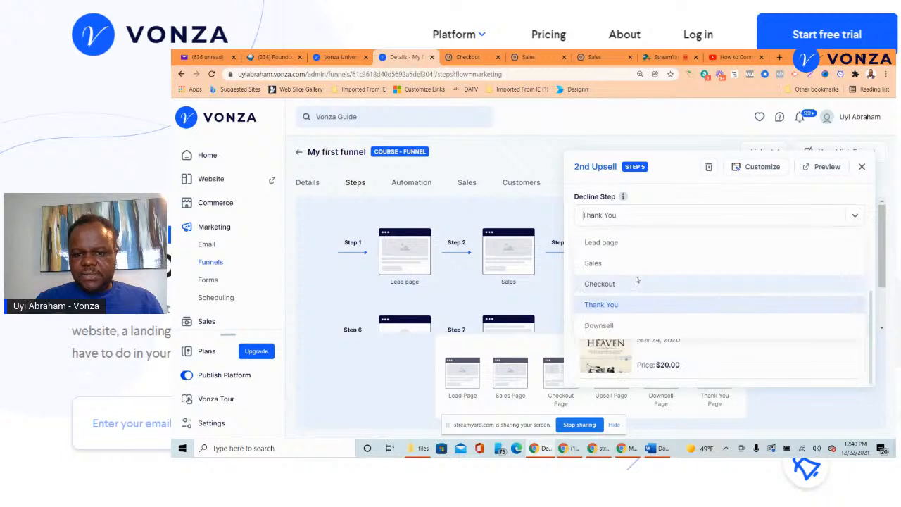
pyautogui.click(600, 326)
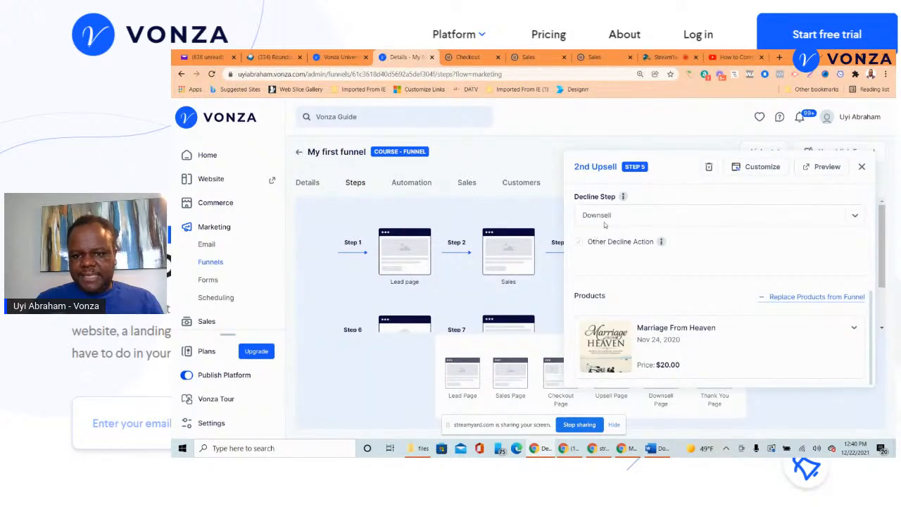
pyautogui.scroll(-1, 611, 233)
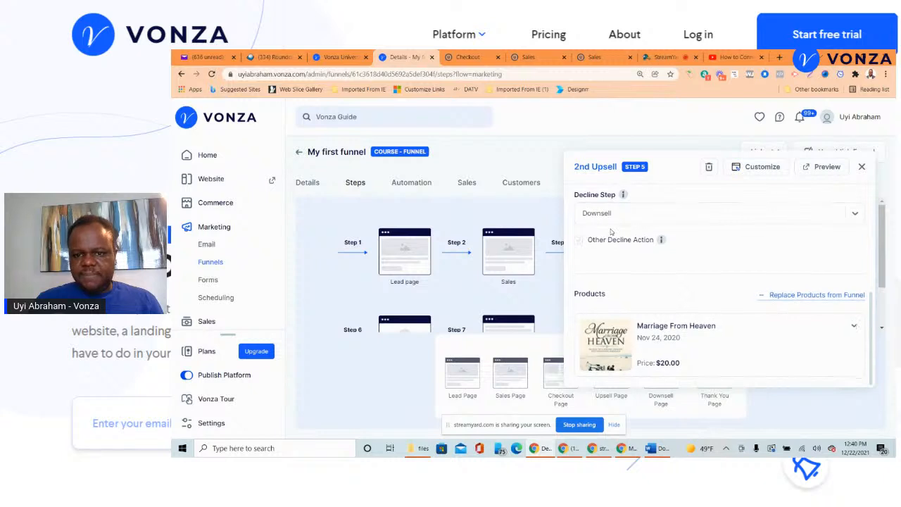
pyautogui.click(862, 167)
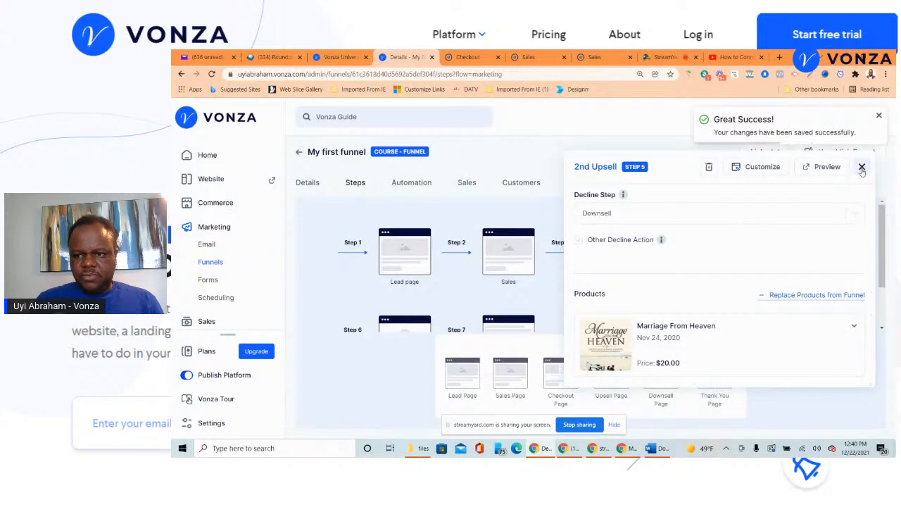
pyautogui.click(862, 168)
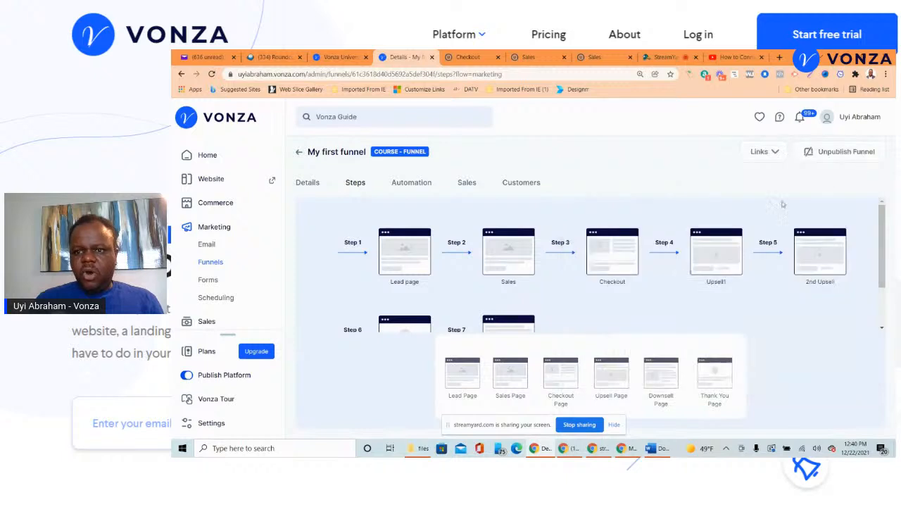
# - Drag Downsell ahead of Thank You so it becomes Step 6, then open Thank You's settings
pyautogui.scroll(-2, 682, 221)
pyautogui.scroll(2, 682, 221)
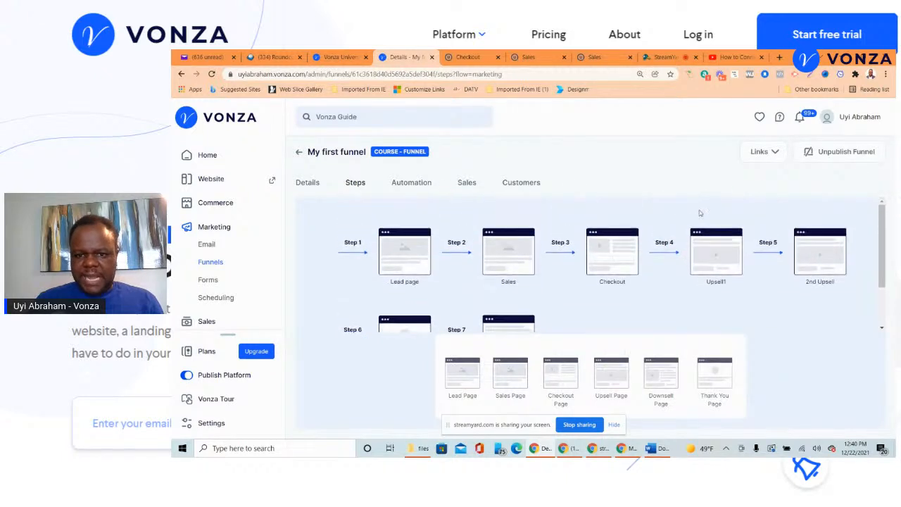
pyautogui.click(775, 149)
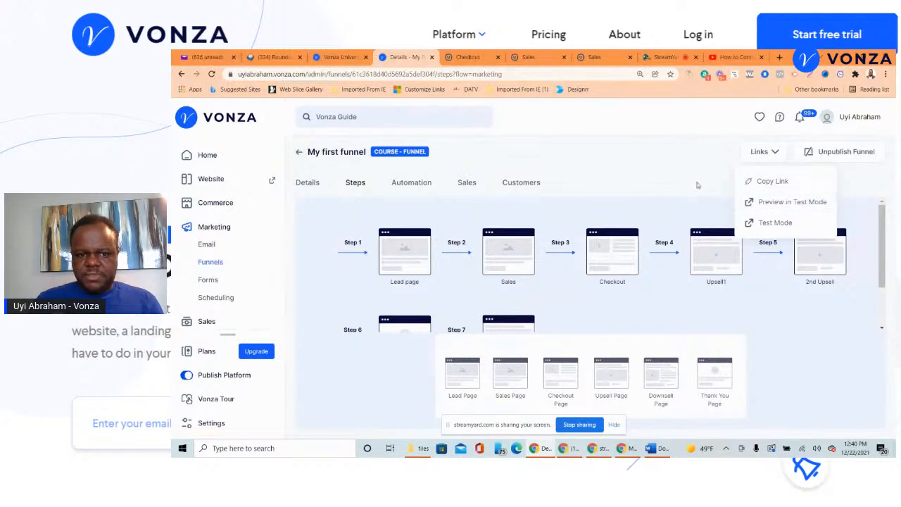
pyautogui.scroll(-2, 617, 258)
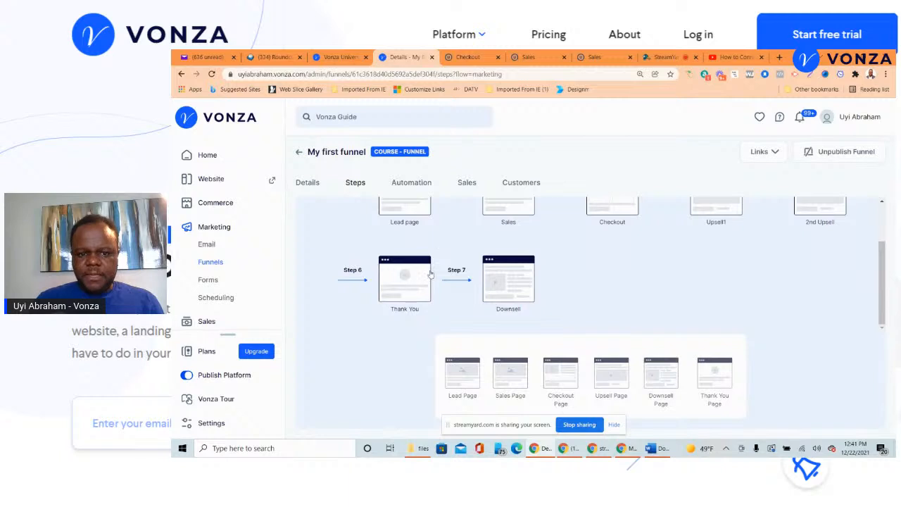
pyautogui.moveTo(496, 280); pyautogui.dragTo(405, 287)
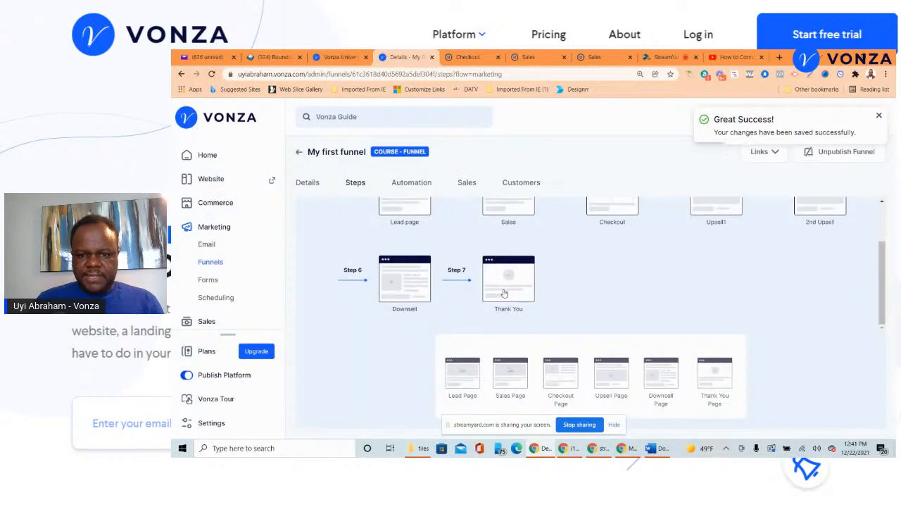
pyautogui.click(505, 293)
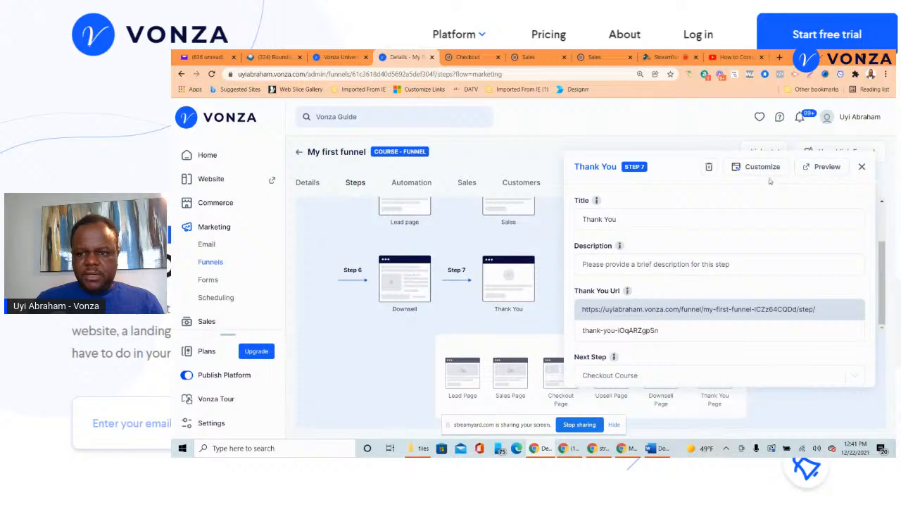
pyautogui.scroll(-1, 736, 265)
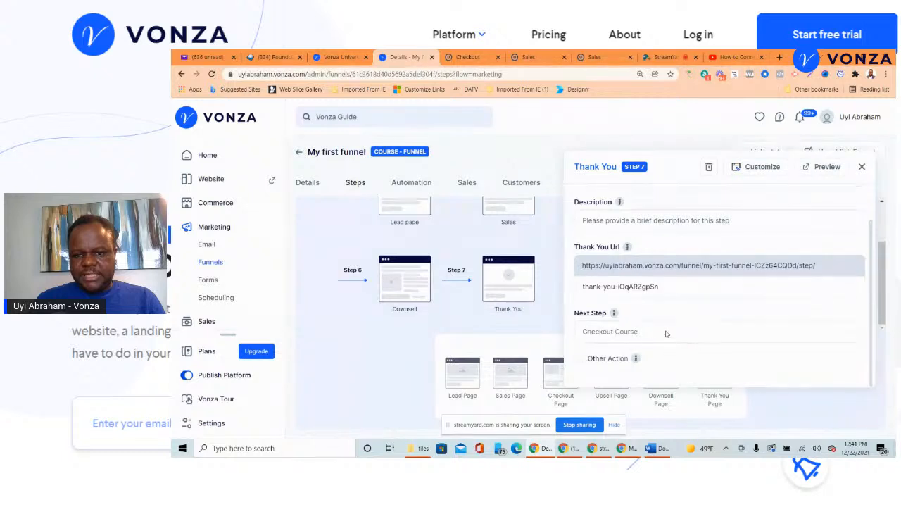
pyautogui.click(755, 169)
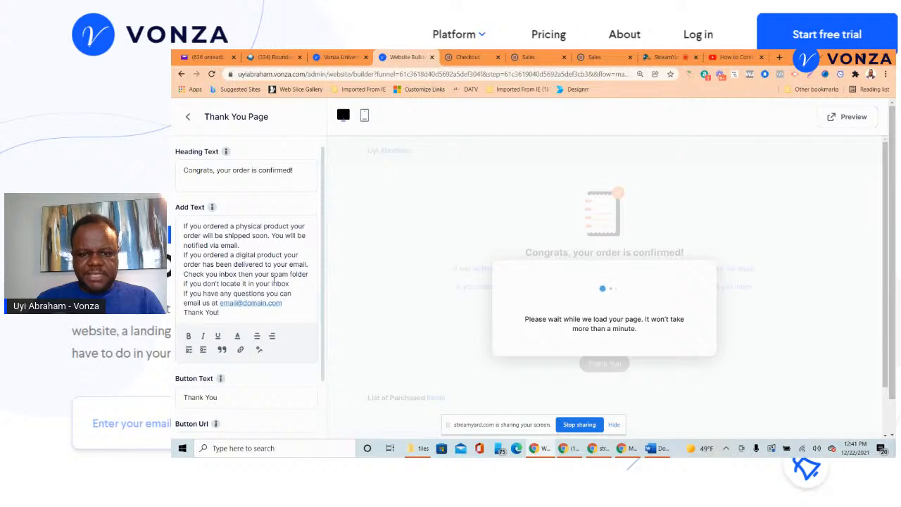
pyautogui.scroll(-3, 260, 289)
pyautogui.scroll(5, 248, 309)
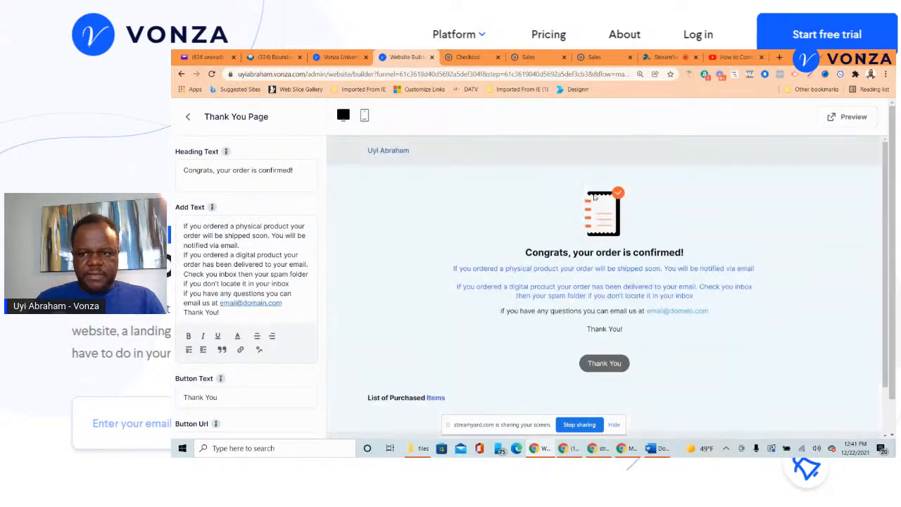
pyautogui.click(188, 118)
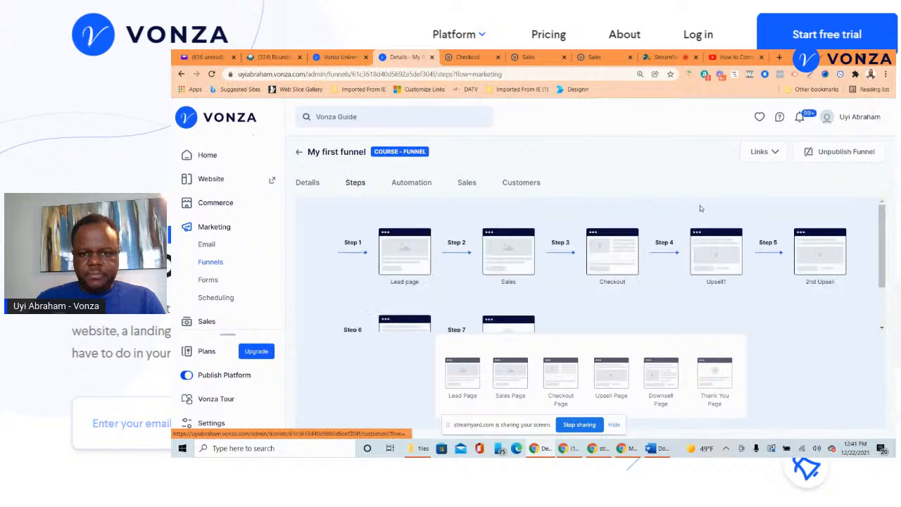
pyautogui.scroll(1, 651, 256)
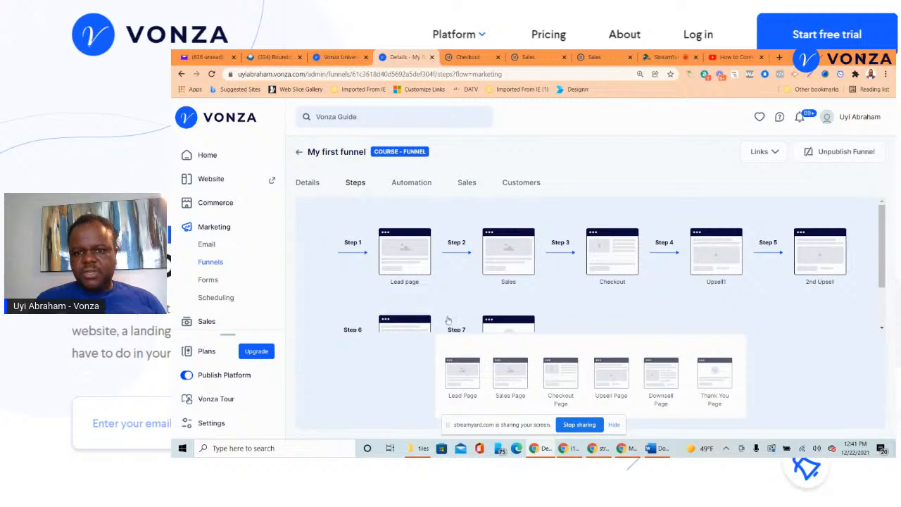
# - Open the Links dropdown on My first funnel's page
pyautogui.scroll(-2, 720, 261)
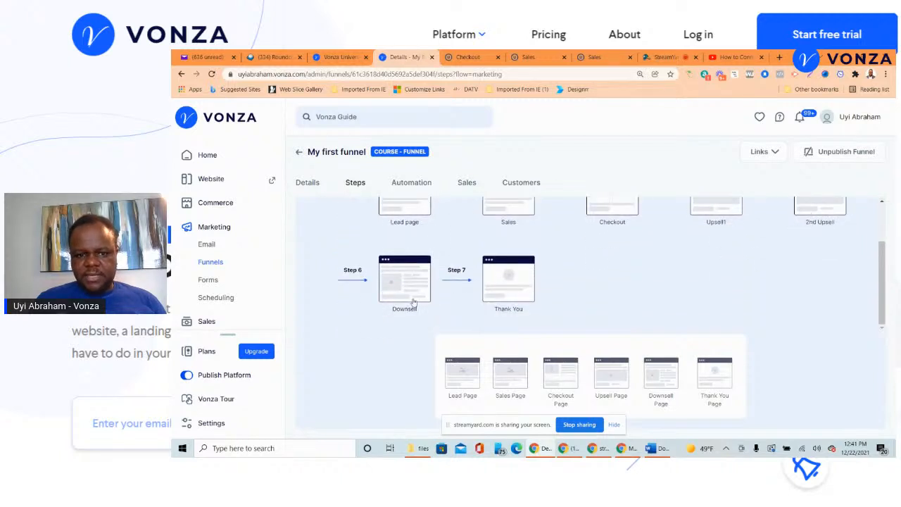
pyautogui.scroll(2, 414, 303)
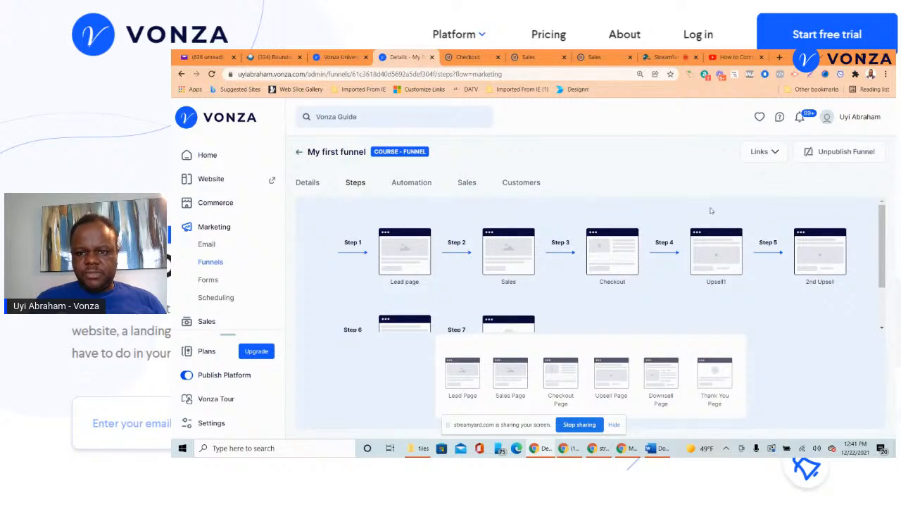
pyautogui.click(760, 152)
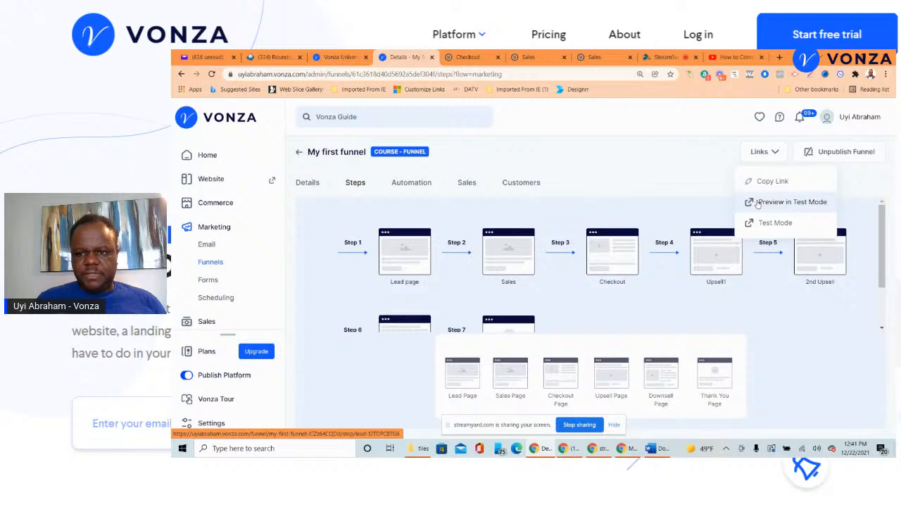
# - Preview the funnel in test mode and submit the ebook form with a test name and e-mail
pyautogui.click(759, 203)
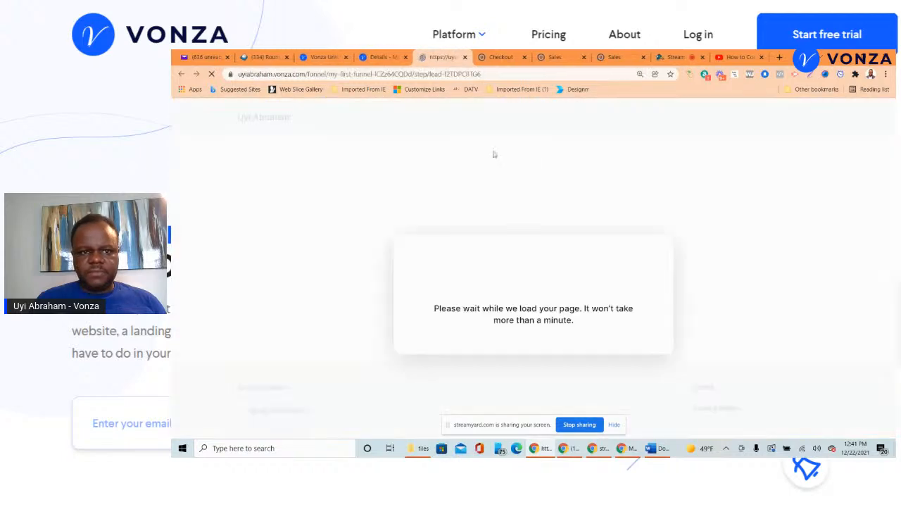
pyautogui.scroll(-4, 599, 218)
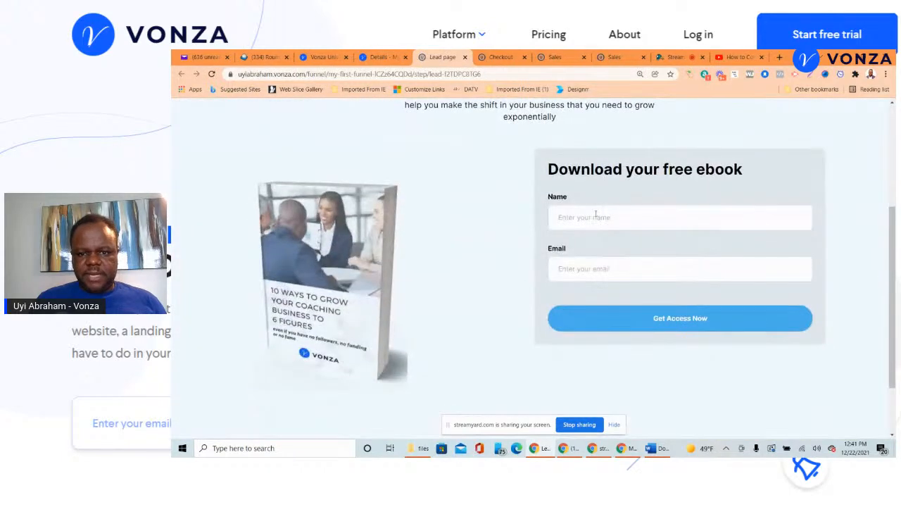
pyautogui.click(597, 217)
pyautogui.write('jon')
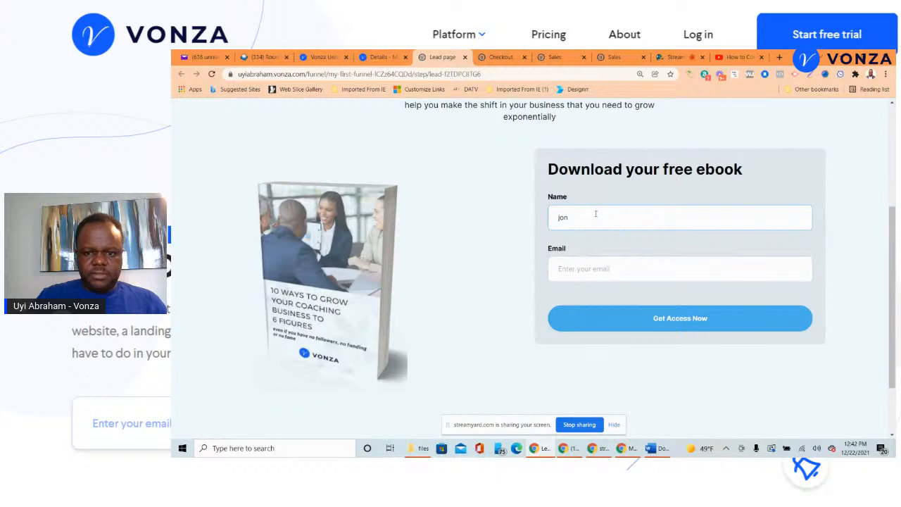
pyautogui.click(585, 269)
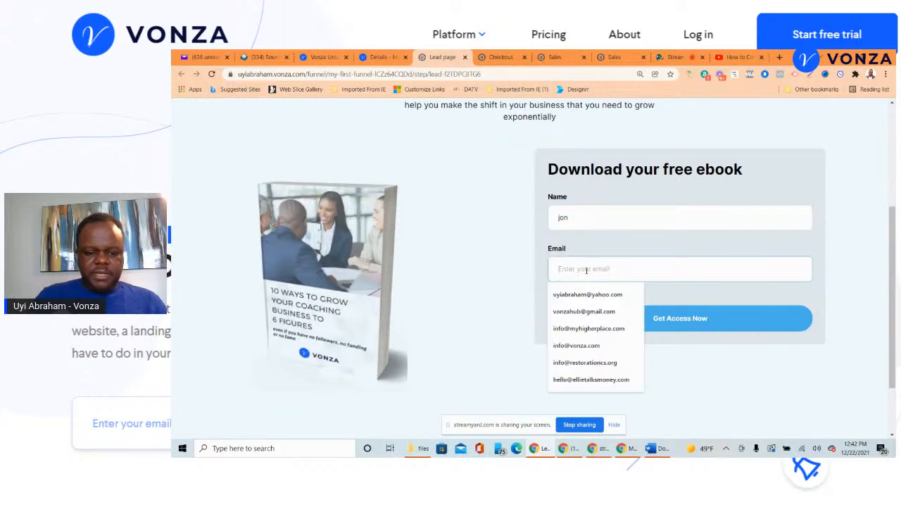
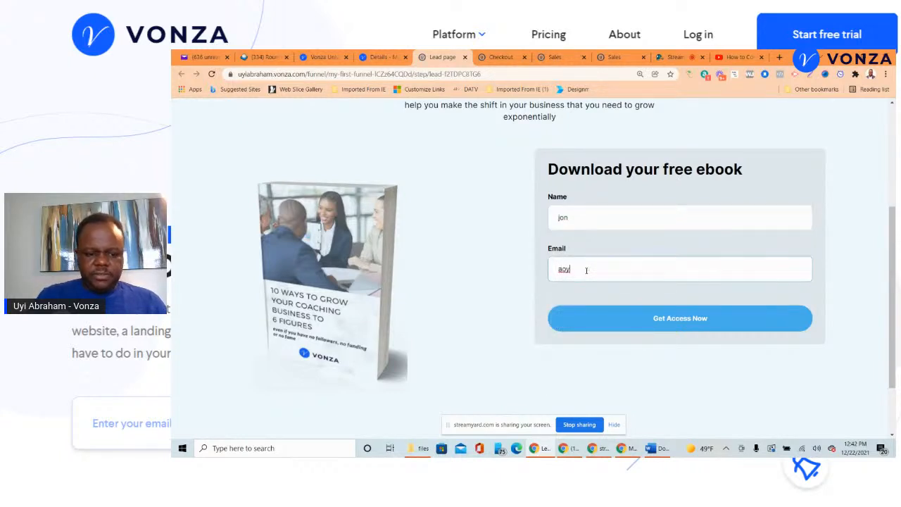
pyautogui.click(701, 318)
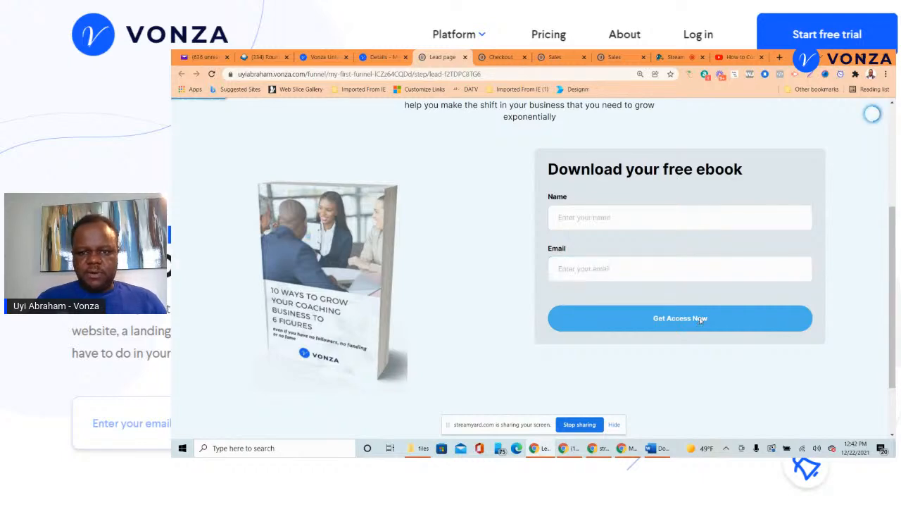
# - Continue from the Sales page to the Checkout step with Get Access Now
pyautogui.scroll(-1, 438, 225)
pyautogui.scroll(-4, 438, 229)
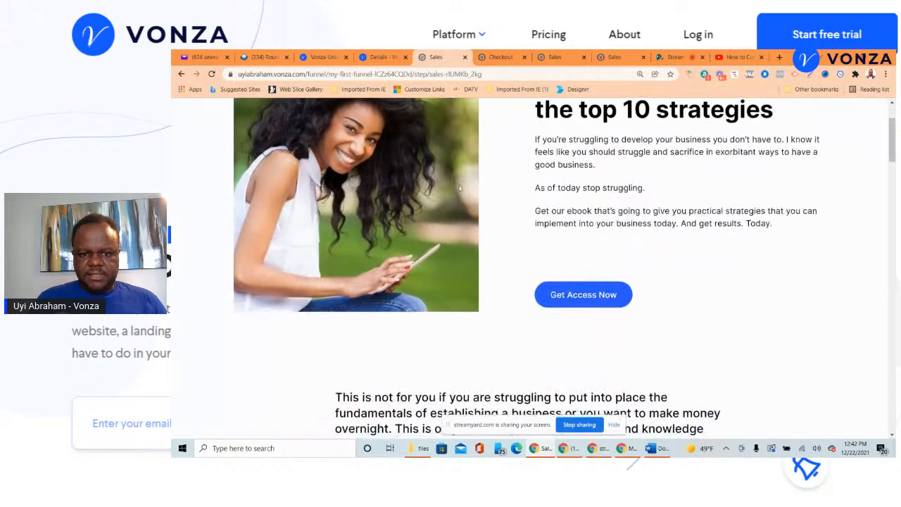
pyautogui.click(565, 203)
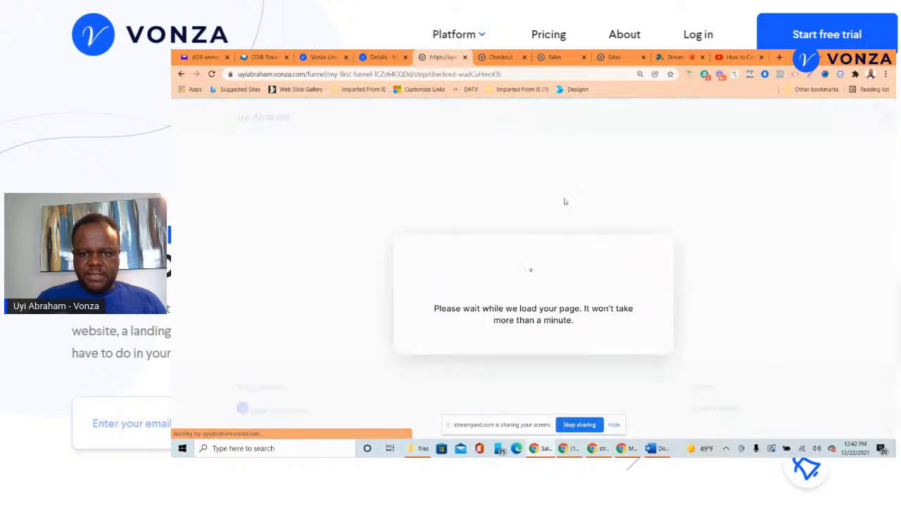
# - Fill the test checkout with a card number, expiry, CVC, zip 44444, accept terms, and place the $297.00 order
pyautogui.scroll(-5, 565, 201)
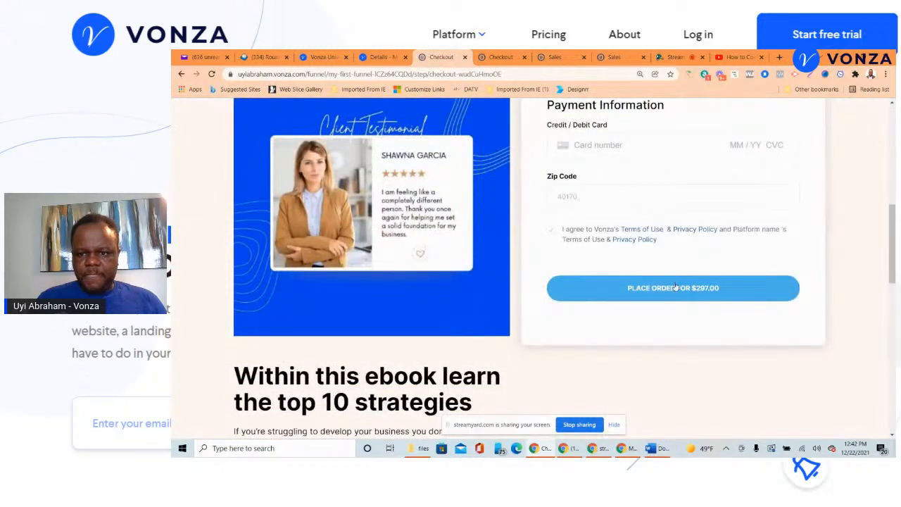
pyautogui.scroll(1, 672, 278)
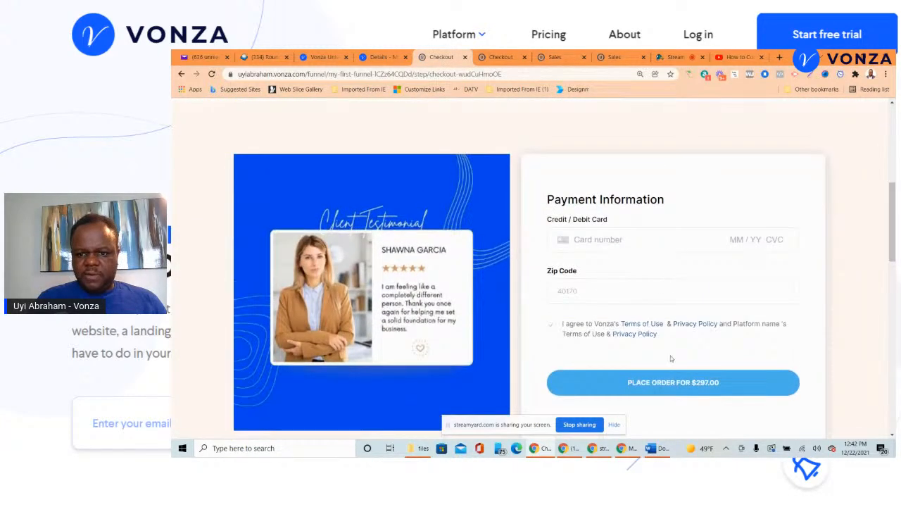
pyautogui.click(592, 241)
pyautogui.write('3333 3')
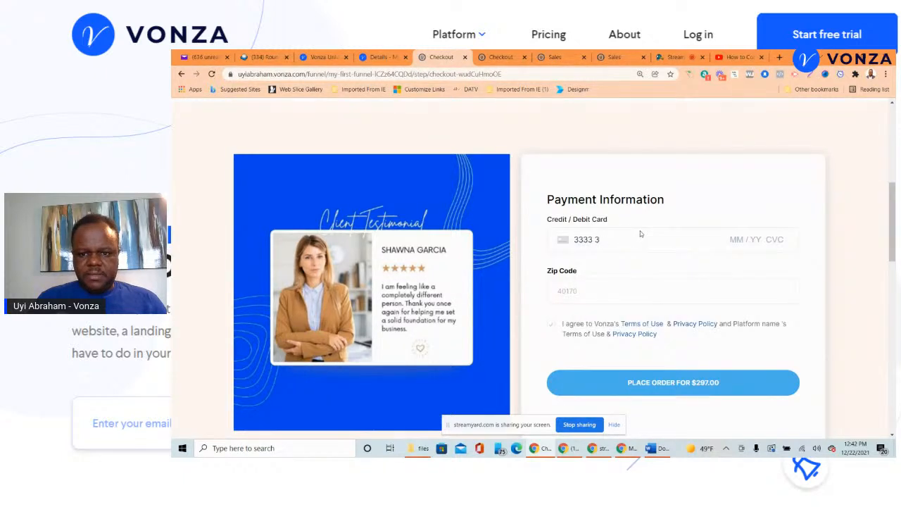
pyautogui.write('333 333')
pyautogui.click(731, 239)
pyautogui.write('0222333')
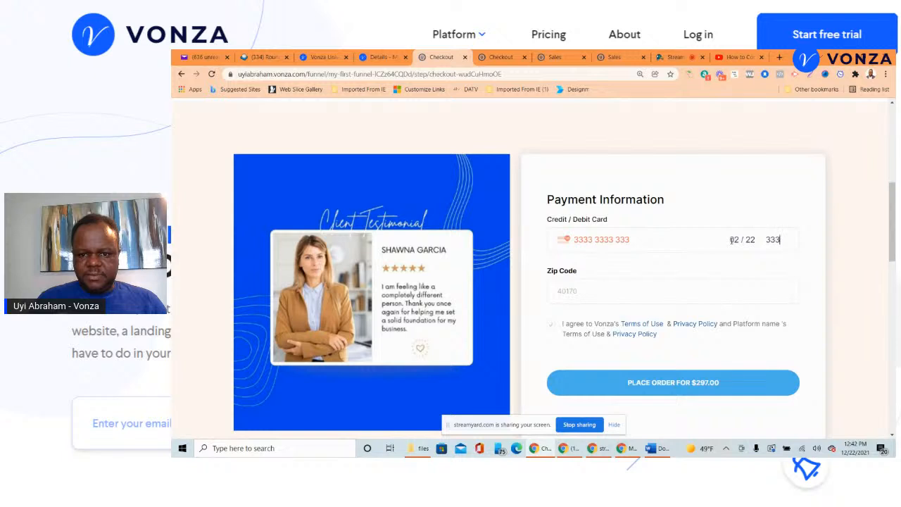
pyautogui.click(650, 293)
pyautogui.write('4')
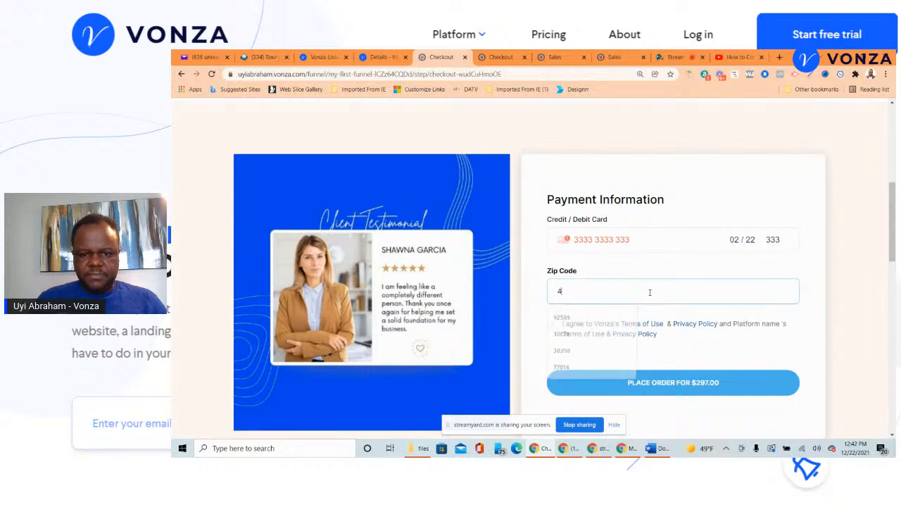
pyautogui.write('4444')
pyautogui.click(552, 325)
pyautogui.scroll(-3, 655, 347)
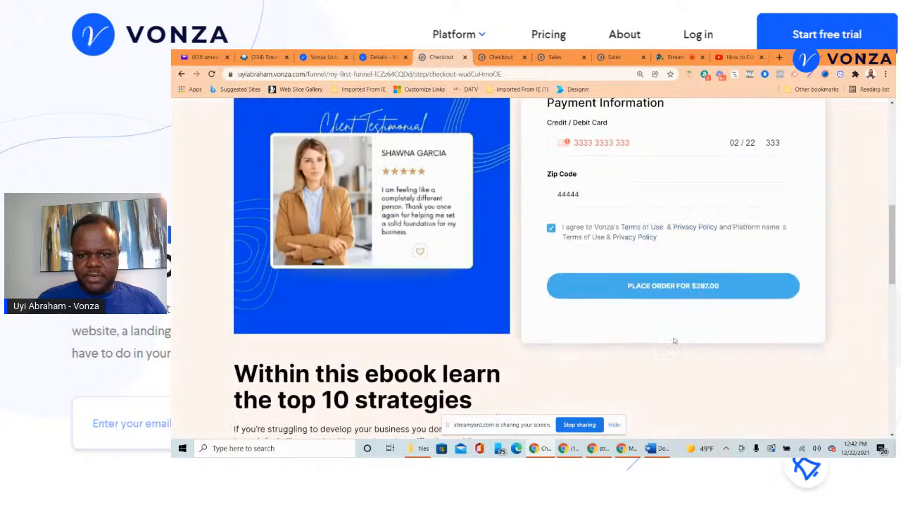
pyautogui.click(667, 241)
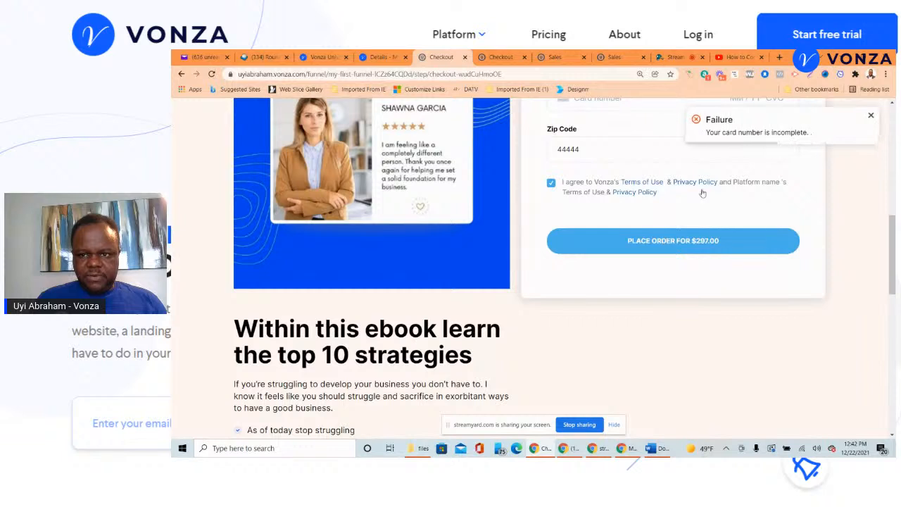
# - Retry the order with a different test card, then return to the funnel's steps page after it fails
pyautogui.scroll(3, 676, 248)
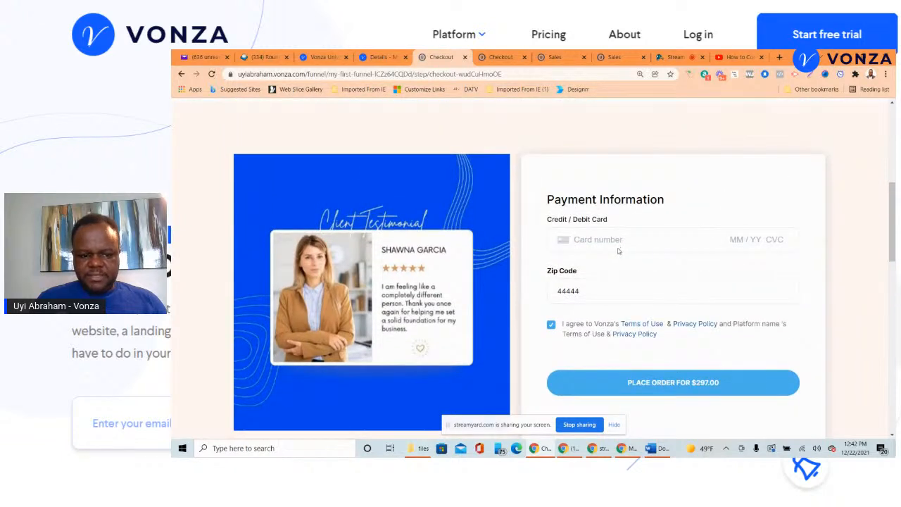
pyautogui.write('424')
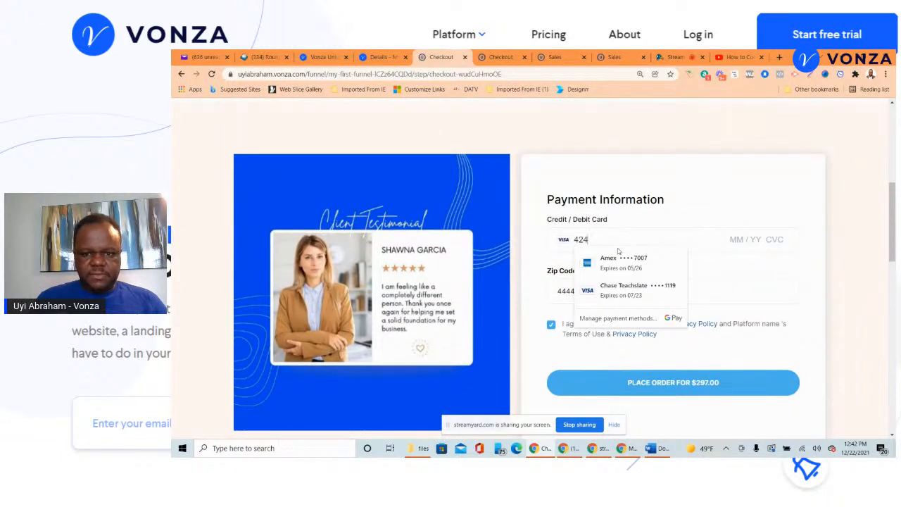
pyautogui.write('2 42')
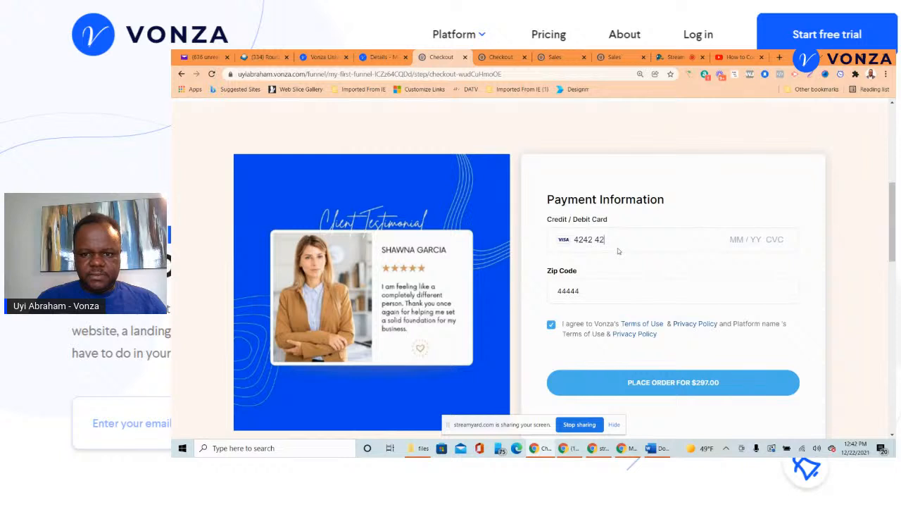
pyautogui.write('22 2222 2222 02 / 23 233')
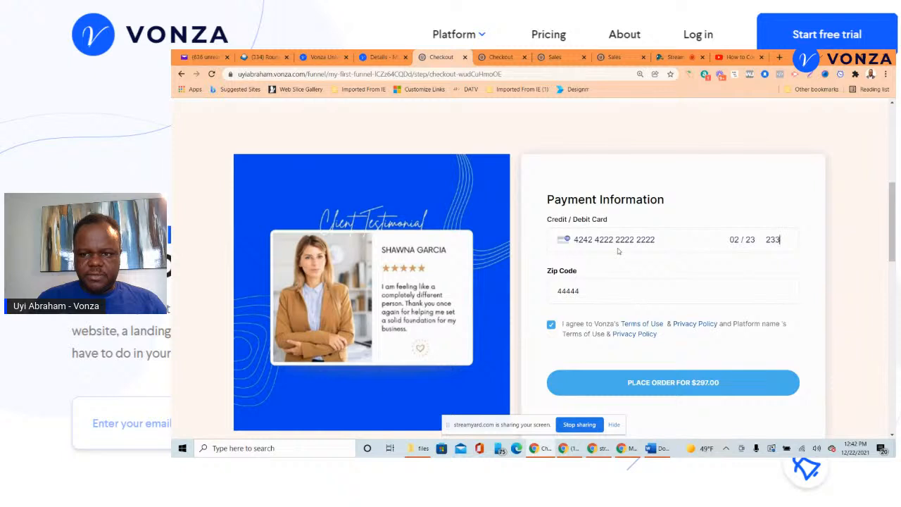
pyautogui.click(659, 382)
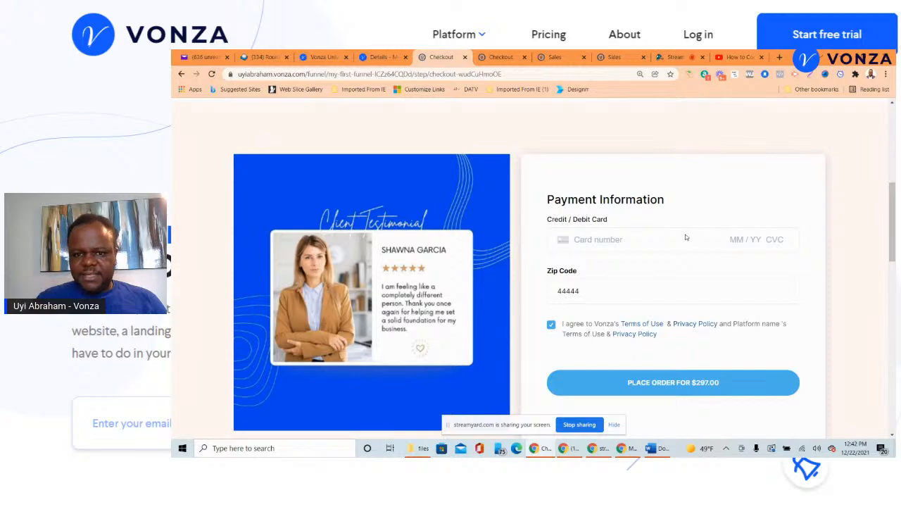
pyautogui.scroll(-4, 671, 232)
pyautogui.scroll(-5, 671, 231)
pyautogui.scroll(6, 671, 185)
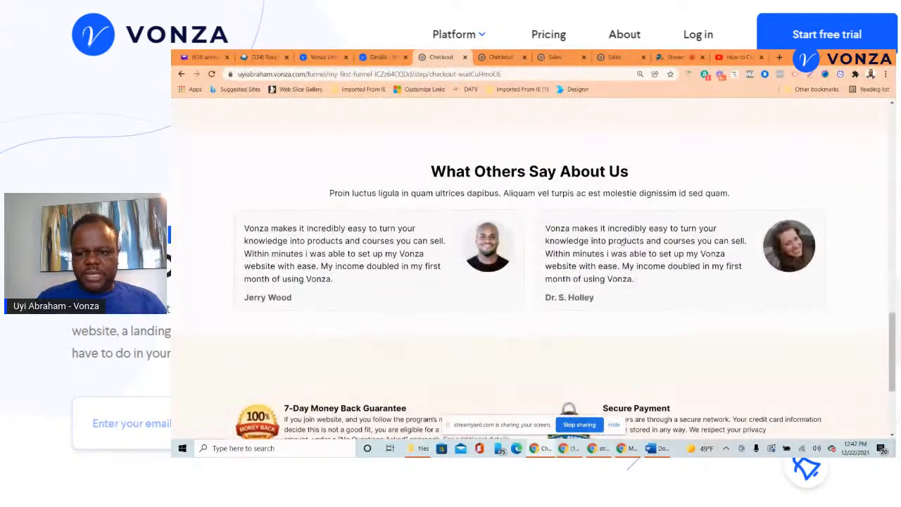
pyautogui.scroll(4, 672, 185)
pyautogui.scroll(2, 633, 176)
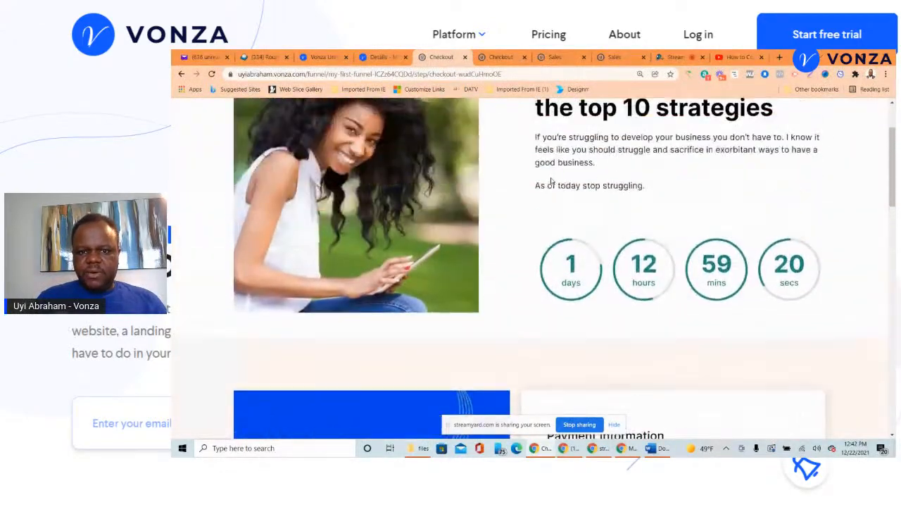
pyautogui.scroll(-3, 614, 170)
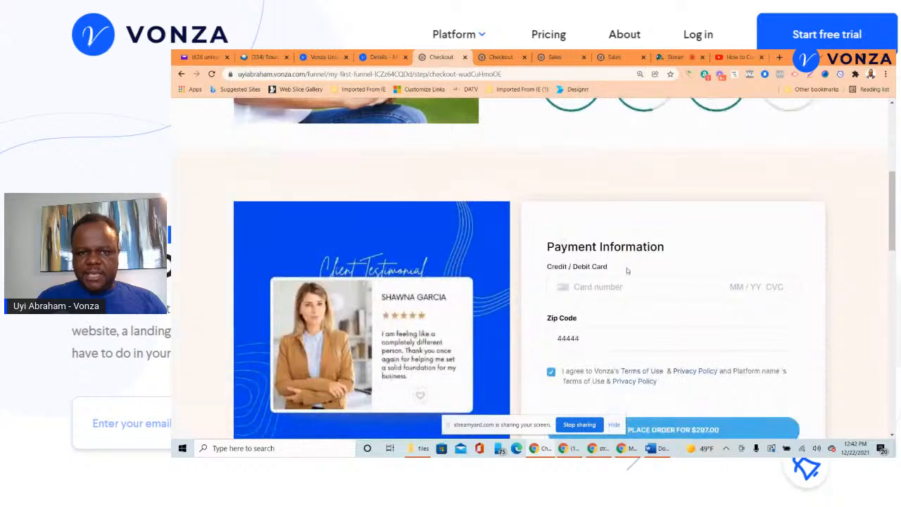
pyautogui.click(382, 59)
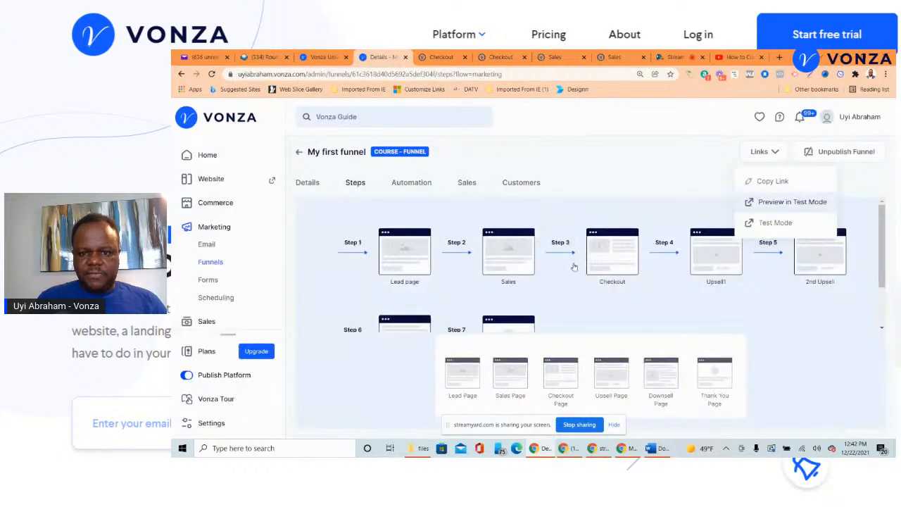
# - Preview the Step 4 Upsell1 page and scroll through its $0 one-time offer
pyautogui.click(608, 268)
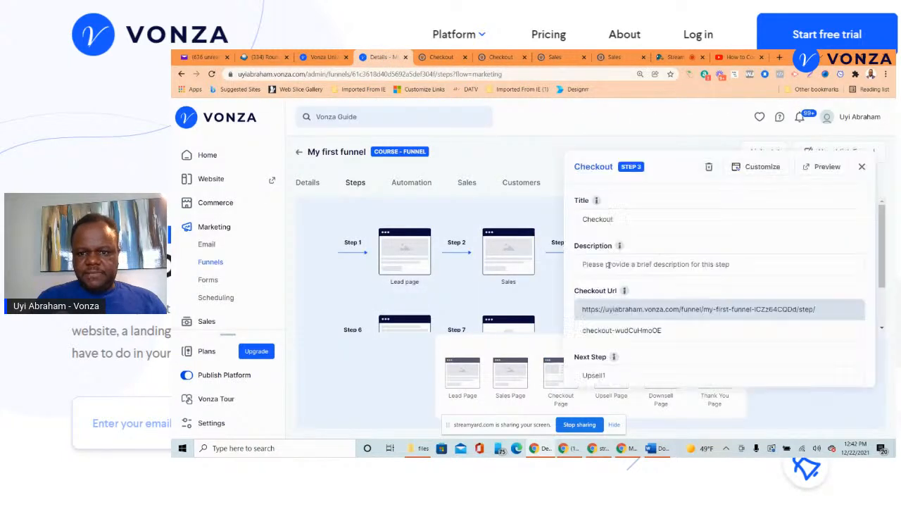
pyautogui.click(861, 167)
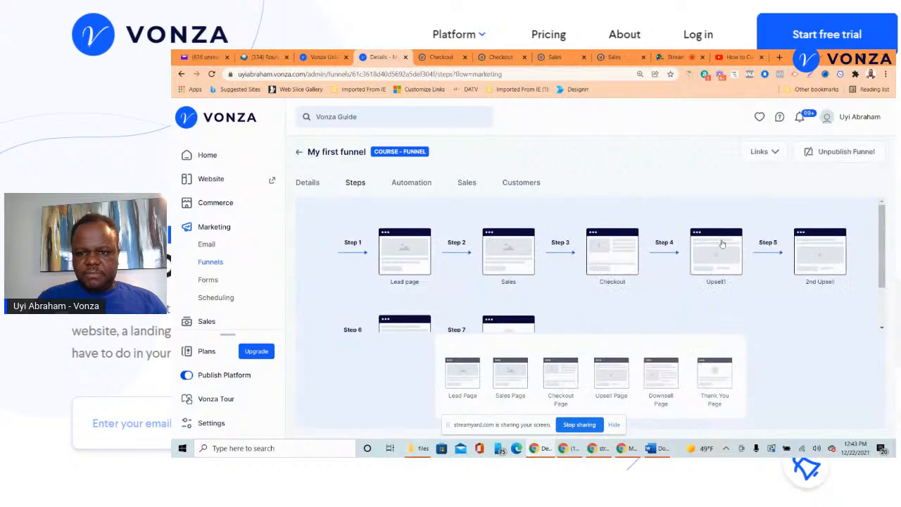
pyautogui.click(720, 247)
pyautogui.click(819, 167)
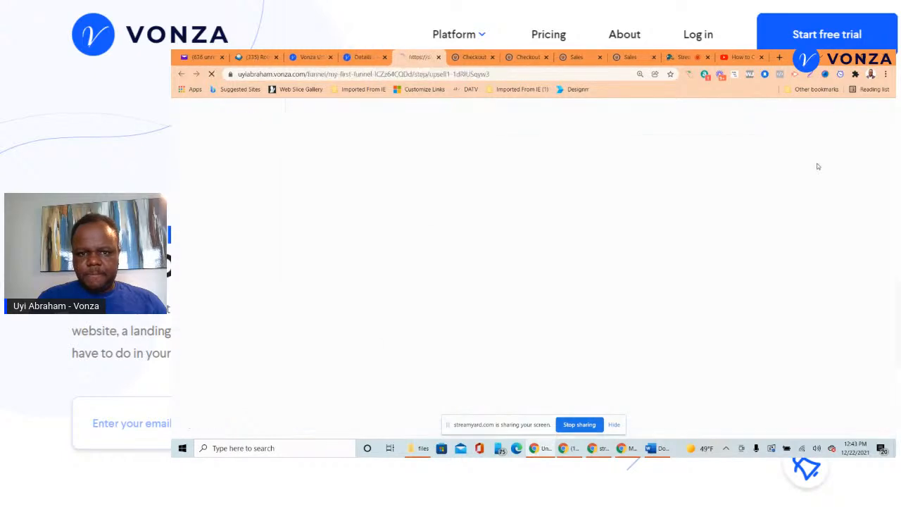
pyautogui.scroll(-2, 647, 219)
pyautogui.scroll(1, 647, 220)
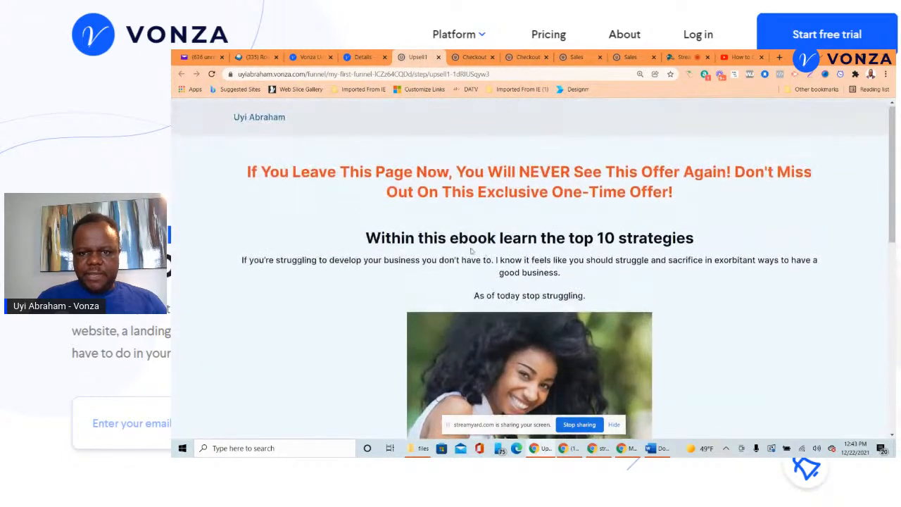
pyautogui.scroll(-4, 577, 201)
pyautogui.scroll(1, 556, 203)
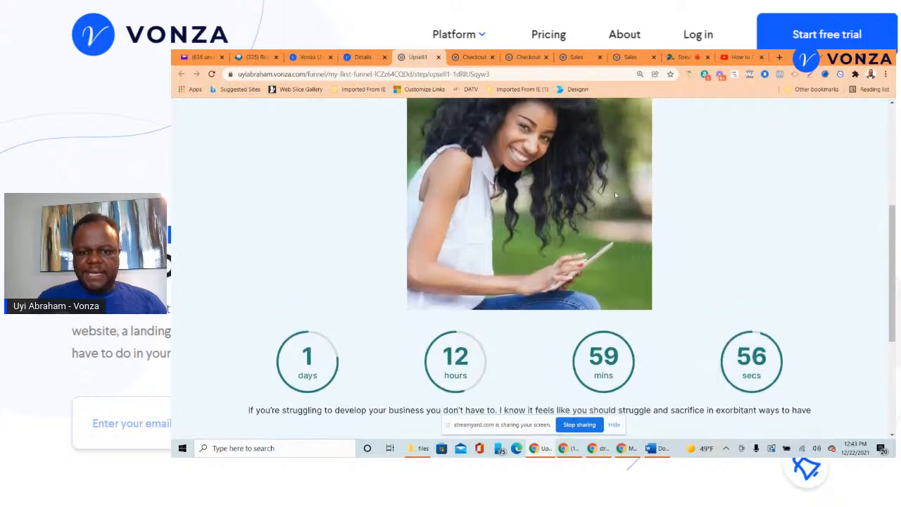
pyautogui.scroll(-2, 612, 190)
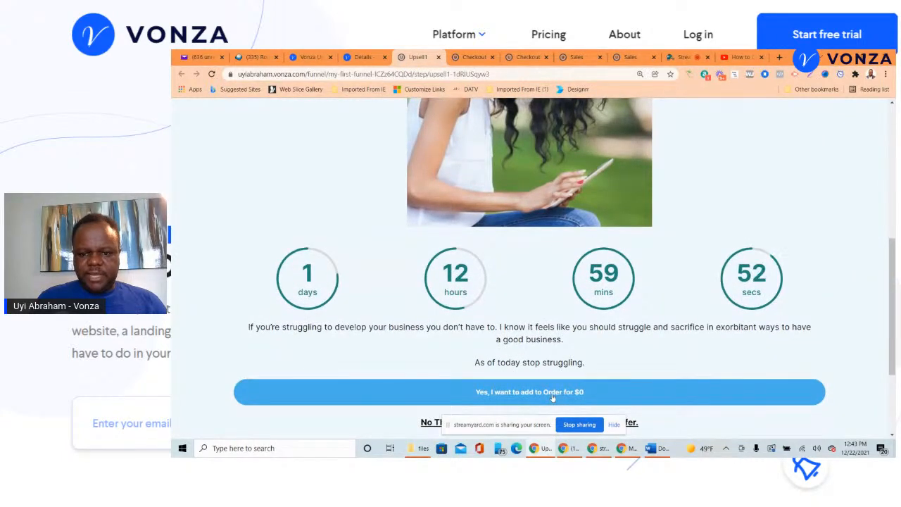
pyautogui.scroll(-3, 552, 398)
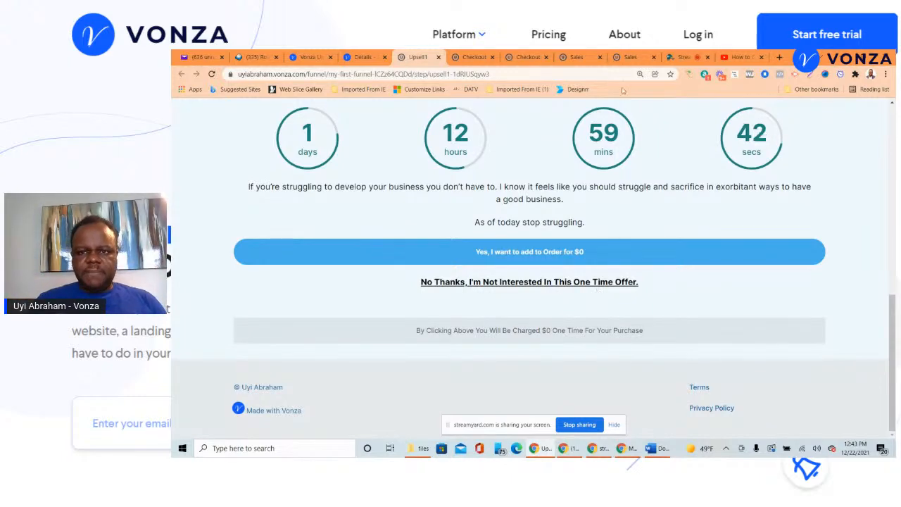
pyautogui.click(739, 57)
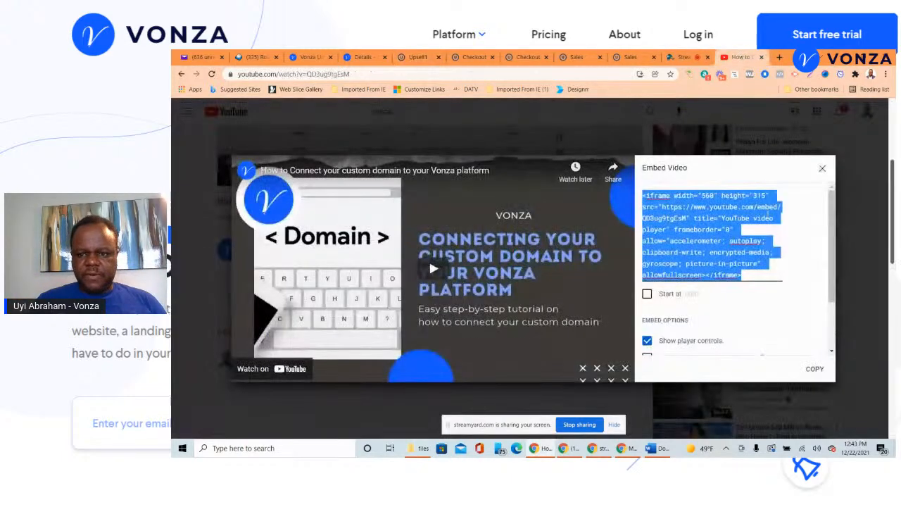
# - Show the 12:38 PM viewer question about selling multiple products or courses on stream
pyautogui.click(680, 58)
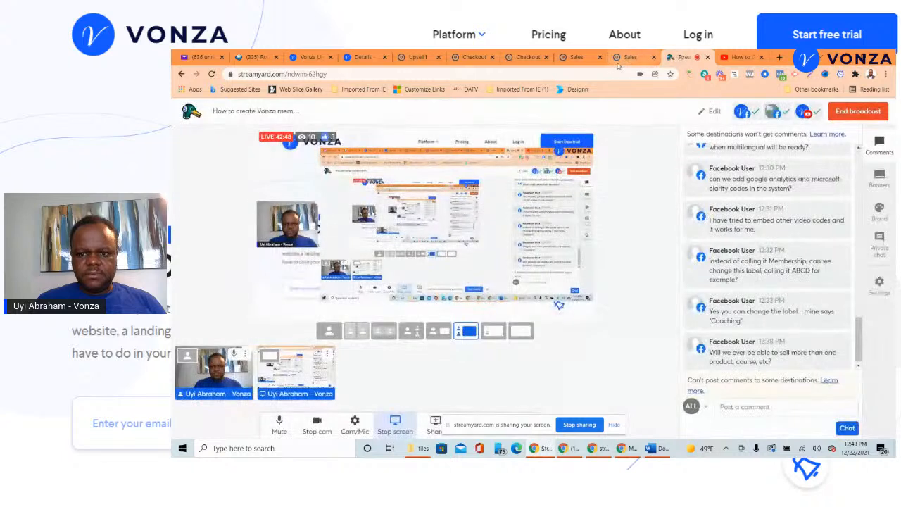
pyautogui.moveTo(749, 233)
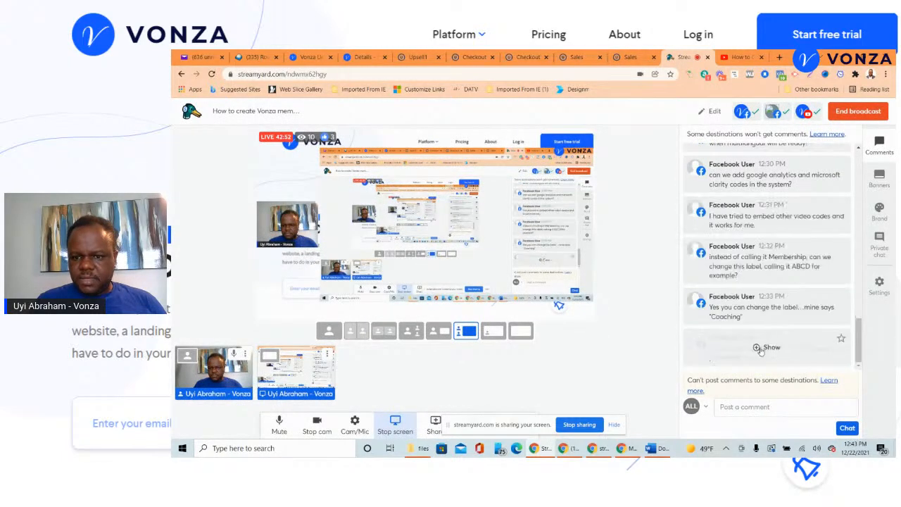
pyautogui.moveTo(780, 259)
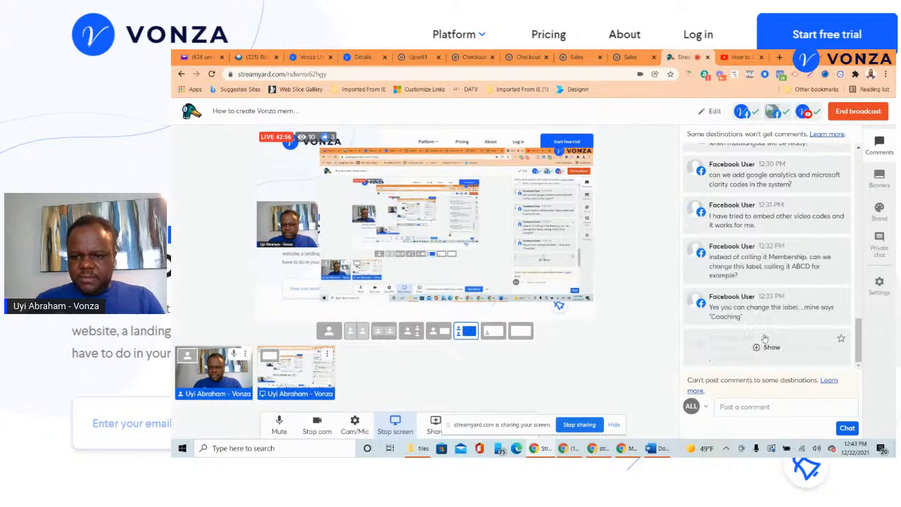
pyautogui.click(768, 347)
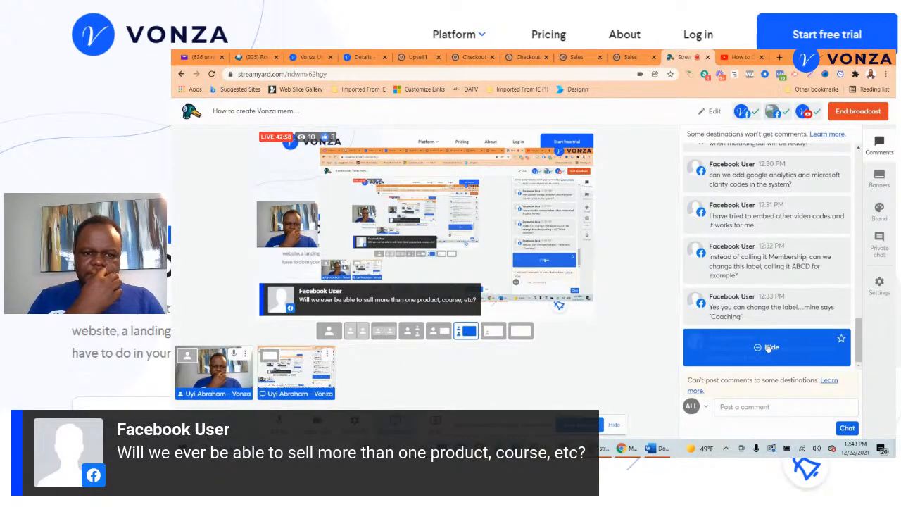
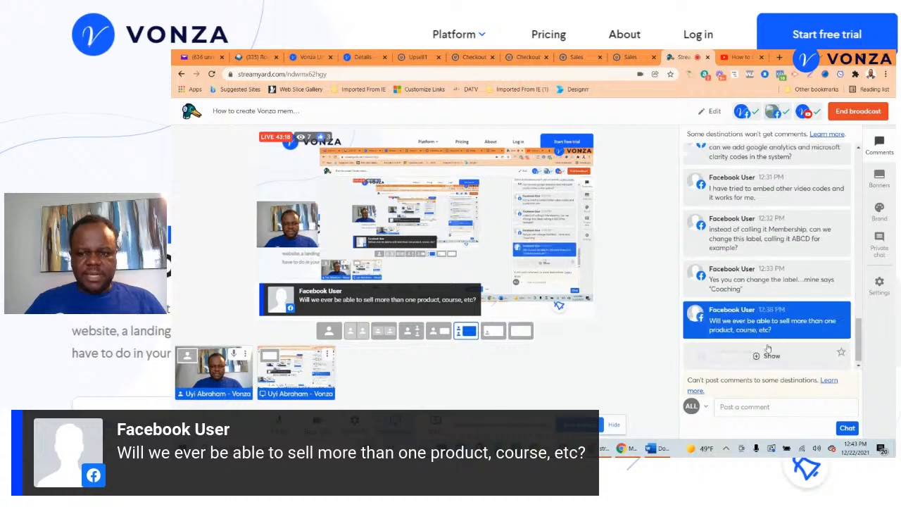
# - Put the funnel builder question and the lead-page-without-a-funnel question on stream, then return to Vonza
pyautogui.click(769, 356)
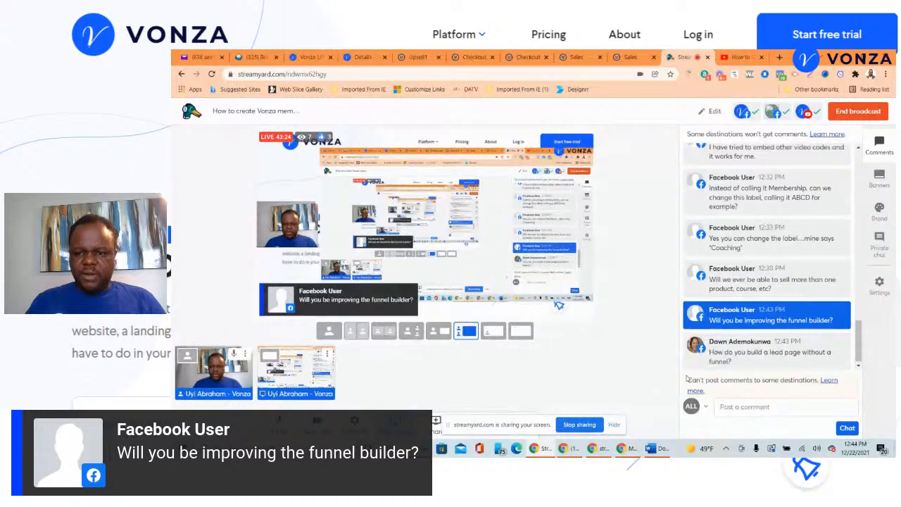
pyautogui.click(767, 352)
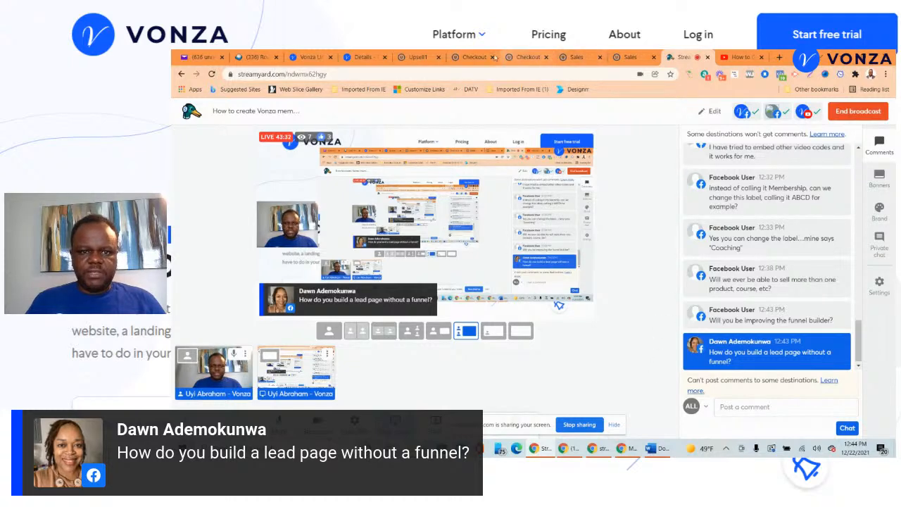
pyautogui.click(360, 56)
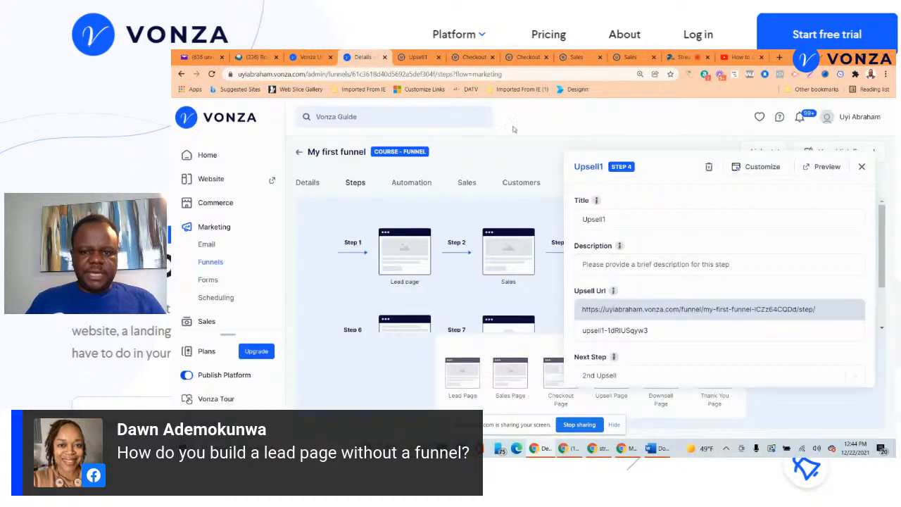
# - Close the Upsell1 panel and start a new page in the Website Builder
pyautogui.click(861, 167)
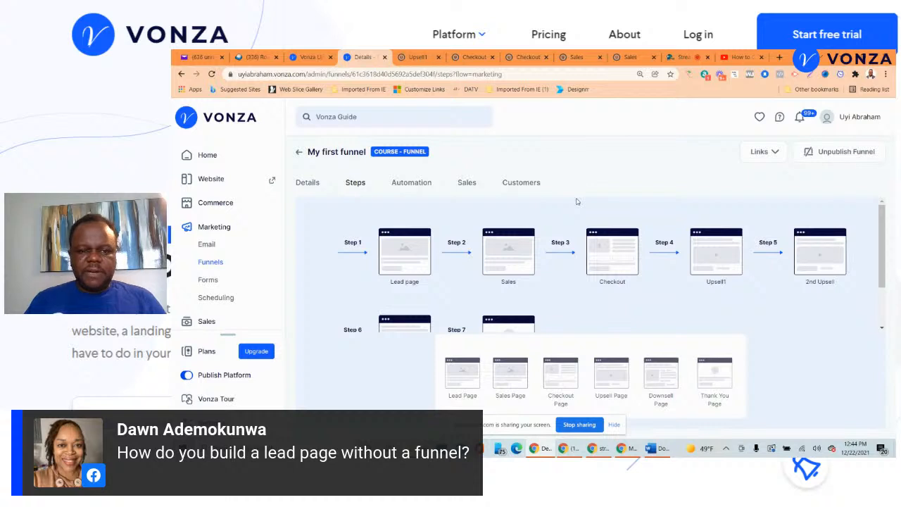
pyautogui.click(209, 178)
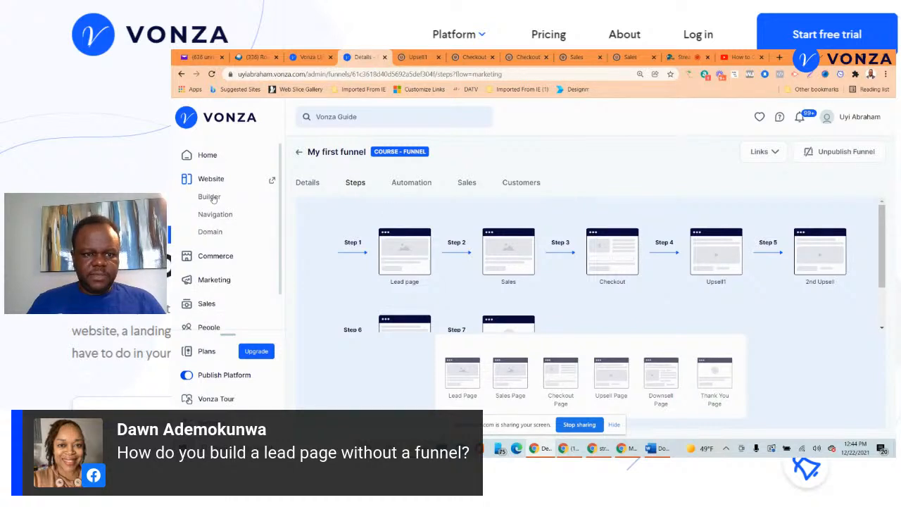
pyautogui.click(209, 198)
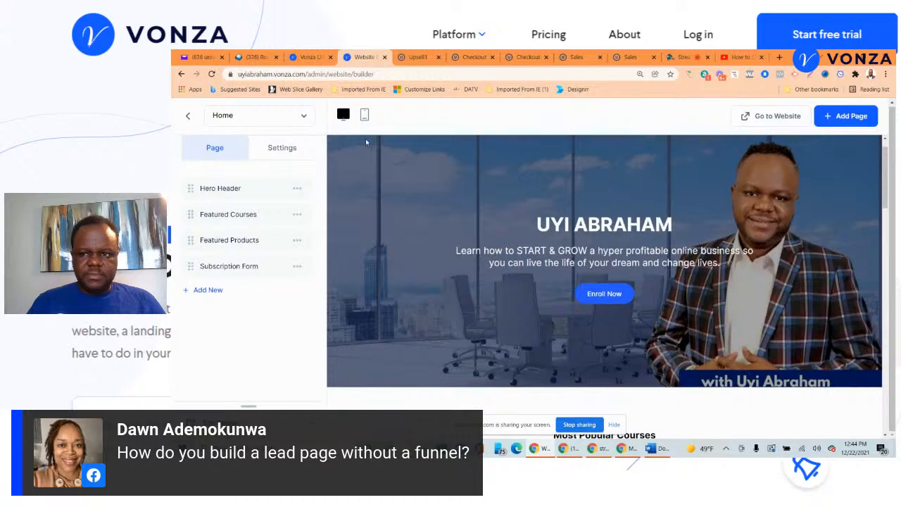
pyautogui.click(838, 115)
pyautogui.click(541, 245)
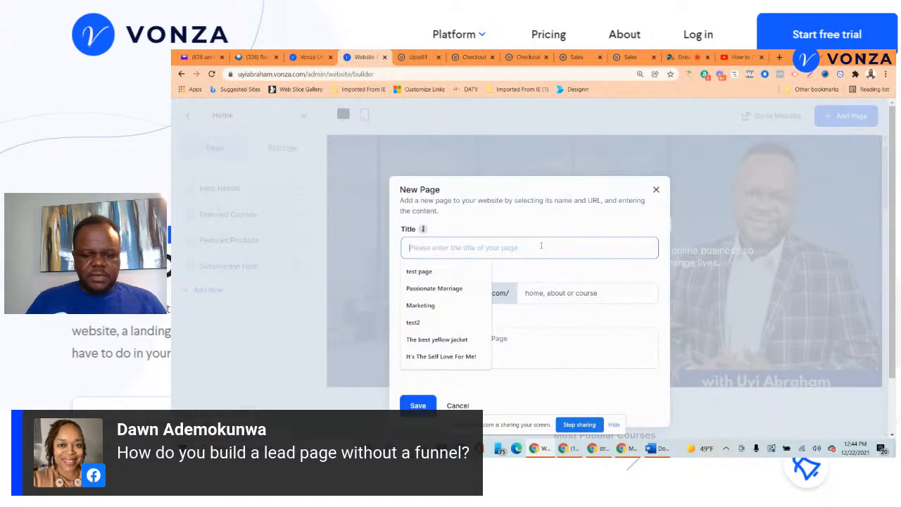
# - Save a page titled 'LEad page' with URL slug 'lead' and content 'Test'
pyautogui.write('LEad page')
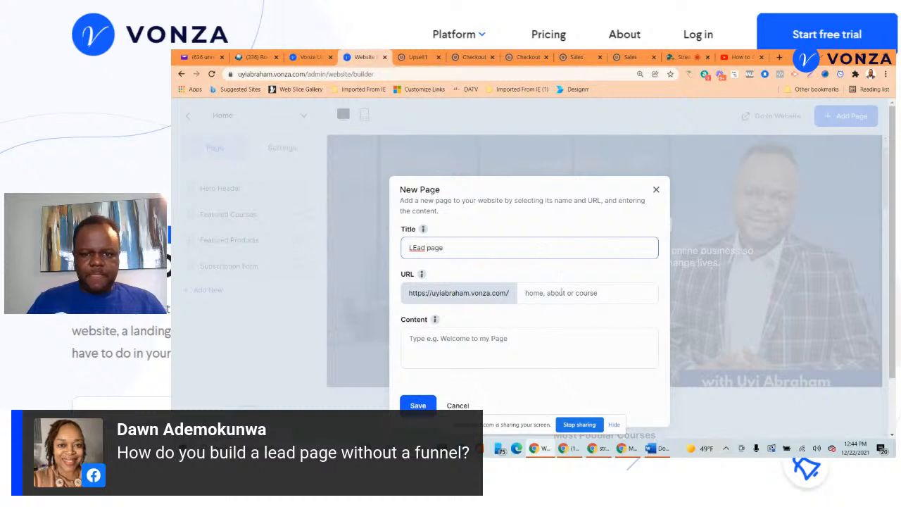
pyautogui.click(562, 291)
pyautogui.write('lead')
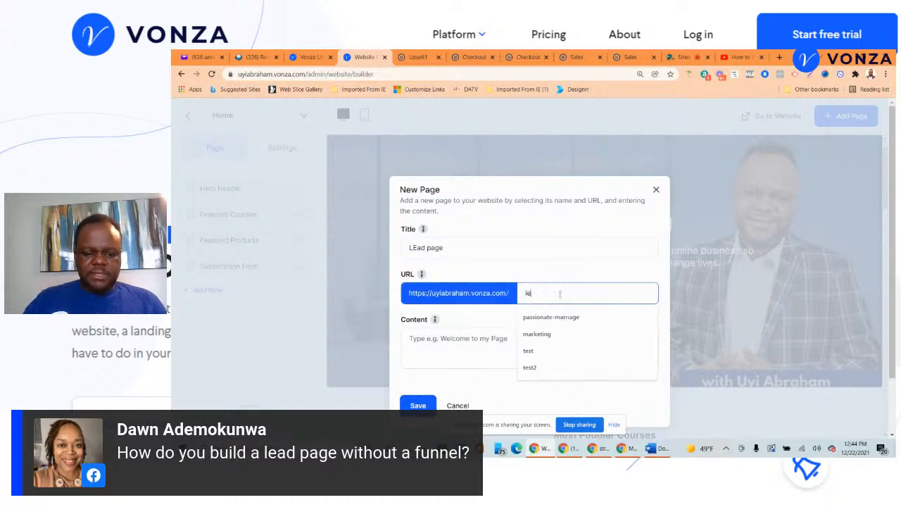
pyautogui.click(446, 355)
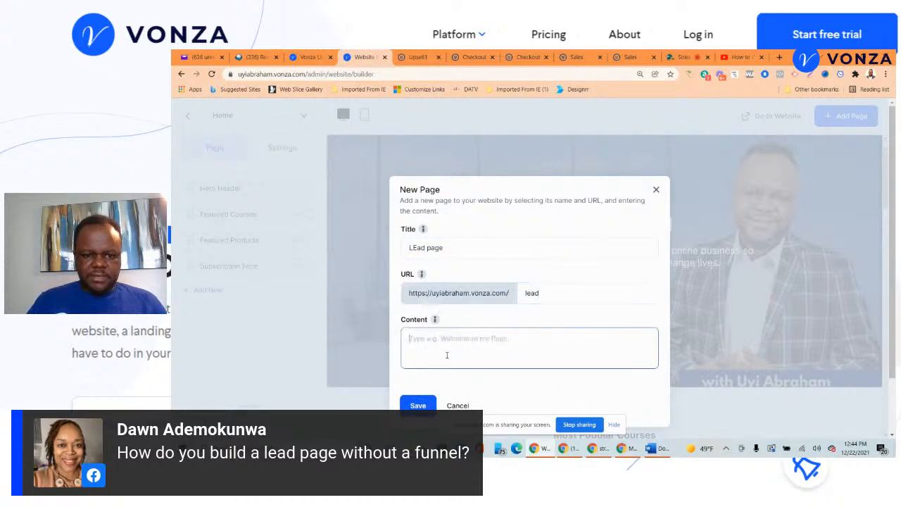
pyautogui.write('Test')
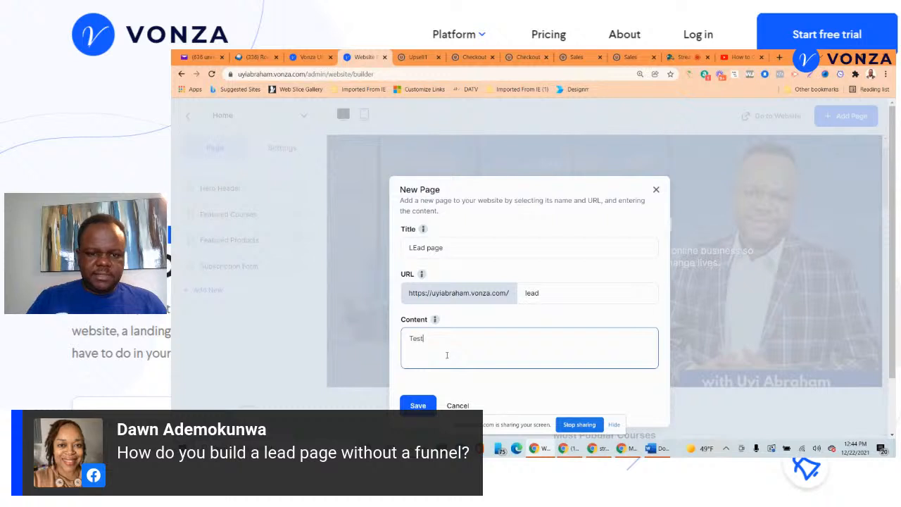
pyautogui.click(418, 406)
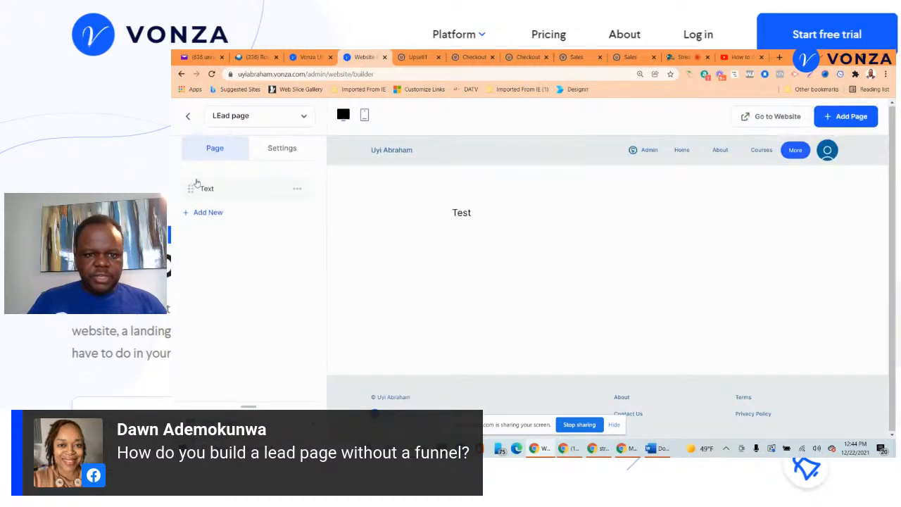
# - Add a Hero Header block with the heading 'My Lead Page'
pyautogui.click(210, 212)
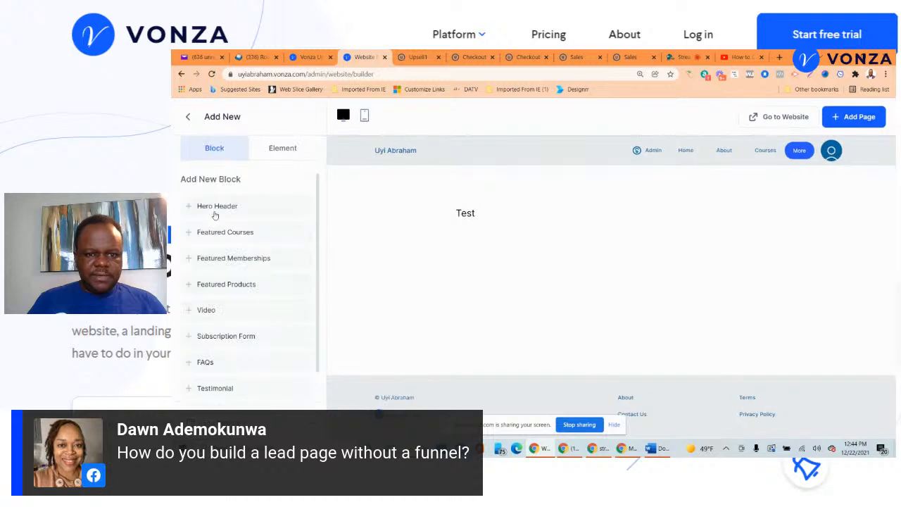
pyautogui.click(236, 207)
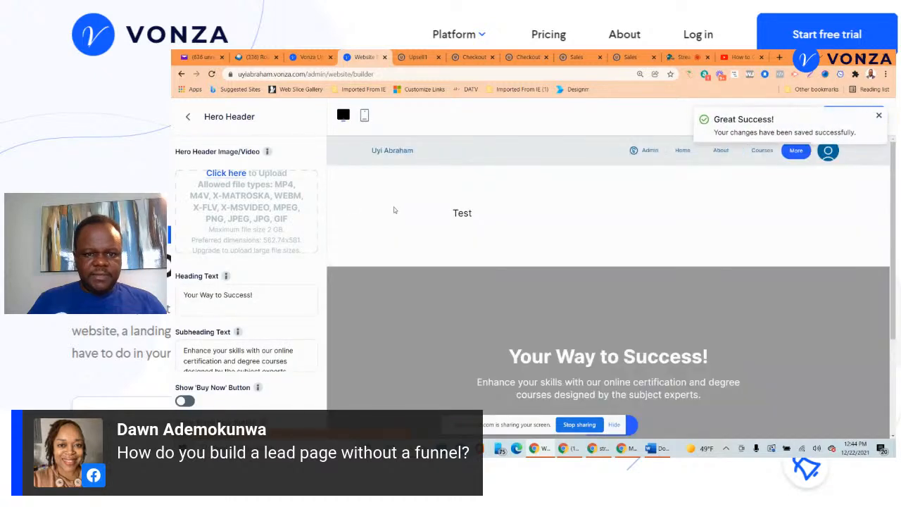
pyautogui.tripleClick(260, 296)
pyautogui.write('My Lead Page')
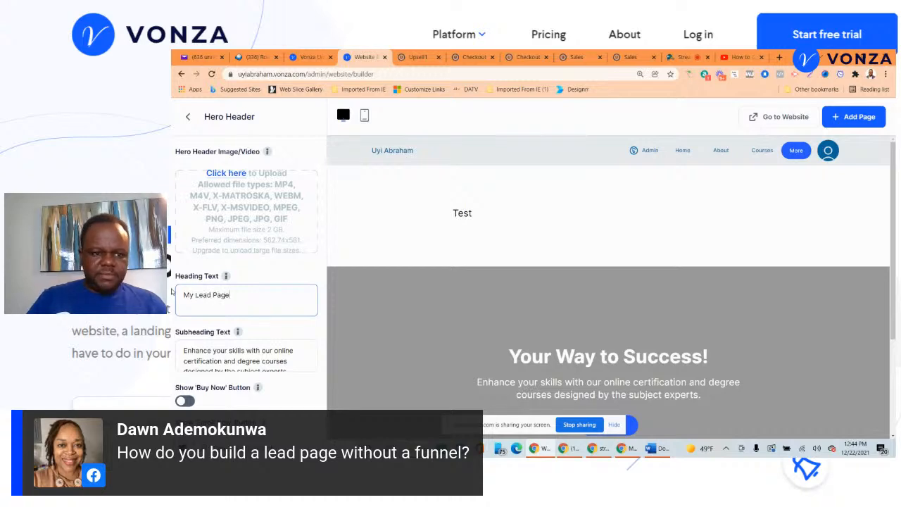
pyautogui.click(416, 283)
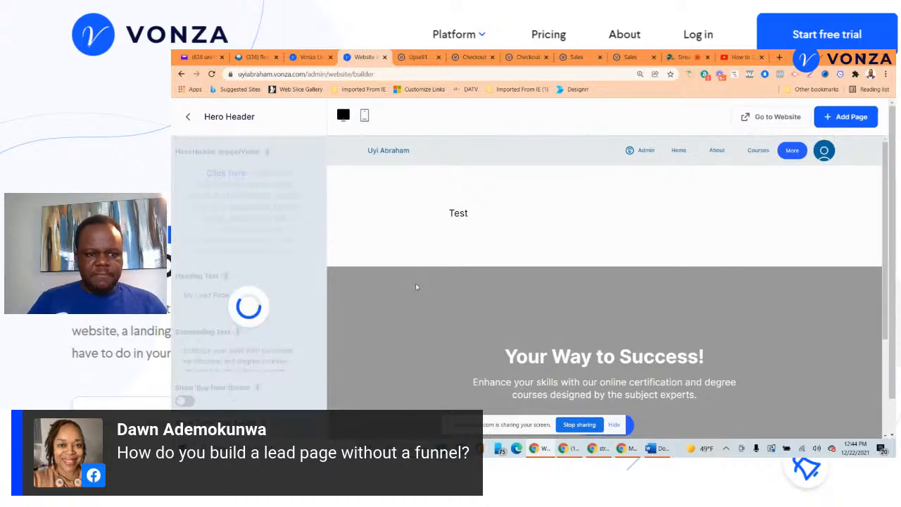
# - Upload the city skyline banner image as the hero's background
pyautogui.click(258, 199)
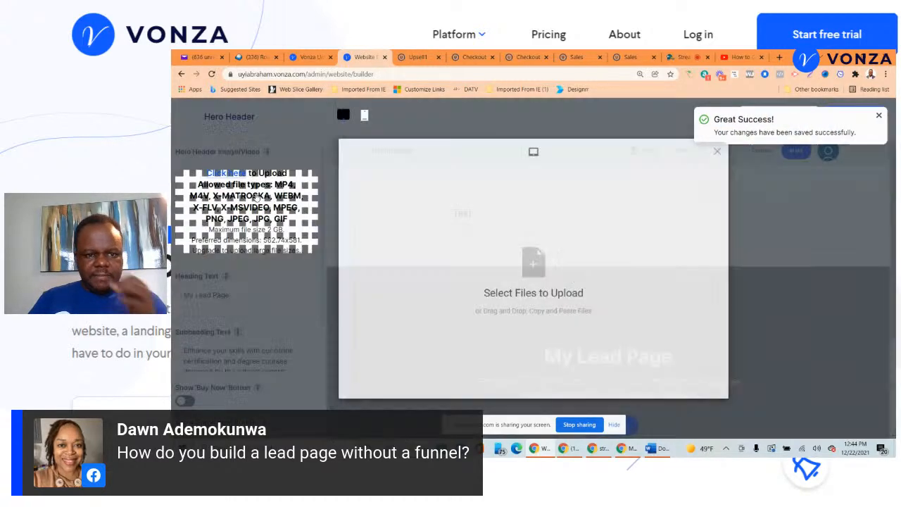
pyautogui.click(541, 266)
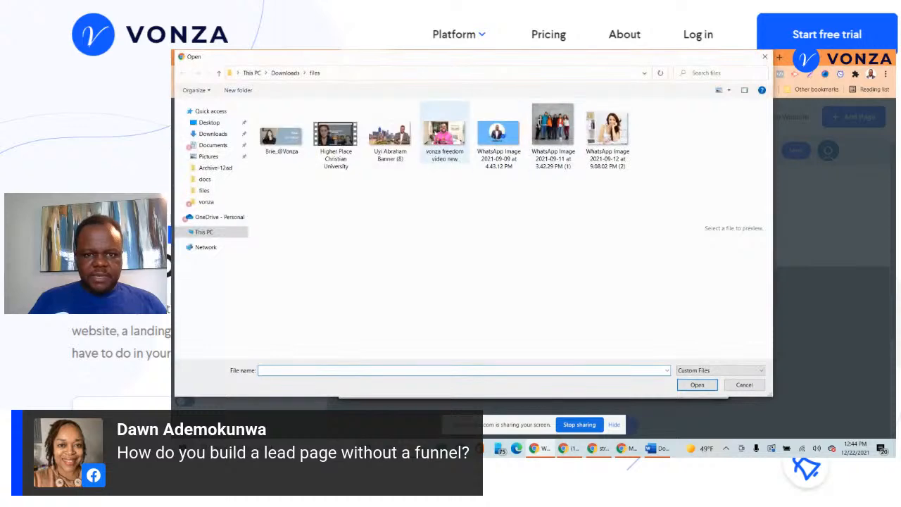
pyautogui.click(390, 134)
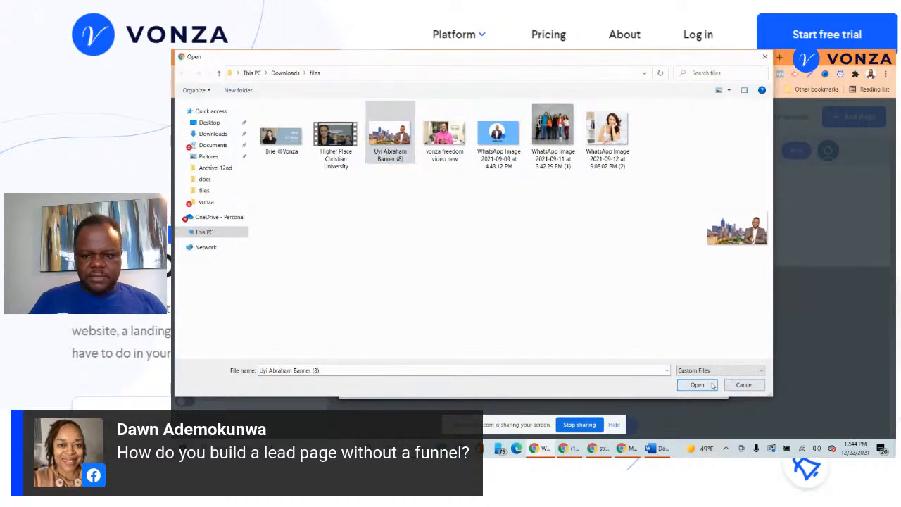
pyautogui.click(697, 385)
pyautogui.click(696, 385)
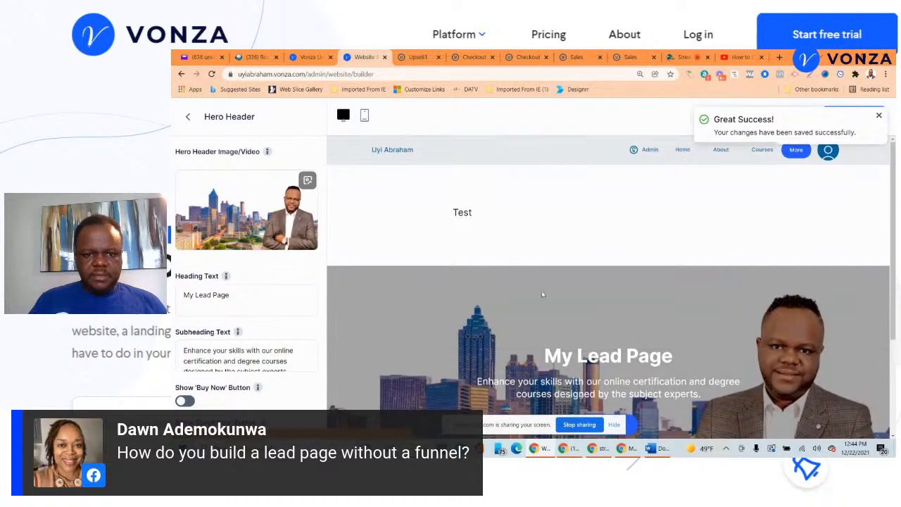
pyautogui.click(188, 117)
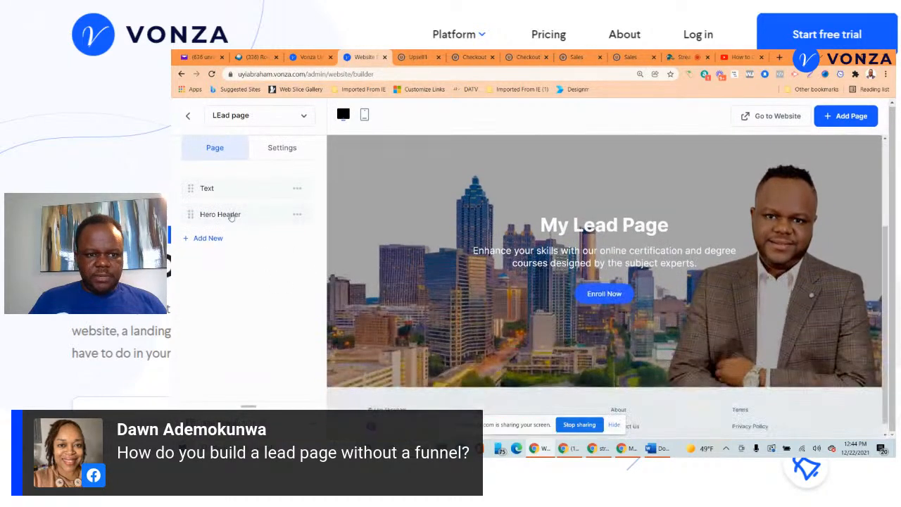
# - Move the hero above the Test text and add a Subscription Form headed 'Give me your email'
pyautogui.moveTo(210, 215); pyautogui.dragTo(203, 188)
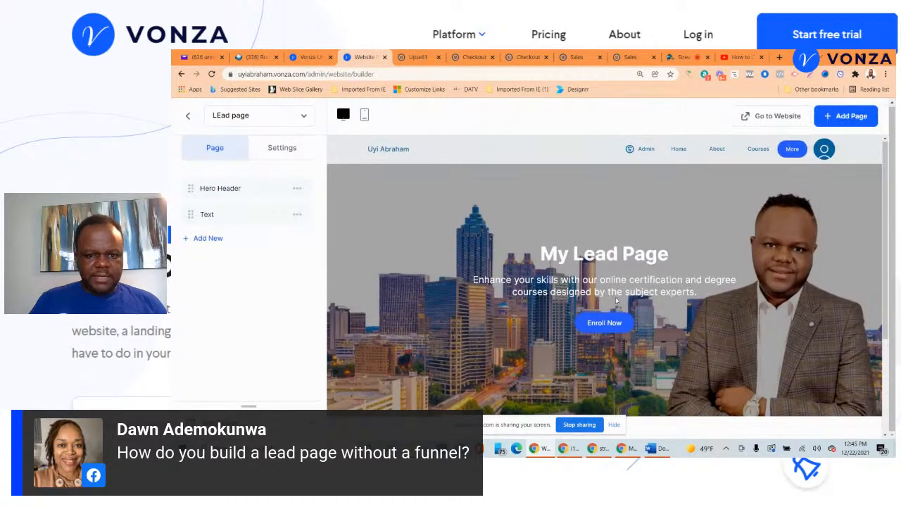
pyautogui.scroll(-2, 616, 301)
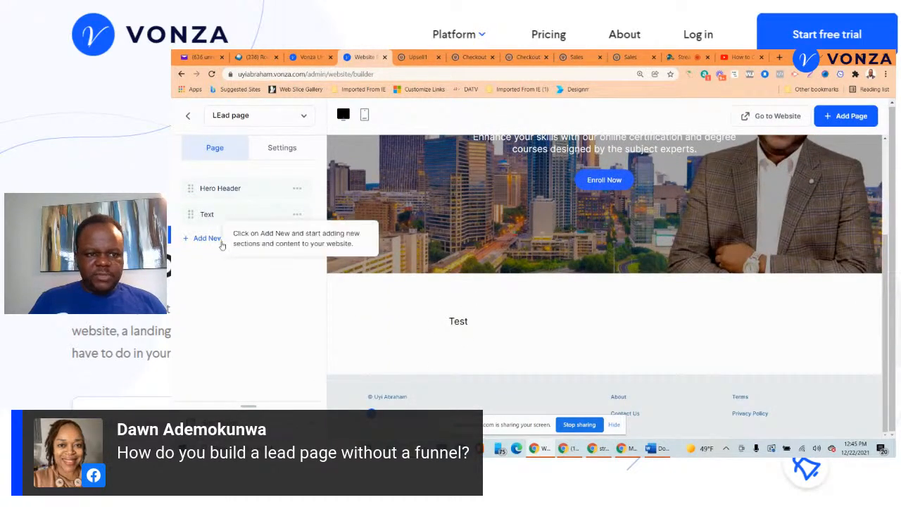
pyautogui.click(212, 240)
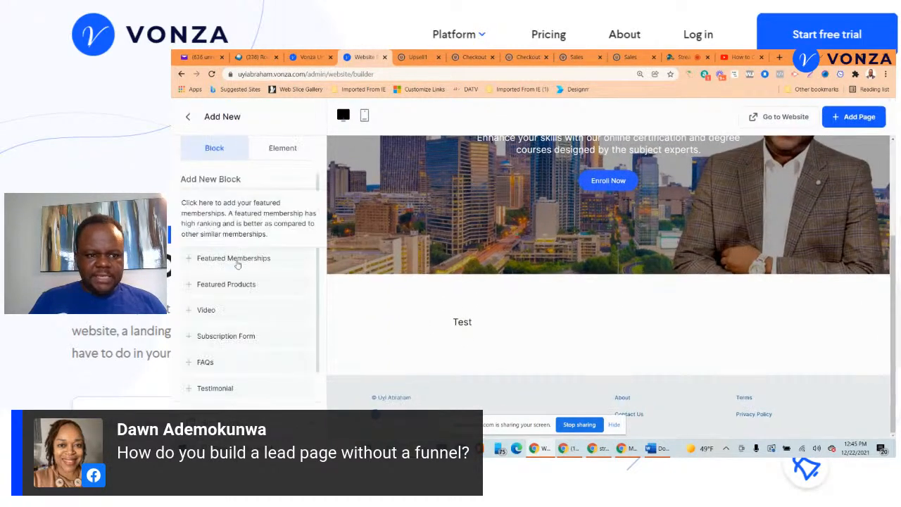
pyautogui.click(243, 335)
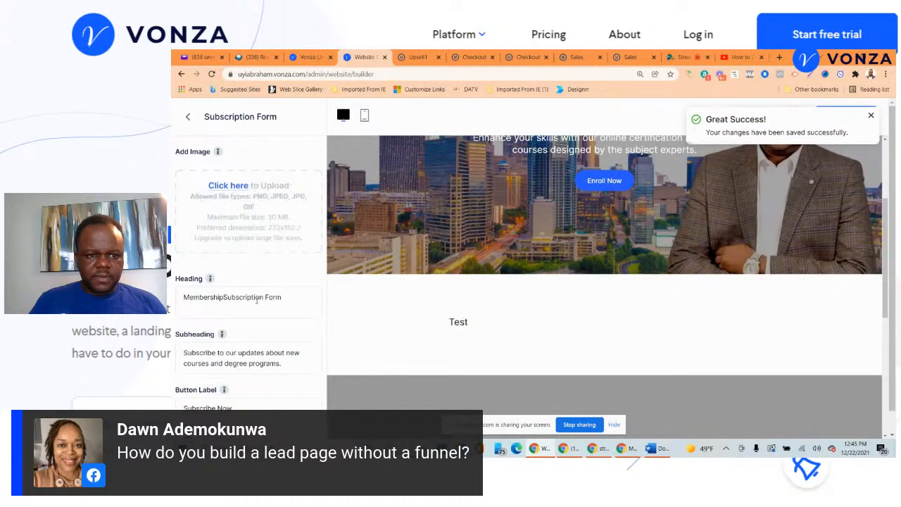
pyautogui.moveTo(285, 297); pyautogui.dragTo(172, 280)
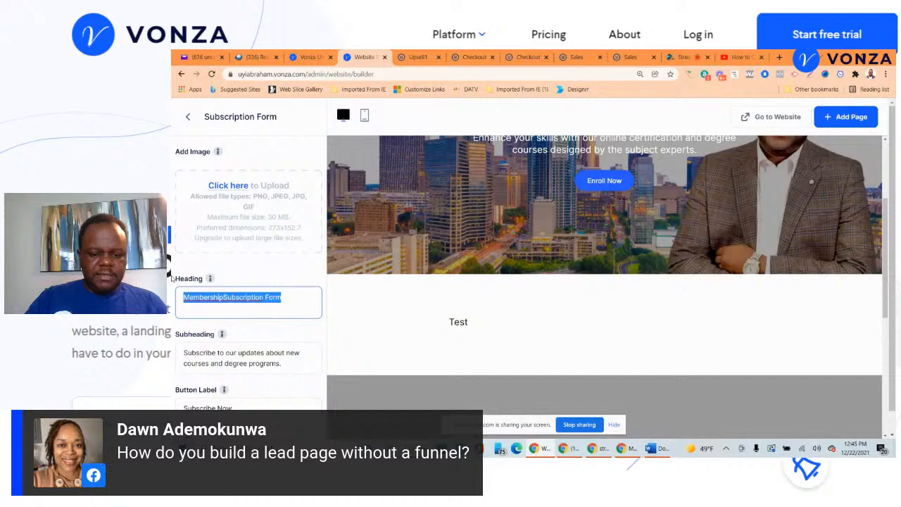
pyautogui.write('Give me your email')
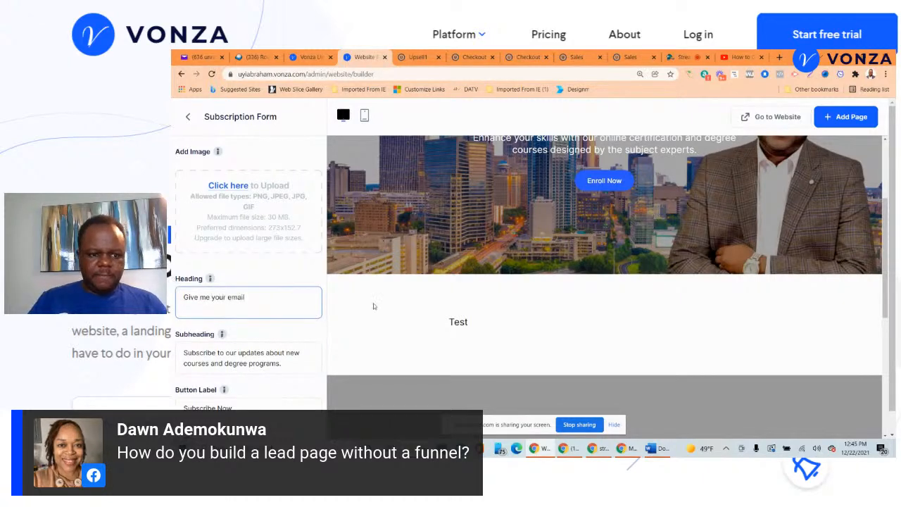
pyautogui.click(374, 320)
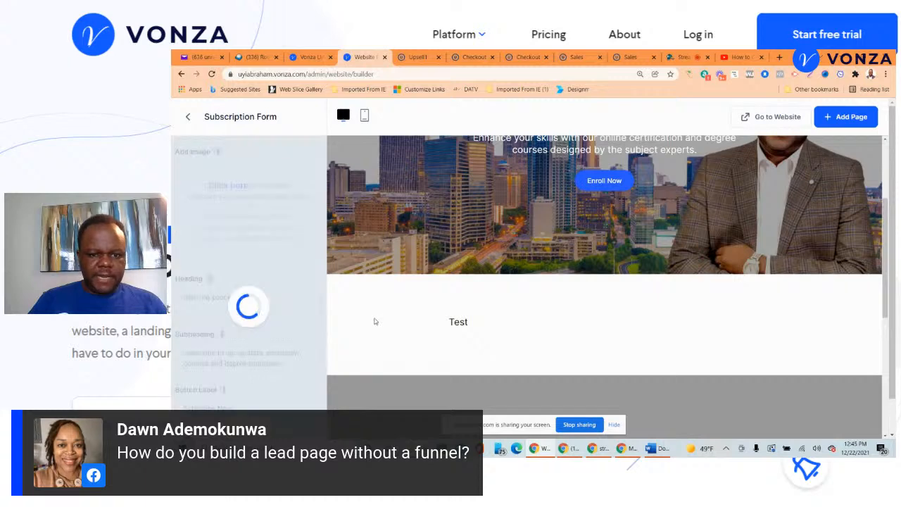
# - Review the new subscription form in the preview and return to the section list
pyautogui.scroll(-4, 374, 321)
pyautogui.scroll(-1, 373, 320)
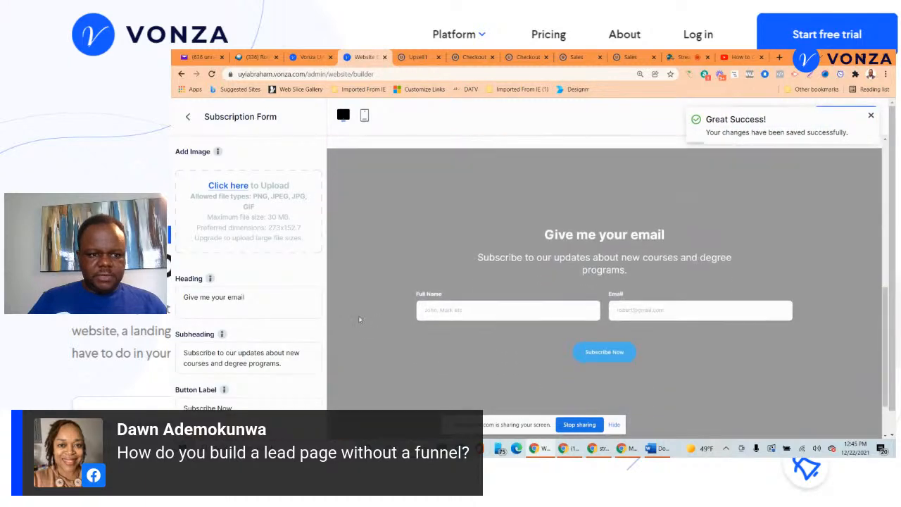
pyautogui.scroll(-1, 221, 324)
pyautogui.scroll(2, 563, 275)
pyautogui.scroll(-2, 566, 273)
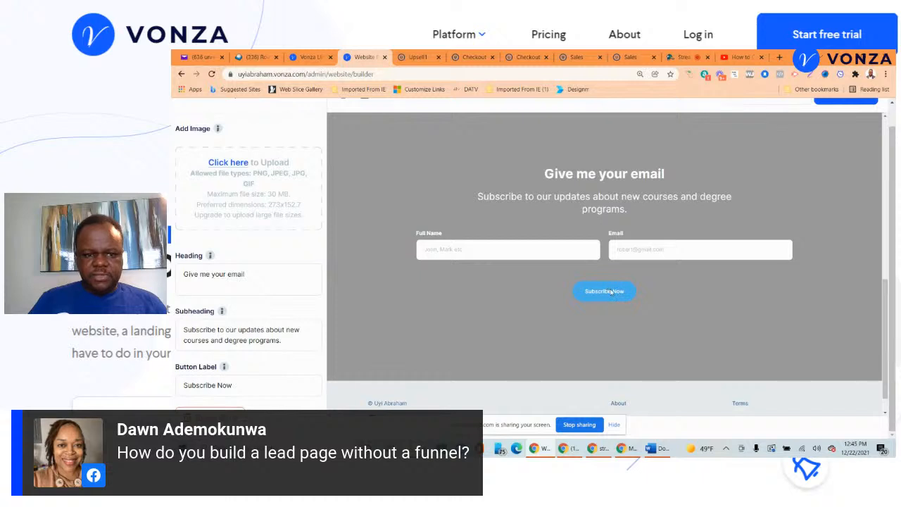
pyautogui.scroll(5, 711, 208)
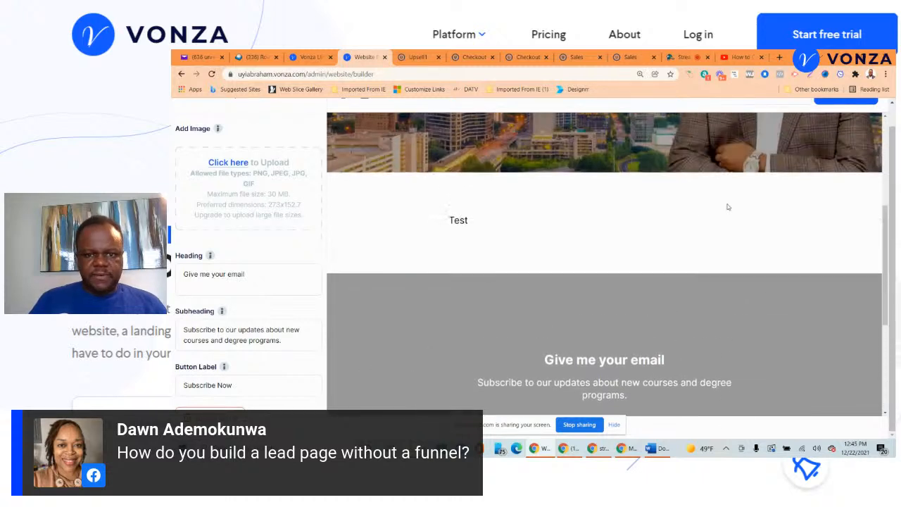
pyautogui.scroll(1, 181, 117)
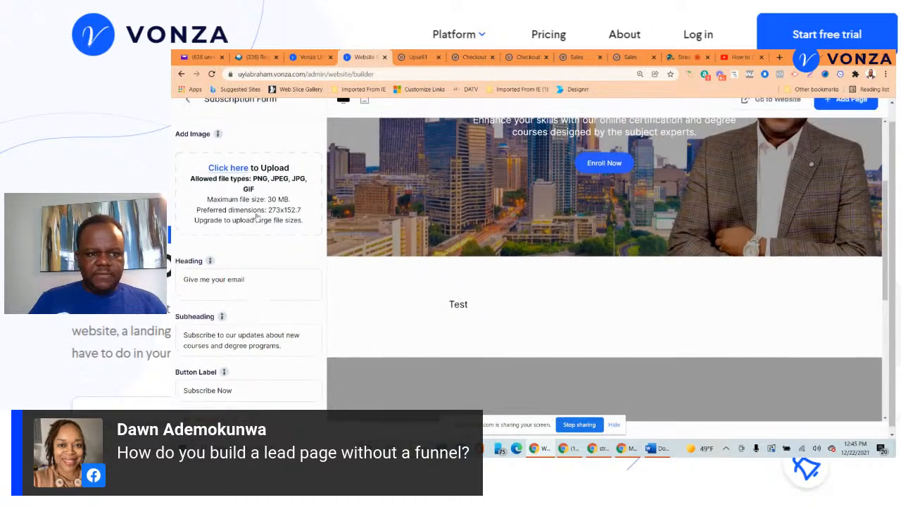
pyautogui.click(190, 117)
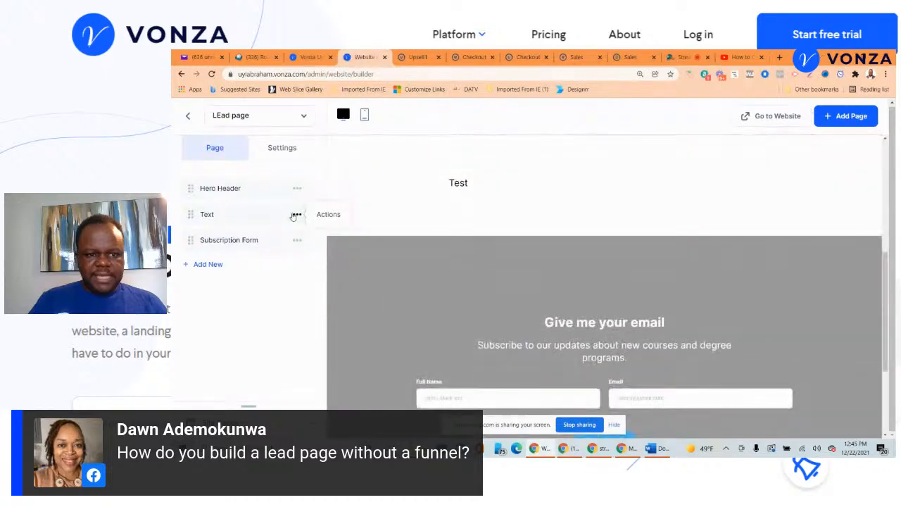
# - Delete the Test text section from the lead page
pyautogui.click(296, 215)
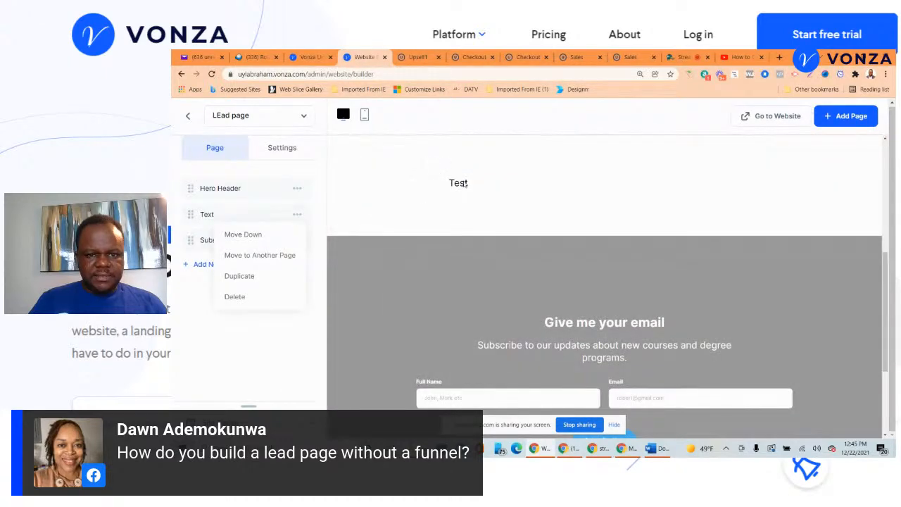
pyautogui.click(233, 297)
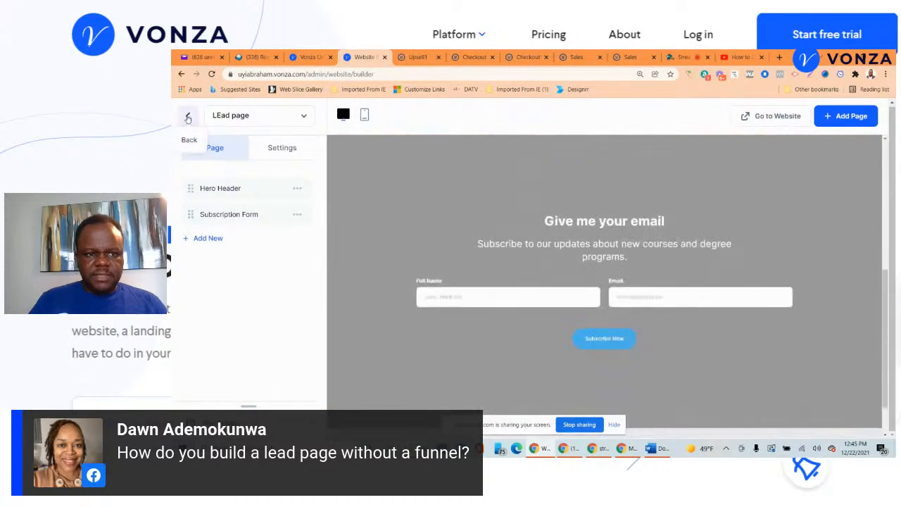
pyautogui.click(188, 117)
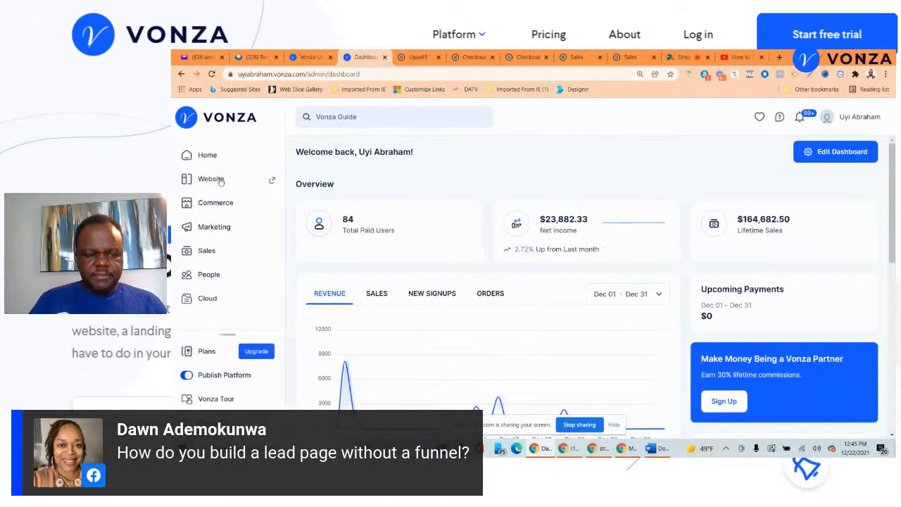
# - Reopen LEad page in the builder and move the Subscription Form above the Hero Header
pyautogui.click(220, 180)
pyautogui.click(216, 201)
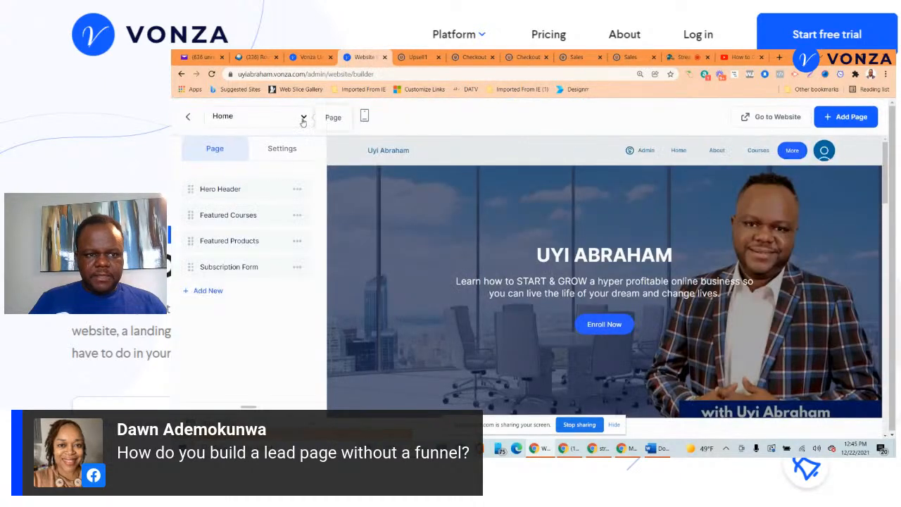
pyautogui.click(302, 121)
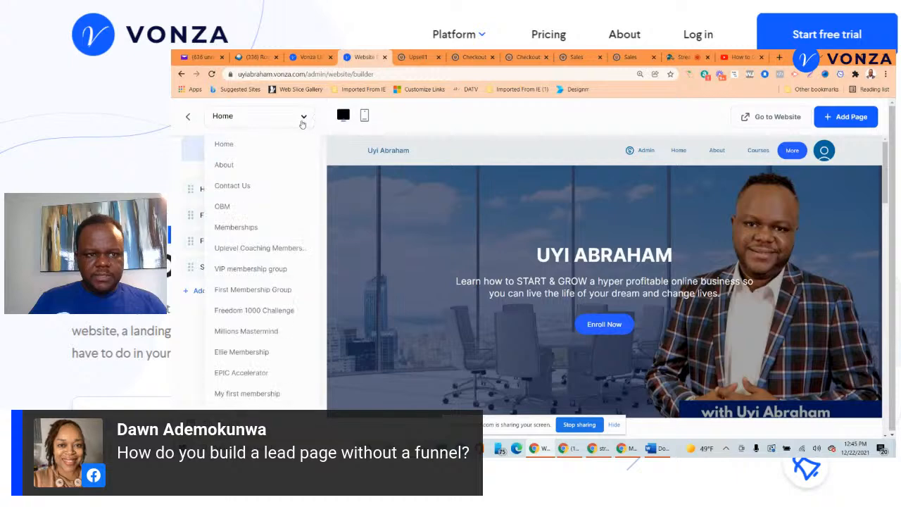
pyautogui.click(243, 415)
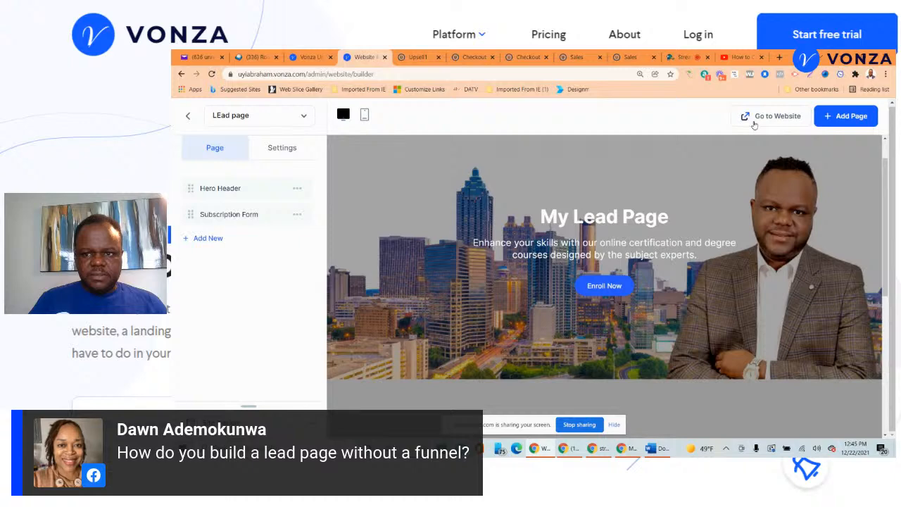
pyautogui.scroll(-7, 631, 284)
pyautogui.scroll(5, 684, 280)
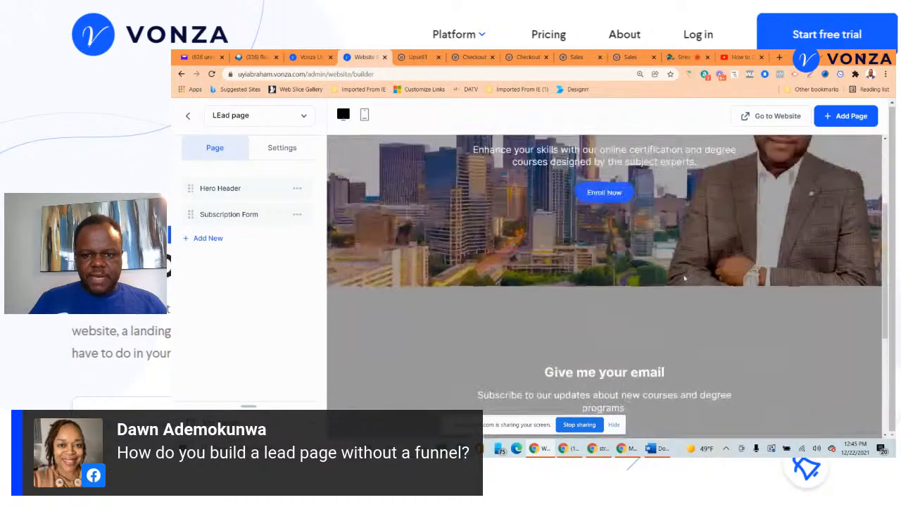
pyautogui.scroll(3, 685, 279)
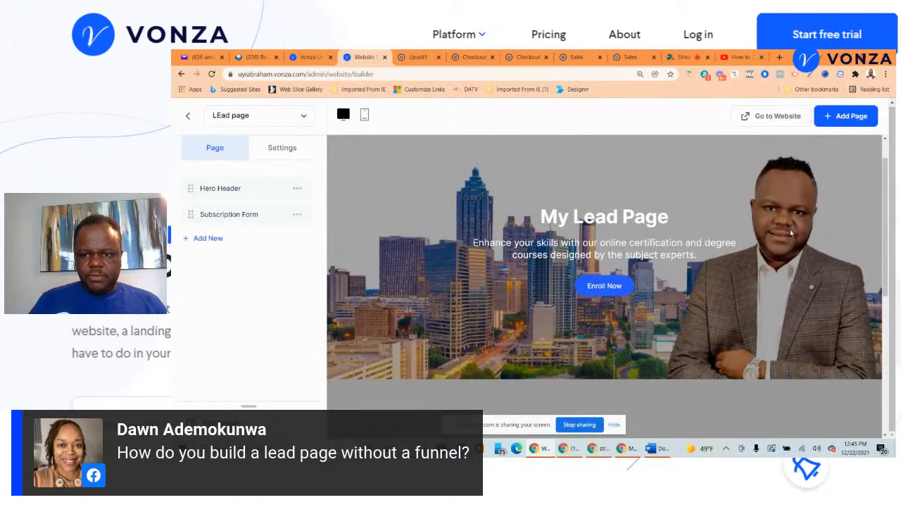
pyautogui.scroll(-5, 712, 242)
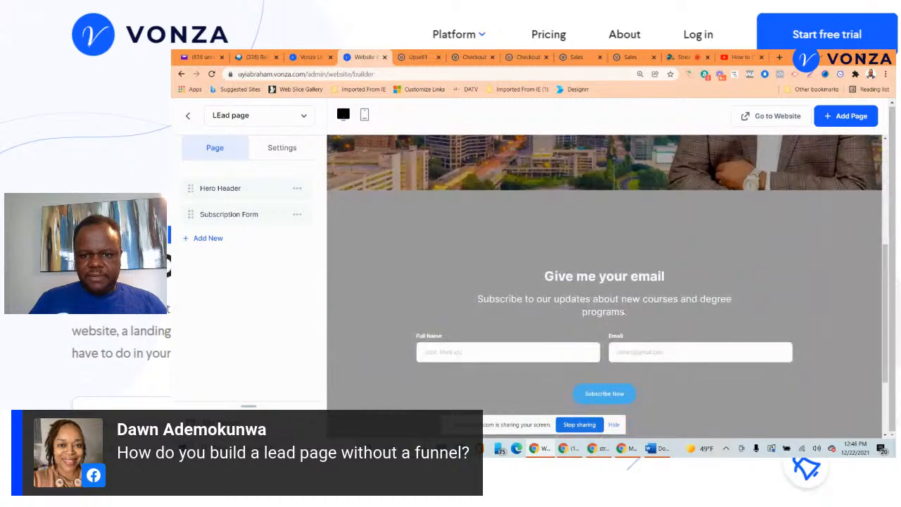
pyautogui.moveTo(280, 211); pyautogui.dragTo(201, 182)
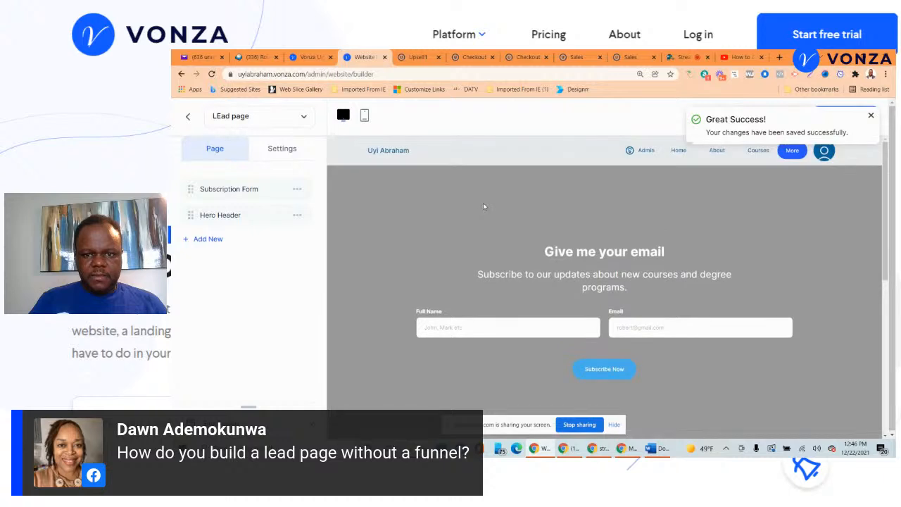
pyautogui.scroll(-5, 587, 237)
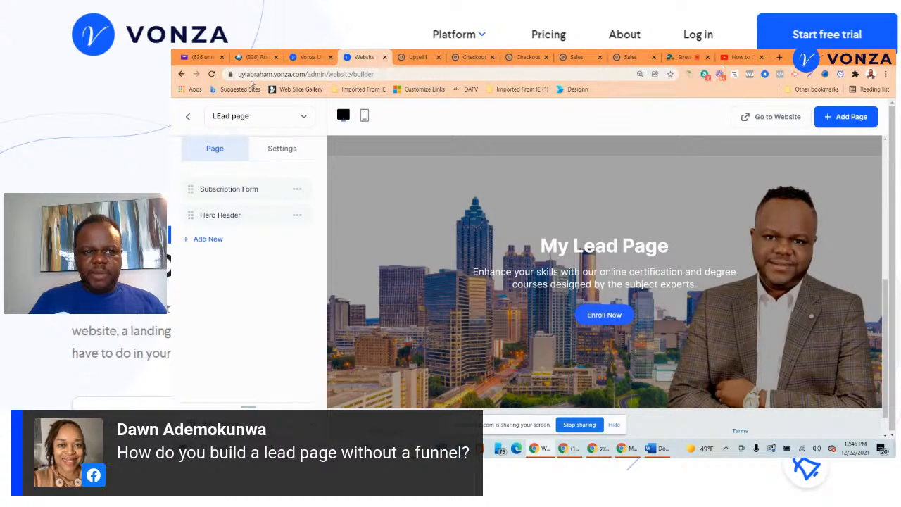
pyautogui.click(186, 116)
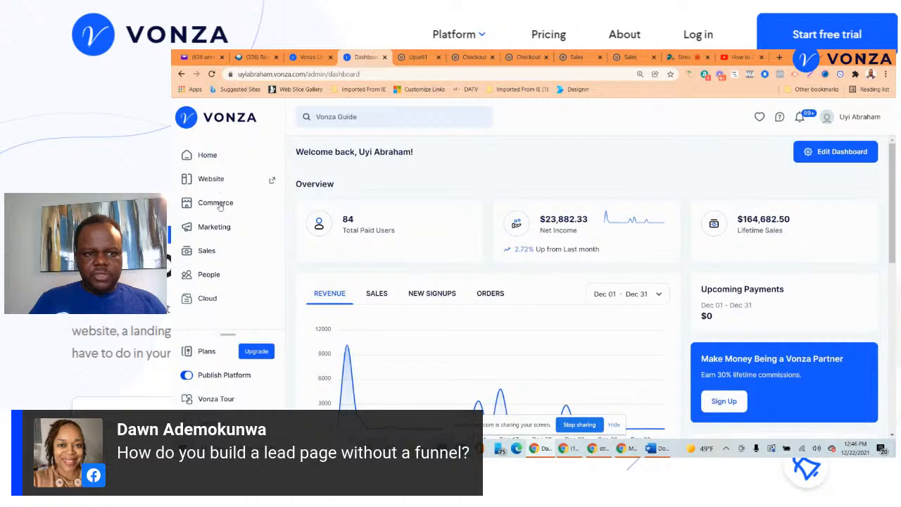
# - Build a Digital Product Funnel titled 'Lead funnel type' from Marketing > Funnels
pyautogui.click(208, 227)
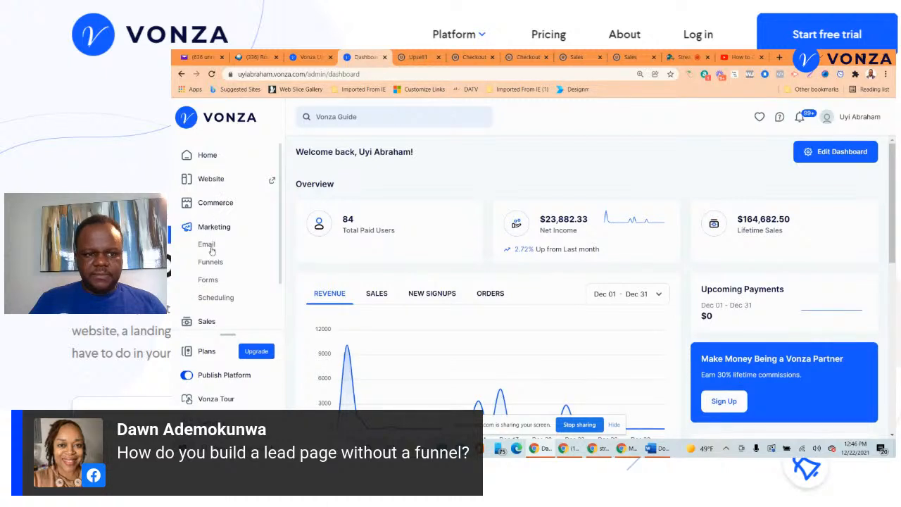
pyautogui.click(210, 262)
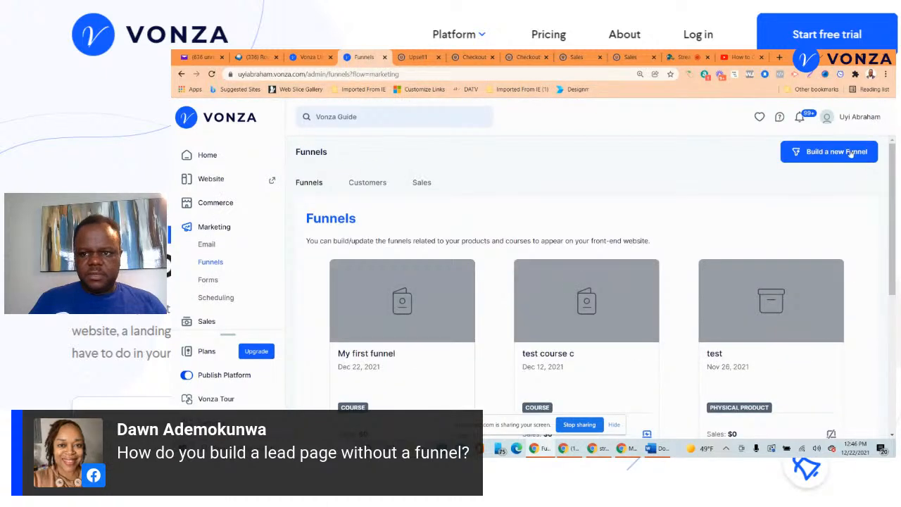
pyautogui.click(851, 155)
pyautogui.write('Lead funnel type')
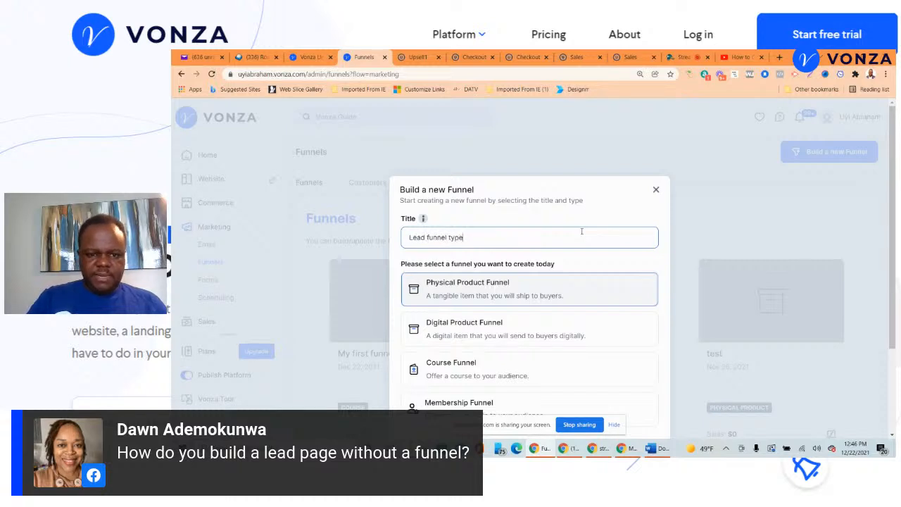
pyautogui.scroll(-2, 576, 255)
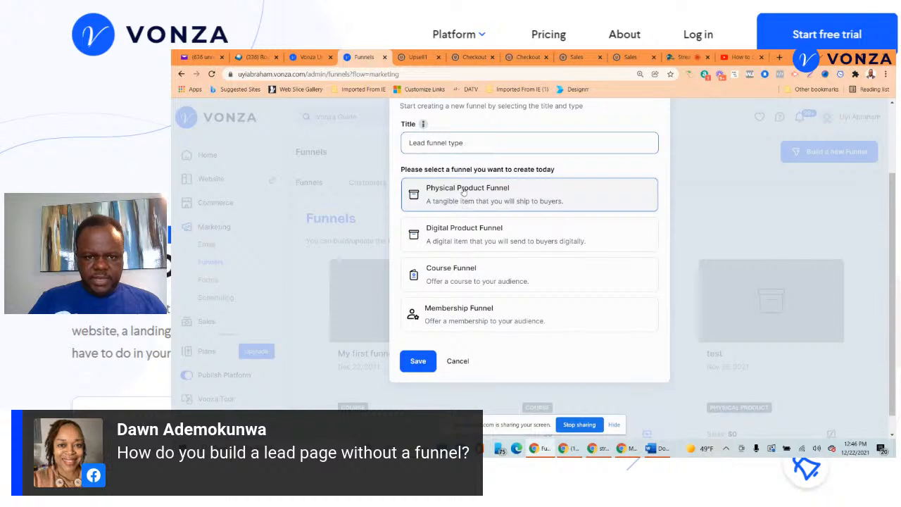
pyautogui.click(459, 243)
pyautogui.click(425, 358)
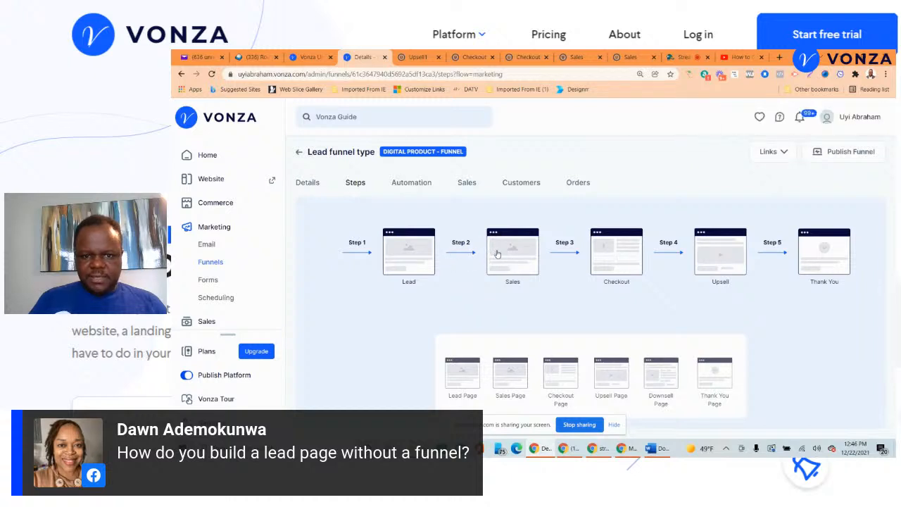
# - Drag the steps into the order Lead, Thank You, Sales, Checkout, Upsell
pyautogui.moveTo(498, 253); pyautogui.dragTo(509, 388)
pyautogui.moveTo(522, 265); pyautogui.dragTo(532, 321)
pyautogui.moveTo(527, 271); pyautogui.dragTo(548, 326)
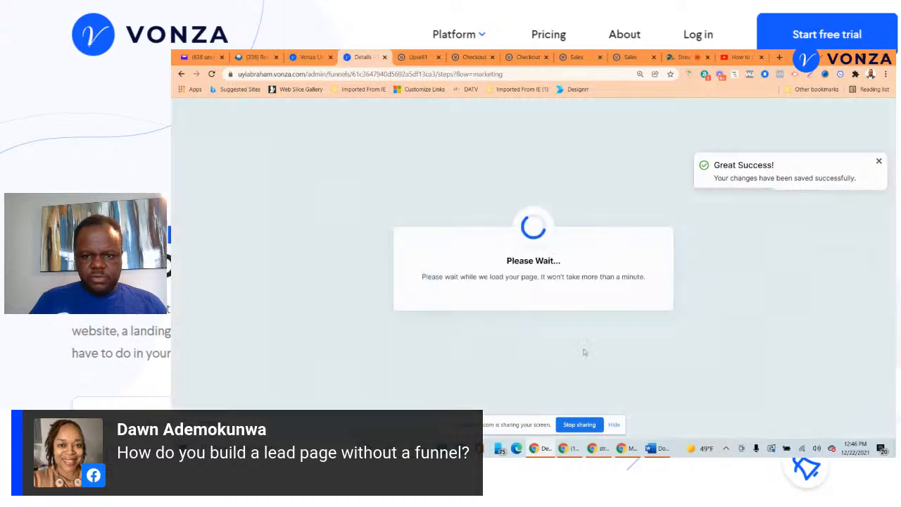
pyautogui.moveTo(617, 254); pyautogui.dragTo(634, 384)
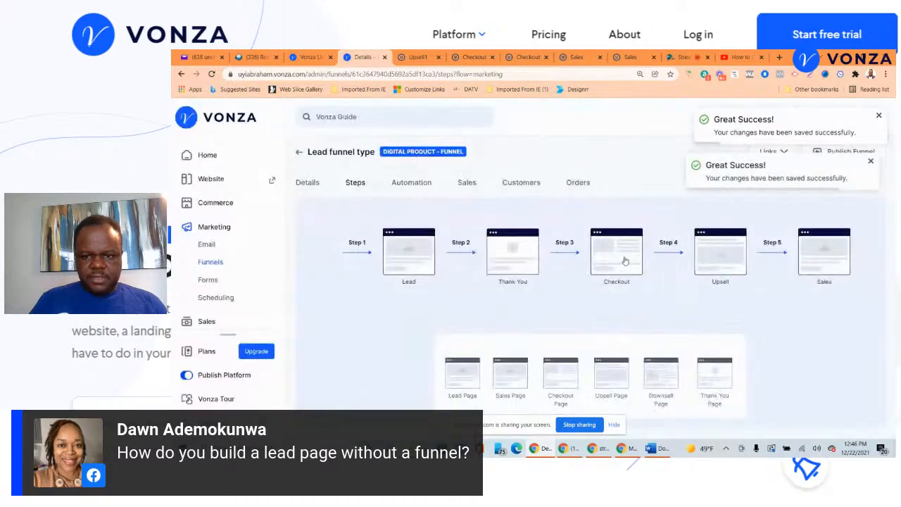
pyautogui.moveTo(625, 261); pyautogui.dragTo(656, 420)
pyautogui.moveTo(717, 265); pyautogui.dragTo(694, 400)
pyautogui.moveTo(712, 271); pyautogui.dragTo(686, 400)
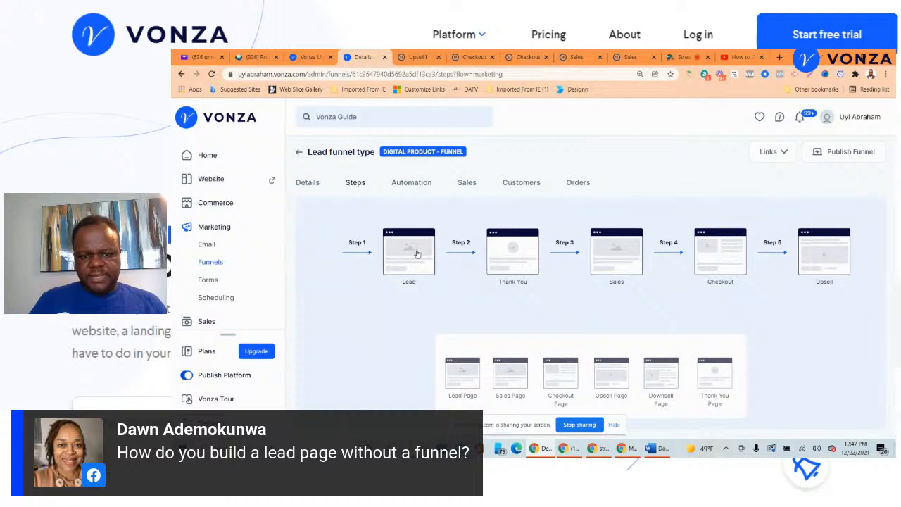
# - Delete the Thank You and Sales steps from the funnel
pyautogui.click(521, 264)
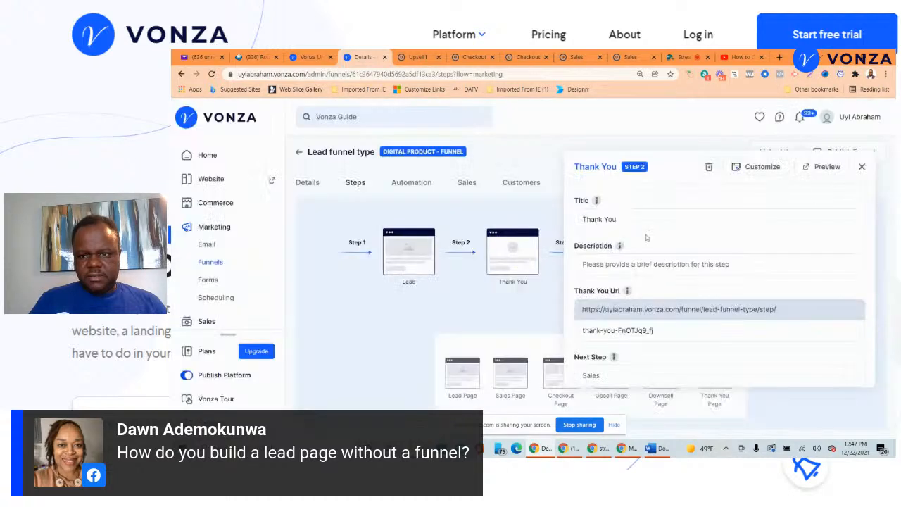
pyautogui.click(710, 168)
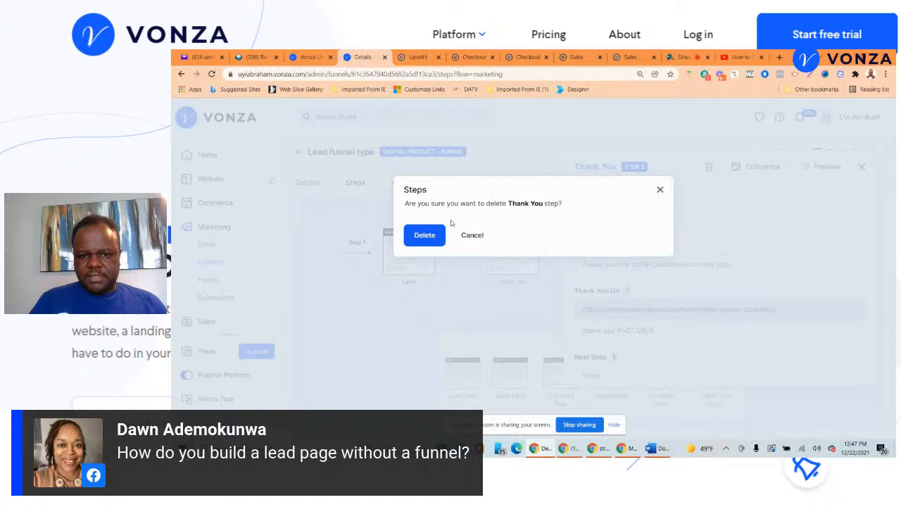
pyautogui.click(426, 235)
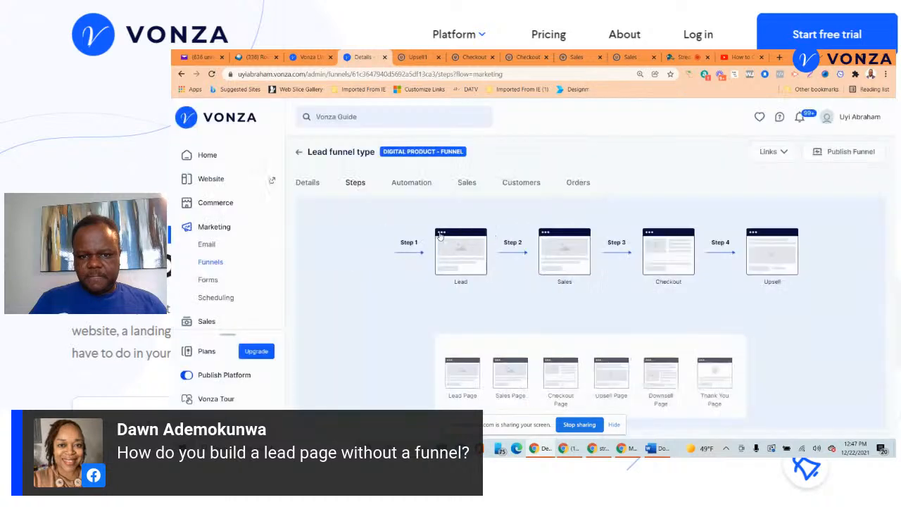
pyautogui.click(576, 243)
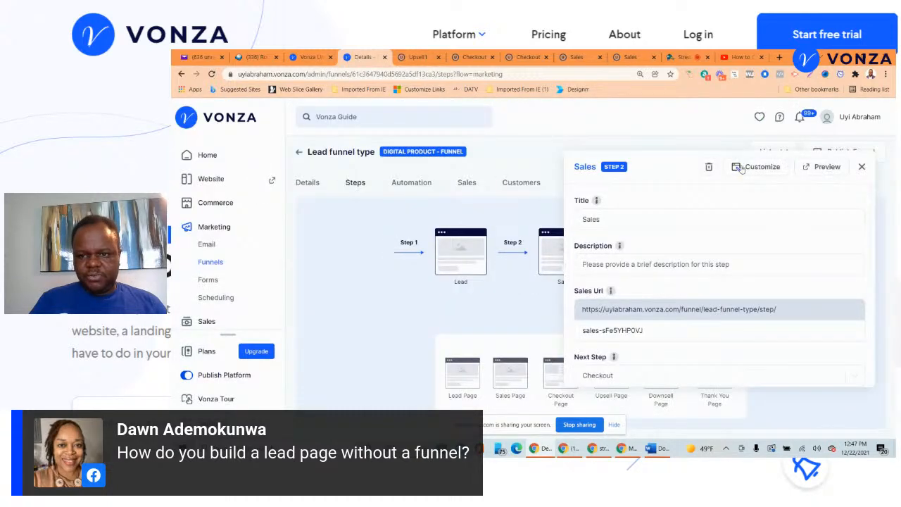
pyautogui.click(710, 167)
pyautogui.click(431, 236)
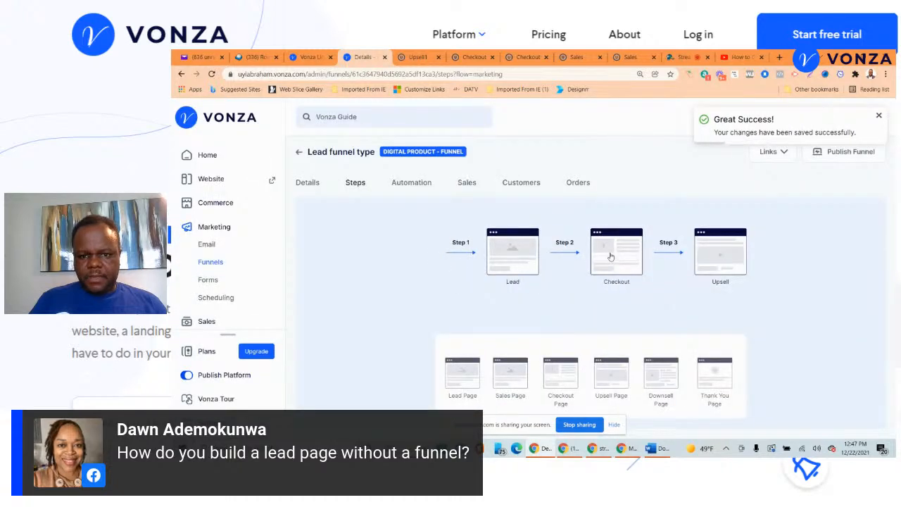
# - Add a Thank You page step, then delete the Checkout and Upsell steps
pyautogui.moveTo(714, 382); pyautogui.dragTo(712, 261)
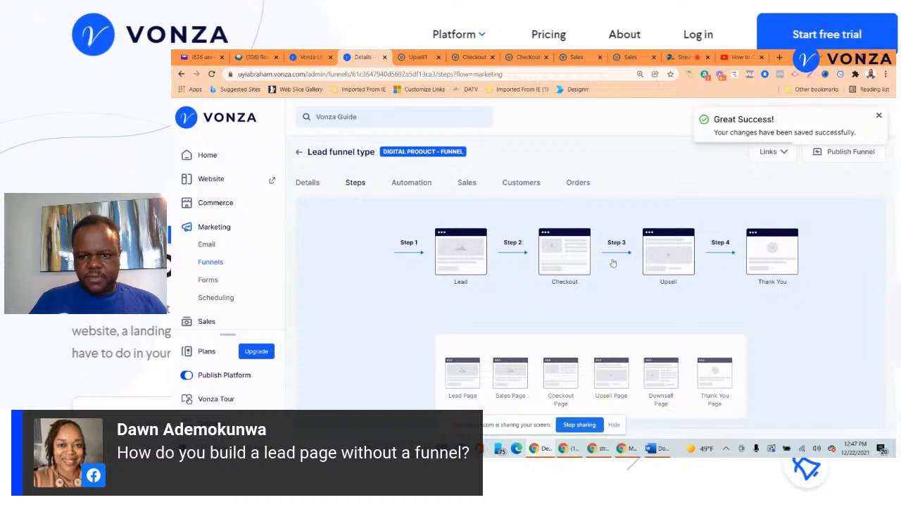
pyautogui.click(572, 266)
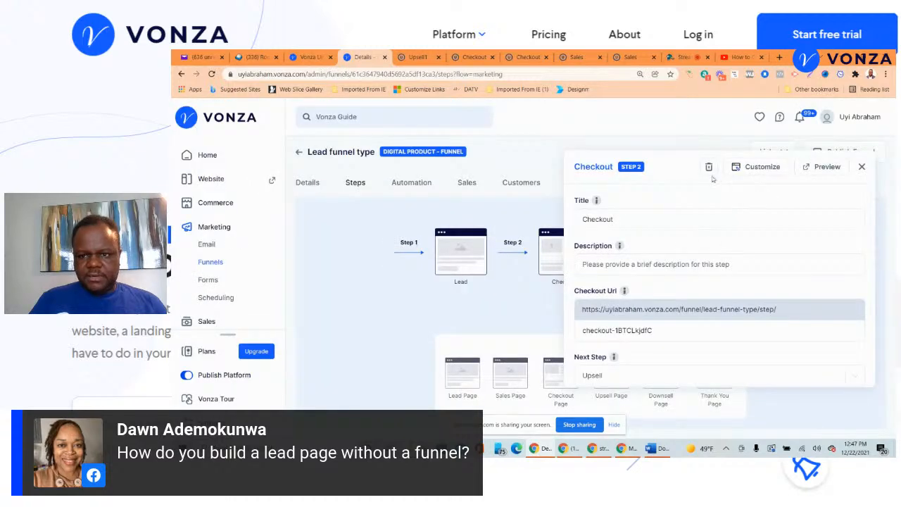
pyautogui.click(709, 168)
pyautogui.click(425, 235)
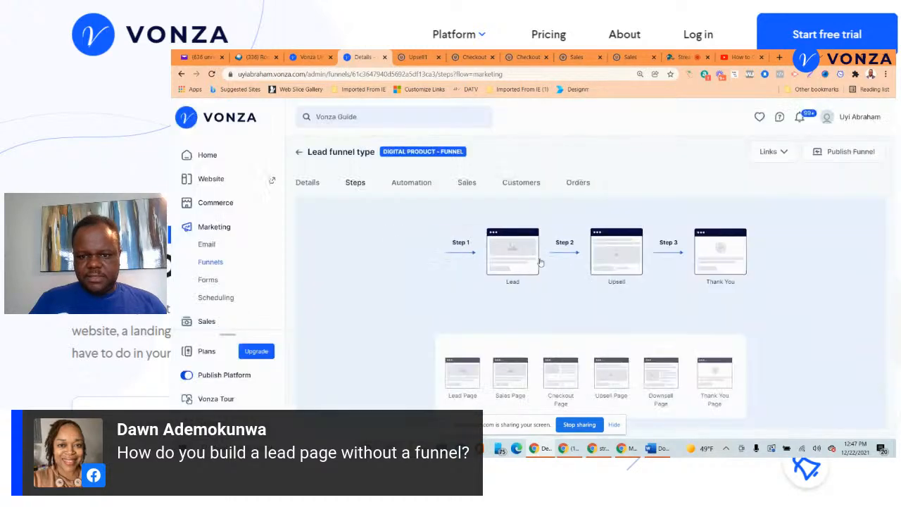
pyautogui.click(629, 251)
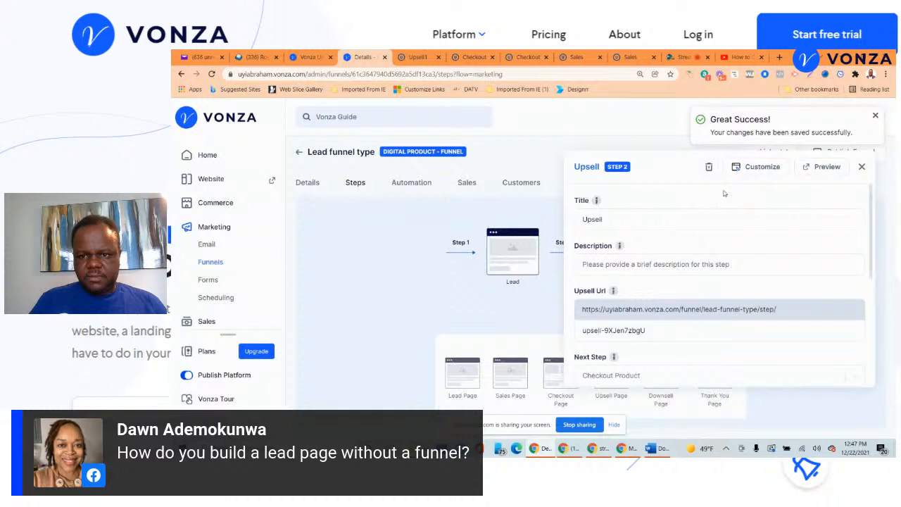
pyautogui.click(709, 167)
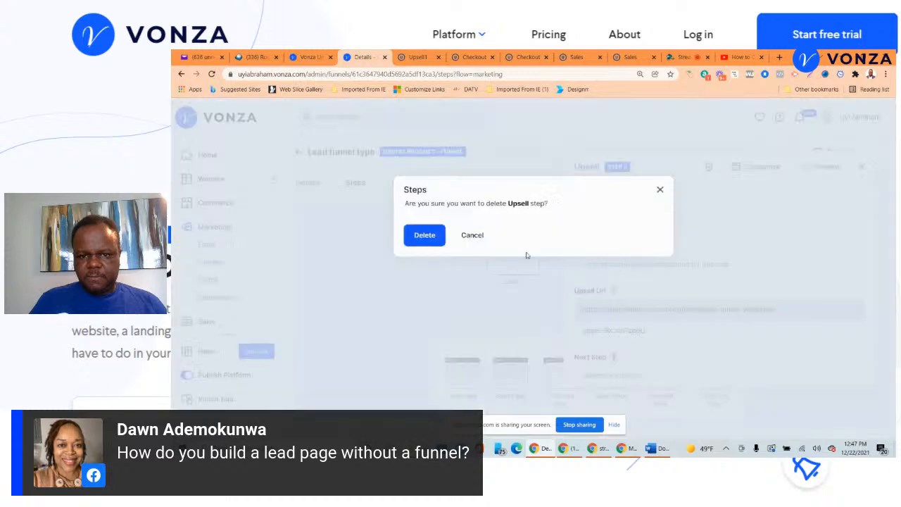
pyautogui.click(424, 235)
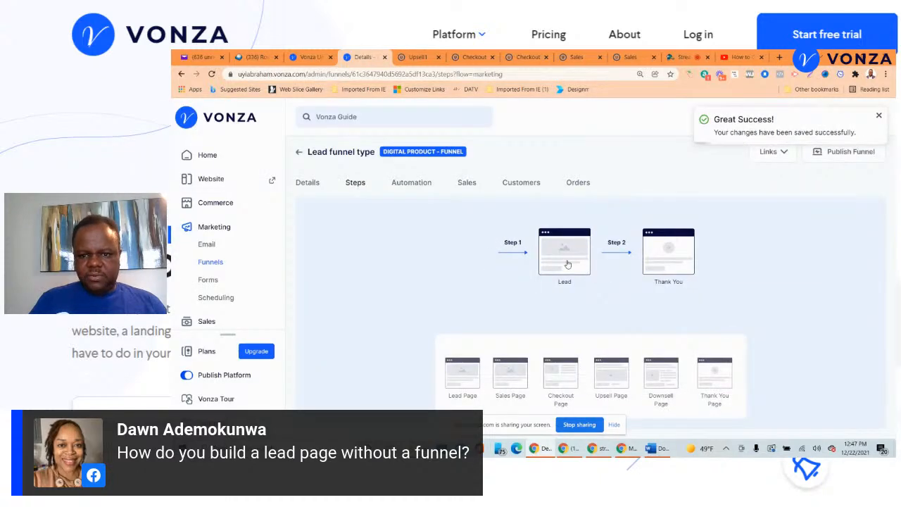
pyautogui.click(567, 264)
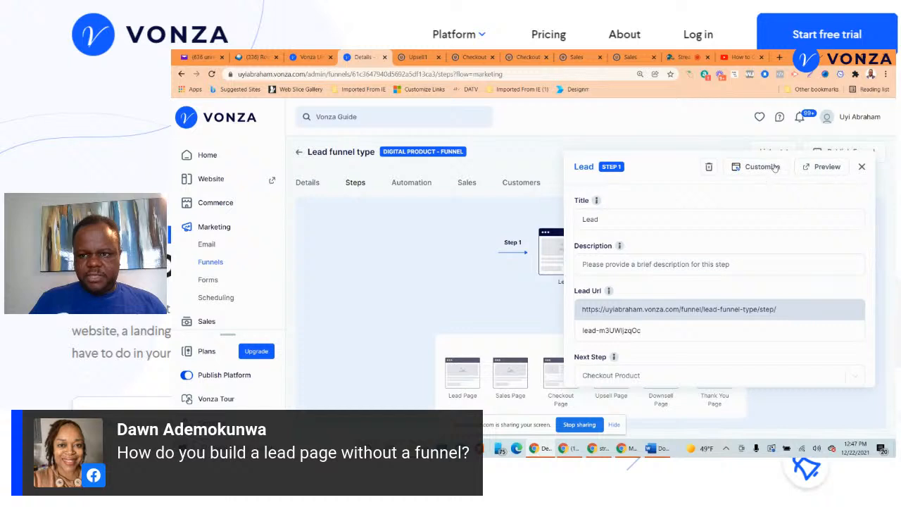
# - Review the Lead step's page in the editor, then go back to the funnel steps
pyautogui.click(772, 171)
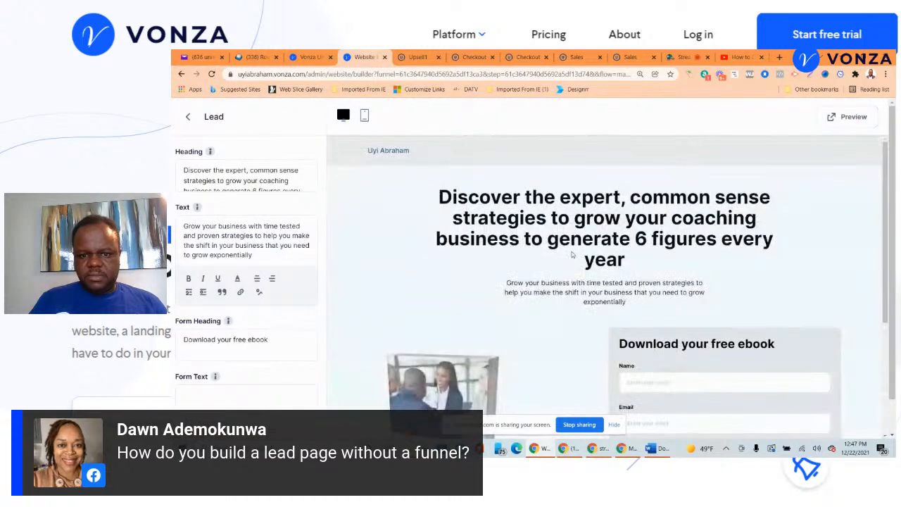
pyautogui.scroll(-1, 678, 266)
pyautogui.scroll(2, 593, 268)
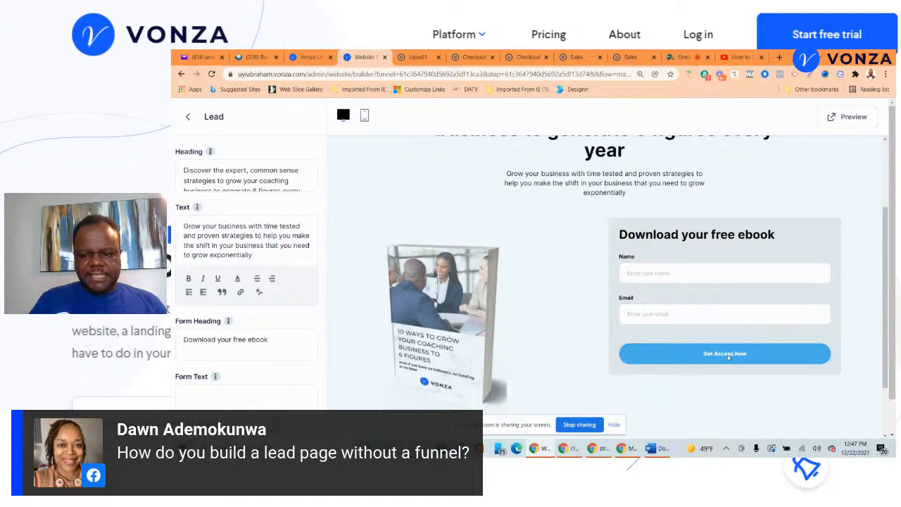
pyautogui.click(187, 116)
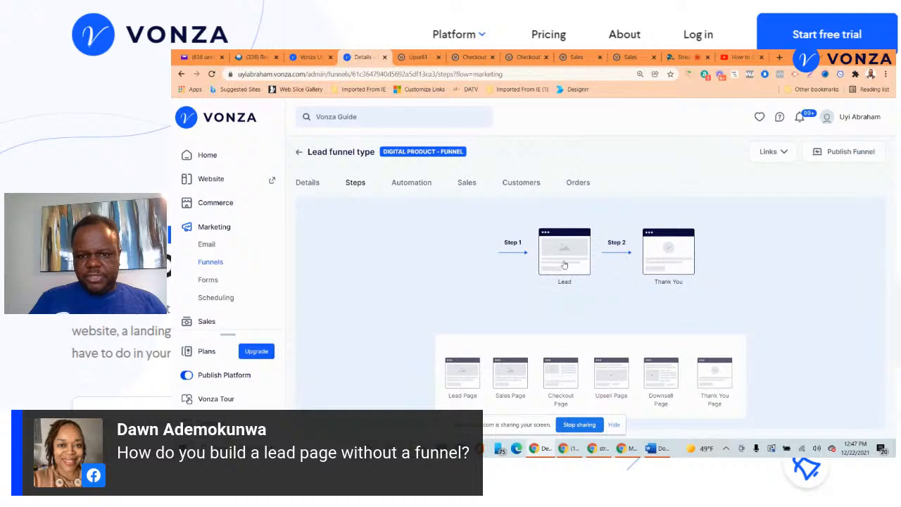
# - Delete the Thank You step, leaving only Lead, and return to StreamYard
pyautogui.click(666, 263)
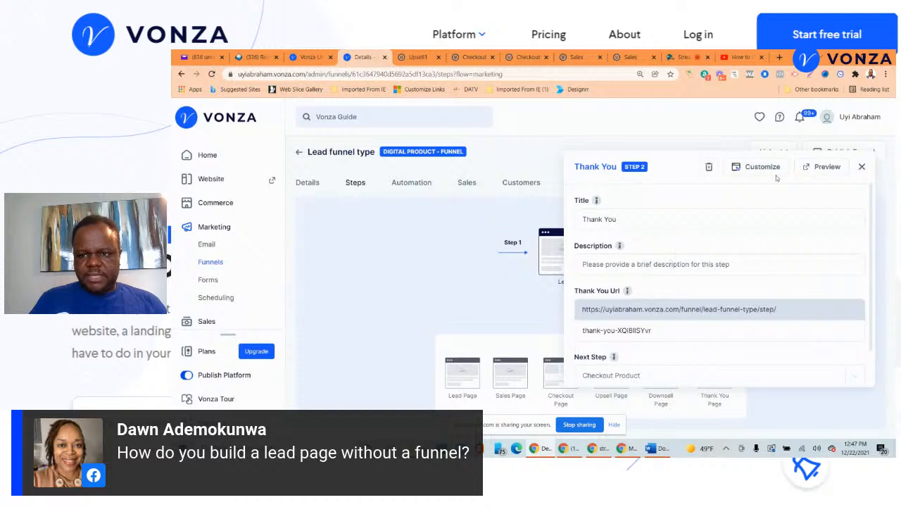
pyautogui.click(711, 168)
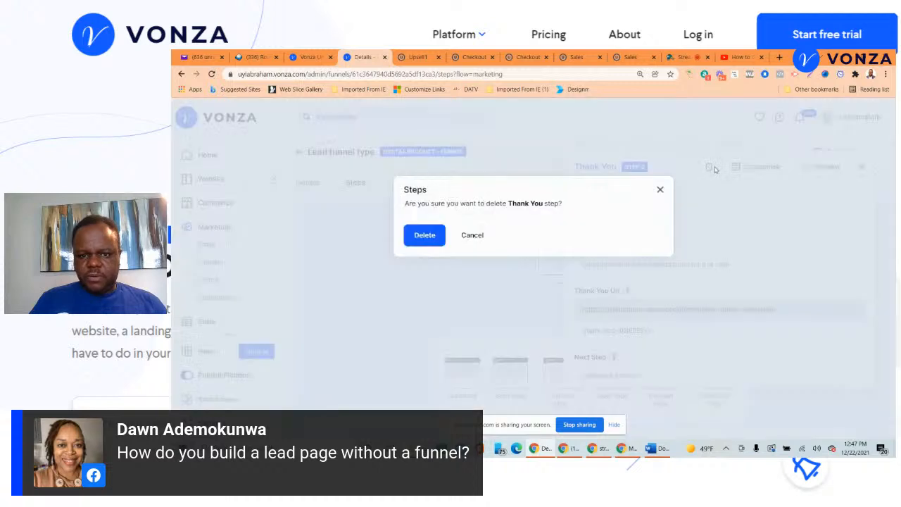
pyautogui.click(425, 235)
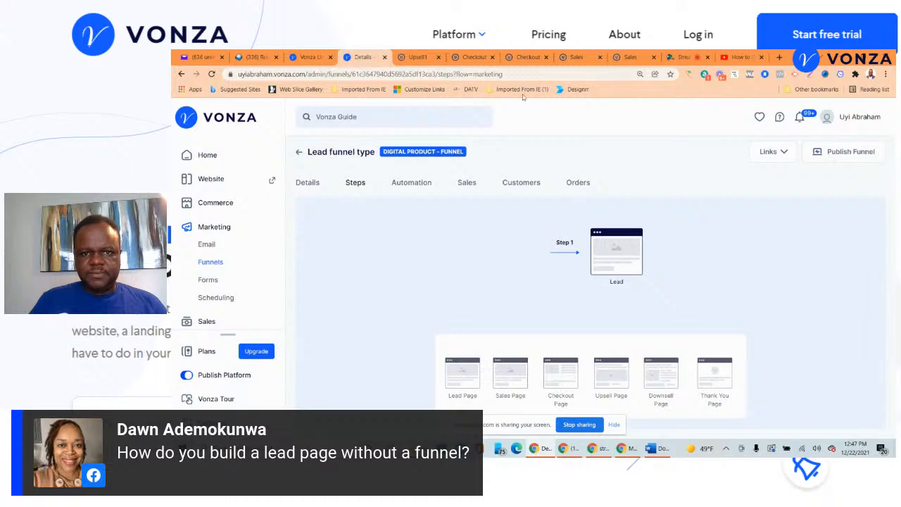
pyautogui.click(680, 57)
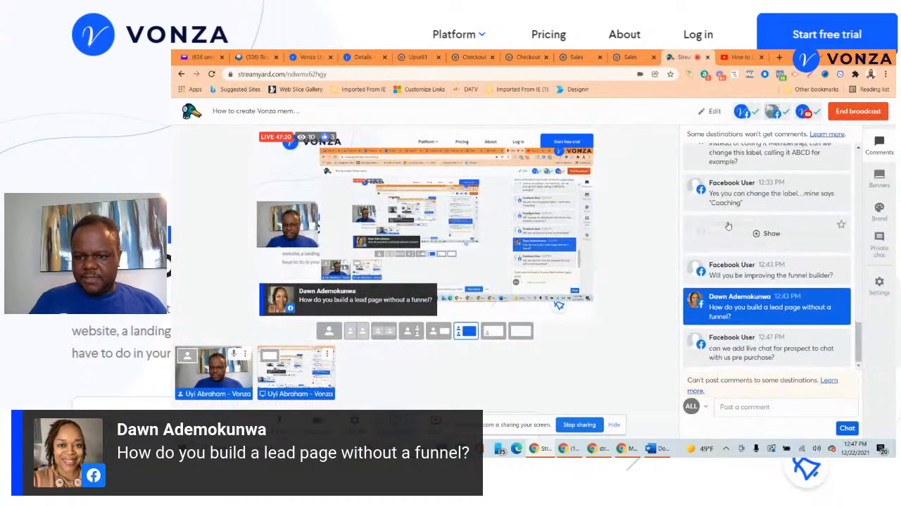
# - Feature viewer questions on stream, including the email-software and Membership categories questions, then return to Upsell1
pyautogui.click(702, 336)
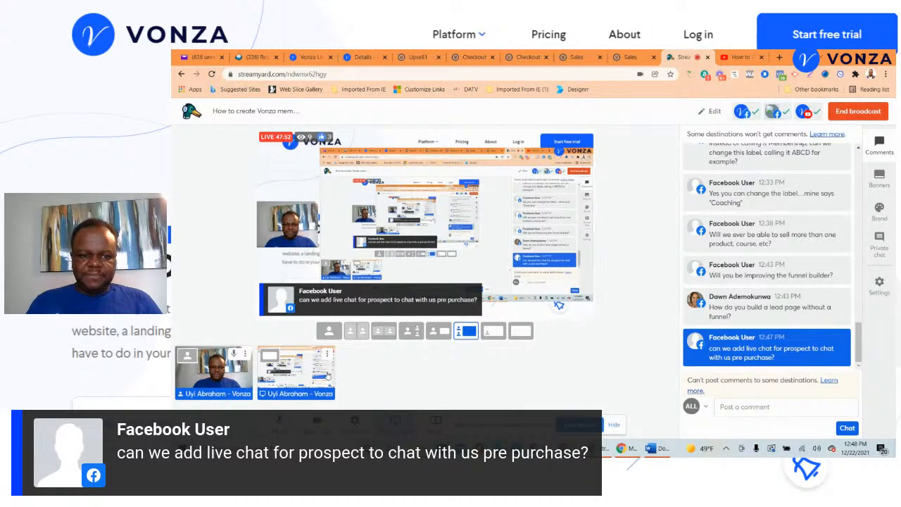
pyautogui.moveTo(295, 374)
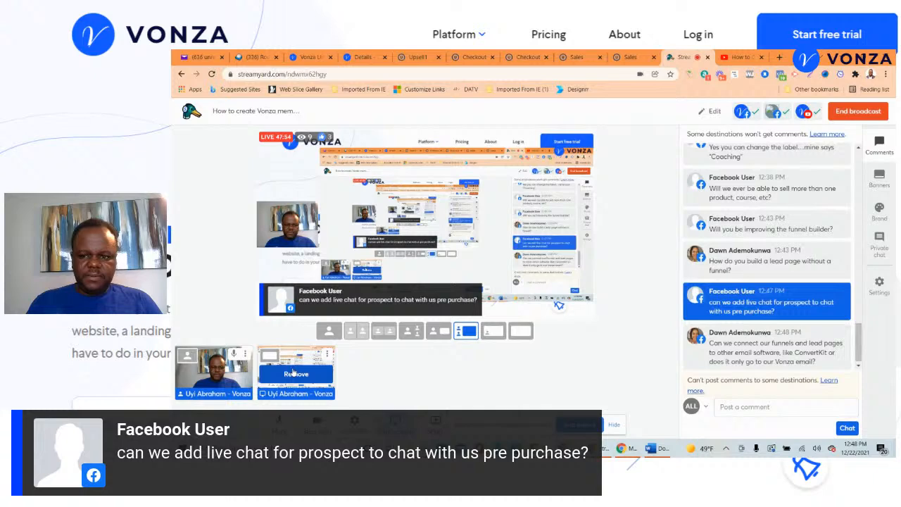
pyautogui.moveTo(722, 261)
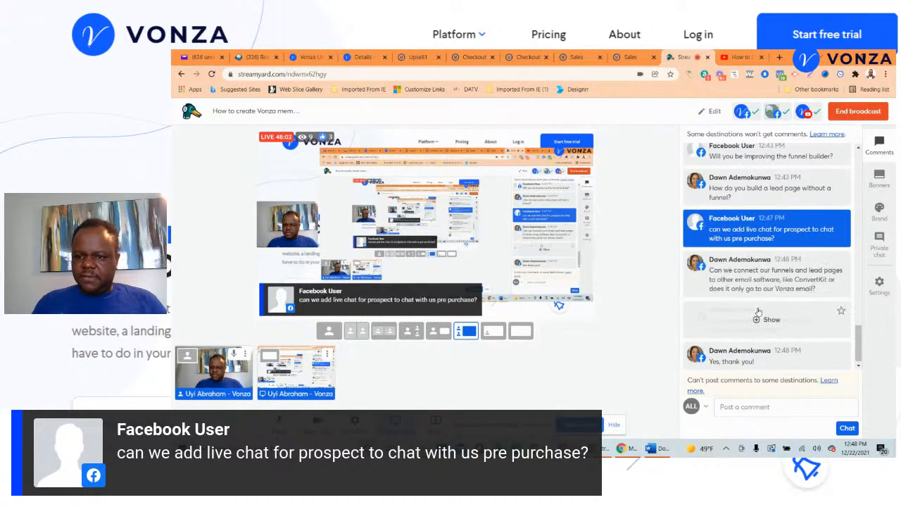
pyautogui.click(759, 280)
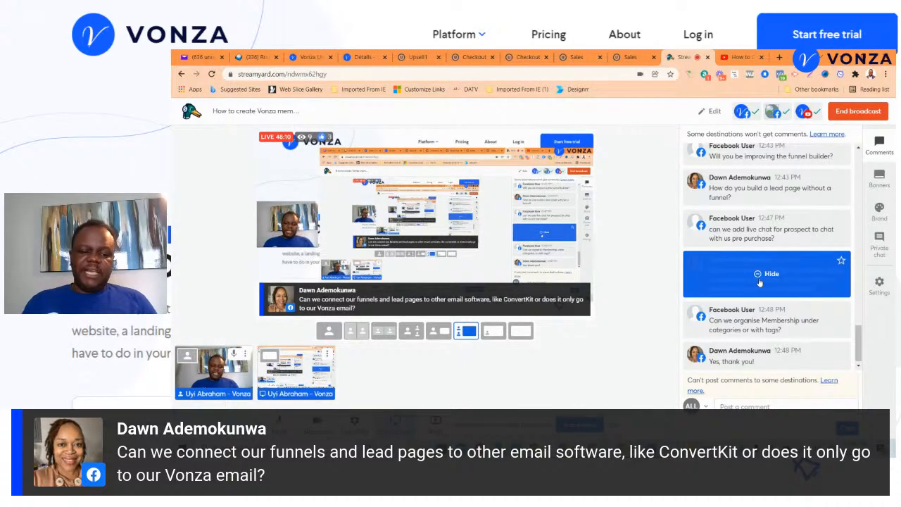
pyautogui.scroll(-1, 761, 276)
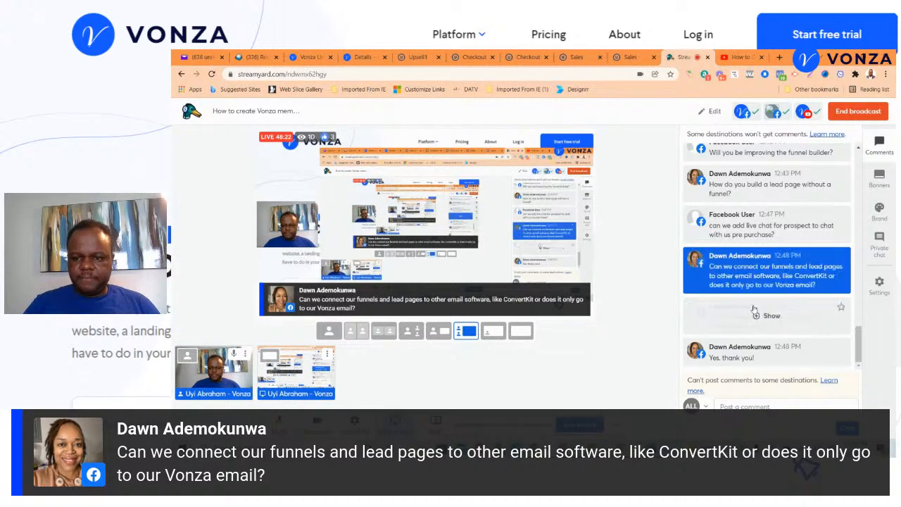
pyautogui.click(768, 315)
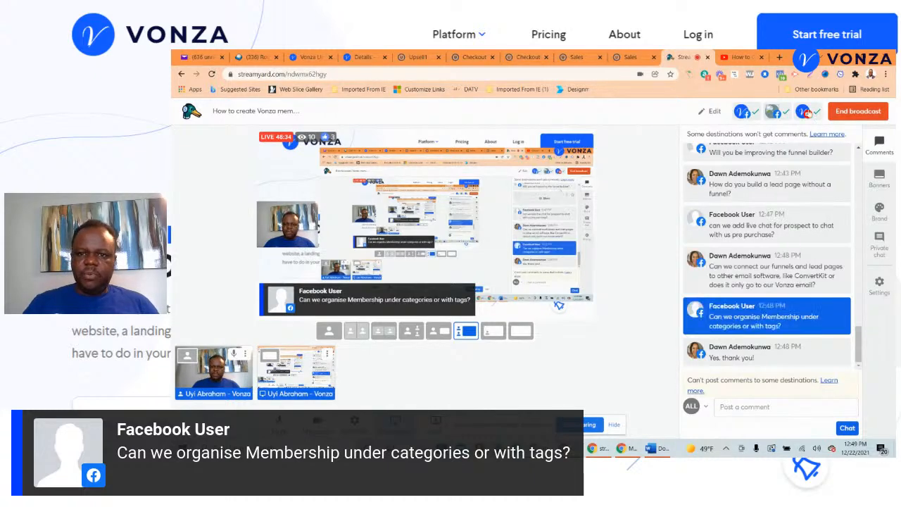
pyautogui.click(417, 56)
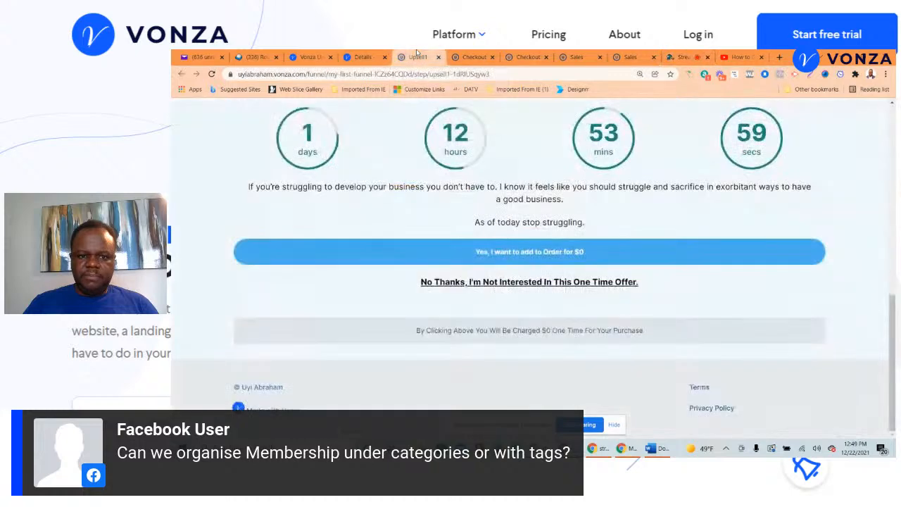
# - Show the creator site's Courses listing, then remove the screen share so only the host camera shows
pyautogui.click(474, 56)
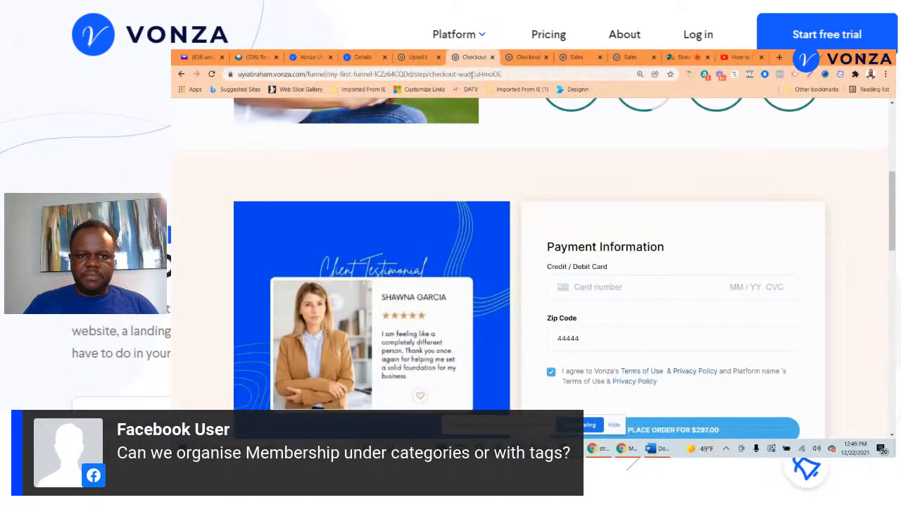
pyautogui.click(471, 74)
pyautogui.write('uyi')
pyautogui.press('Return')
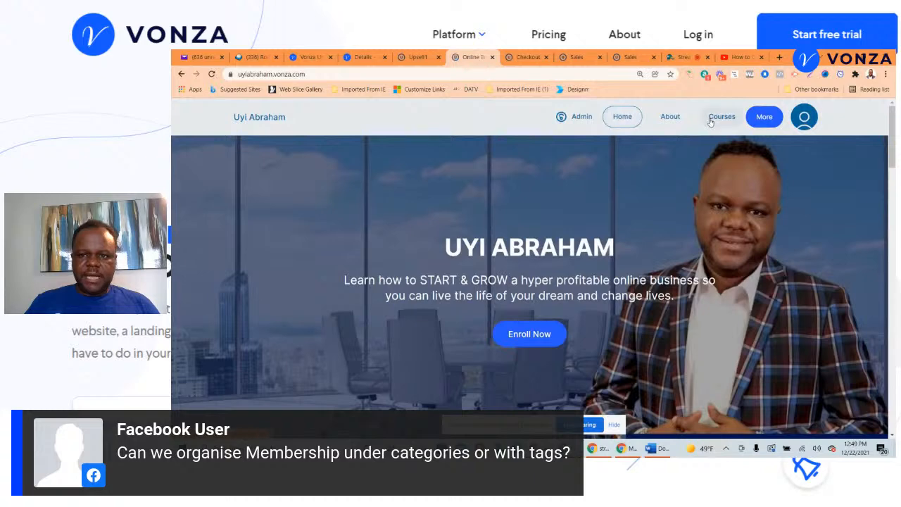
pyautogui.click(720, 118)
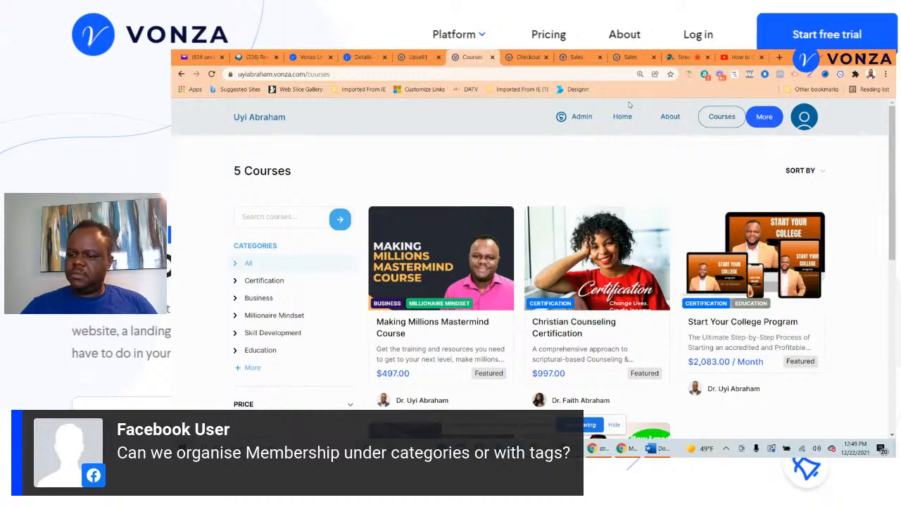
pyautogui.click(686, 55)
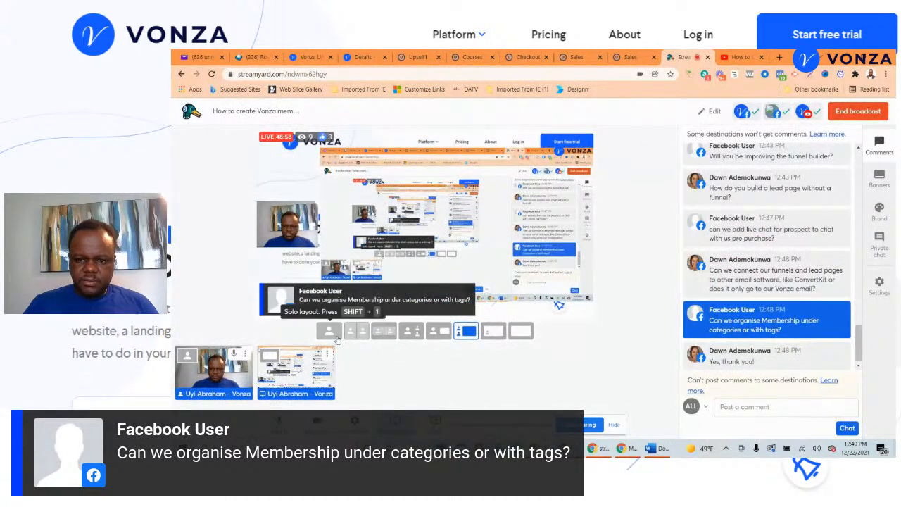
pyautogui.click(296, 373)
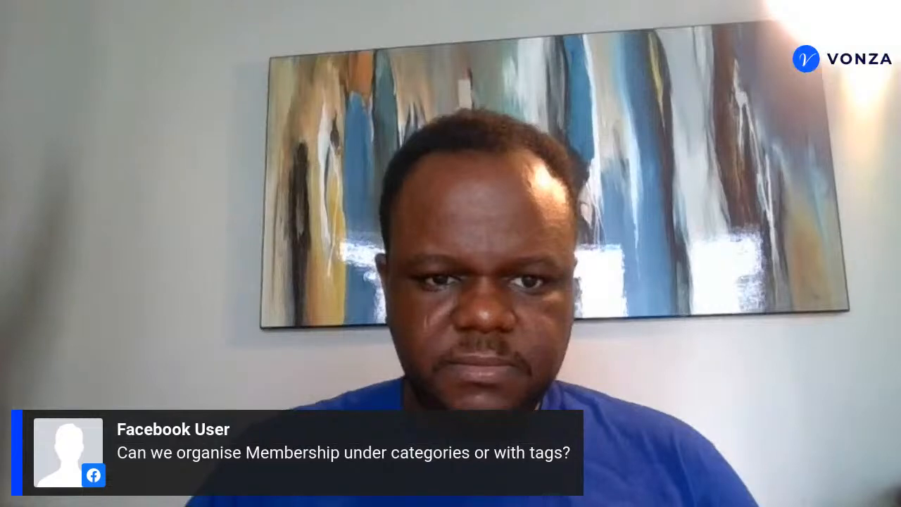